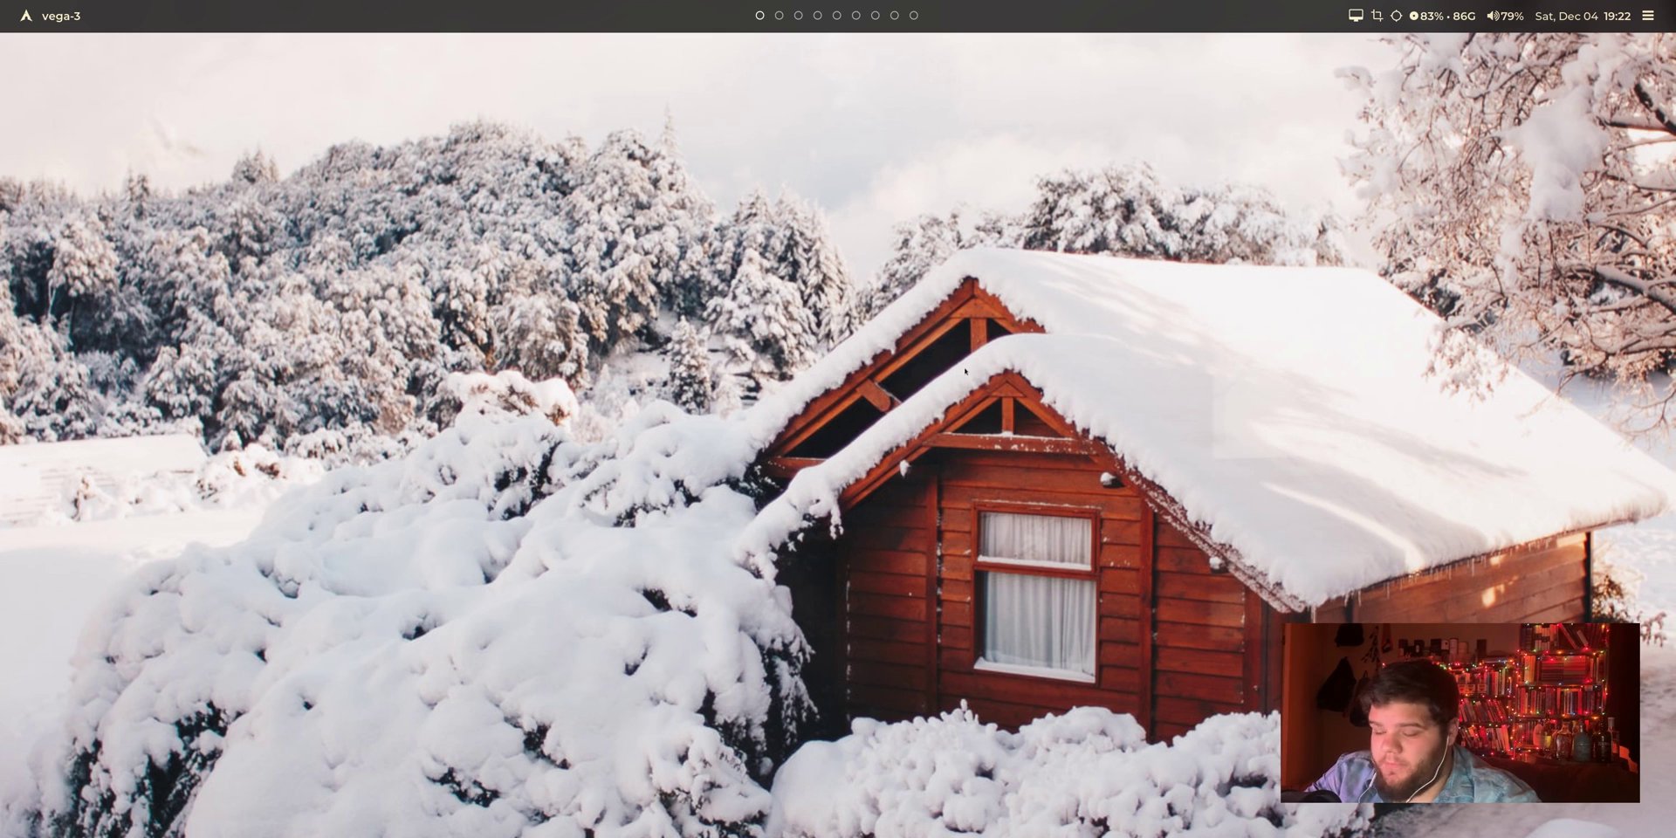
Step: Launch a full-screen Alacritty terminal on the bspwm desktop
key(super+Return)
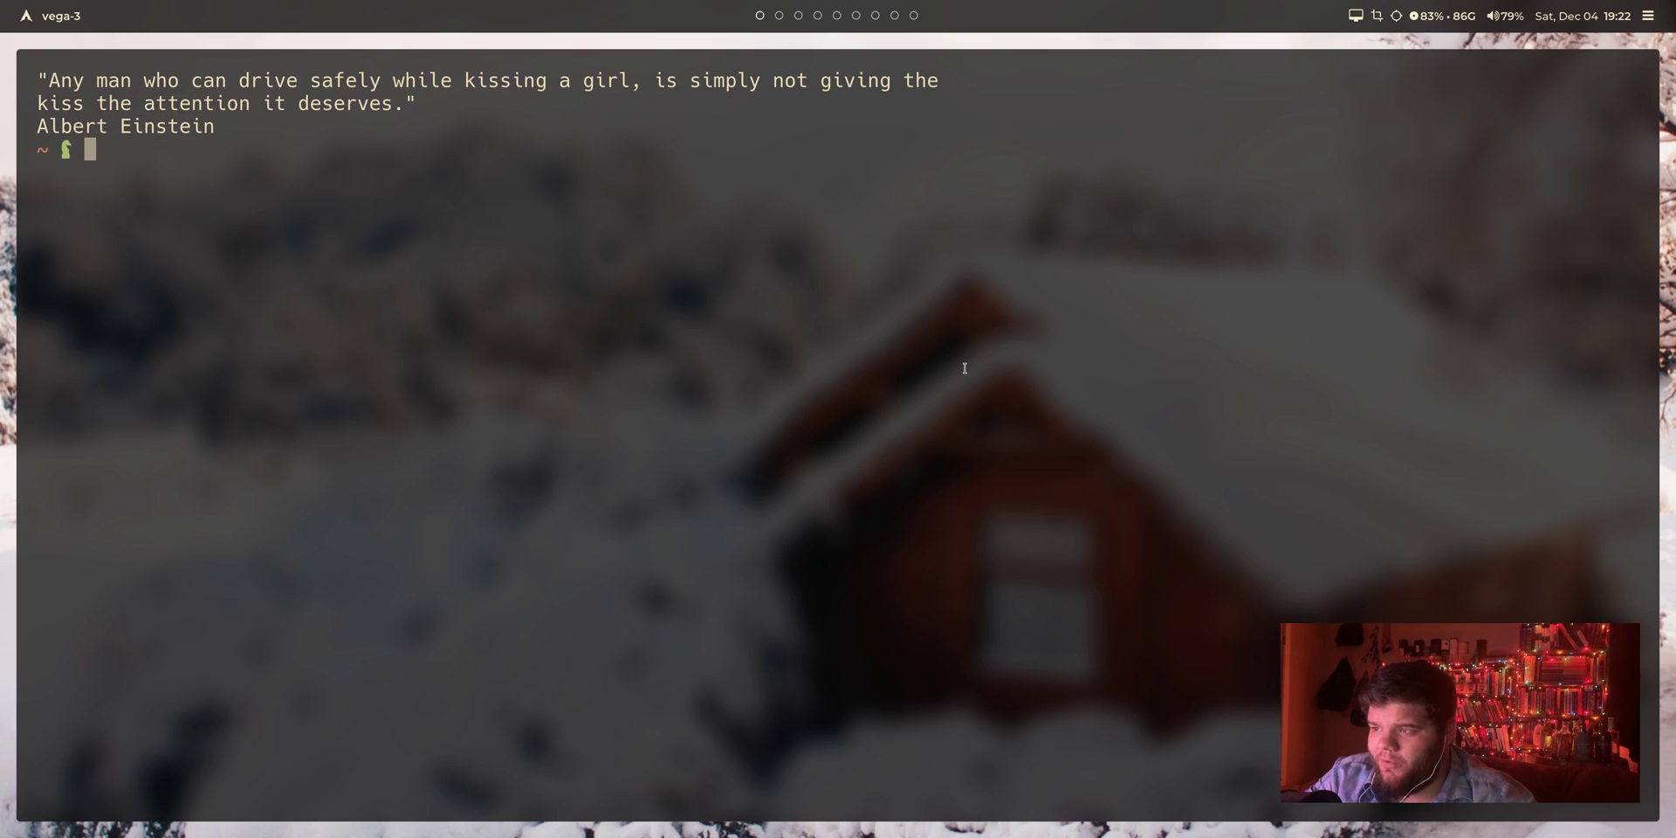
Step: Enlarge the Alacritty font three steps and clear the screen to an empty prompt
key(ctrl+plus)
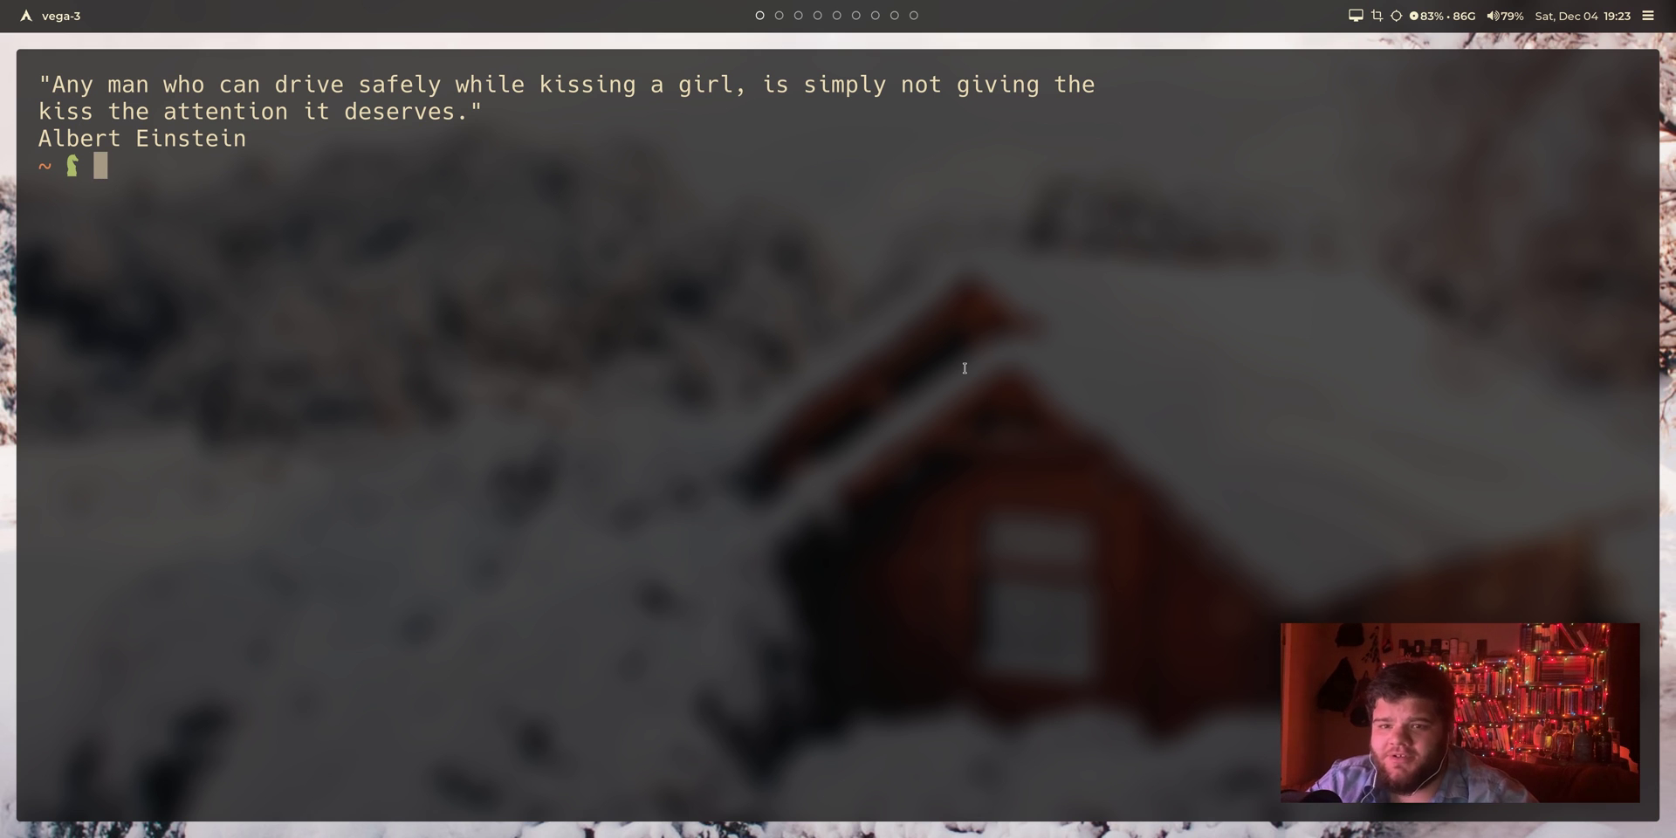
key(ctrl+plus)
key(ctrl+plus)
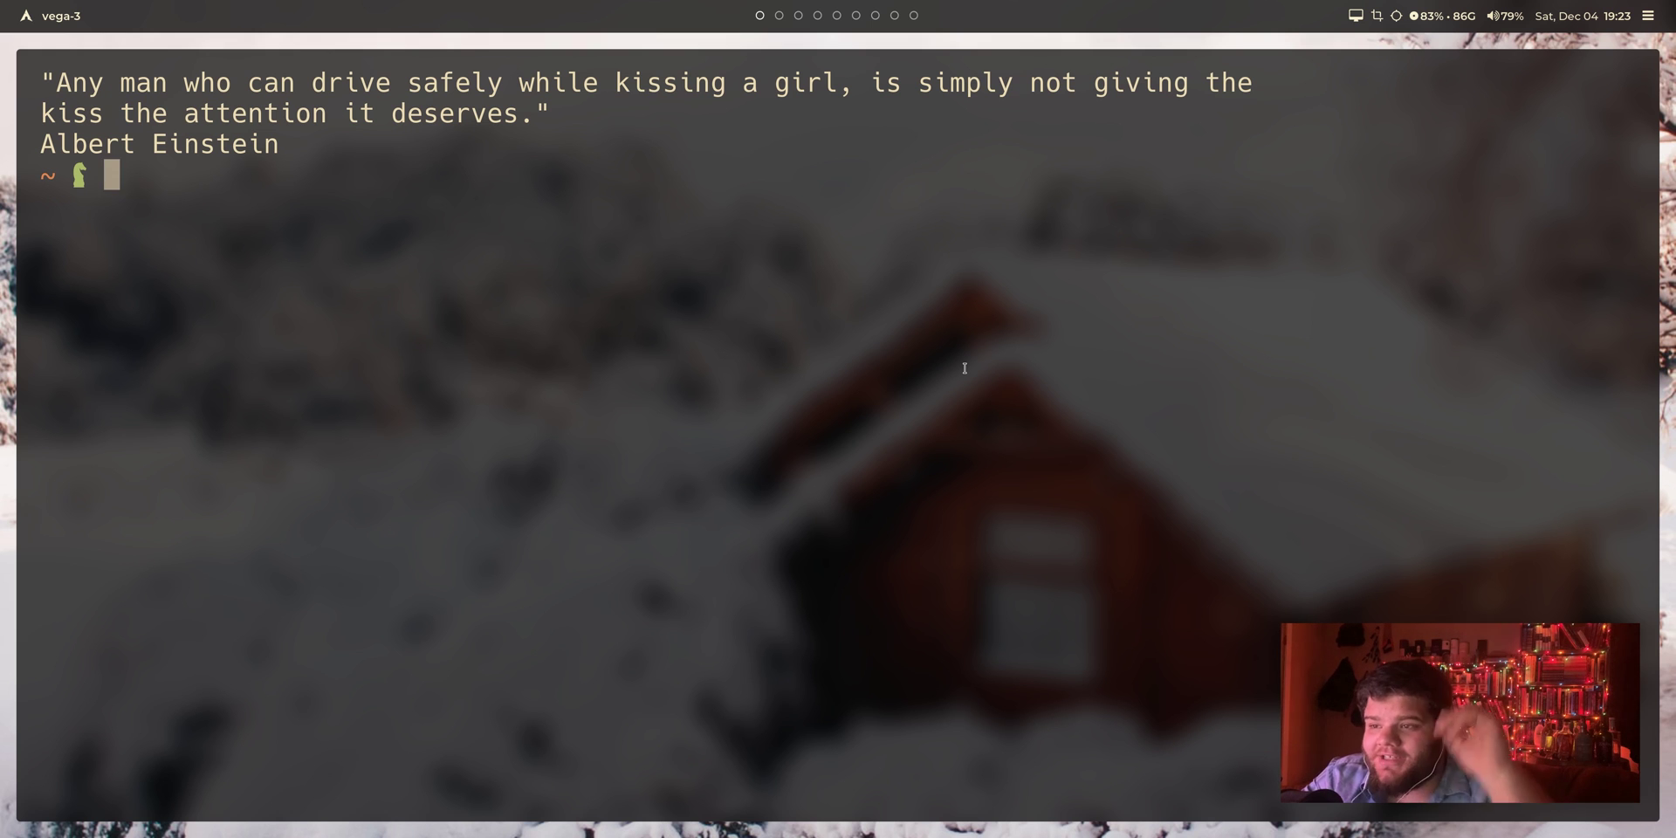
text(a)
key(BackSpace)
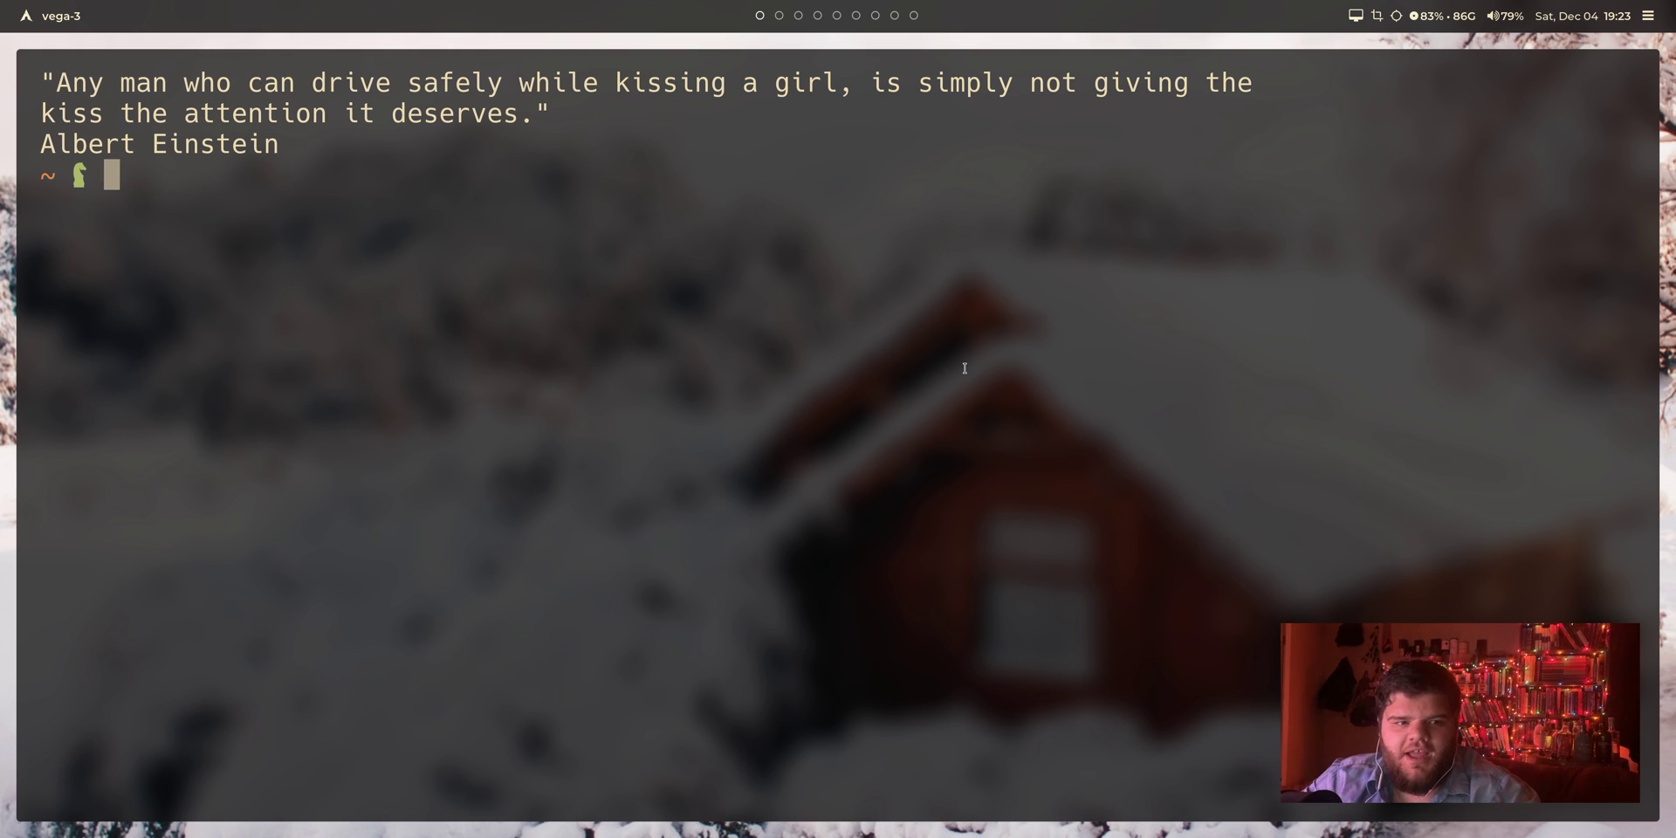
key(ctrl+l)
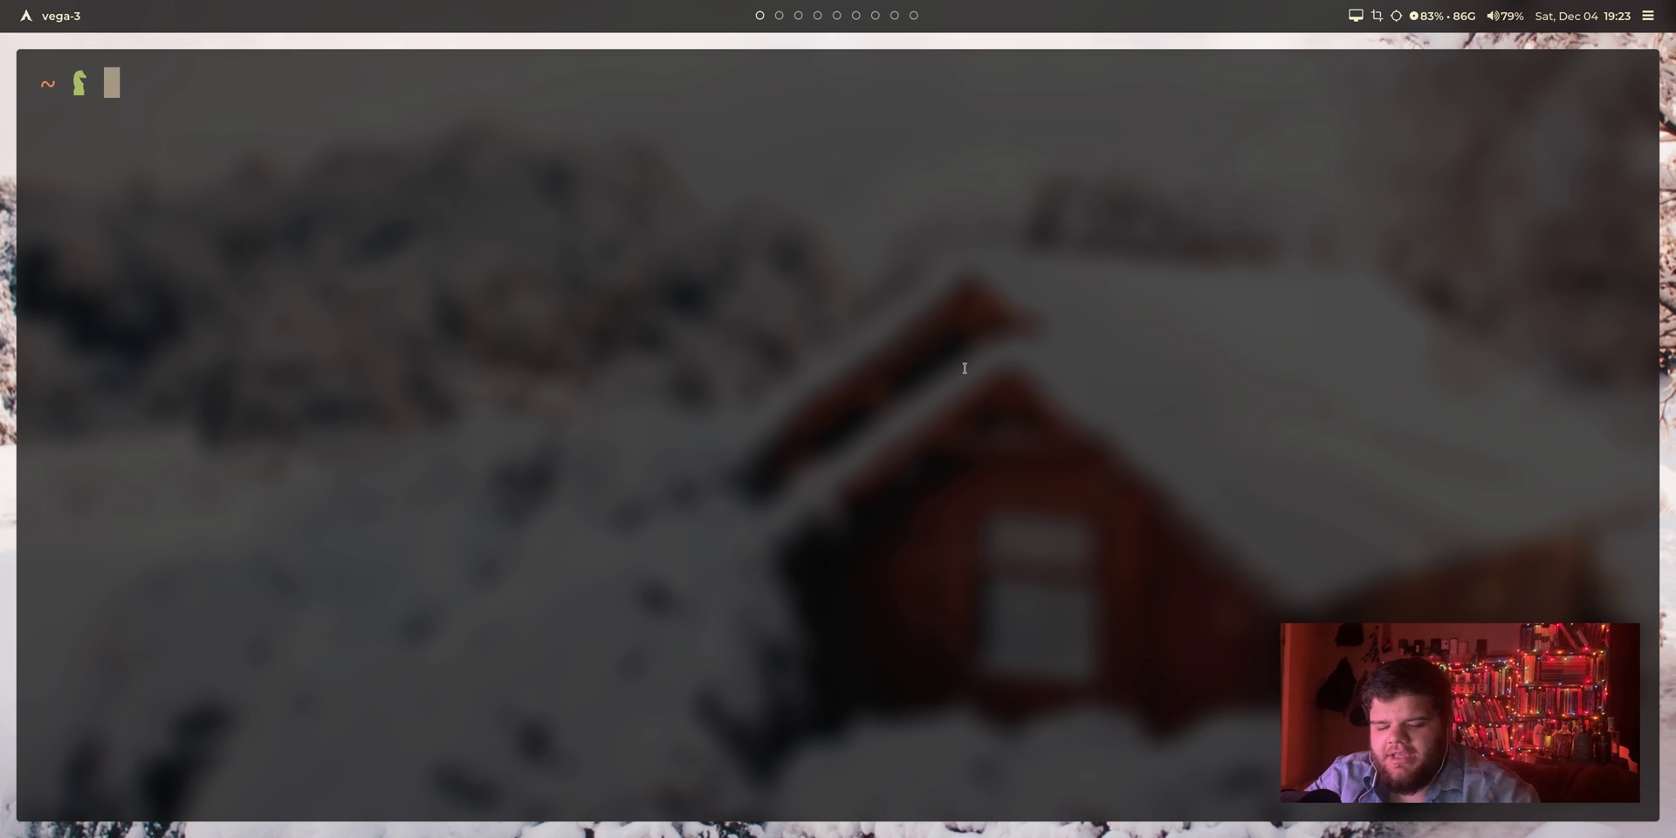
text(sway)
key(BackSpace)
key(BackSpace)
key(BackSpace)
key(BackSpace)
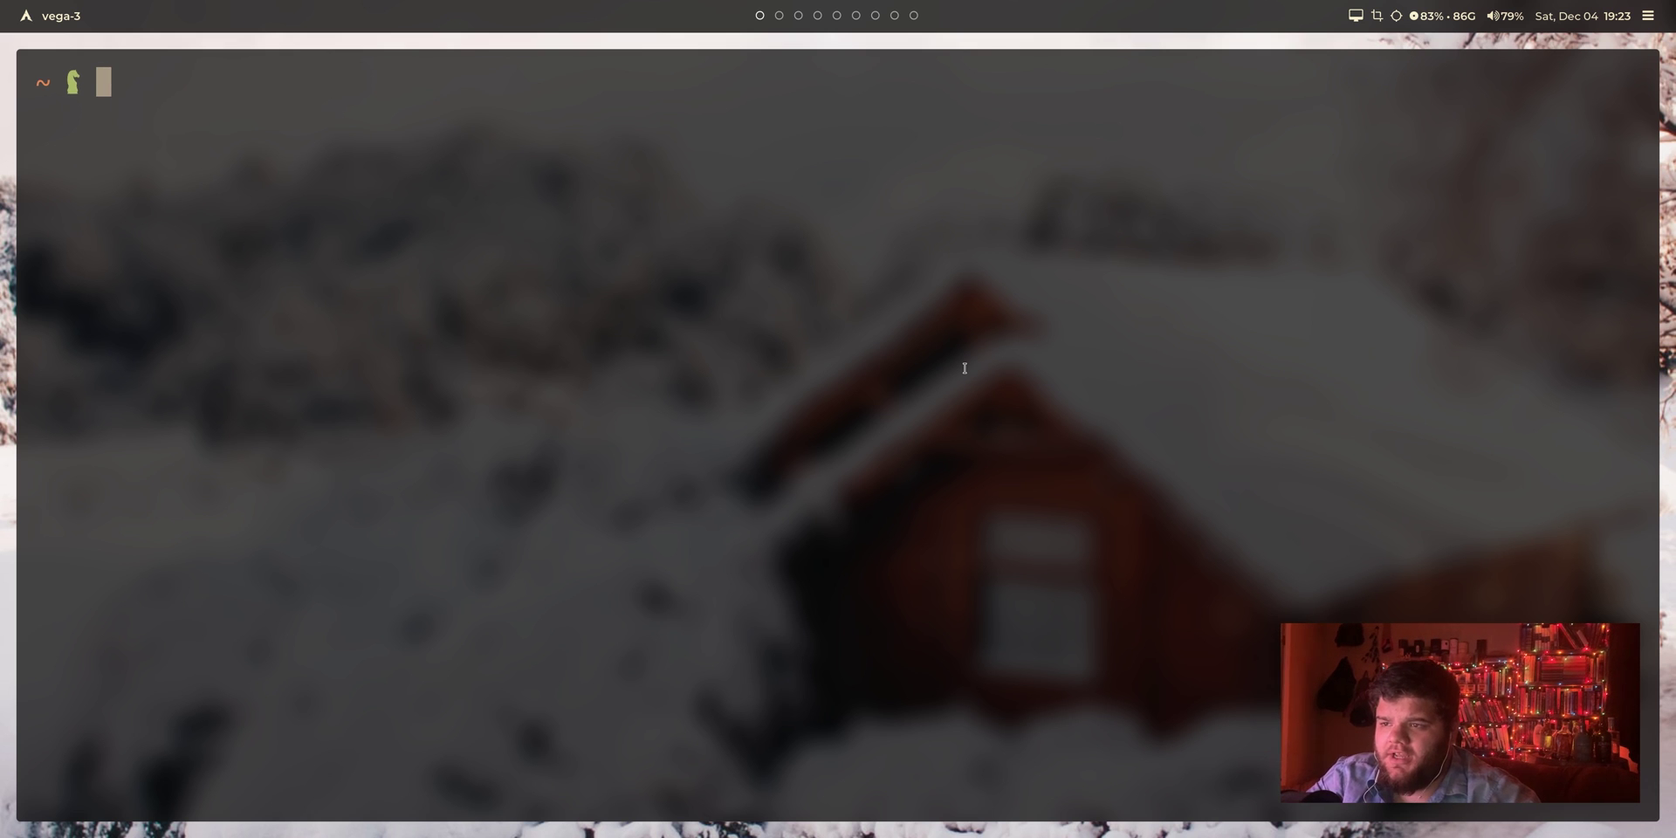
key(ctrl+plus)
key(ctrl+plus)
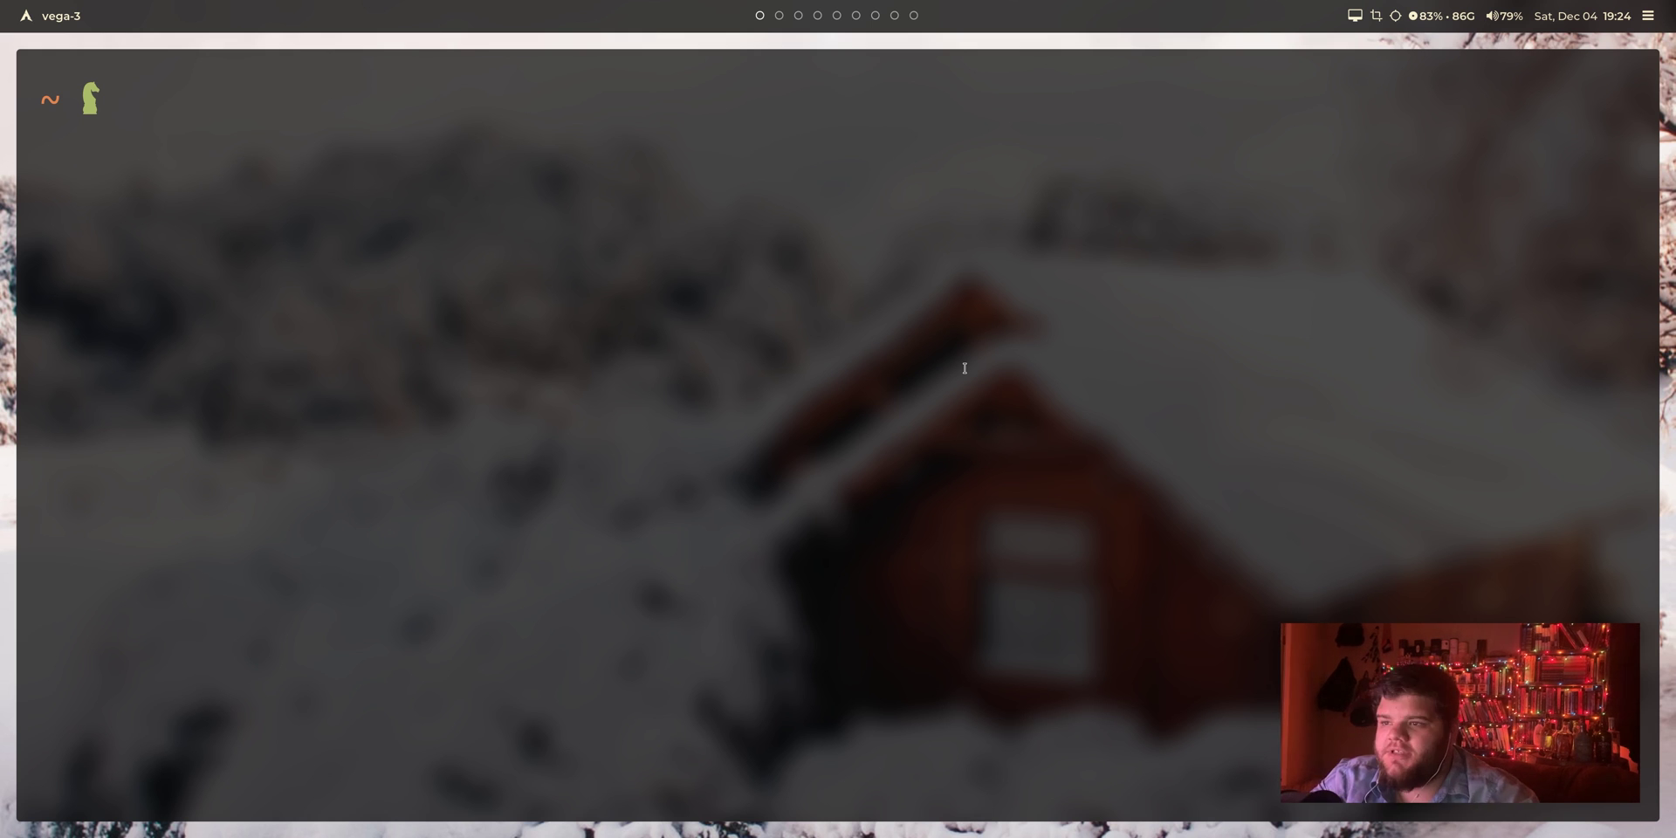
Step: Install sway with sudo pacman -S sway, confirming all five packages including seatd and wlroots
text(sudo pacman -S sud)
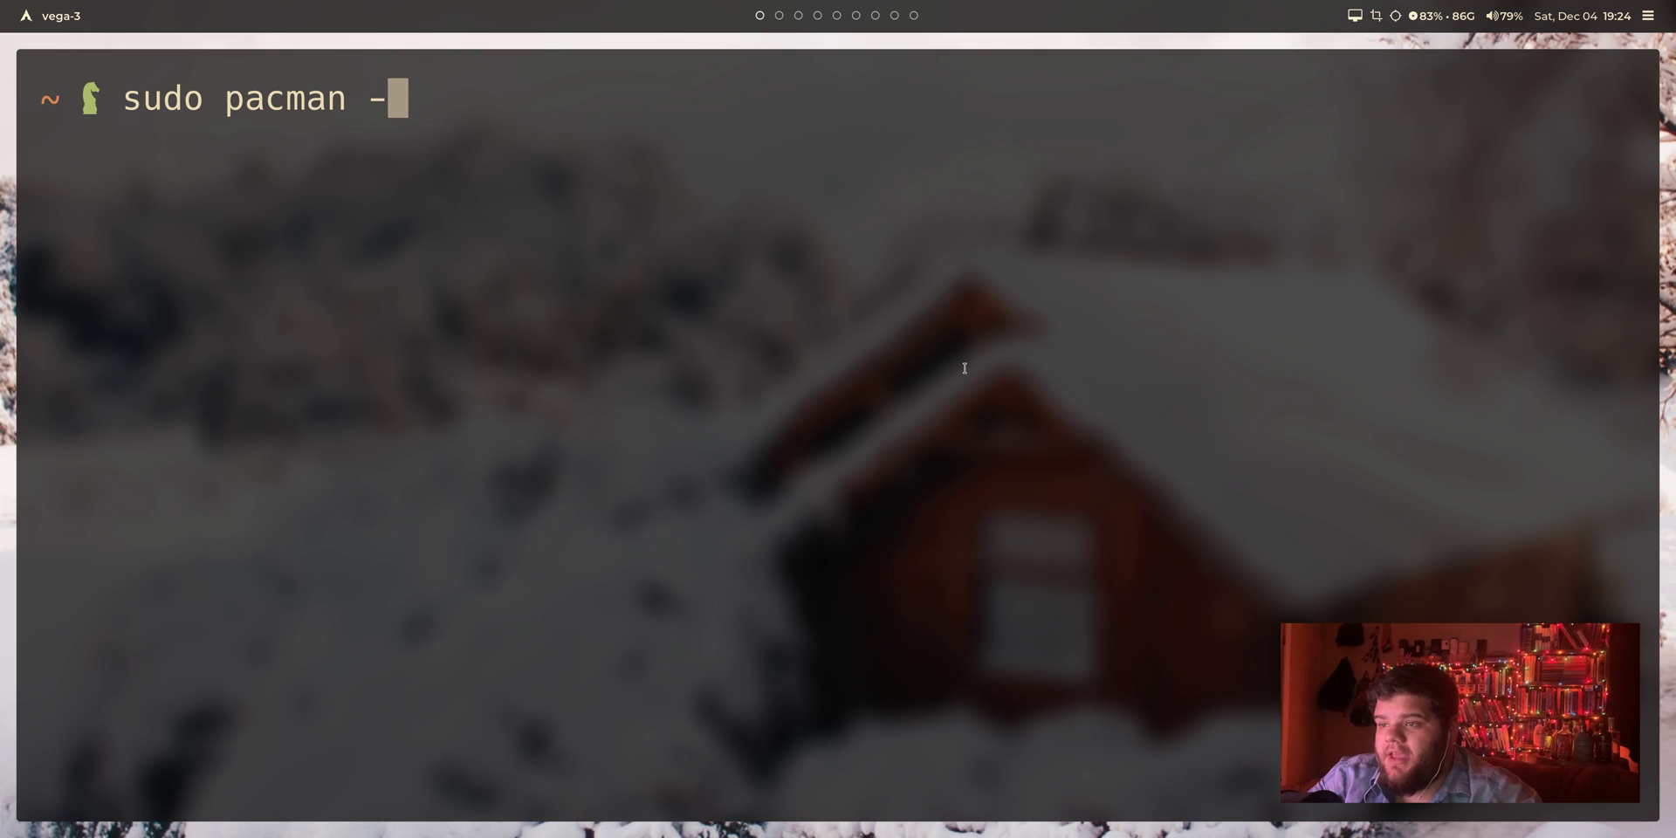
key(BackSpace)
key(BackSpace)
text(way )
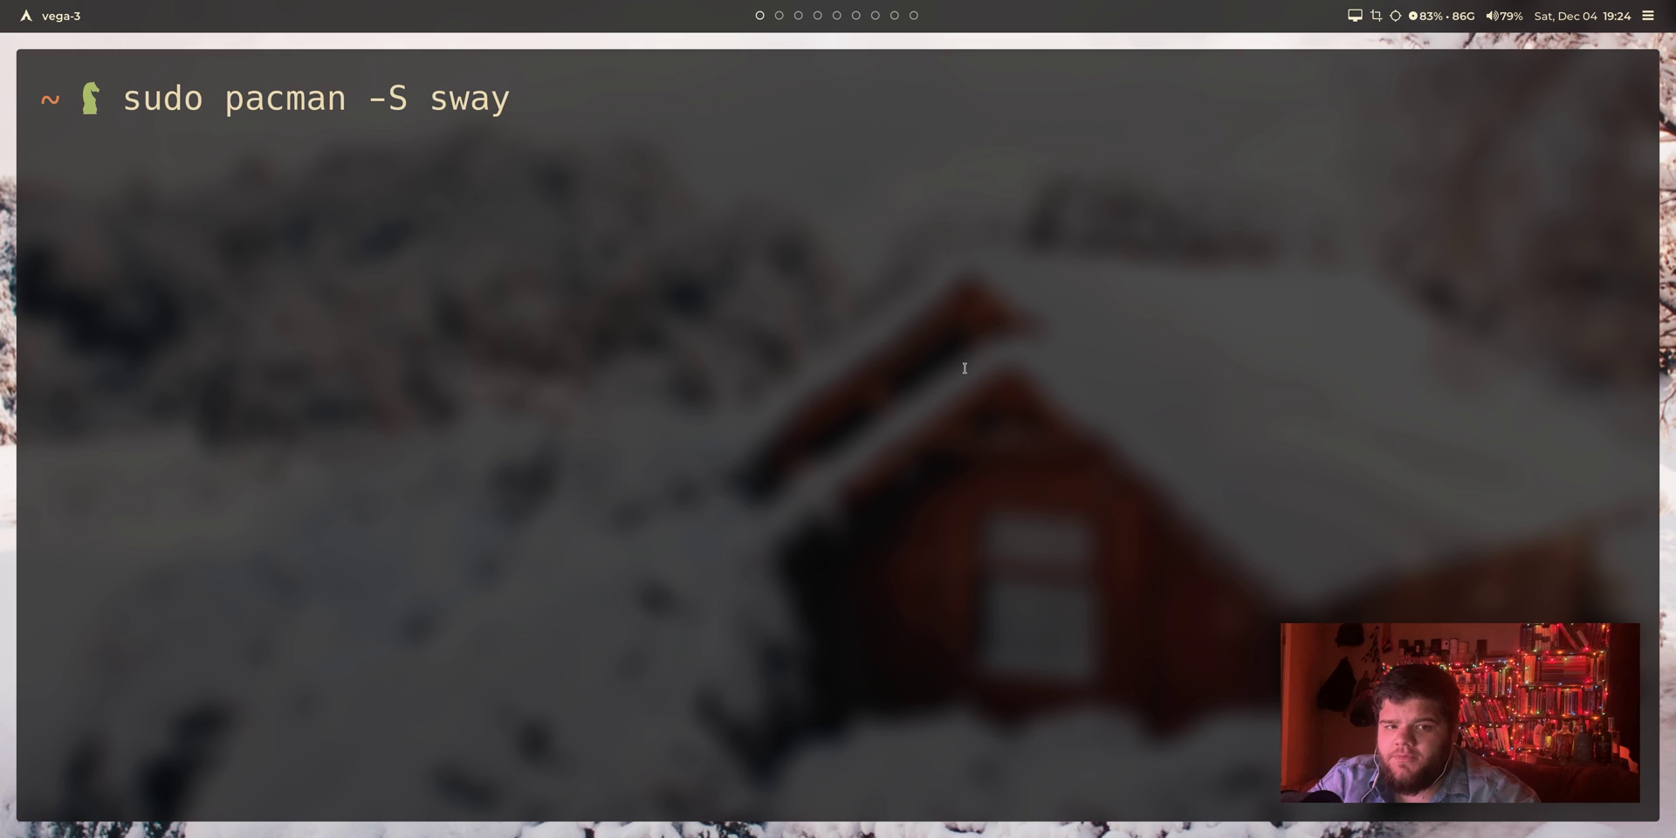
text(alacritty)
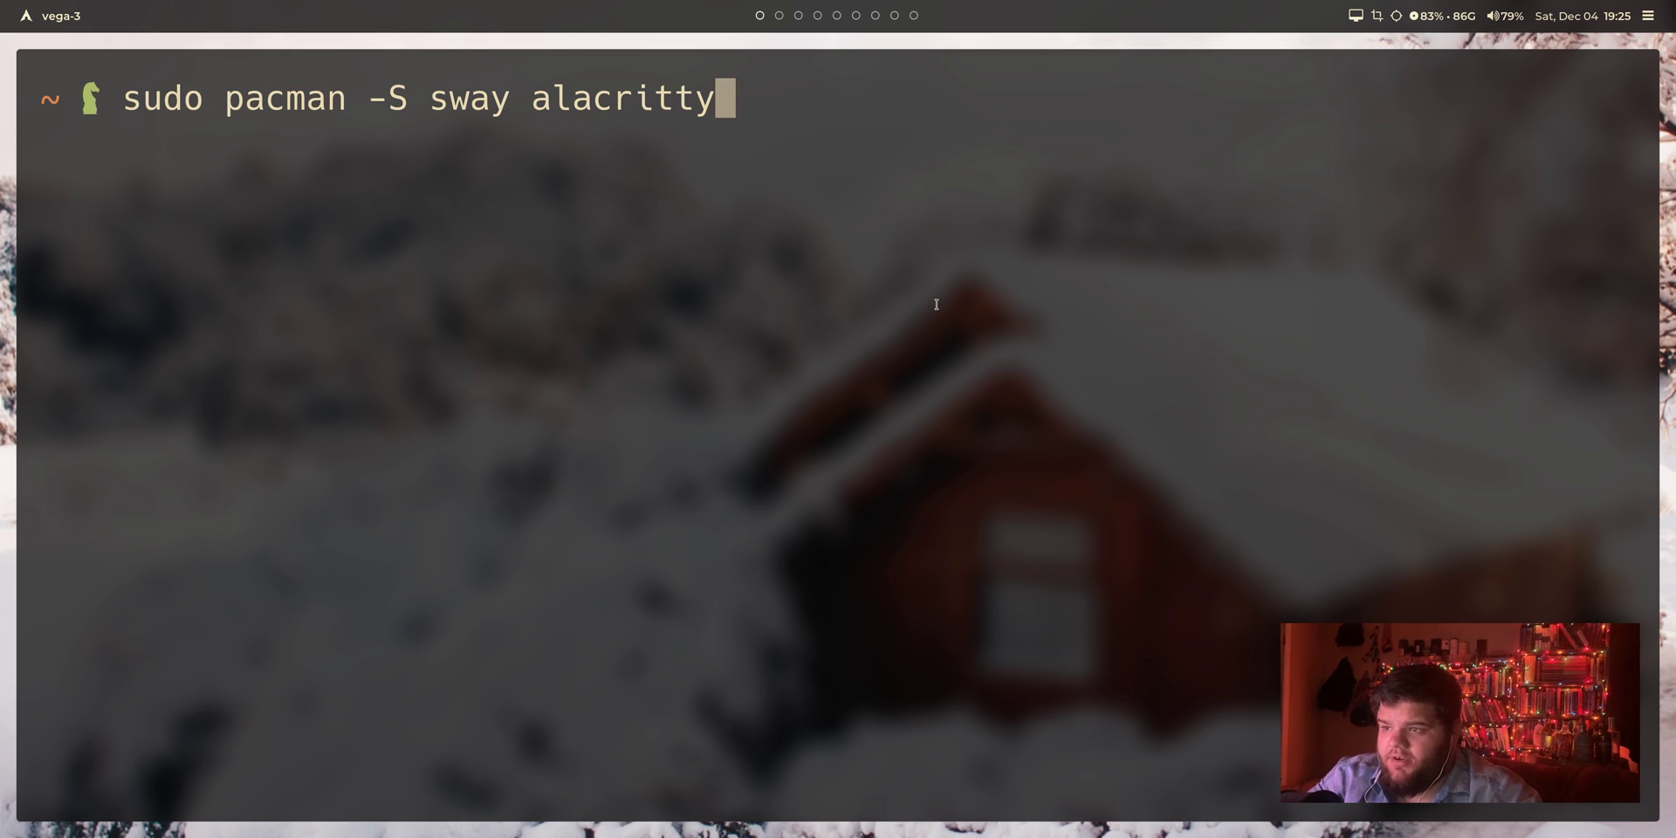
key(ctrl+w)
key(Return)
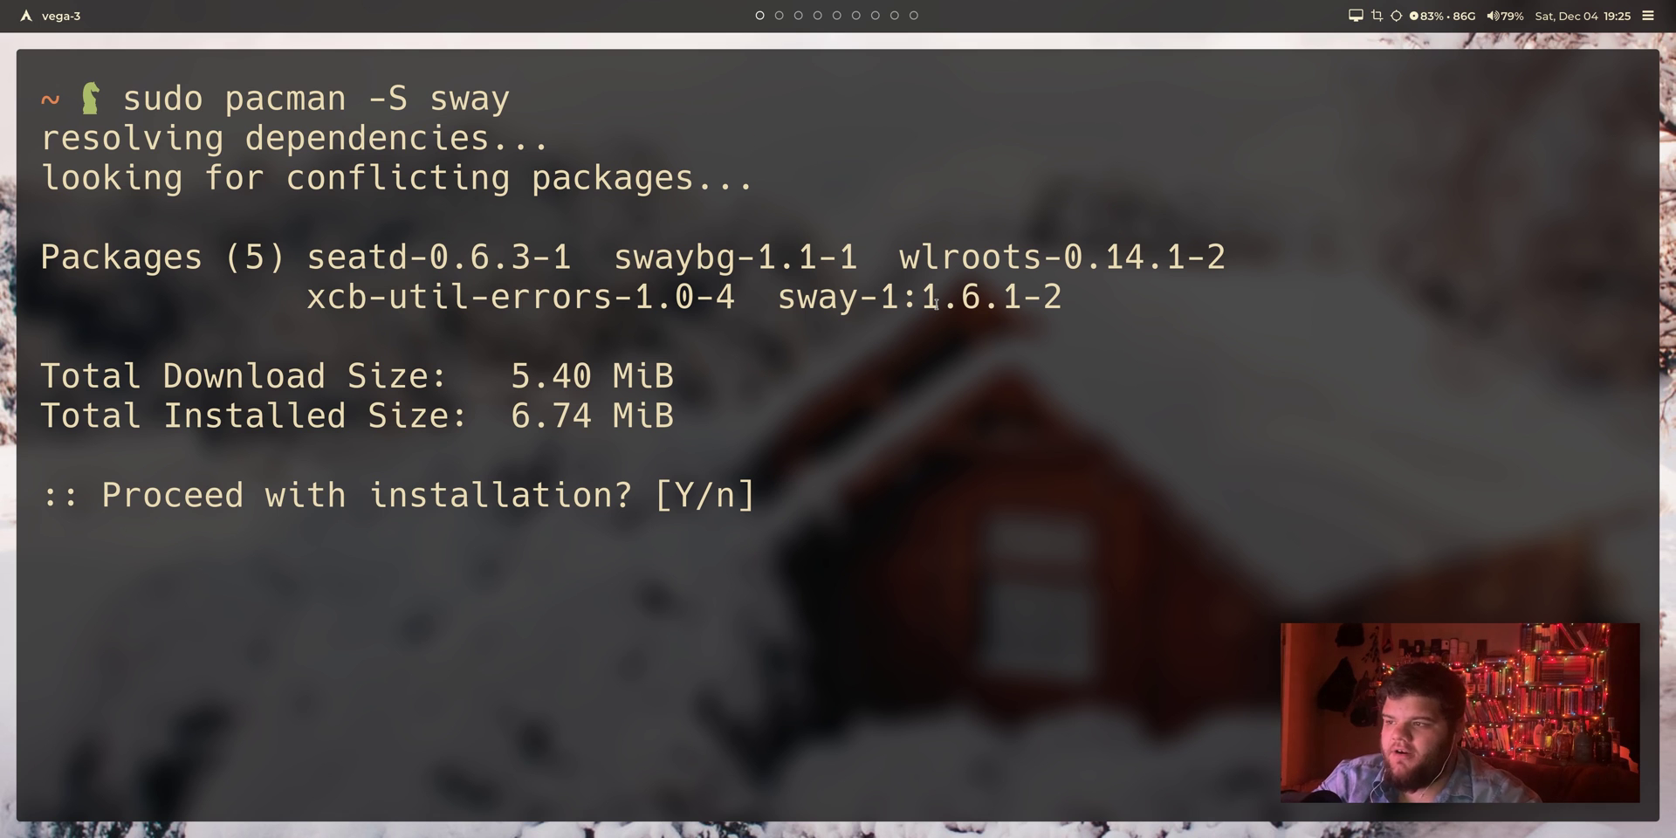
key(Return)
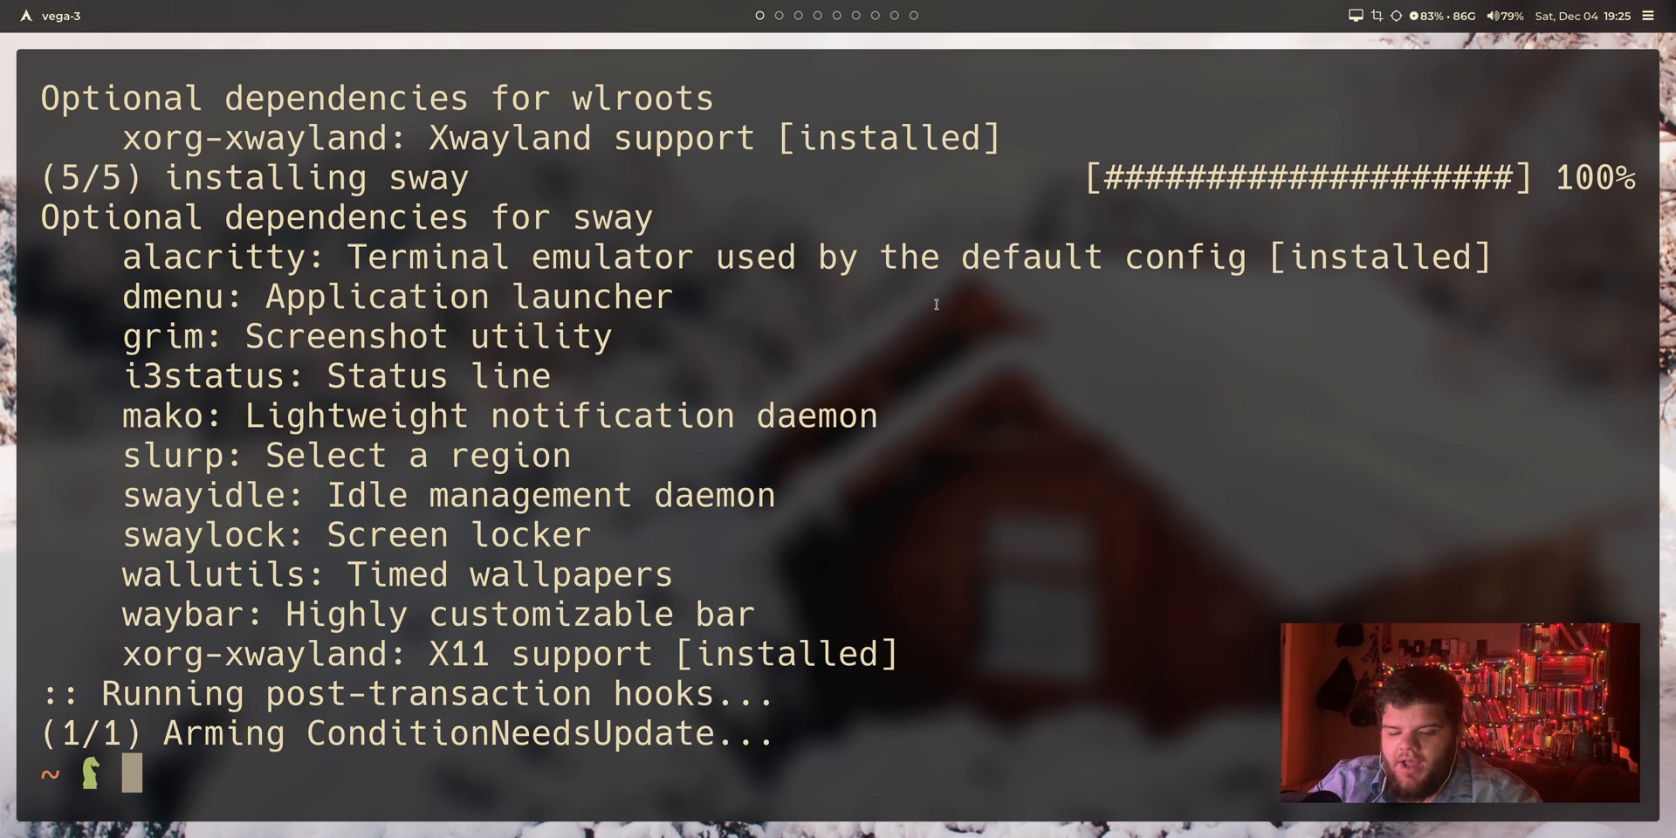
Step: Open .xinitrc in Vim using the v alias
text(sway)
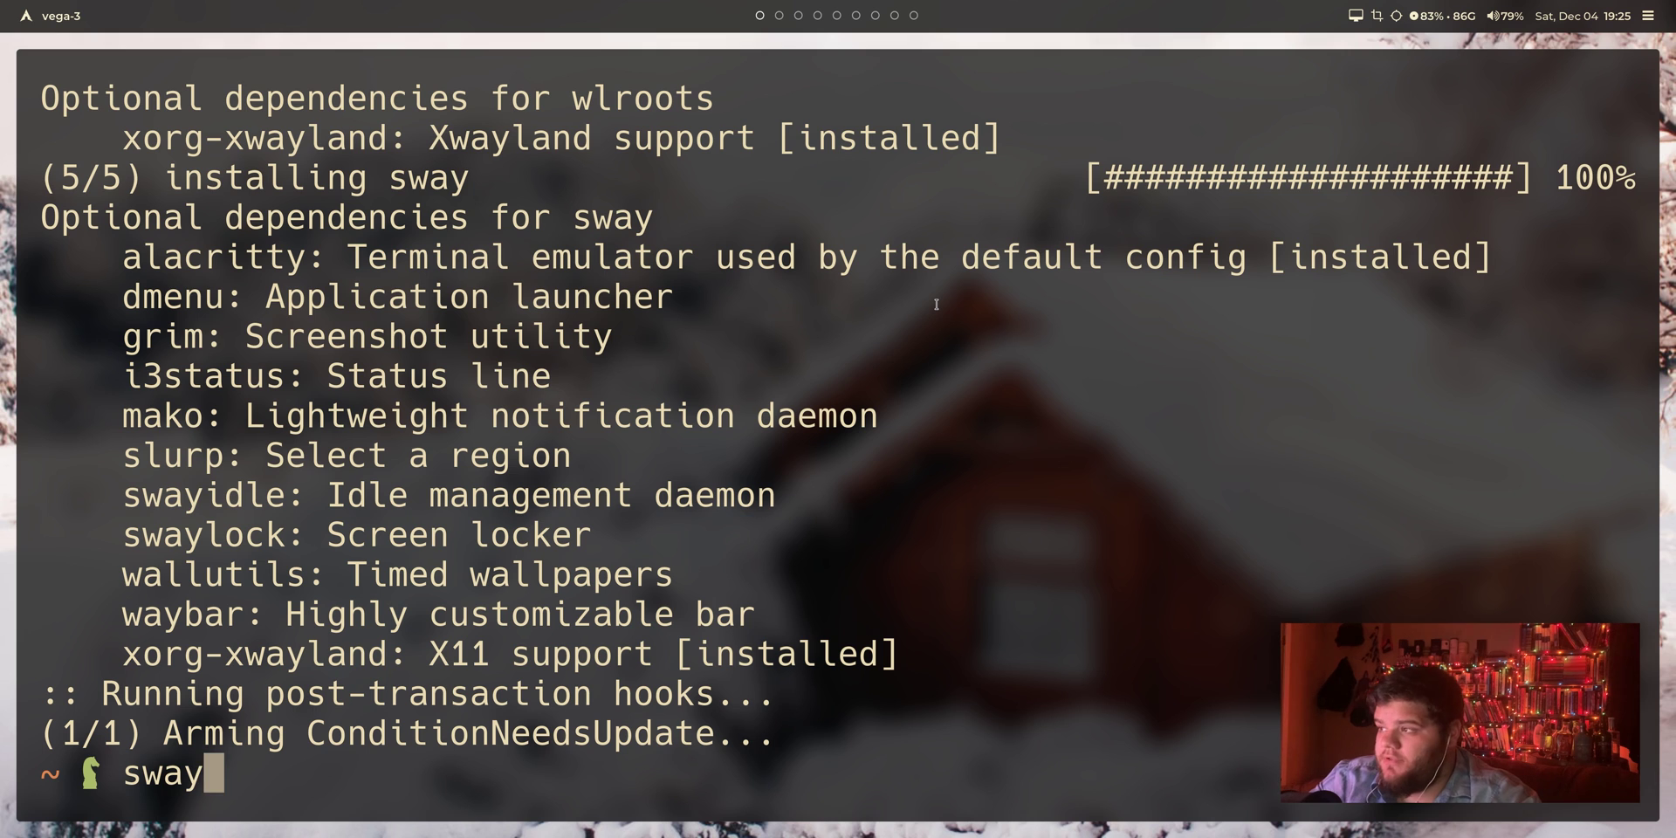
key(BackSpace)
key(BackSpace)
key(BackSpace)
key(BackSpace)
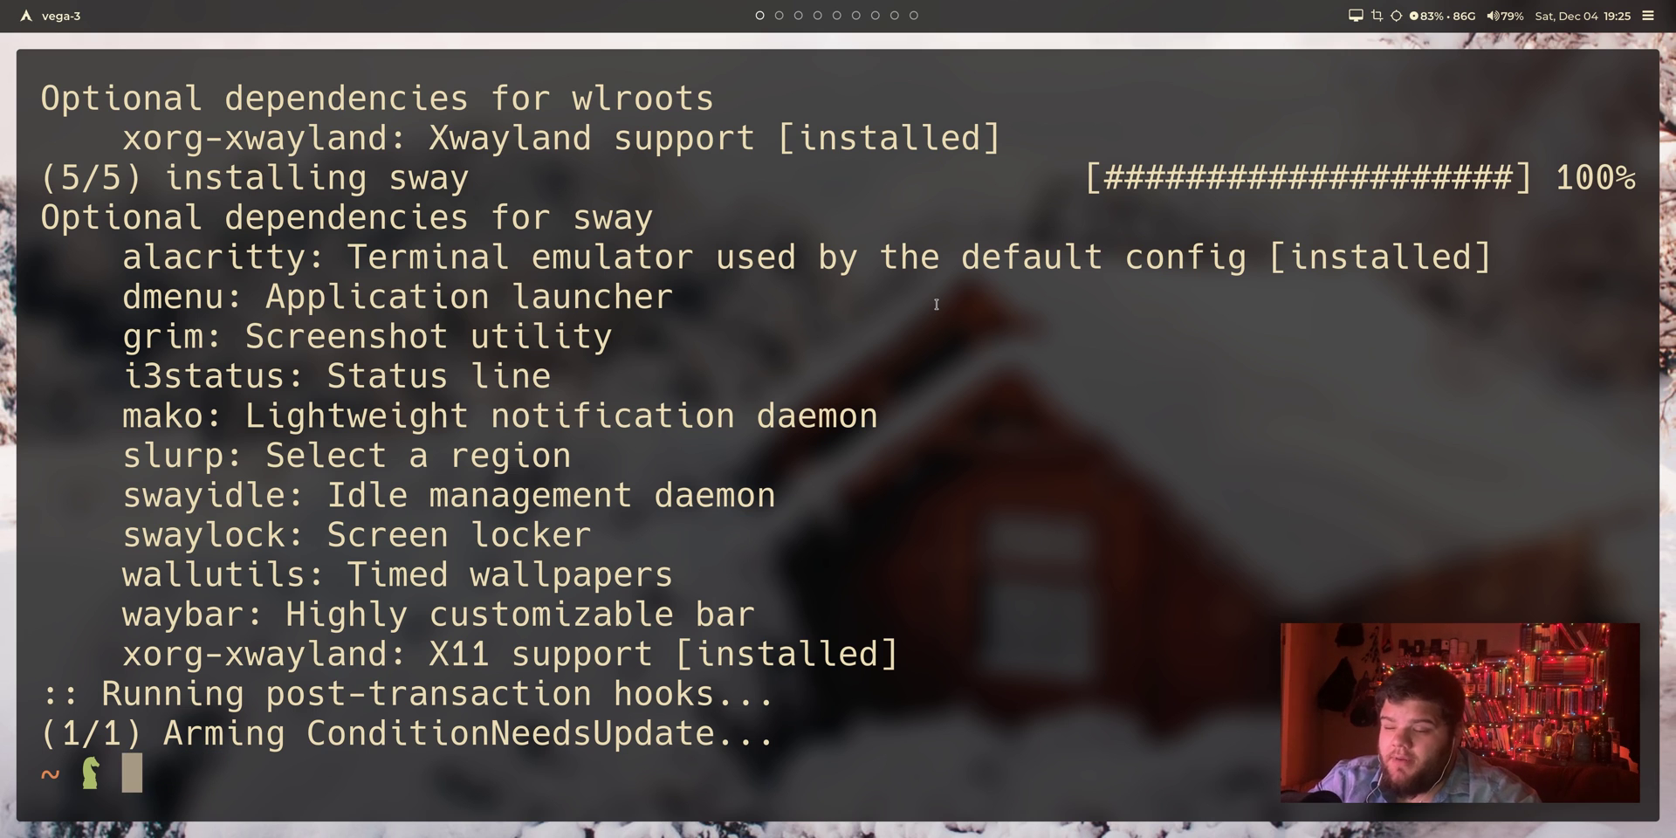
text(v .)
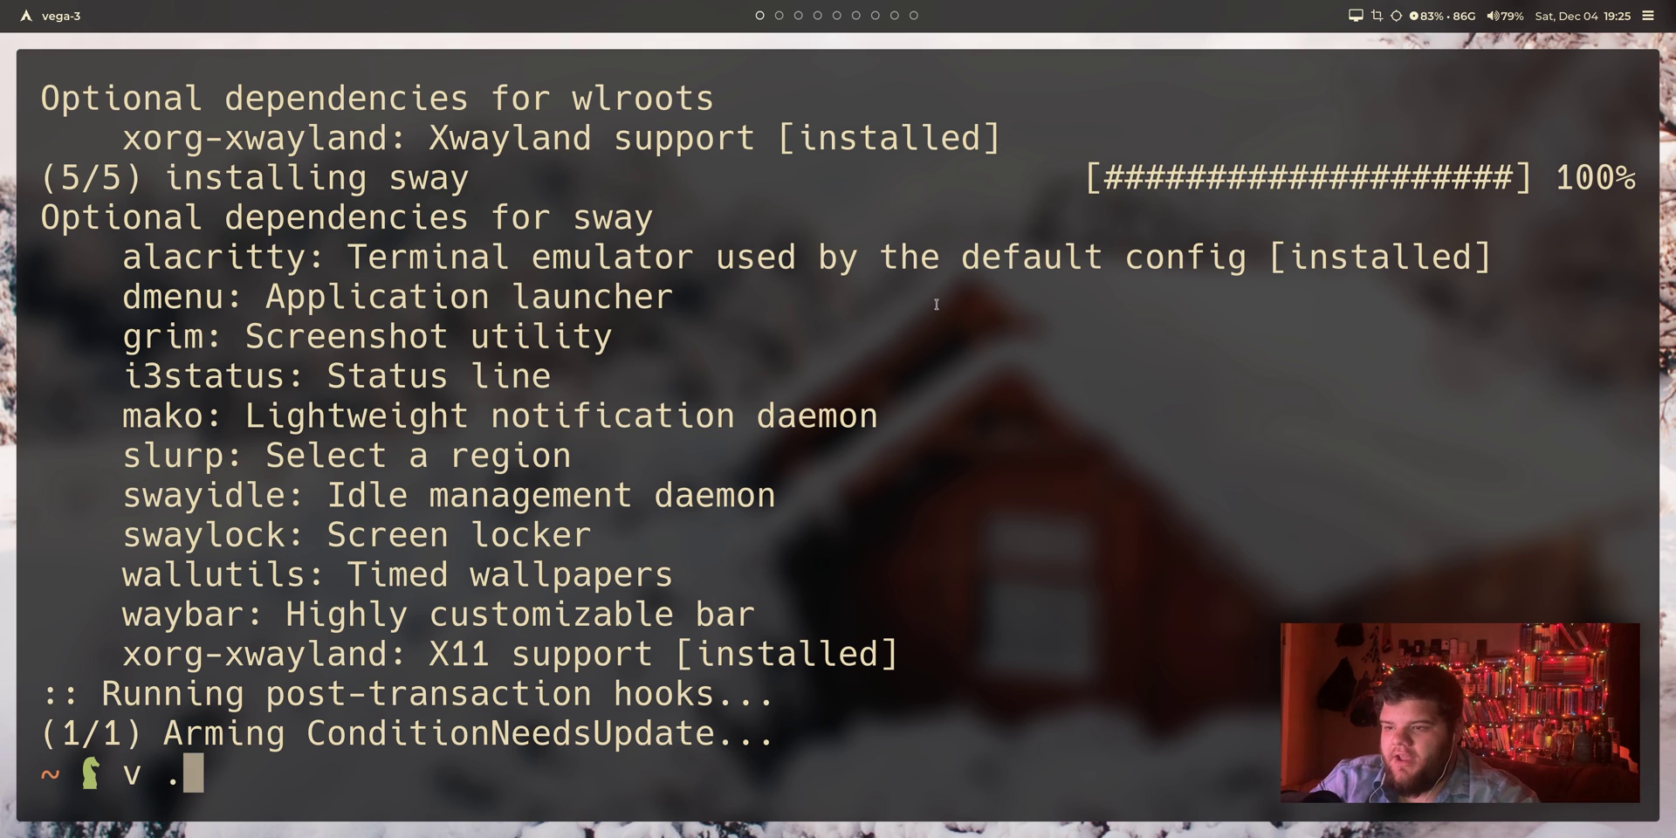
text(xini)
key(Tab)
key(Return)
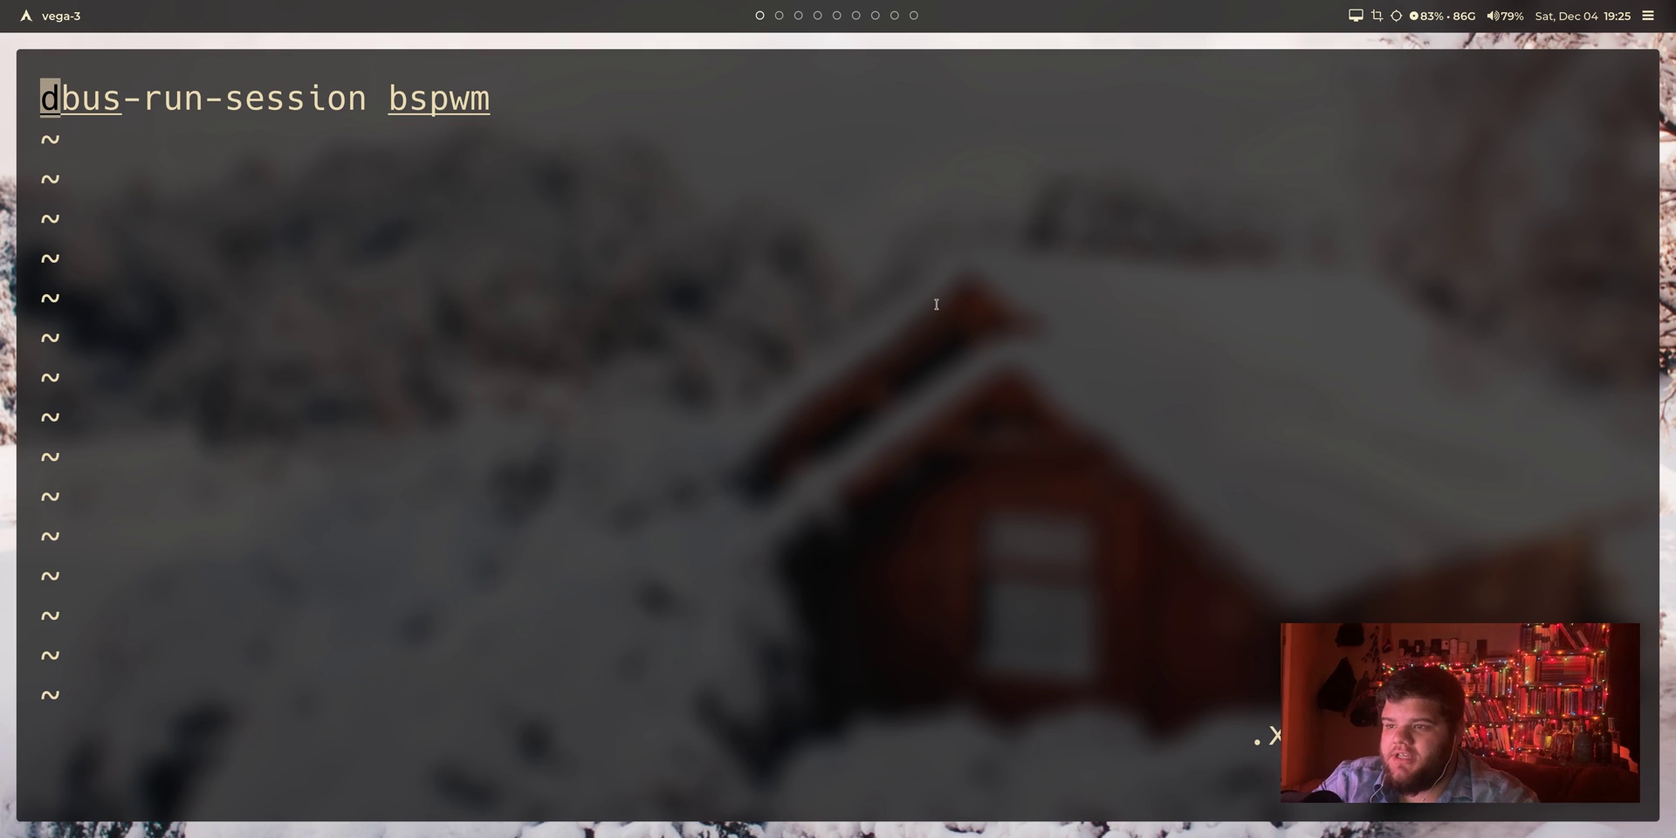
Step: Change the .xinitrc line from dbus-run-session bspwm to exec sway and save with :wq
text(dWiexec)
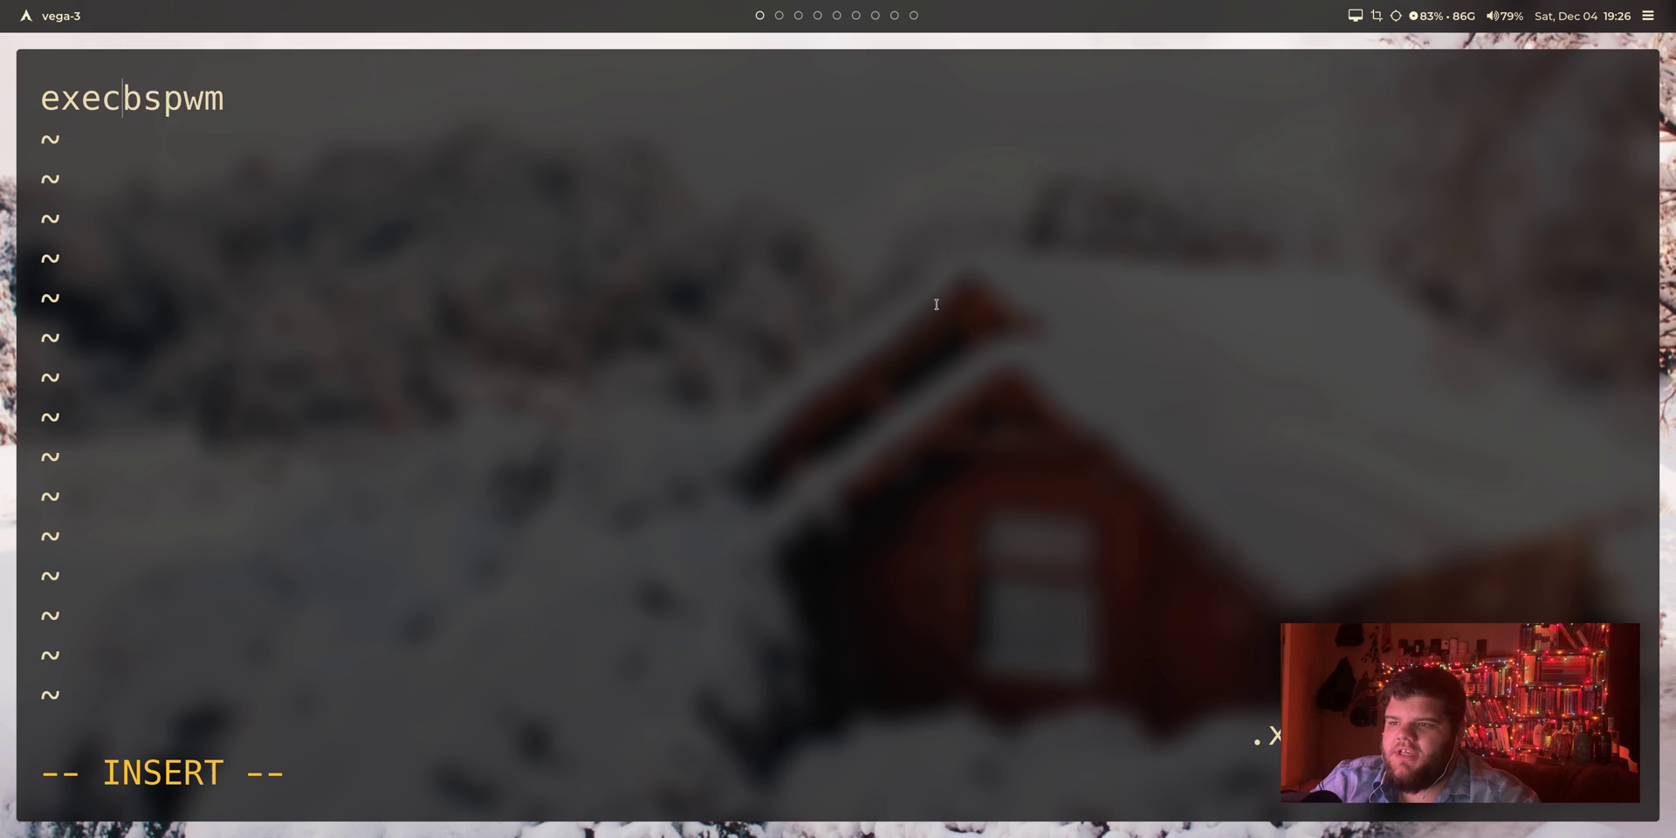
key(Delete)
key(Delete)
key(Delete)
key(Delete)
key(Delete)
text(sway)
key(Escape)
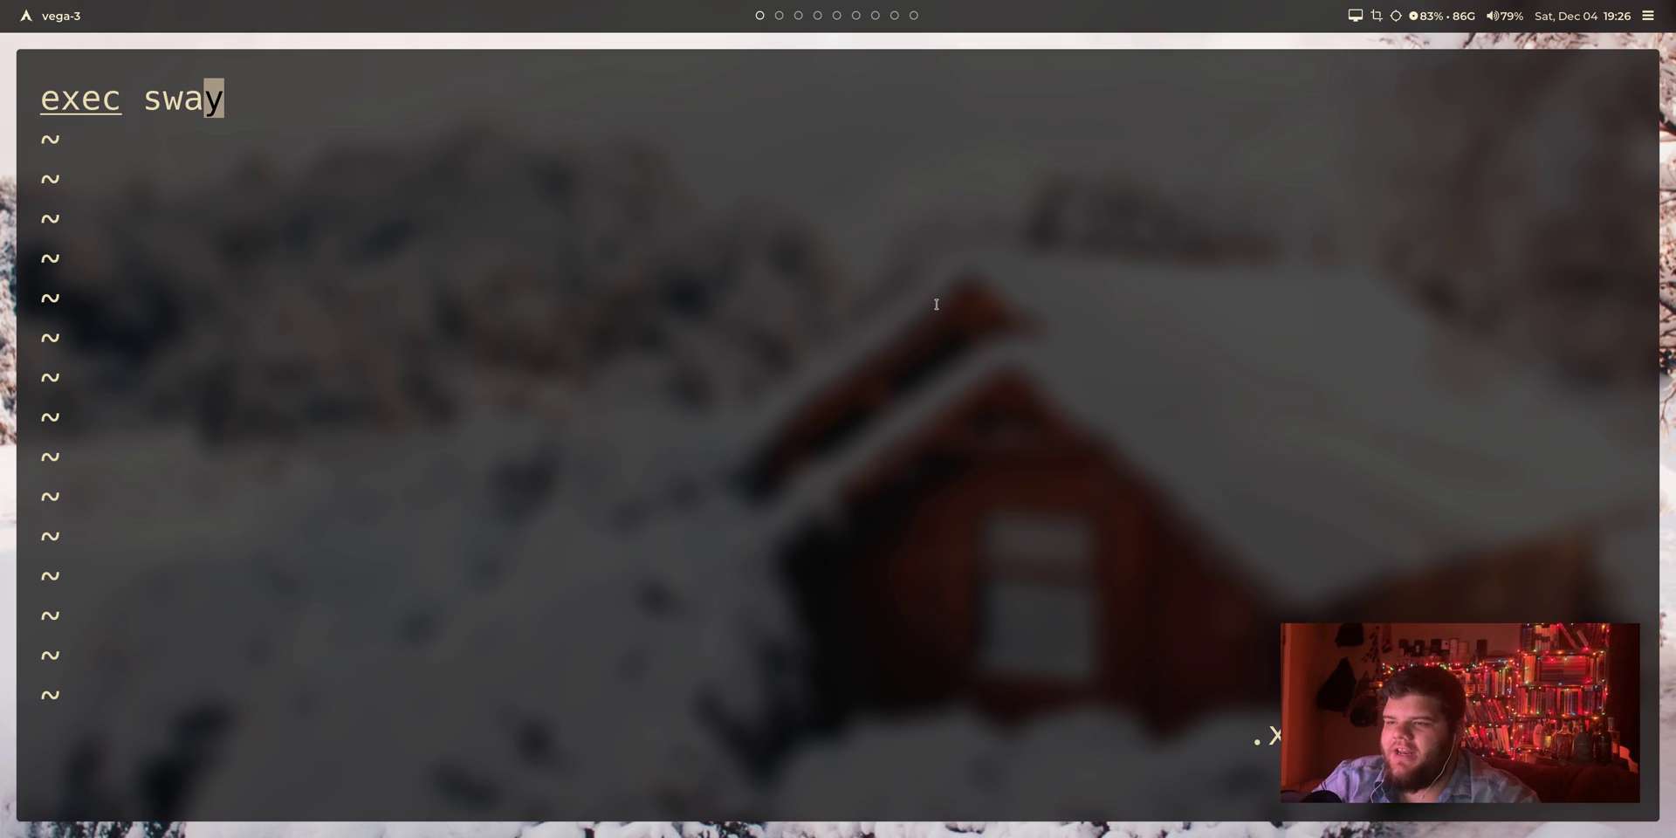
text(:wq)
key(Return)
Step: Type sway at the shell prompt
text(sway)
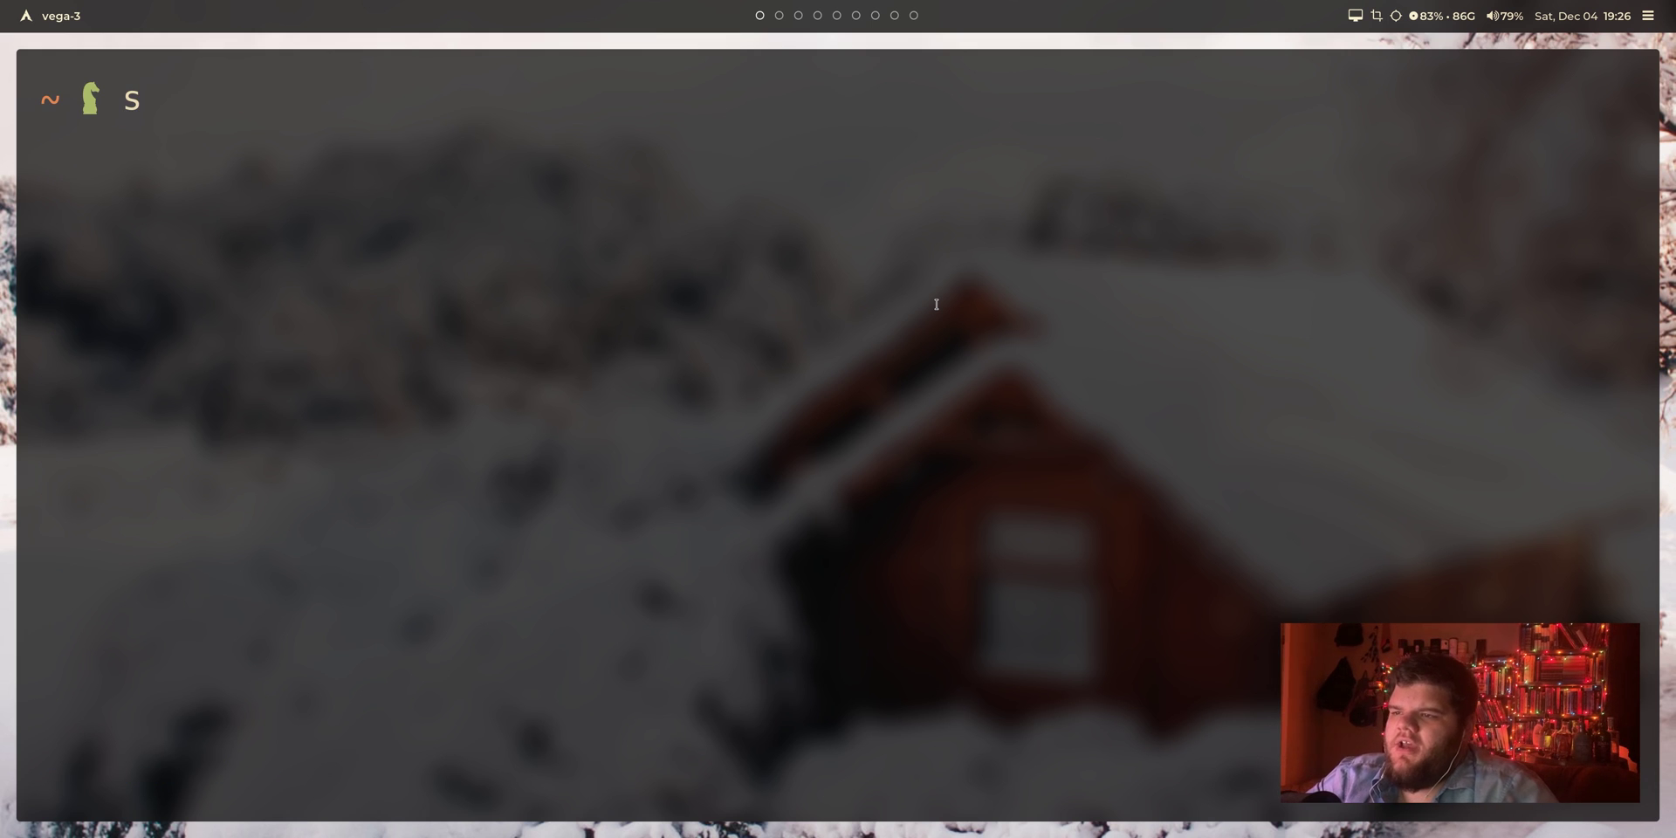
key(BackSpace)
key(BackSpace)
key(BackSpace)
key(BackSpace)
text(sway)
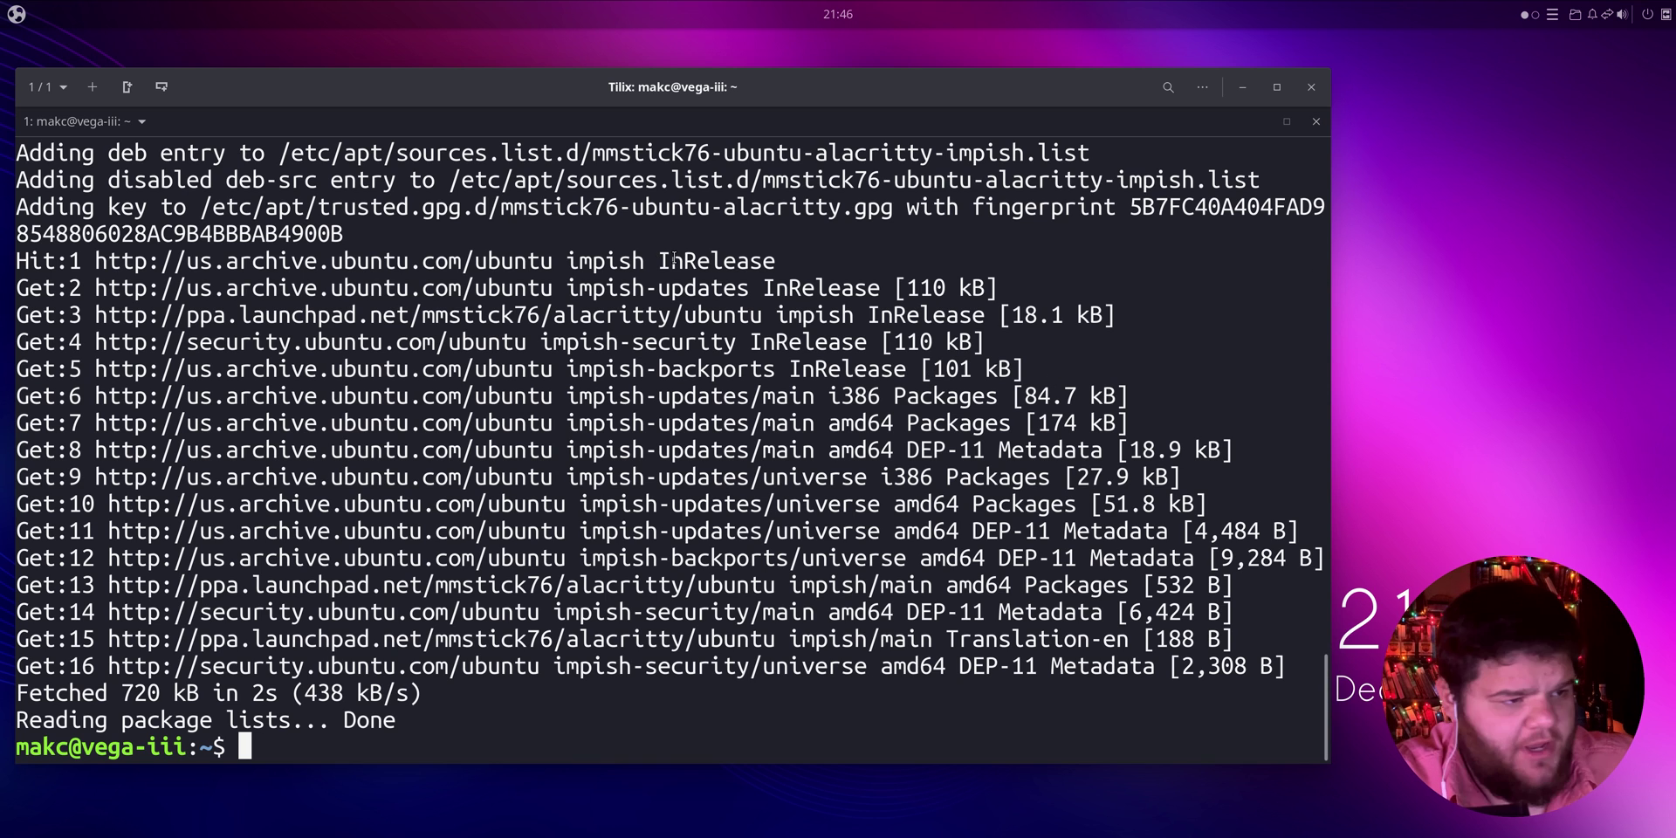
Step: Try sudo apt install sway, then recall and cancel the earlier add-apt-repository command
key(ctrl+l)
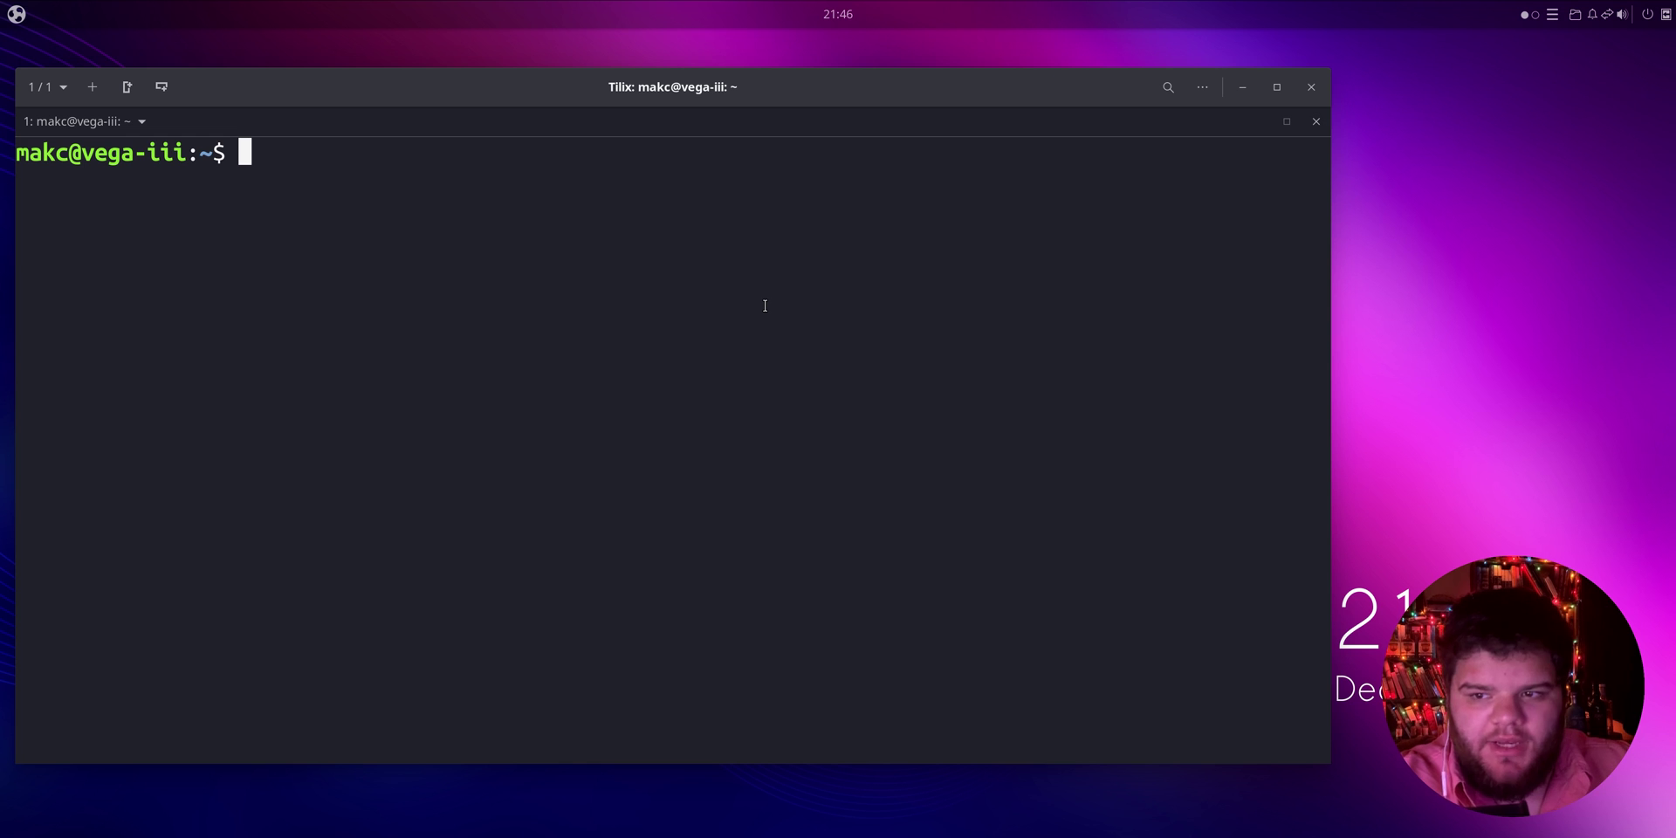
text(sudo apt instal)
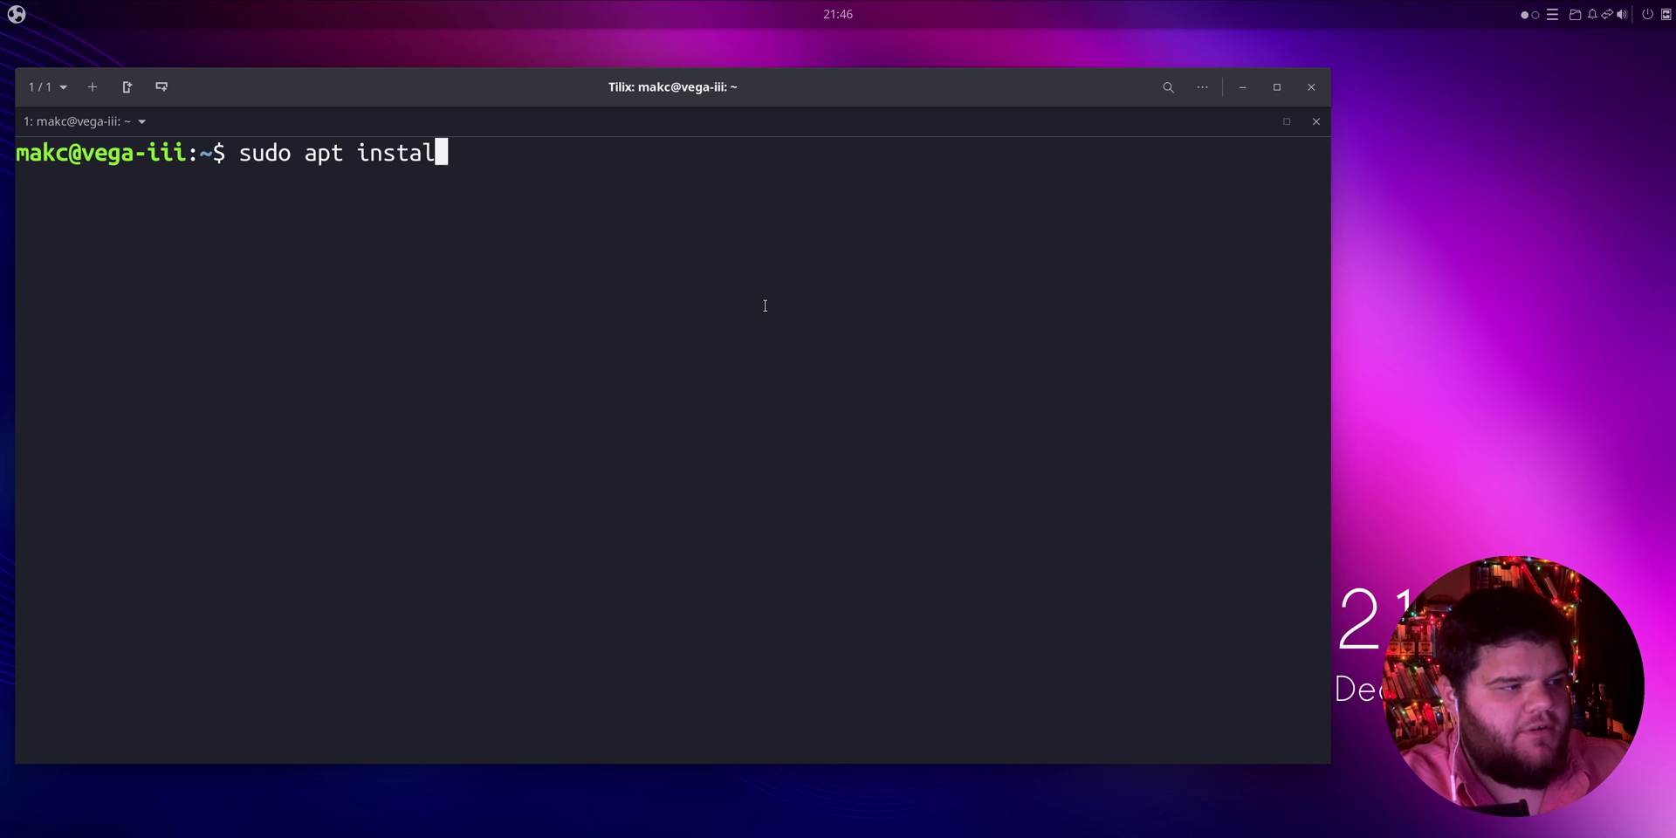
text(l sway)
key(Return)
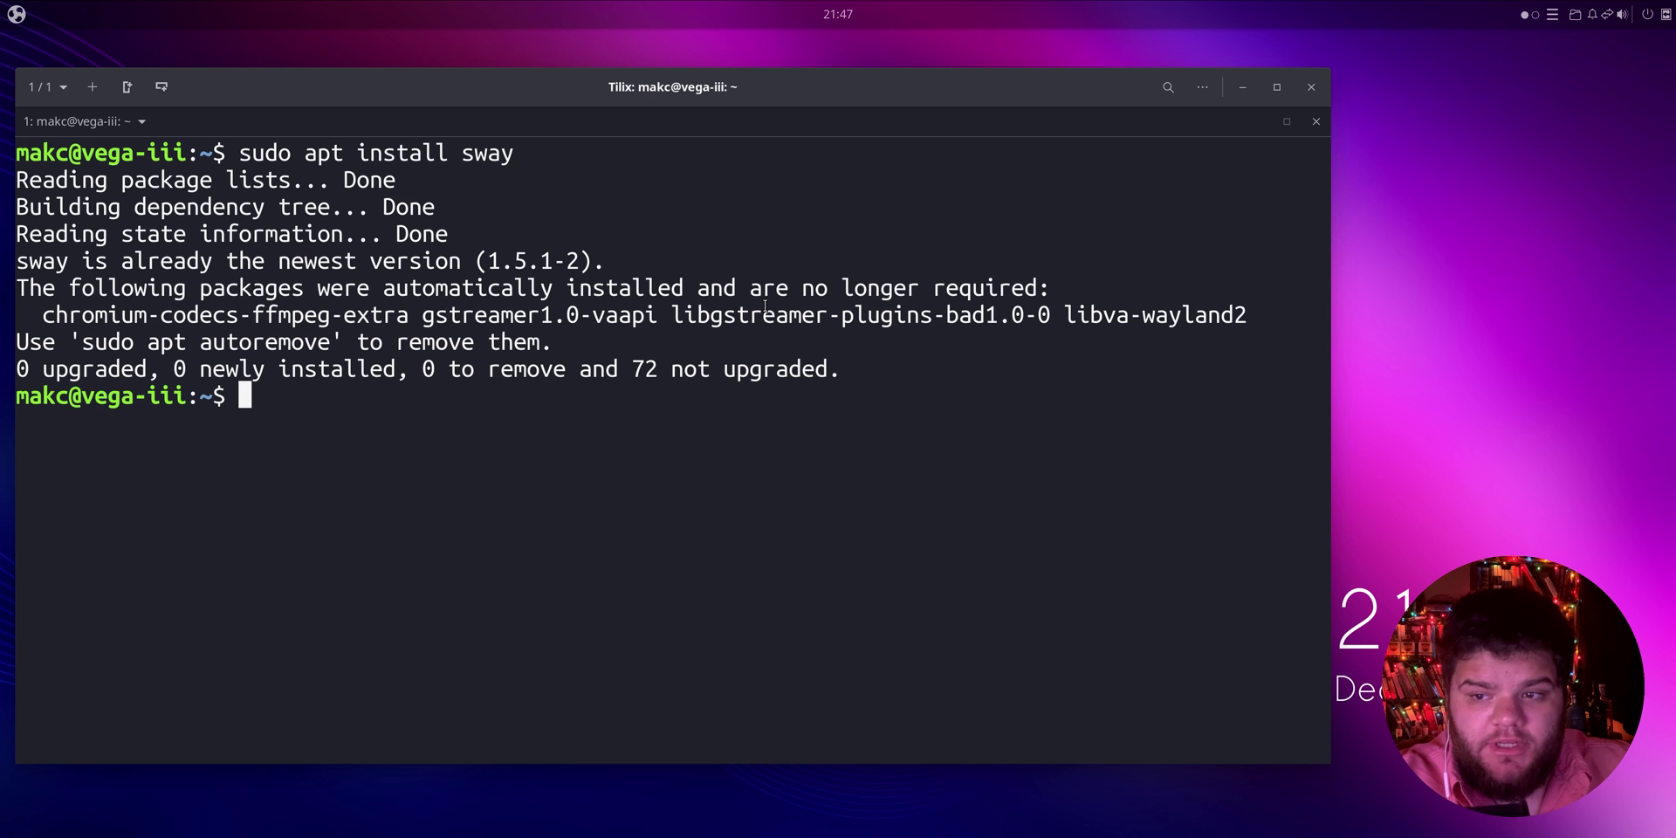
key(Up)
key(Up)
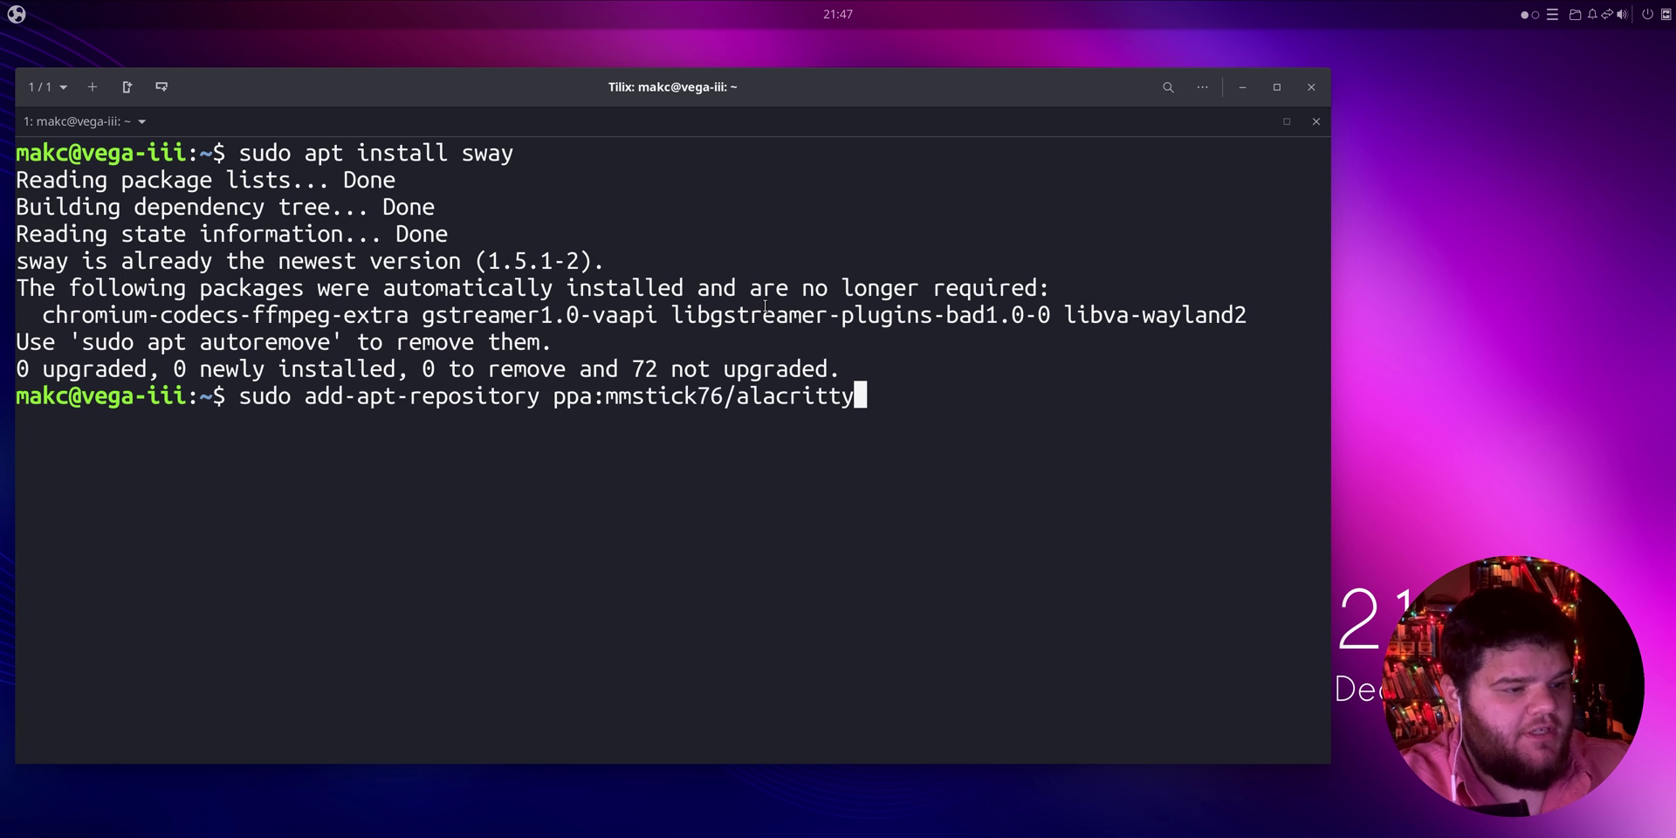
key(ctrl+l)
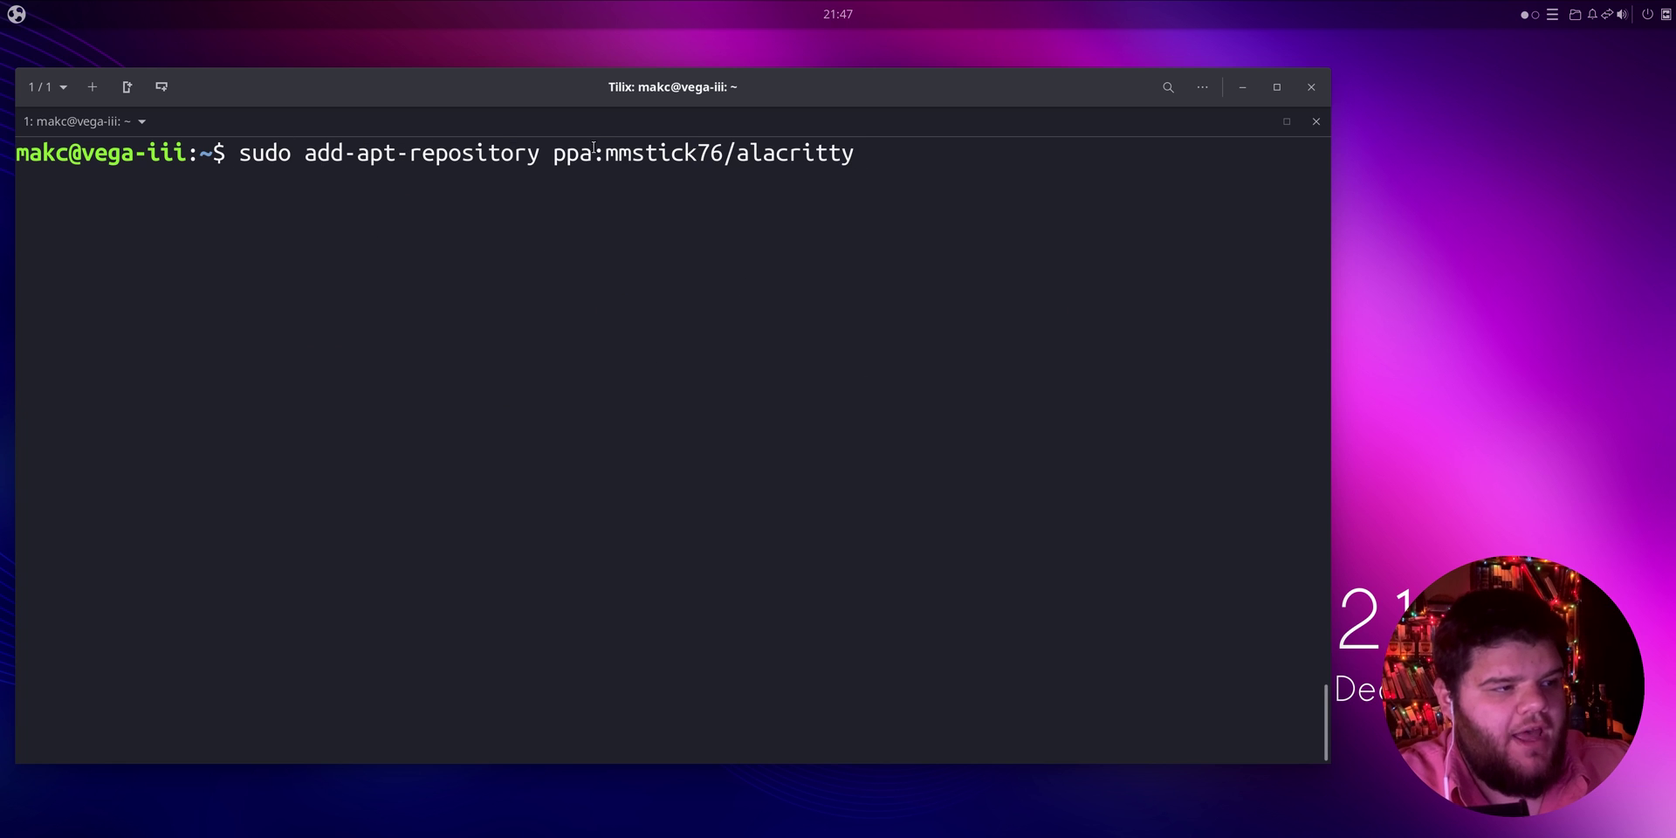
drag(553, 153, 797, 152)
click(798, 153)
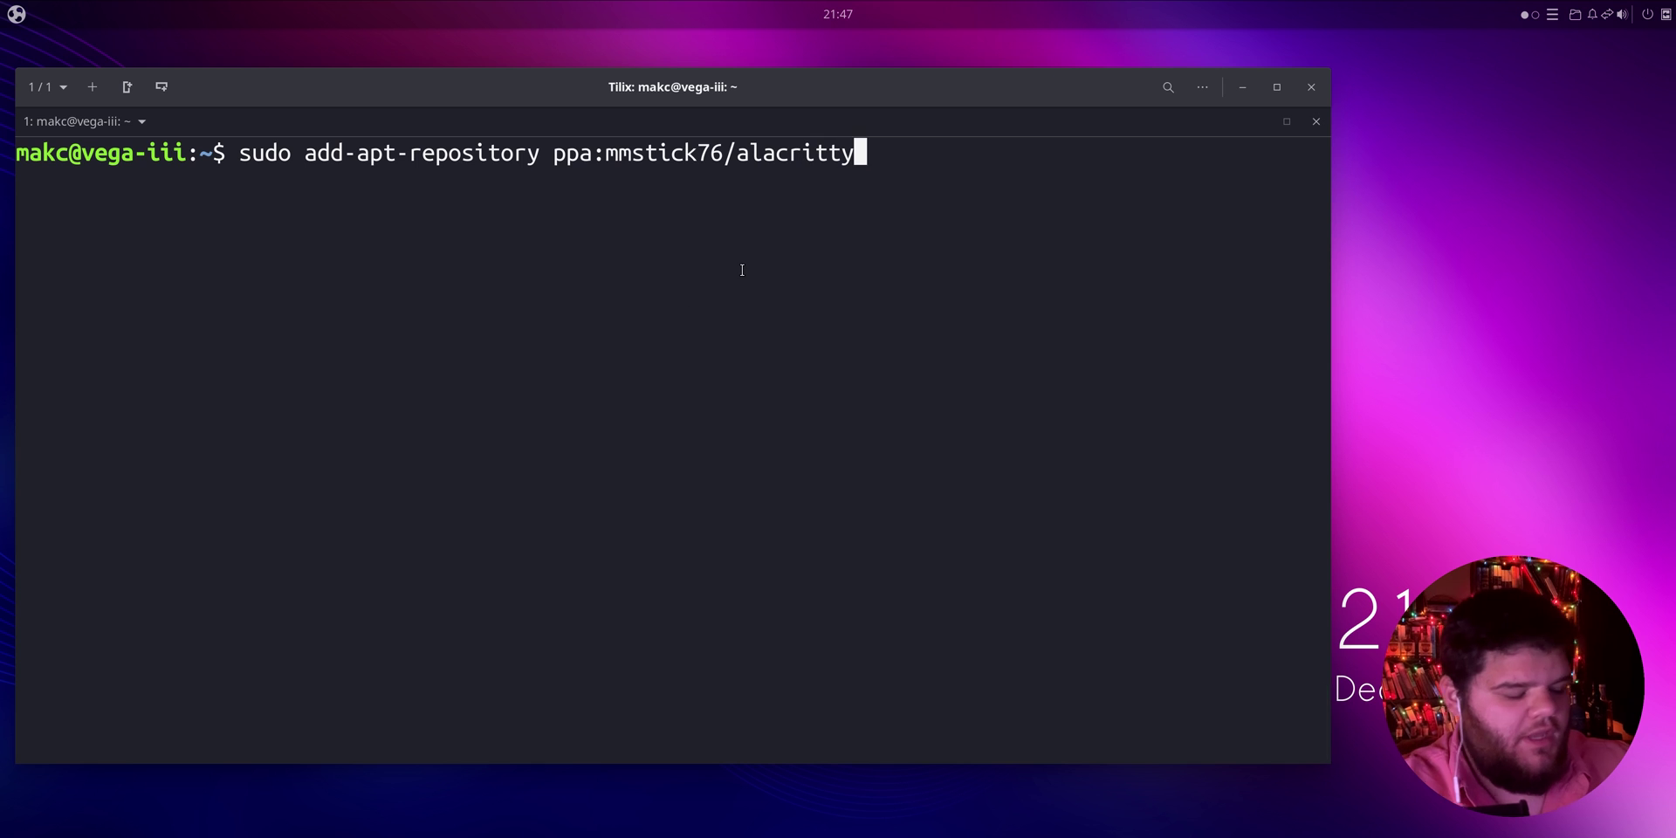
key(ctrl+c)
Step: Install alacritty and xclip with sudo apt install alacritty, answering y
text(sudo apt )
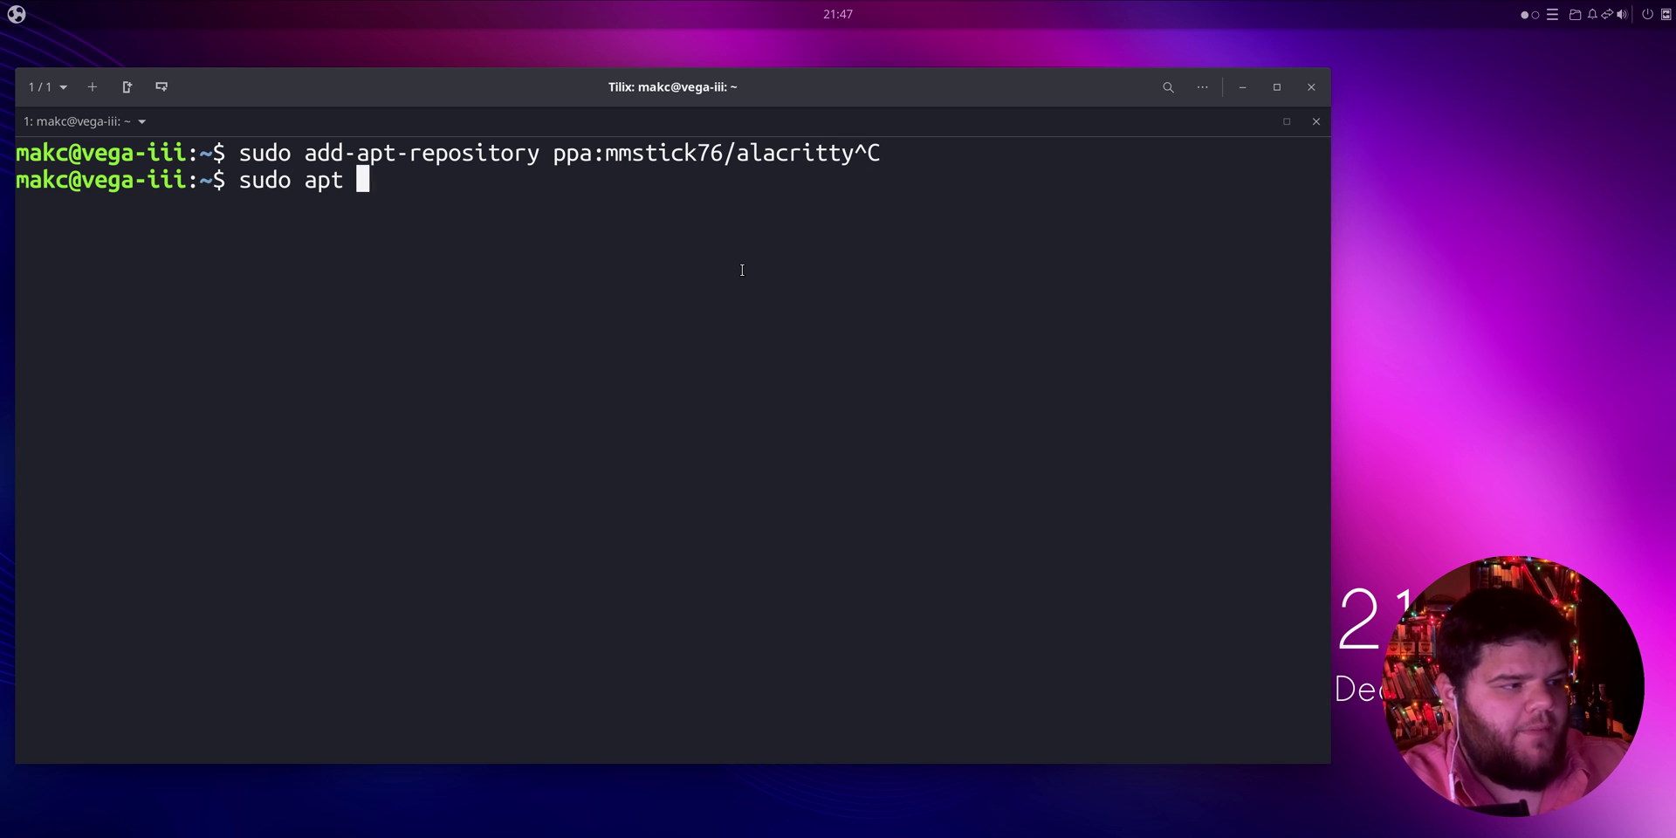
text(install alacritty)
key(Return)
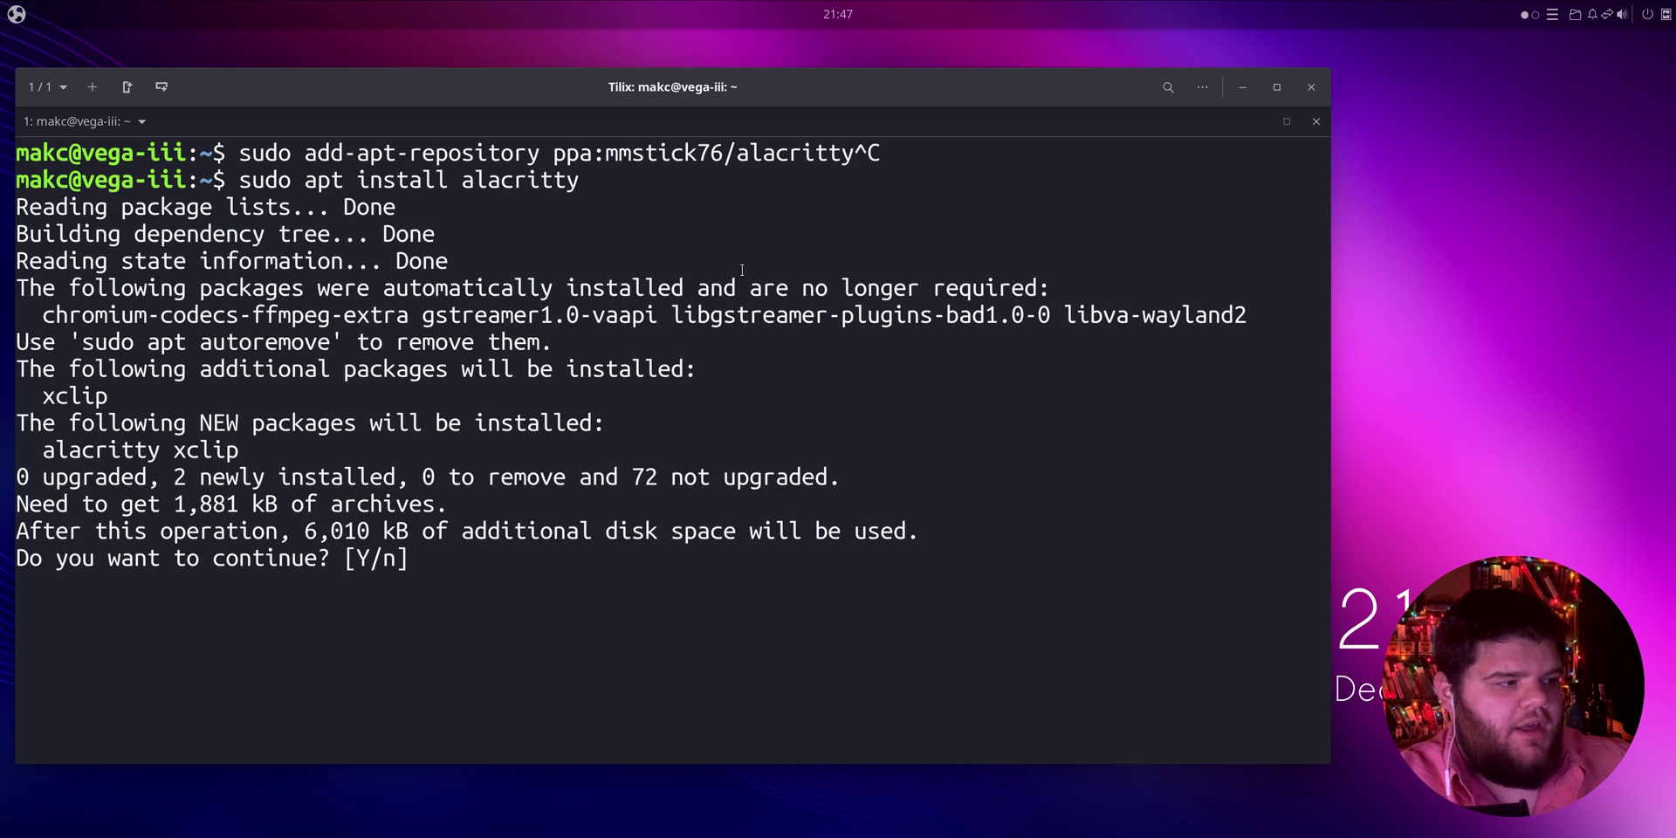
text(y)
key(Return)
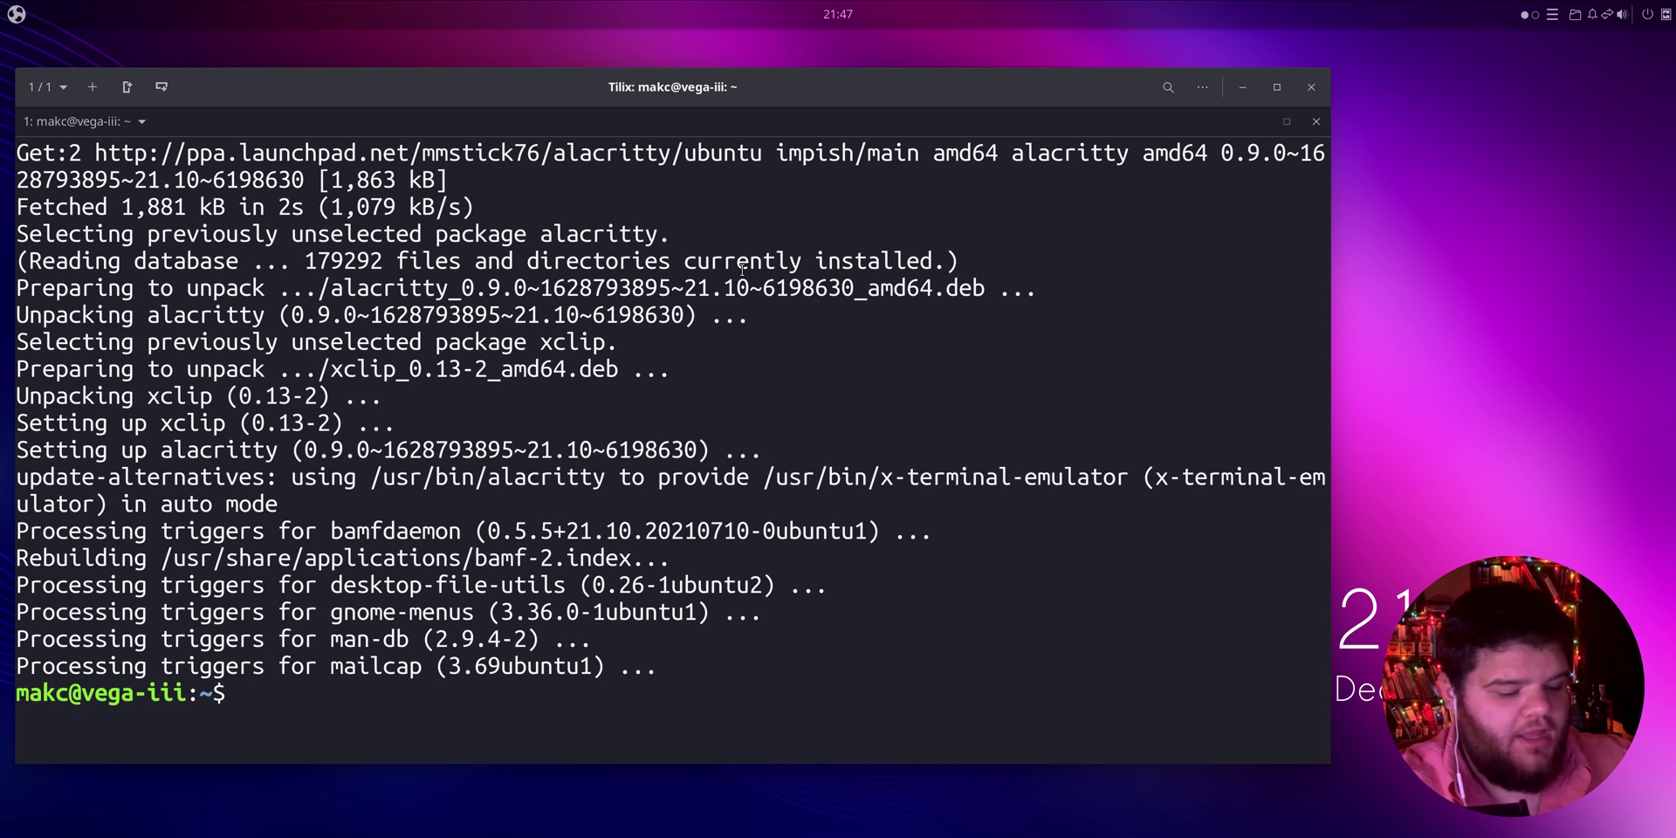
Step: Launch a nested sway session and maximize its wlroots X11-1 window
key(ctrl+l)
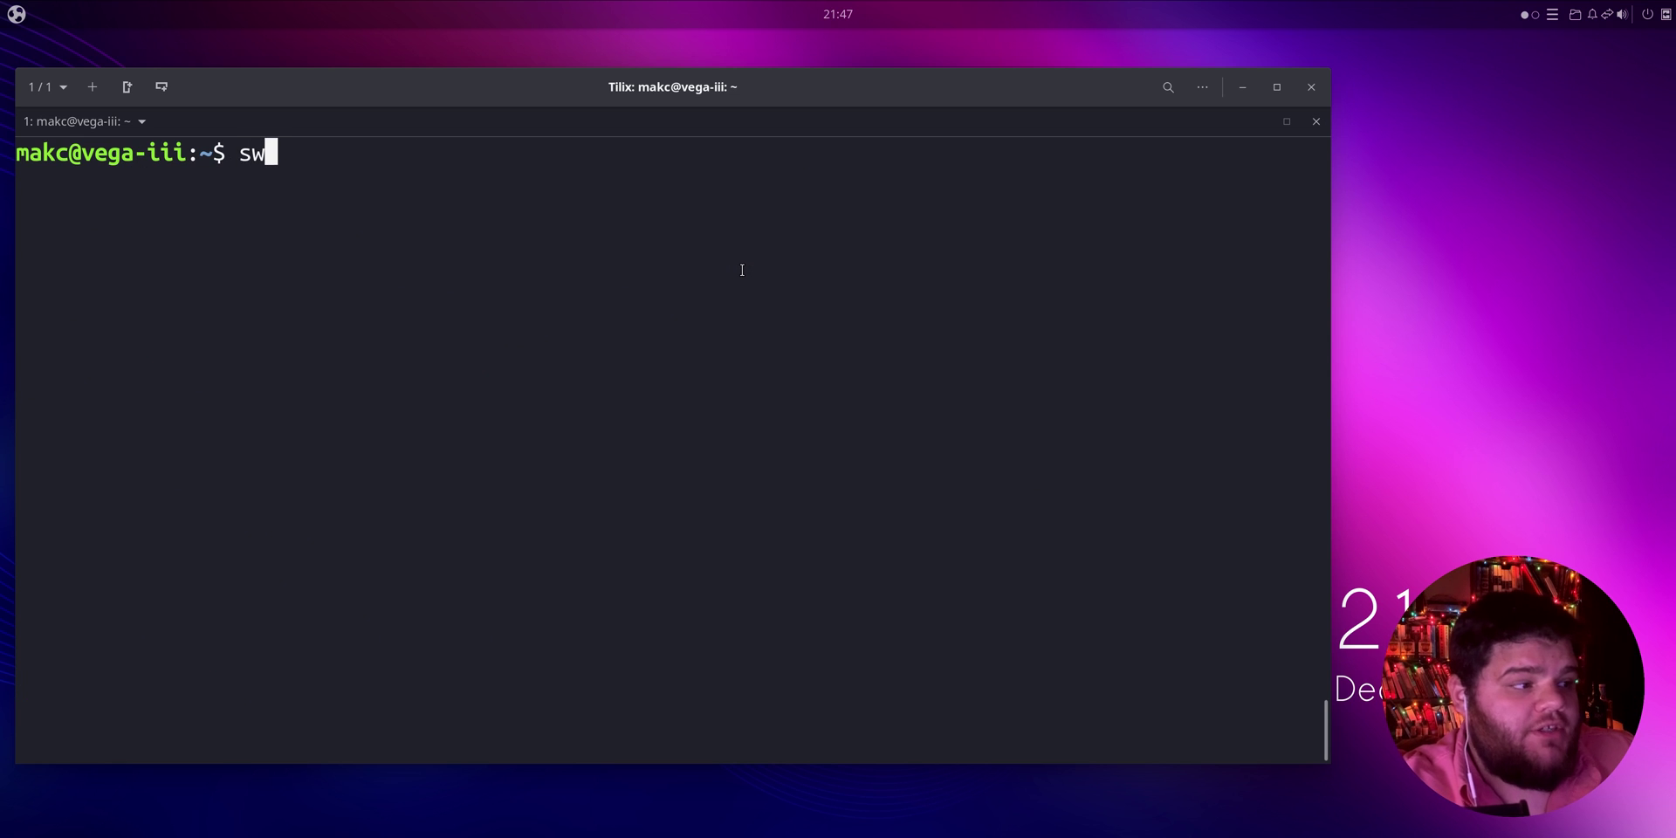
text(ay)
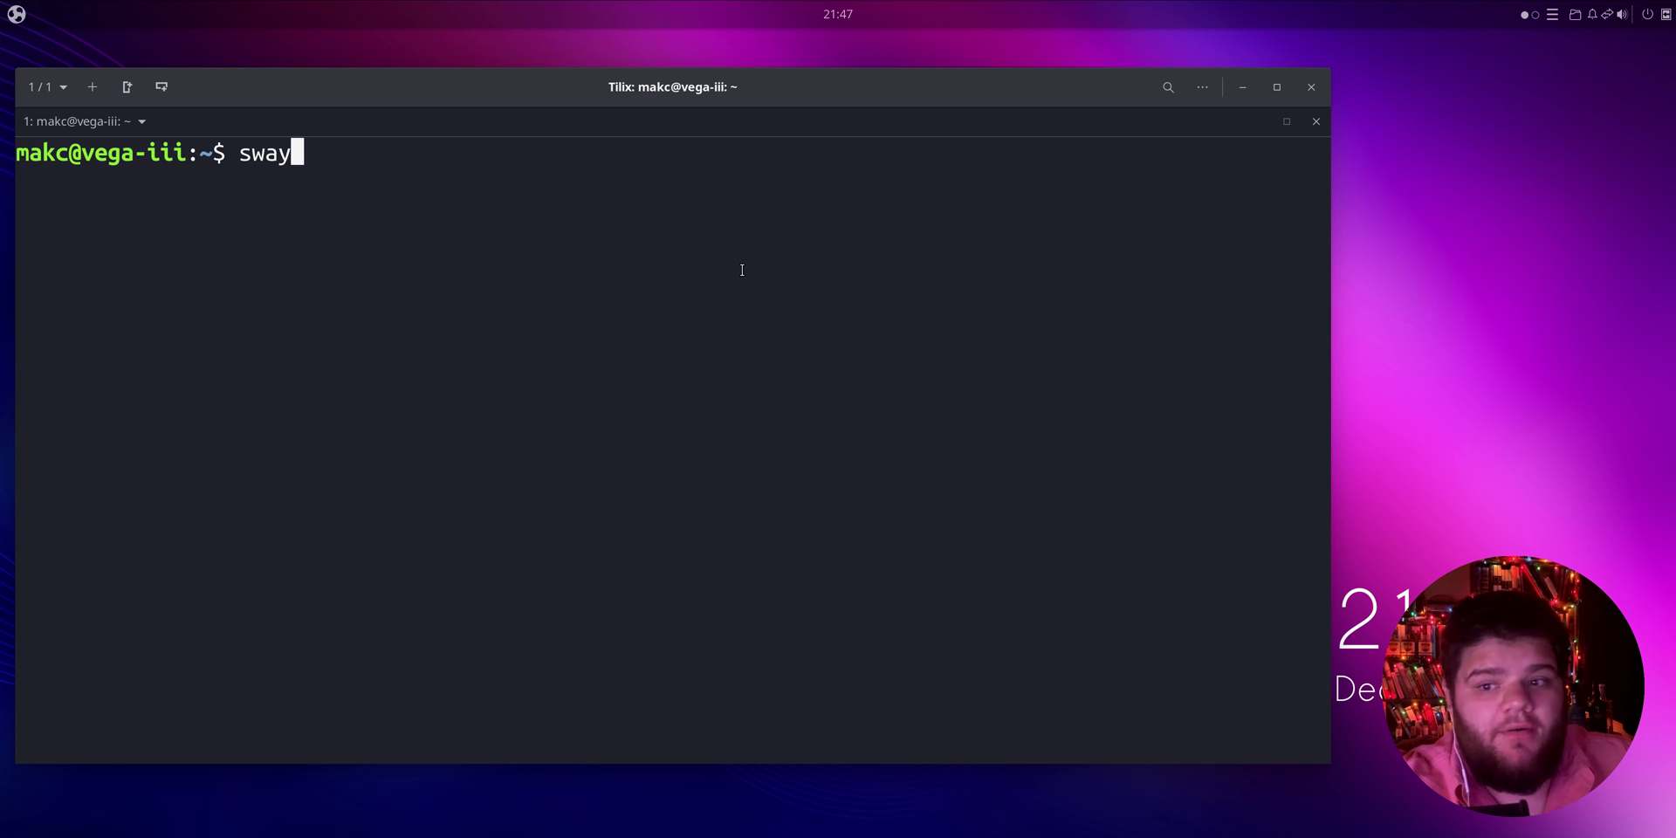
key(Return)
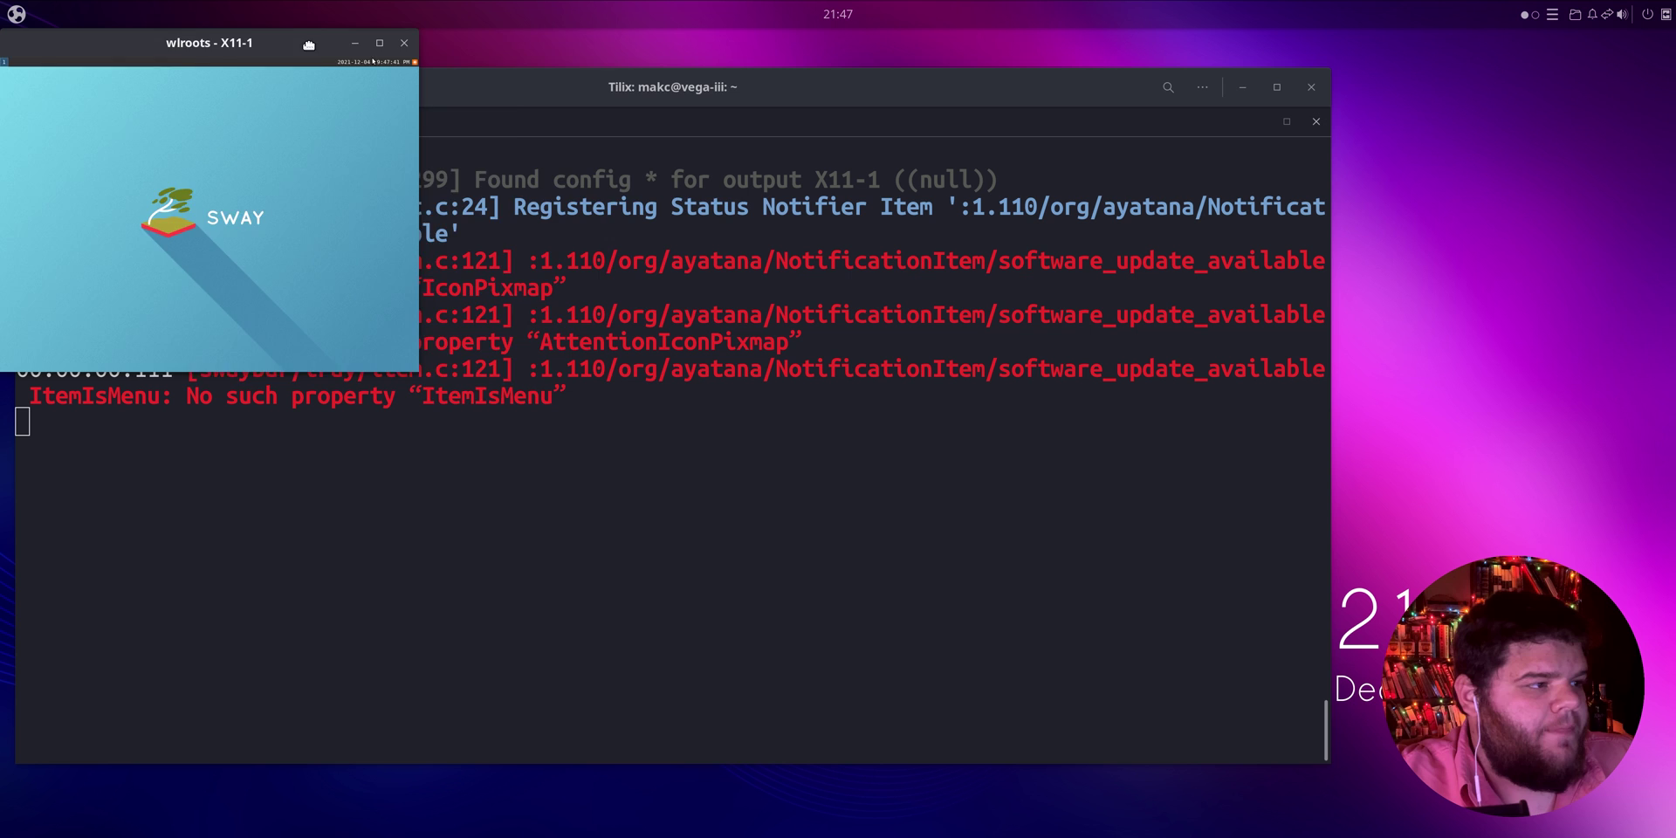
drag(310, 50, 617, 154)
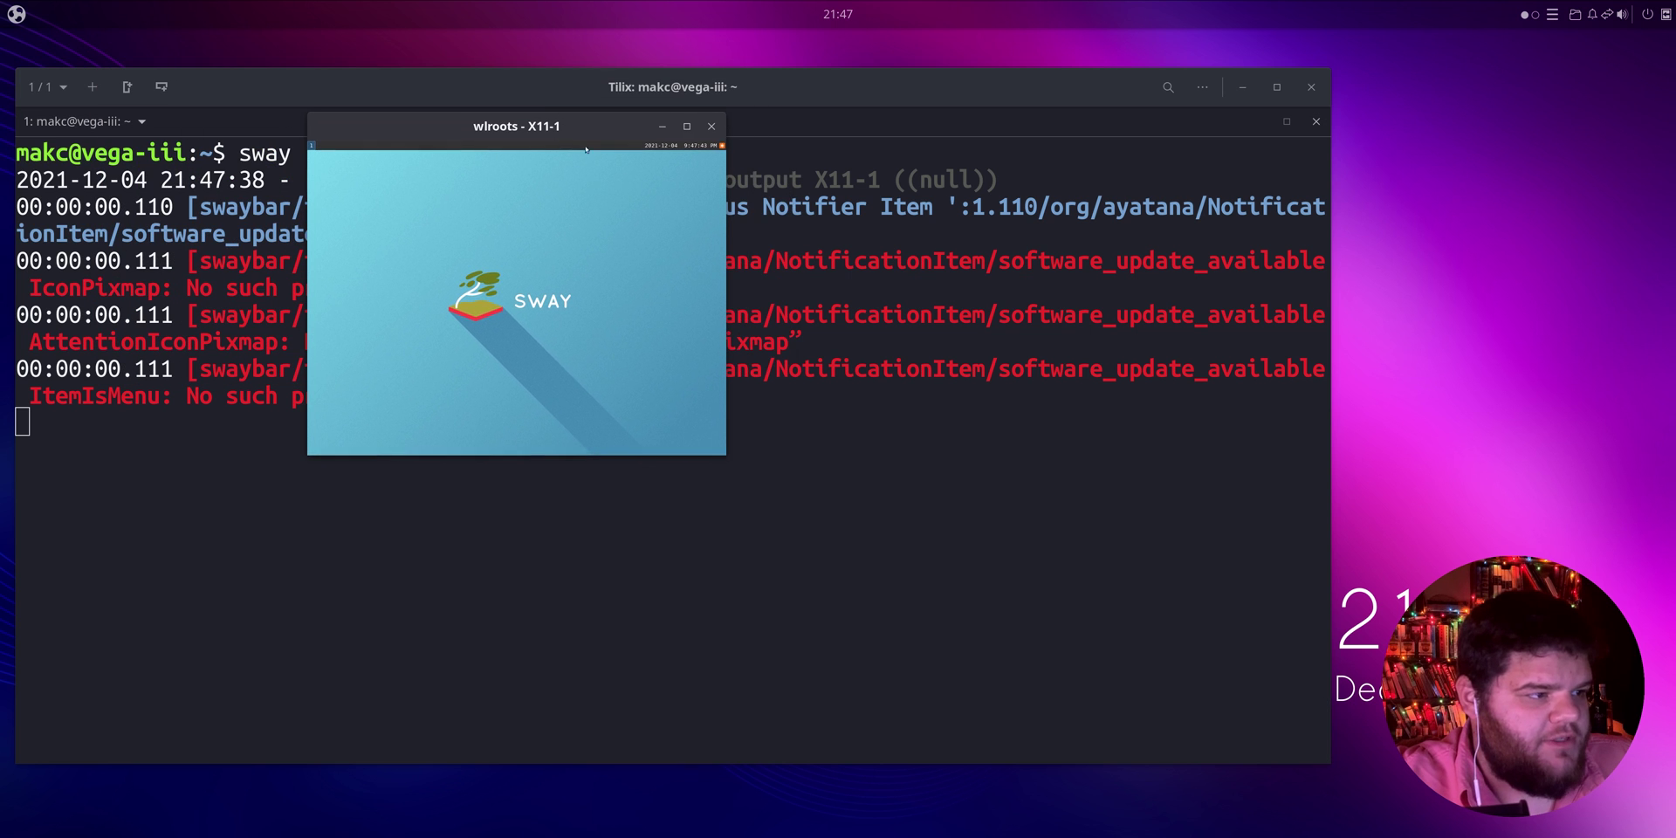
drag(725, 459, 1632, 832)
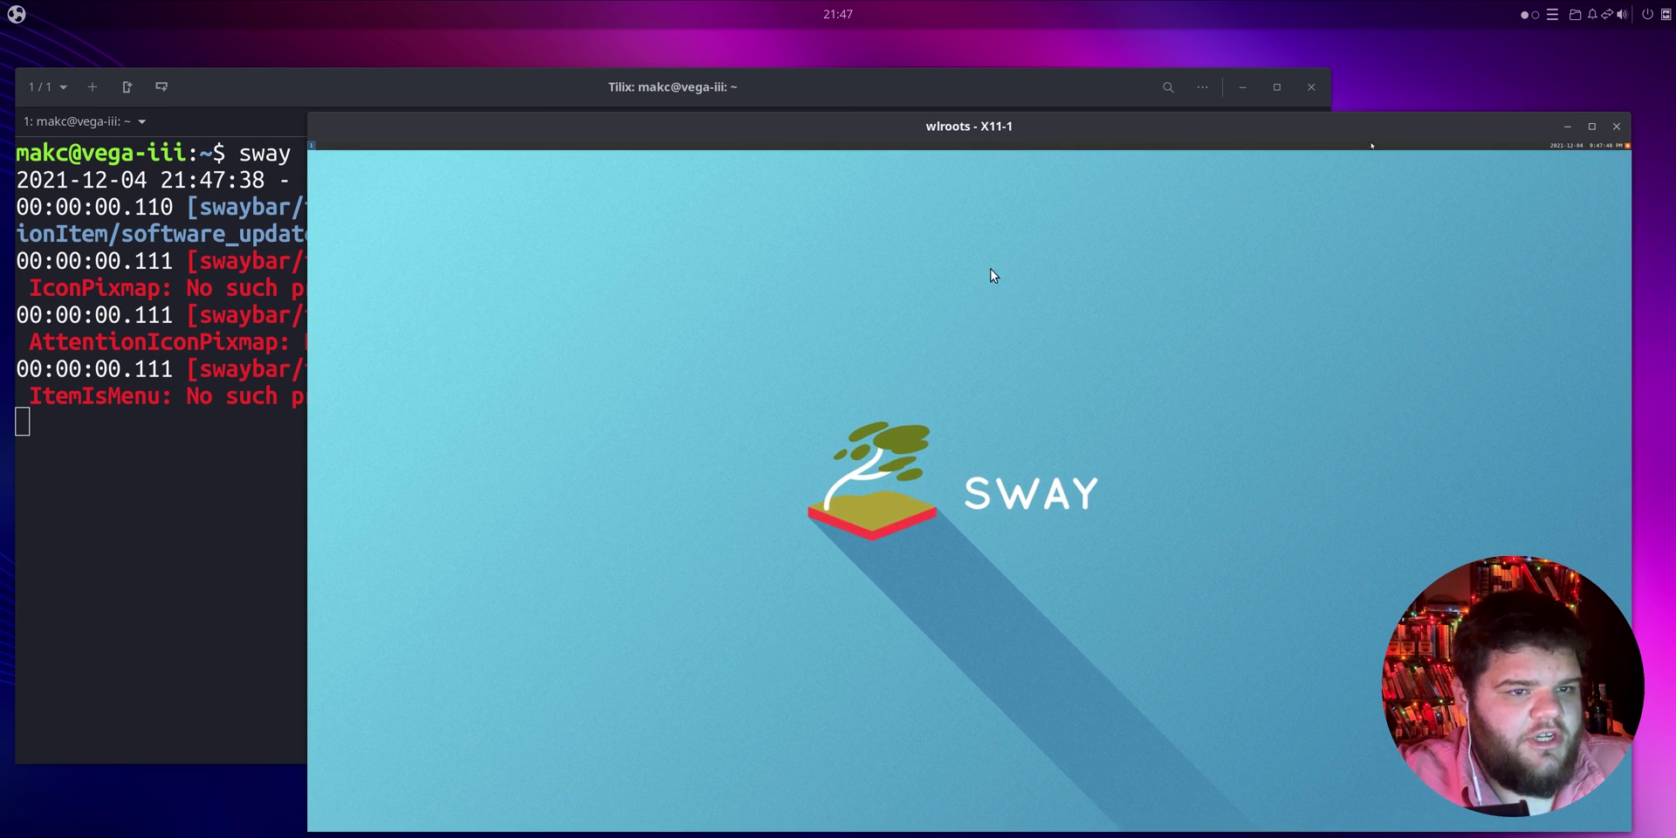
click(1591, 126)
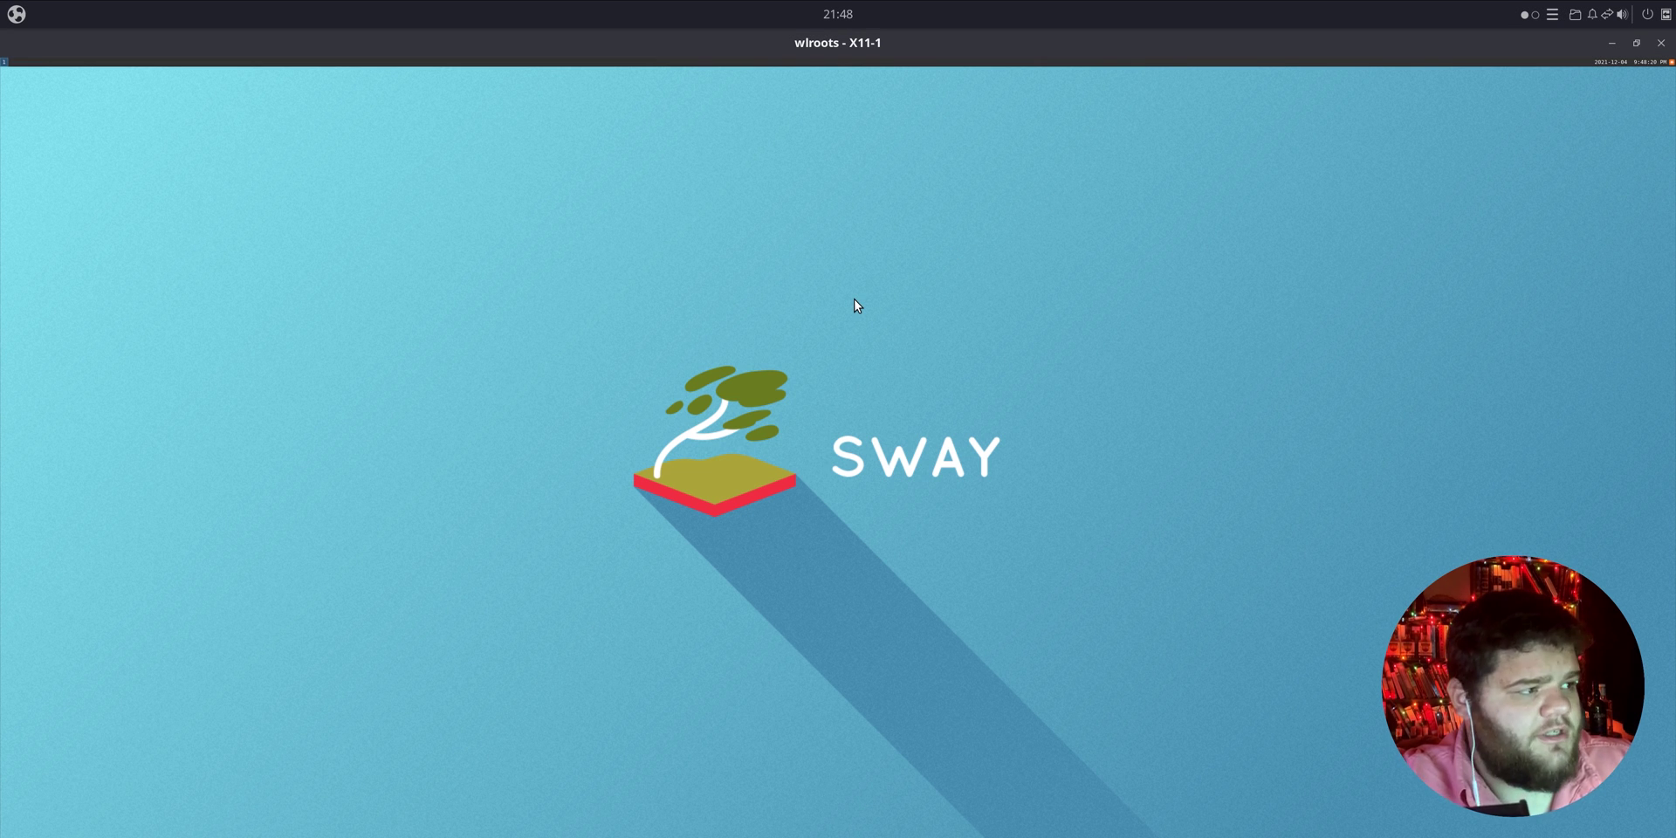
Step: Open a foot terminal in nested Sway with larger text, then close the wlroots window
key(super+Return)
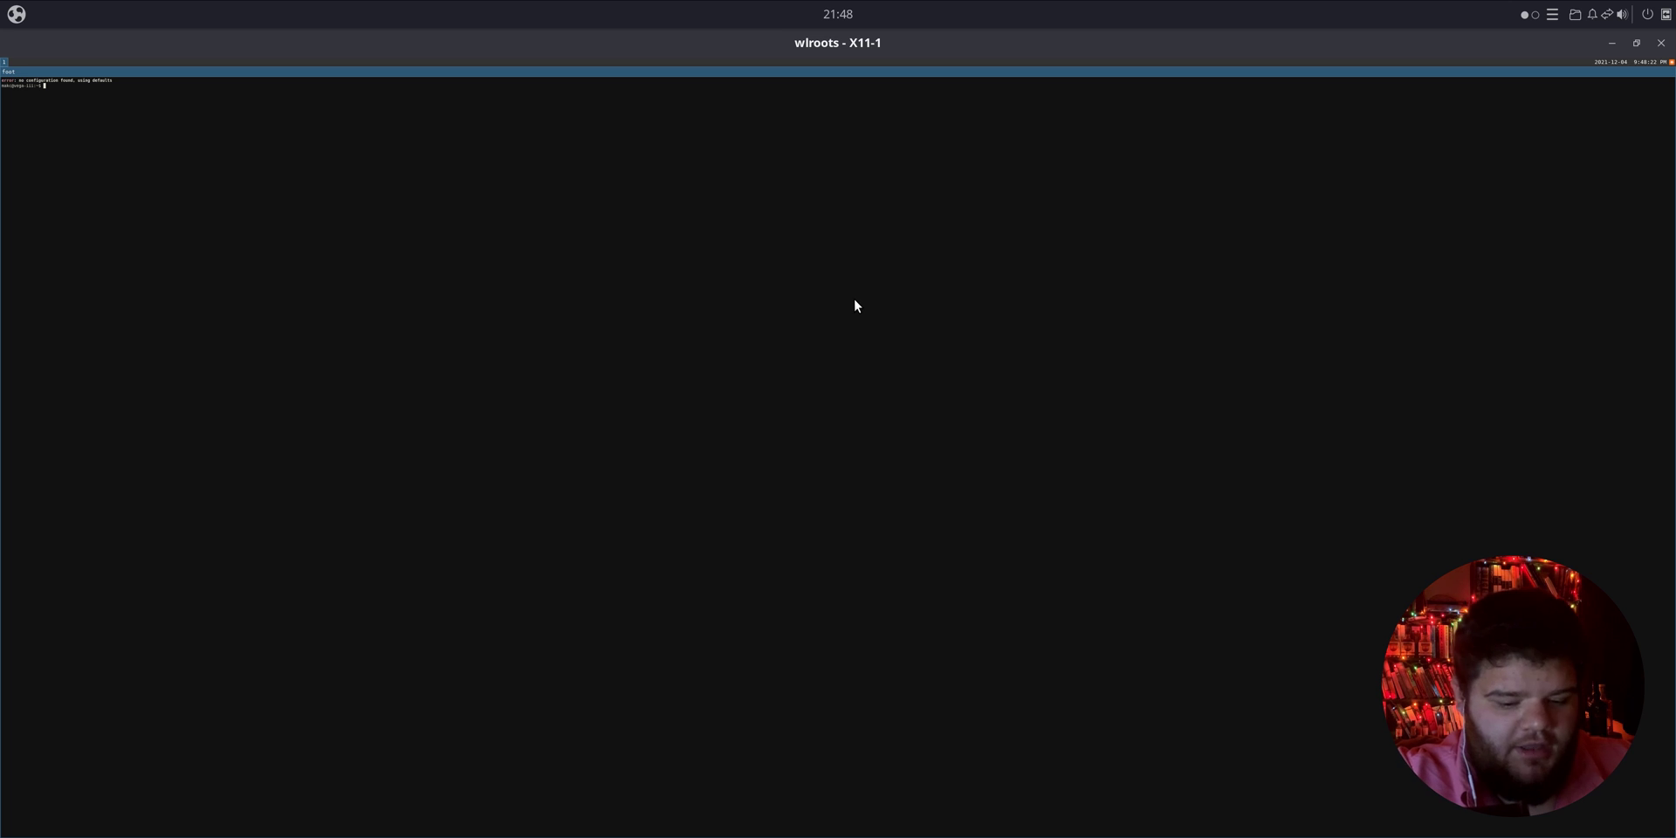
key(ctrl+equal)
key(ctrl+equal)
key(ctrl+equal)
key(ctrl+equal)
key(ctrl+equal)
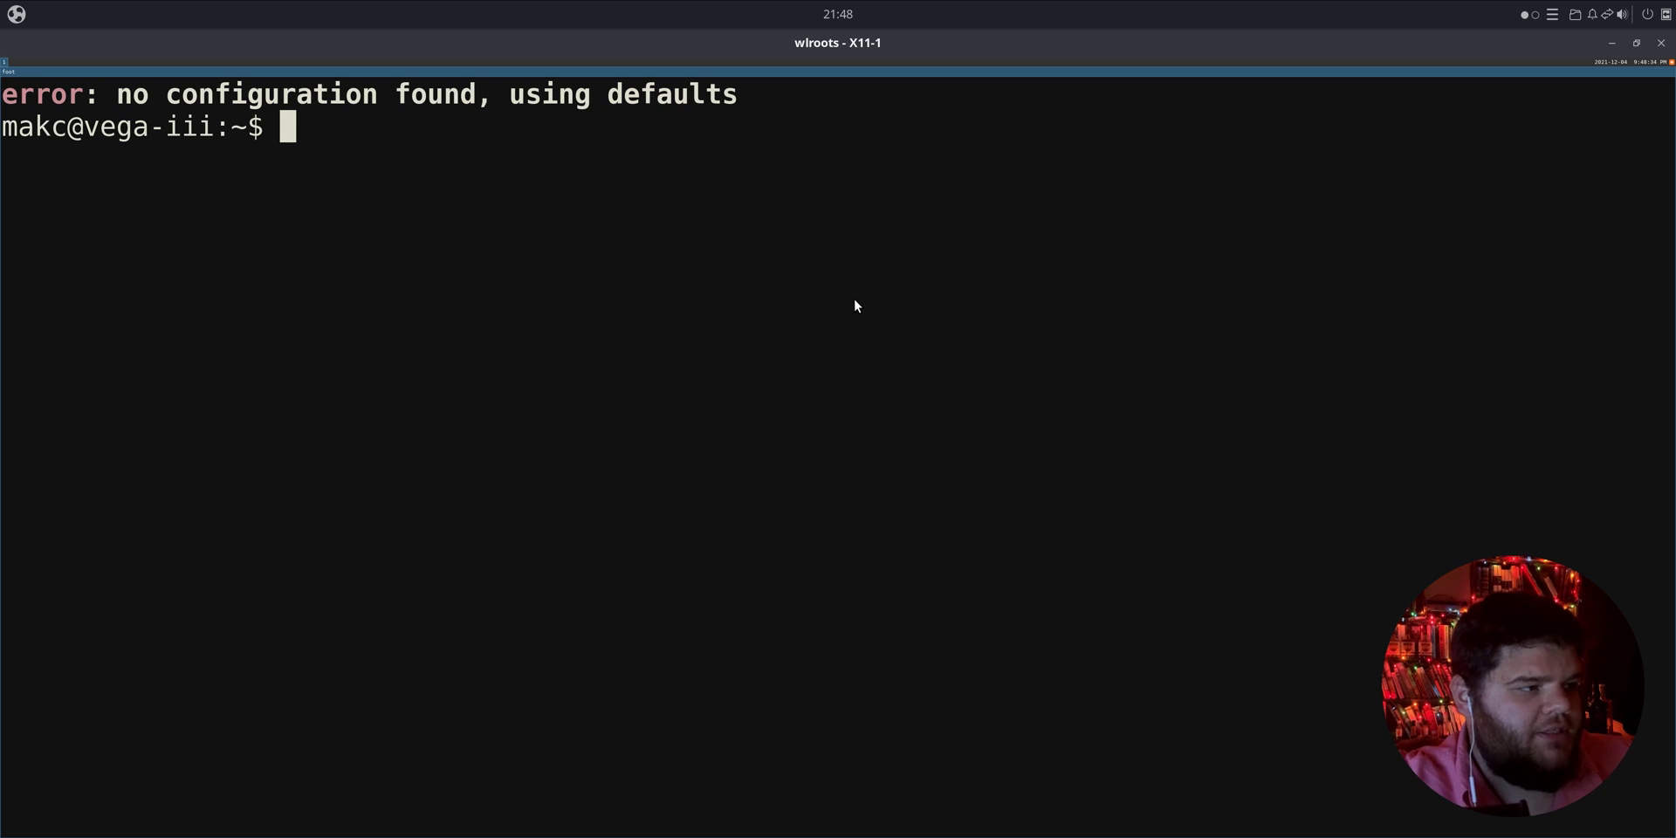
text(f)
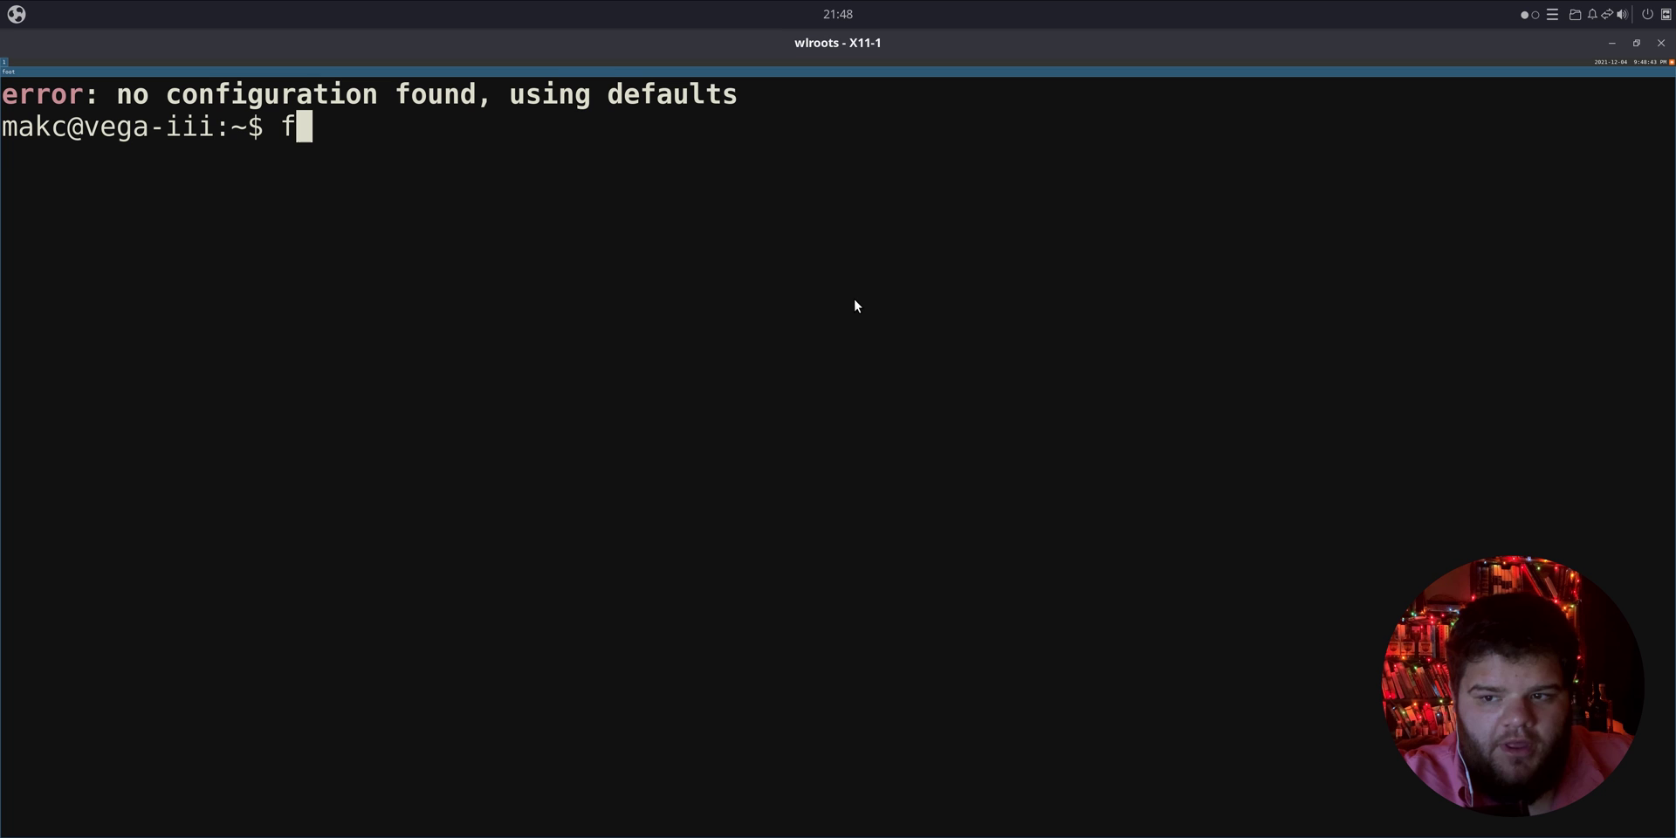
key(ctrl+c)
key(ctrl+c)
key(ctrl+c)
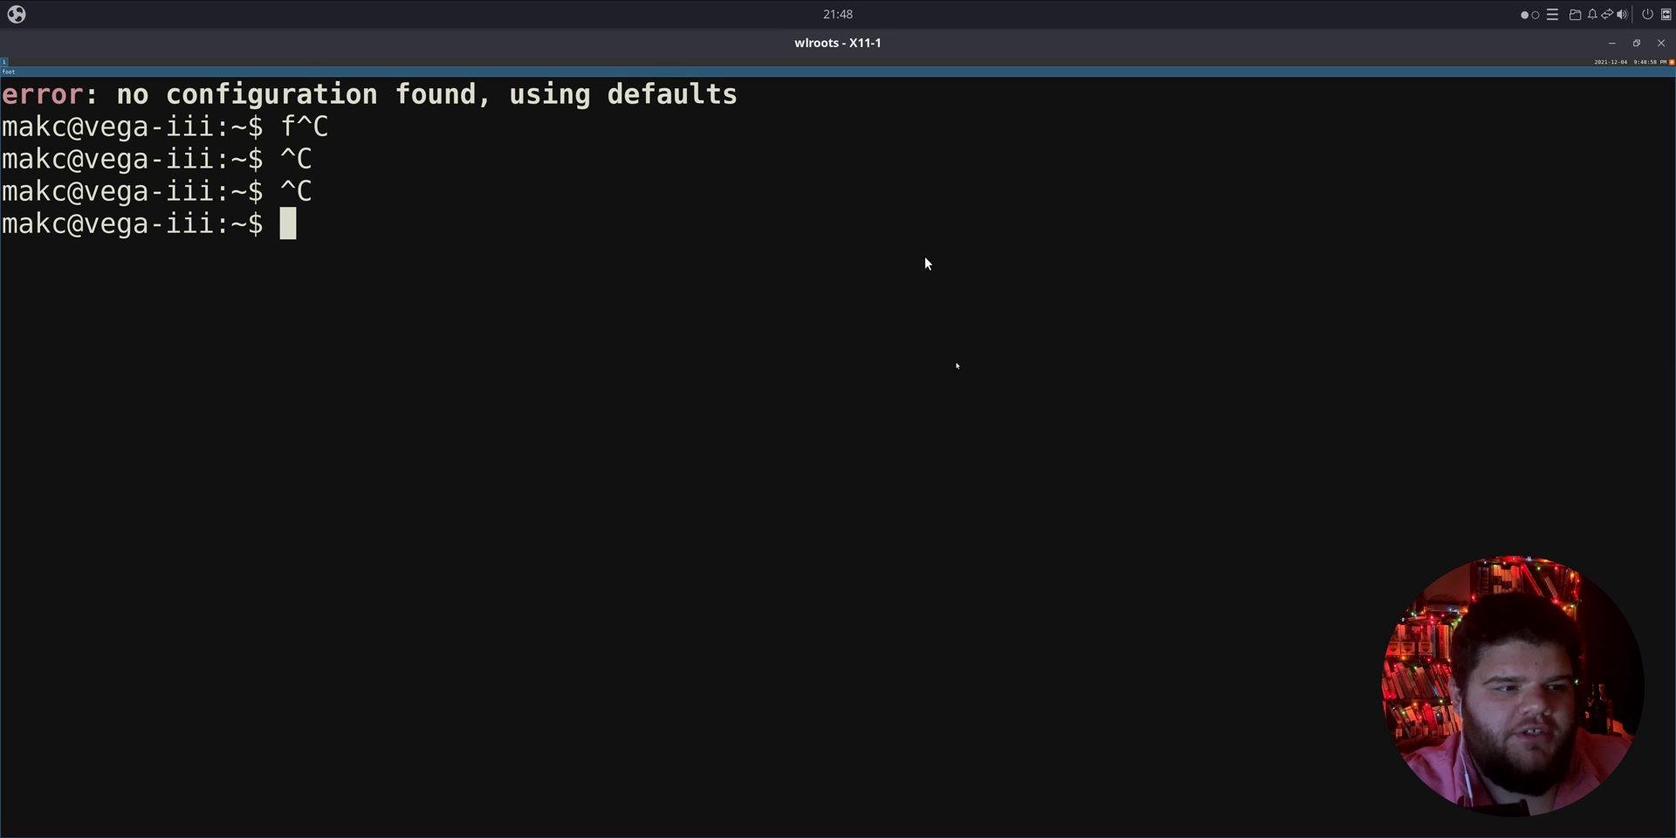
click(1662, 43)
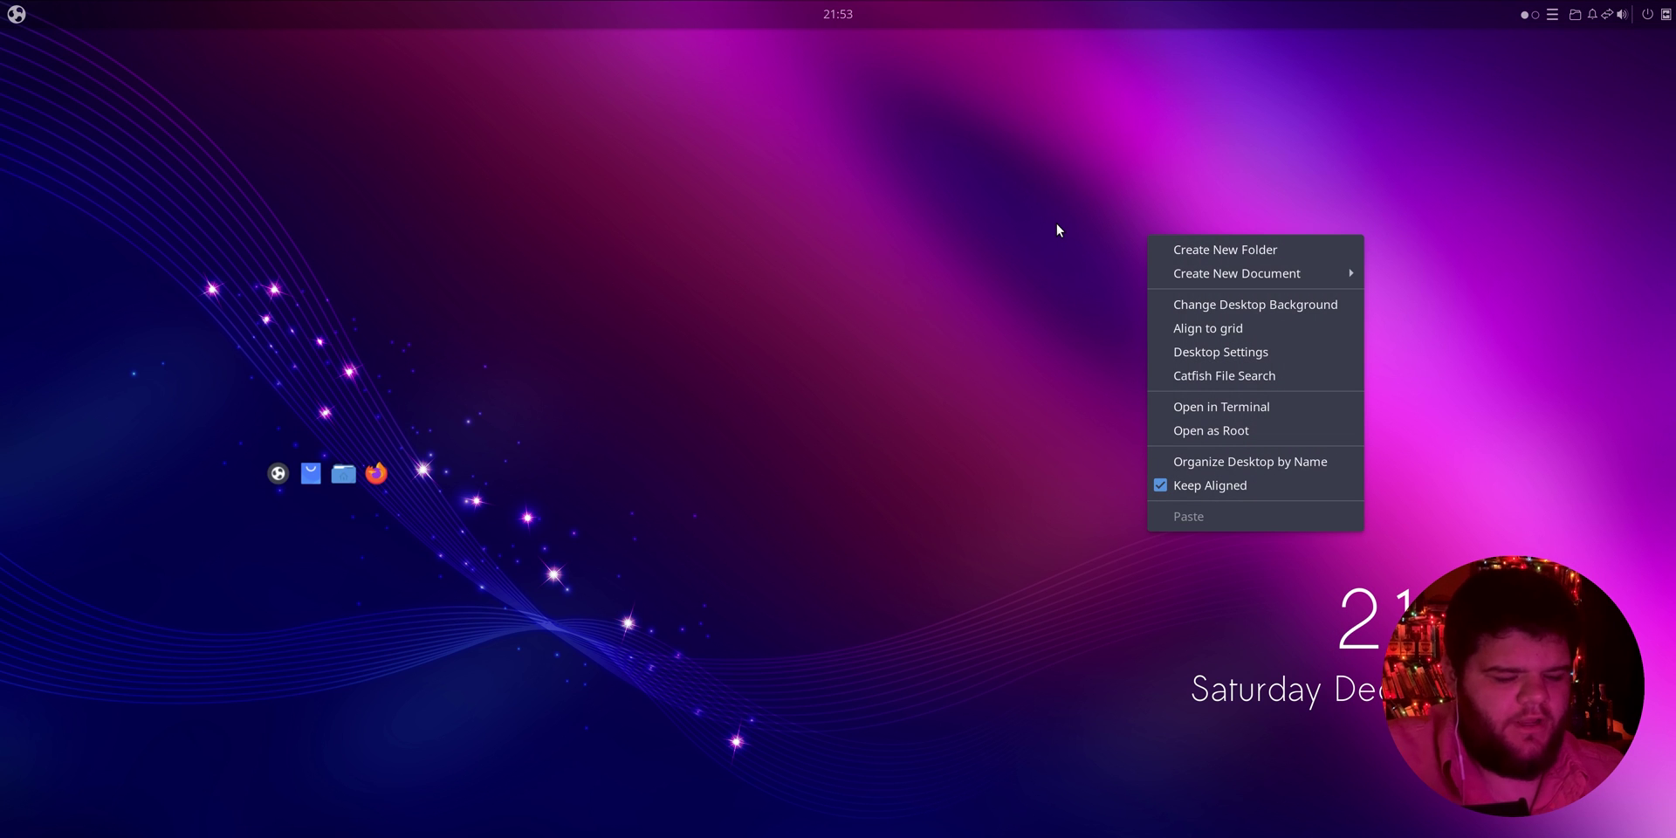
key(Escape)
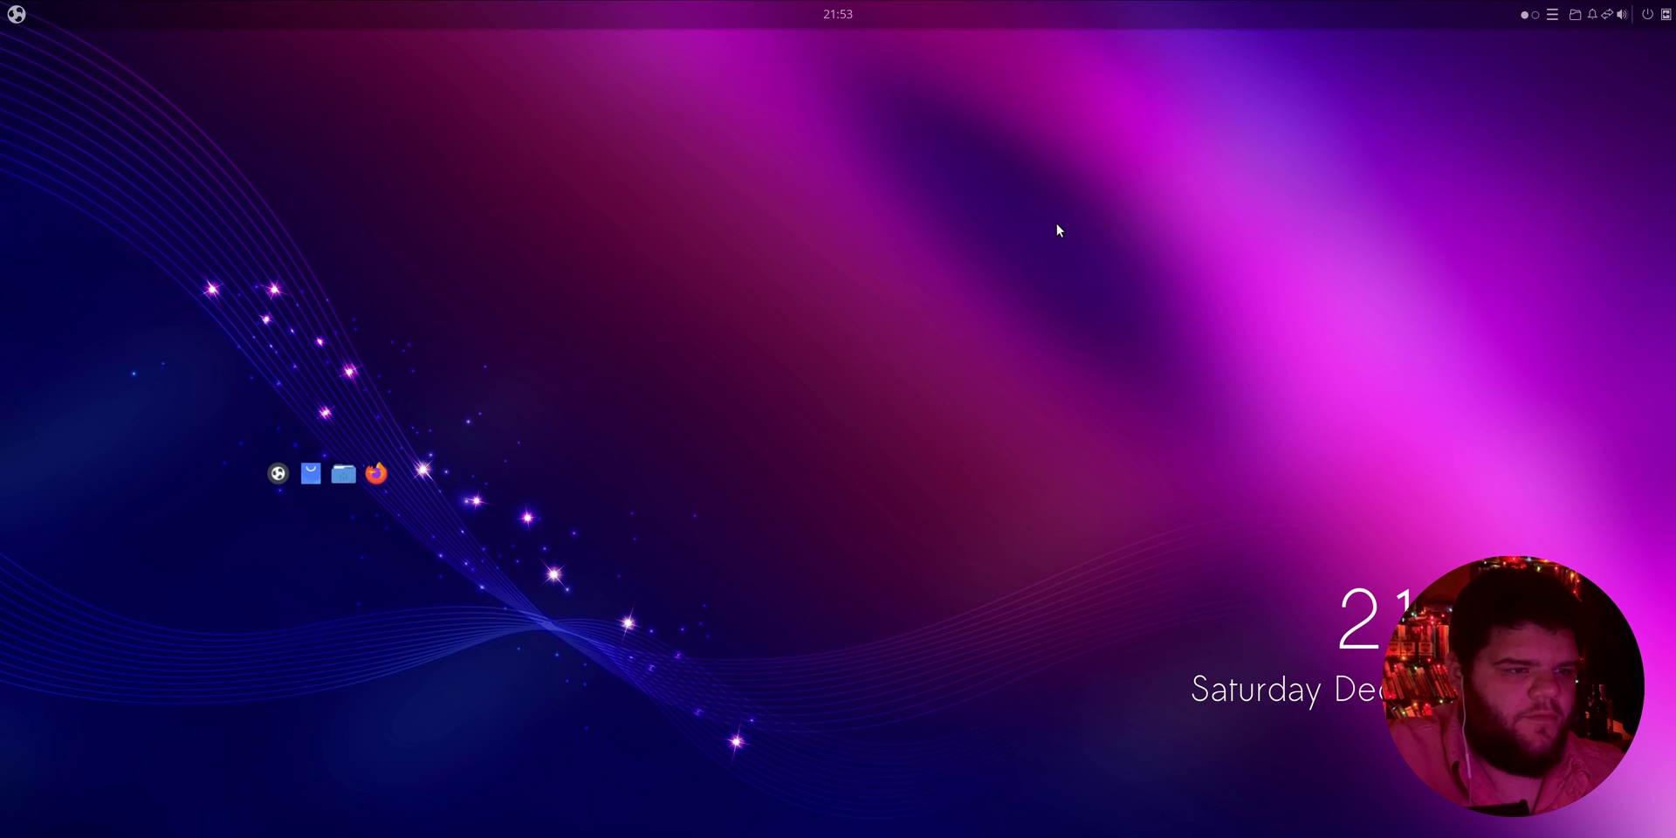
Step: Launch Tilix from the launcher and enlarge its font two steps
key(super)
text(tilix)
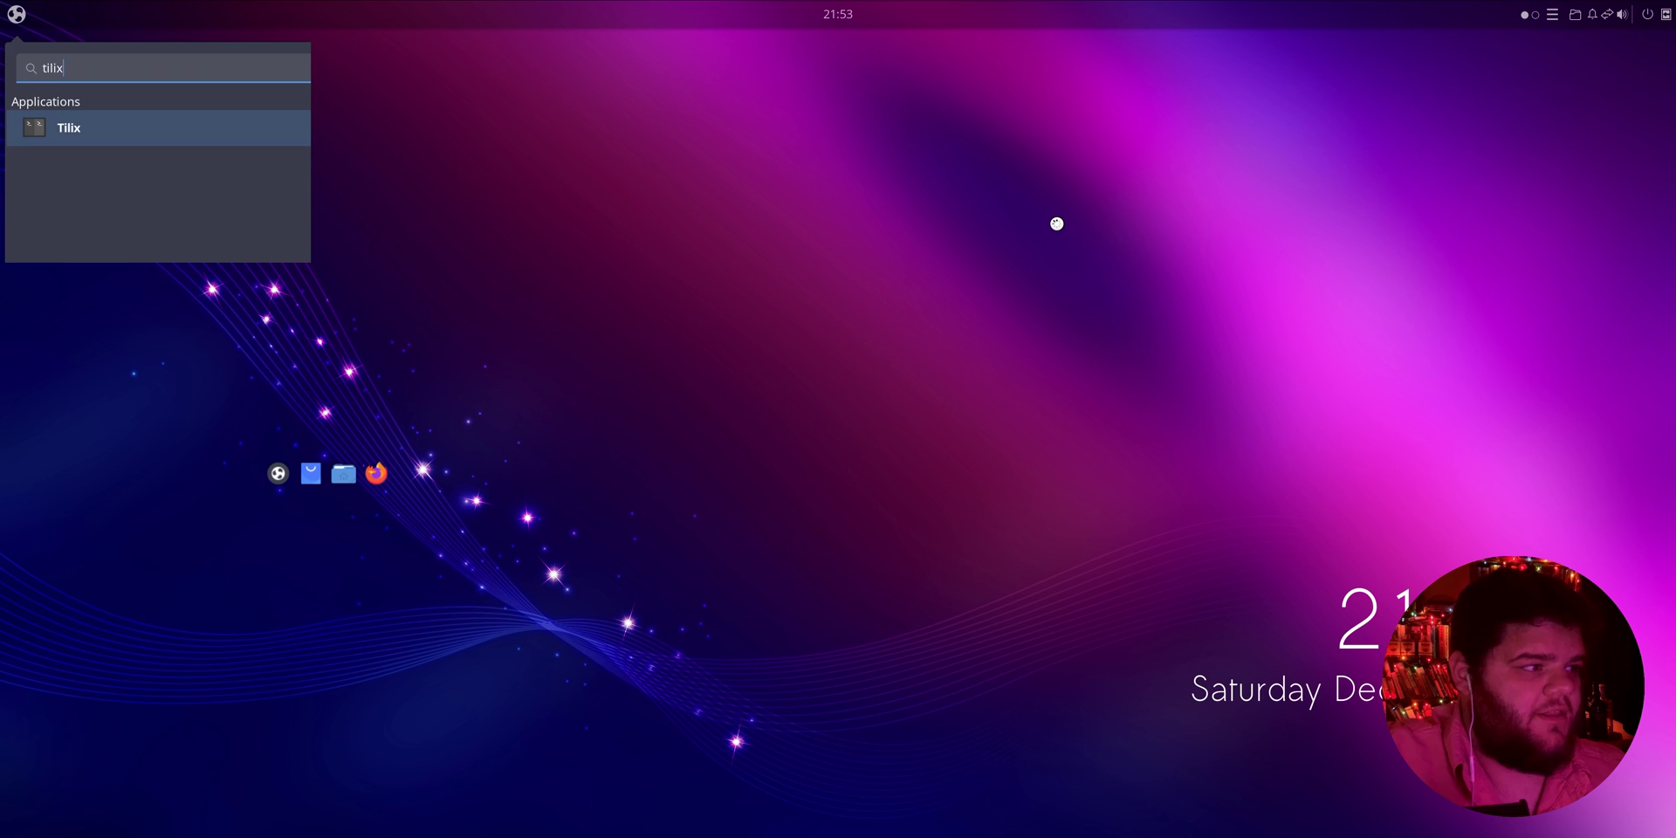
key(Return)
key(ctrl+plus)
key(ctrl+plus)
key(ctrl+plus)
key(ctrl+plus)
key(ctrl+plus)
key(ctrl+plus)
key(ctrl+plus)
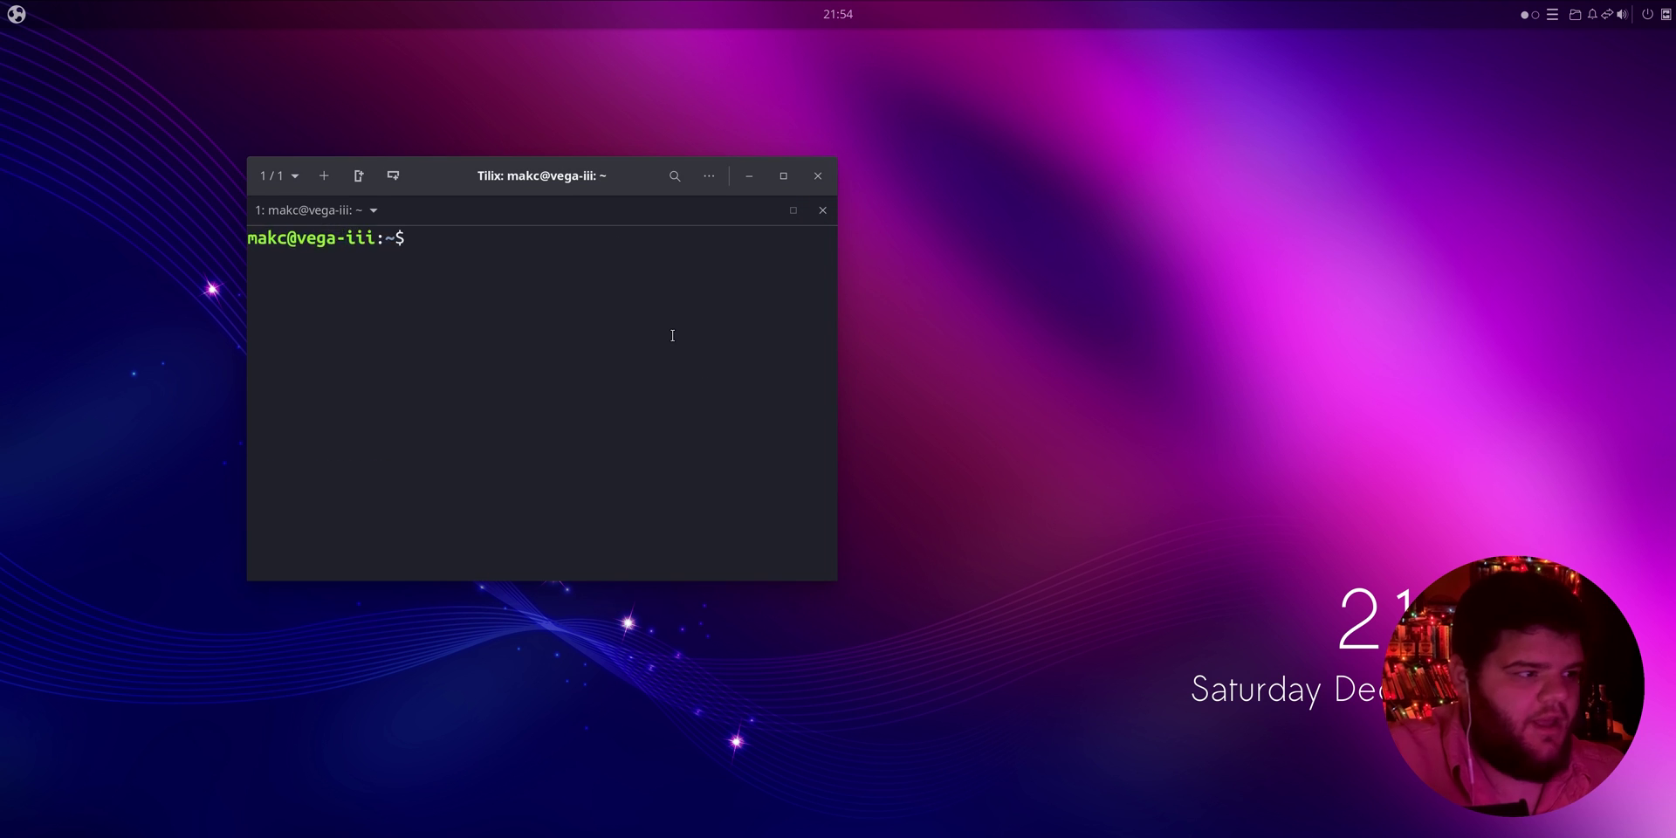
key(ctrl+plus)
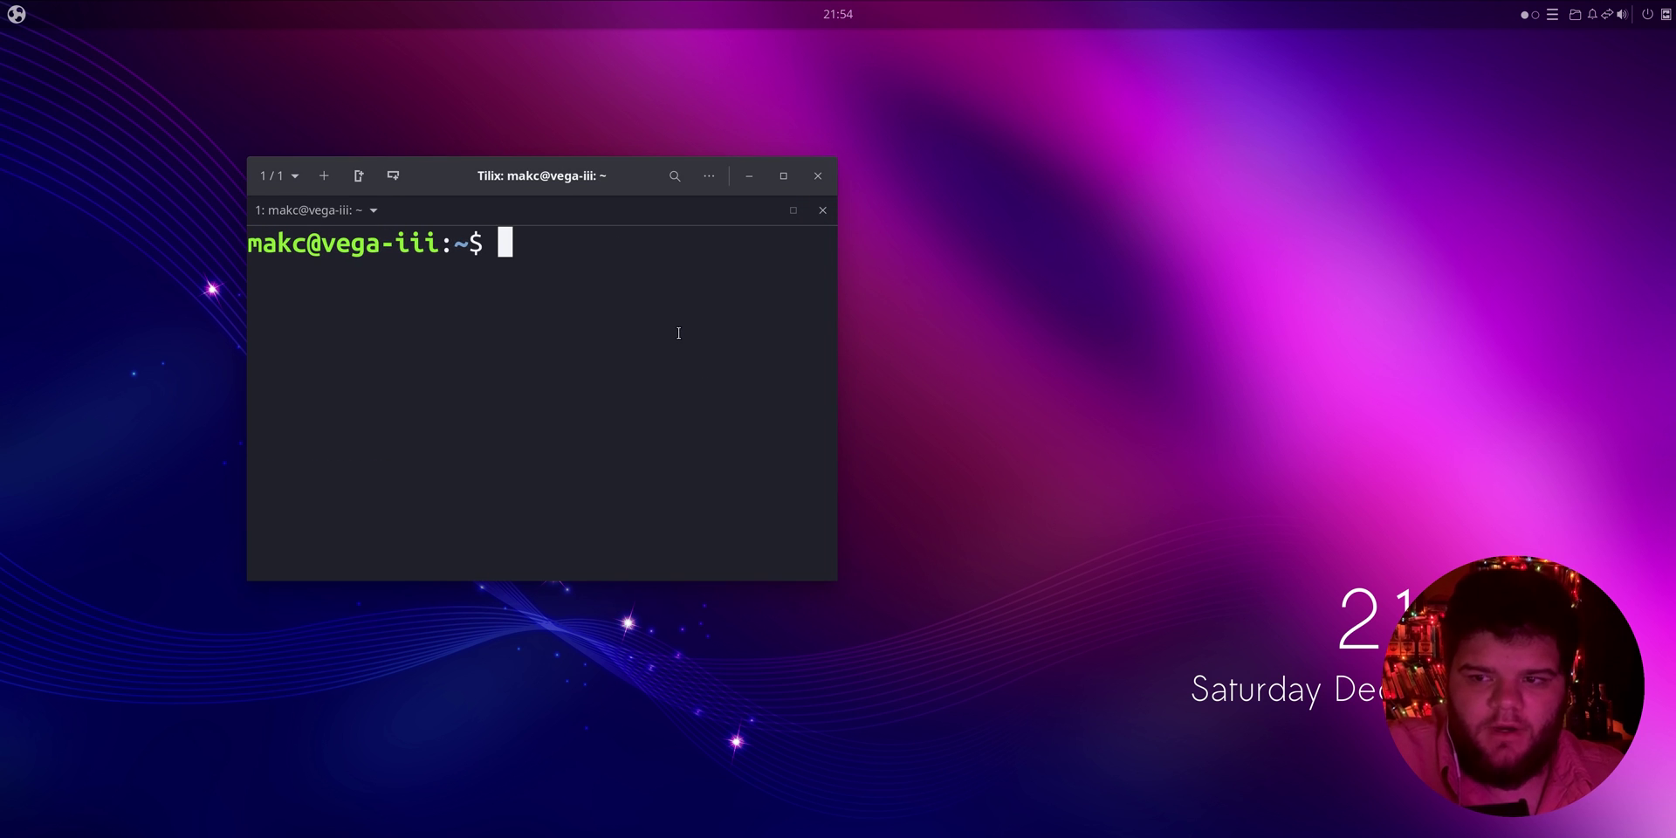
Step: Resize and reposition the Tilix window to span most of the screen
drag(835, 579, 1567, 799)
drag(1103, 191, 887, 88)
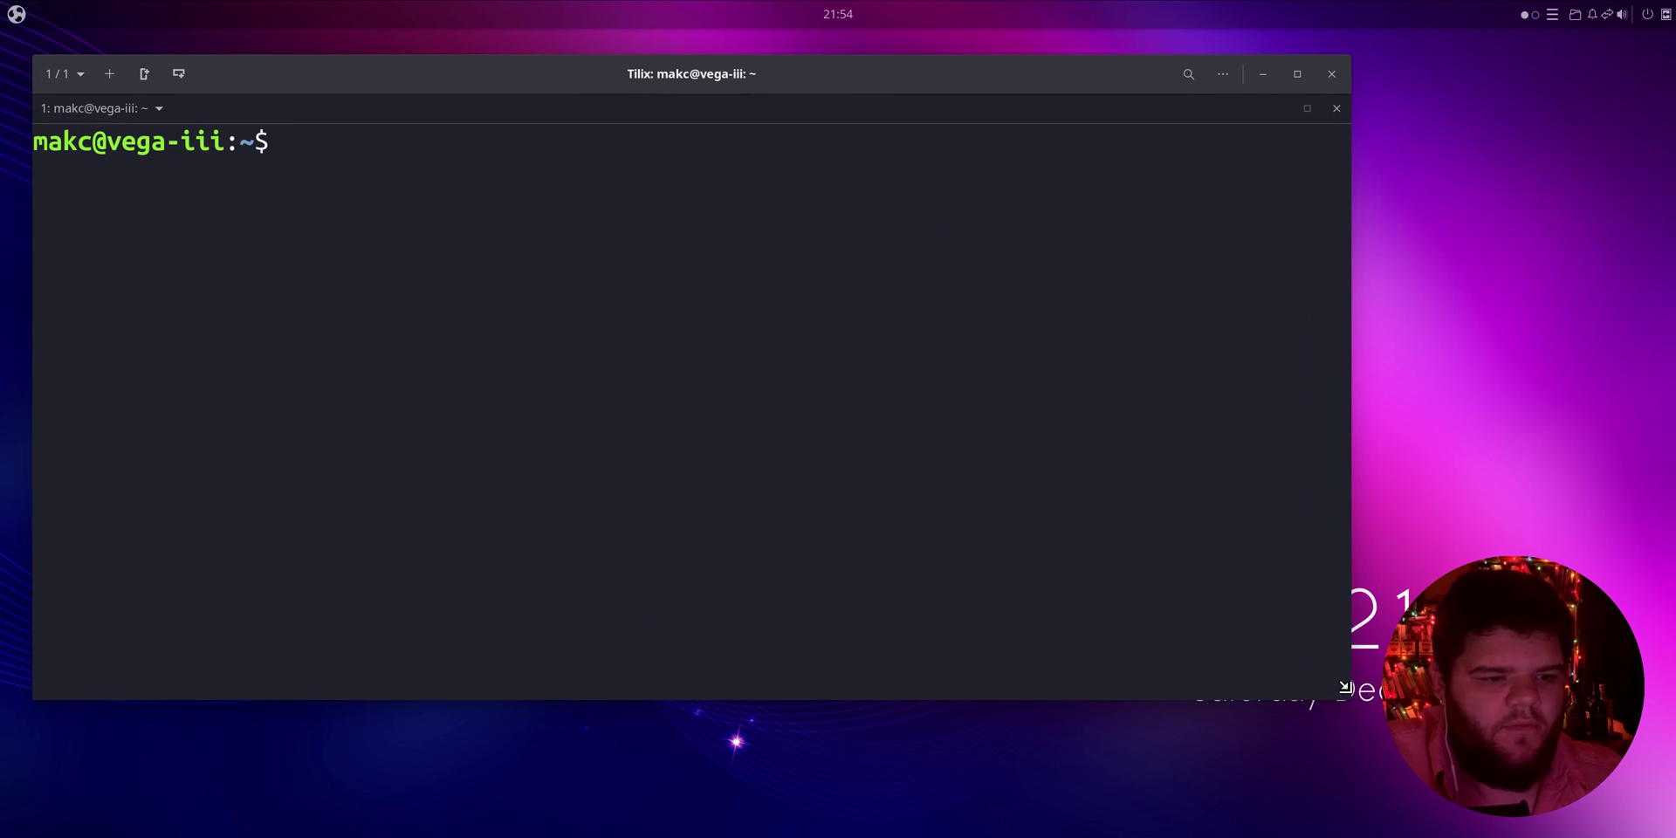
drag(1347, 687, 1422, 786)
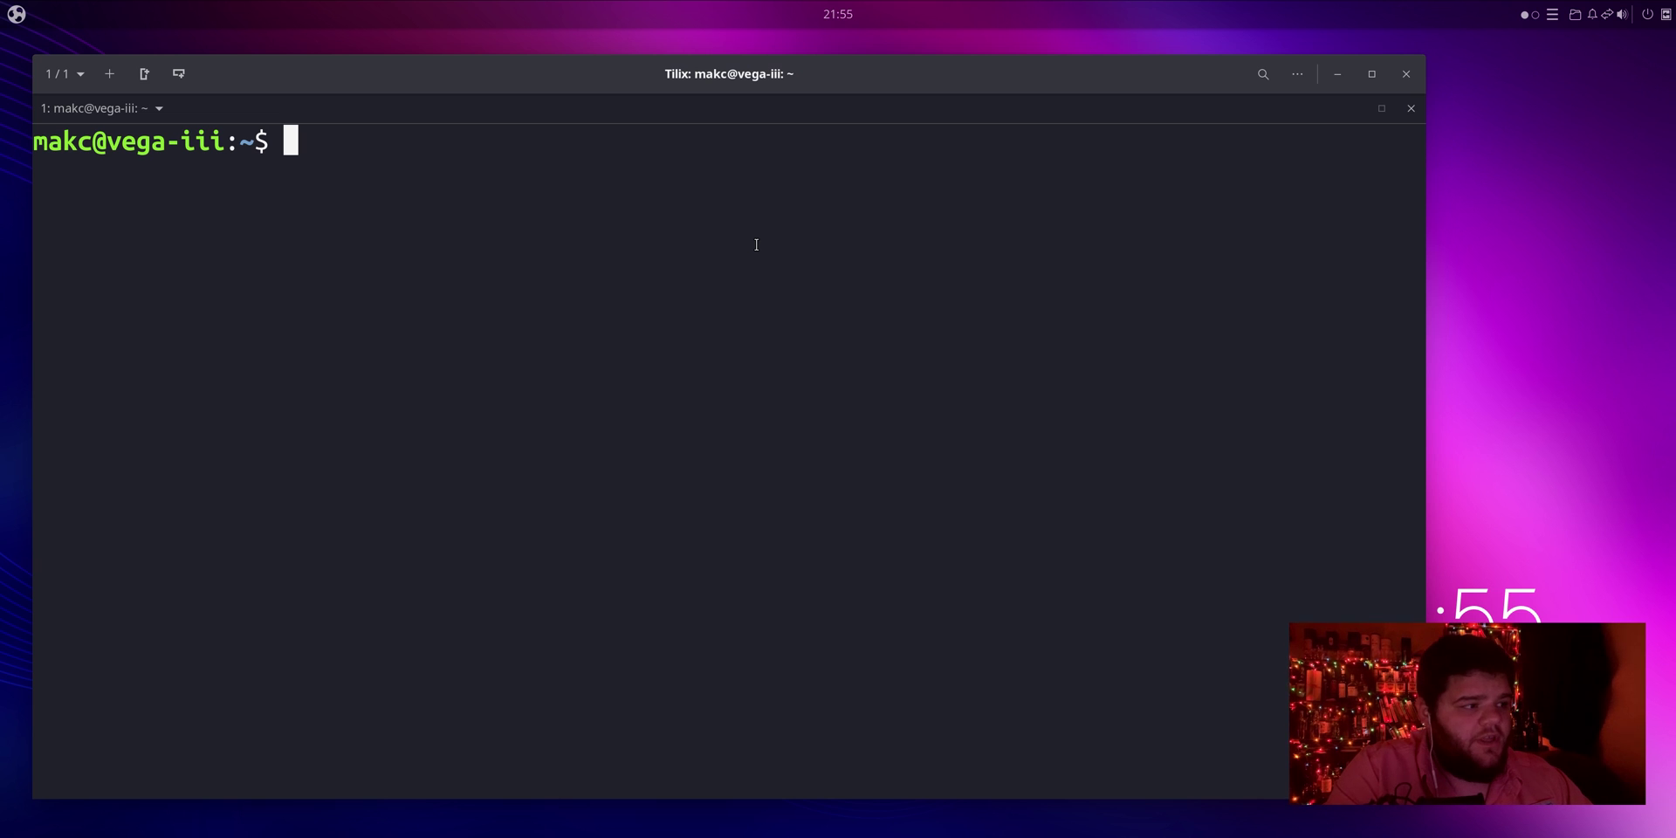
Step: Create a sway folder inside ~/.config
text(cd .conf)
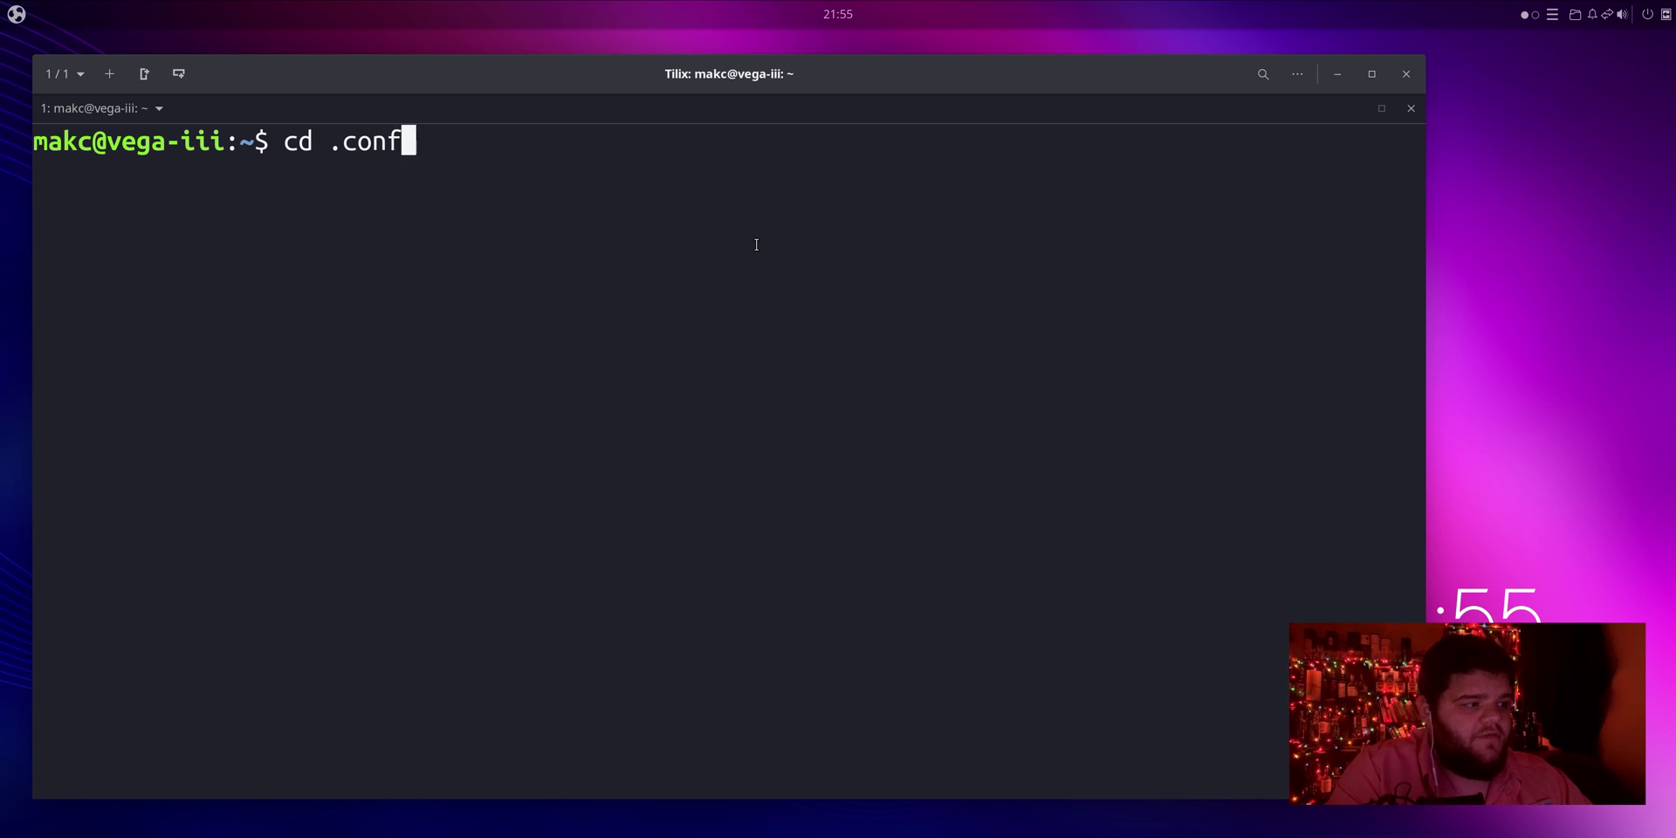
key(Tab)
key(Return)
text(mkdir sway)
key(Return)
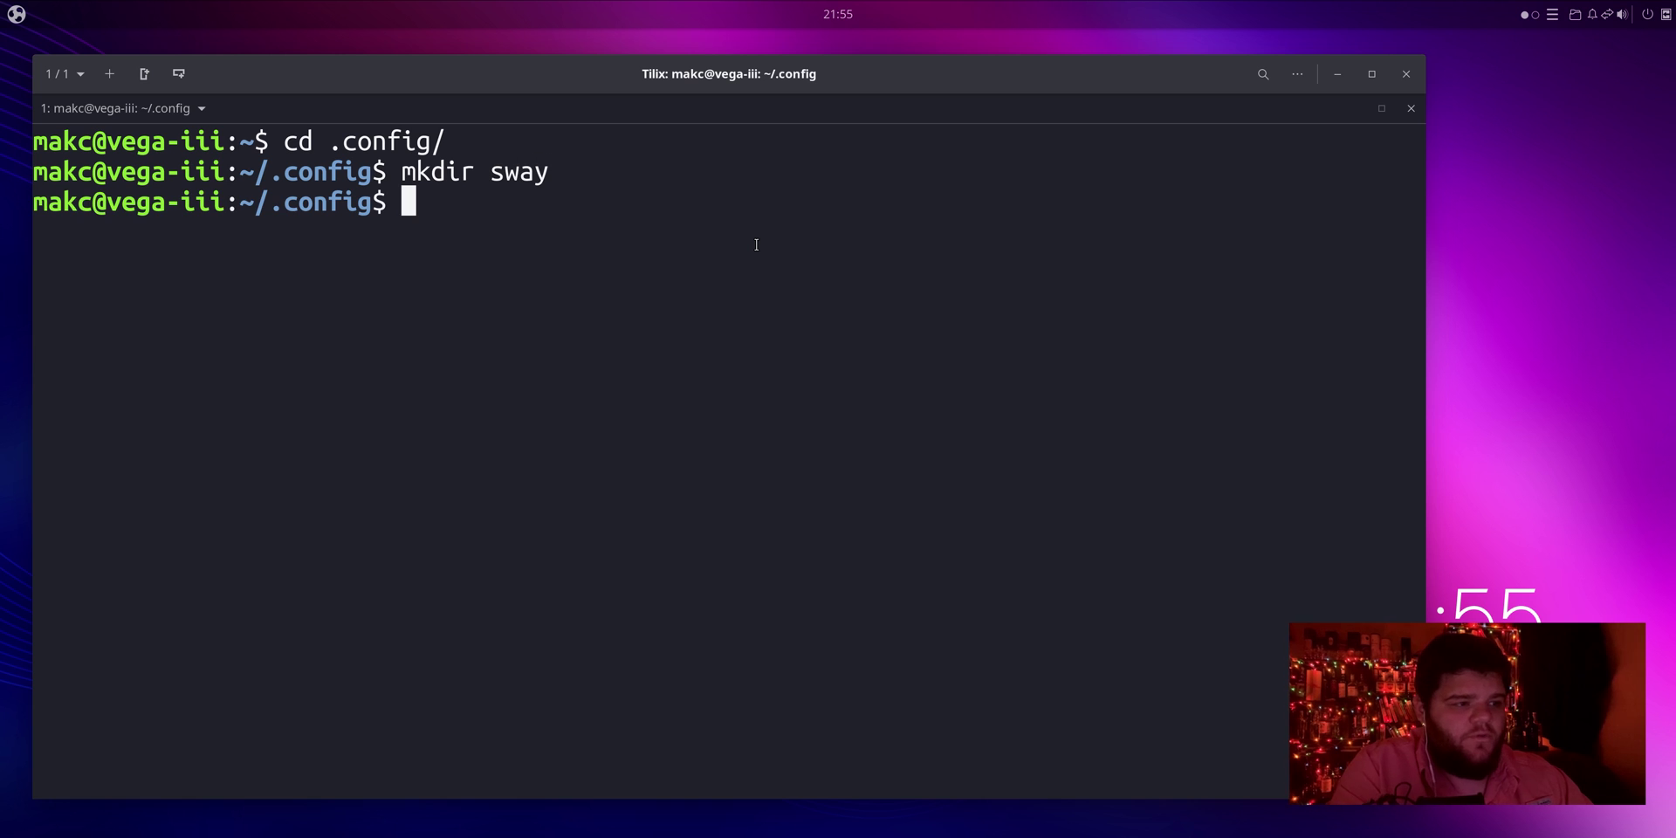
Step: Copy /etc/sway/config into the new ~/.config/sway folder
text(cd sw)
key(Tab)
key(Return)
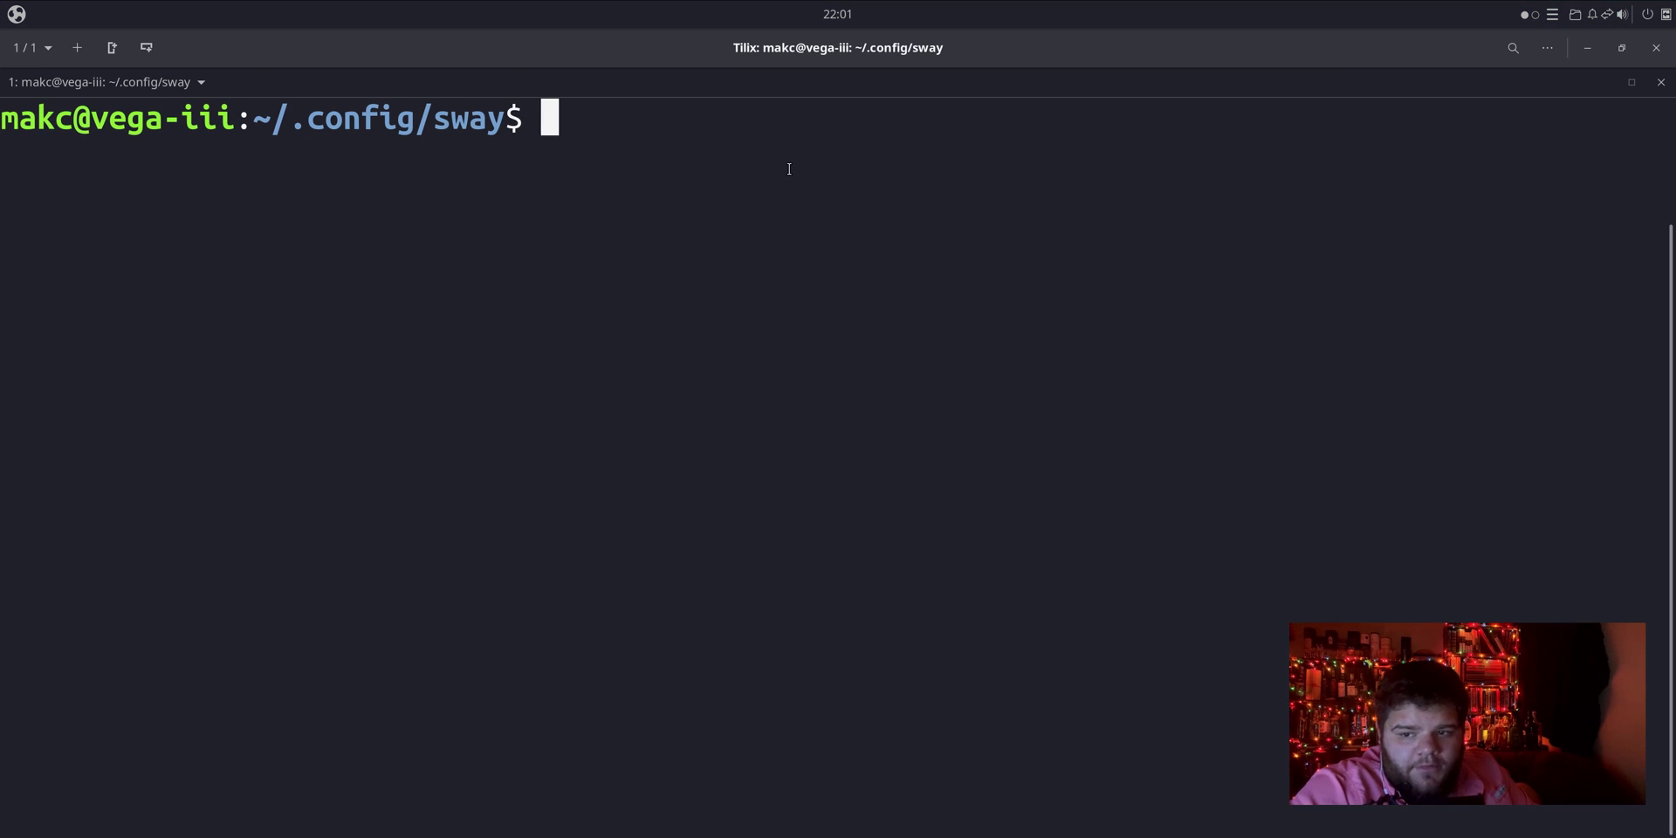
text(cp /)
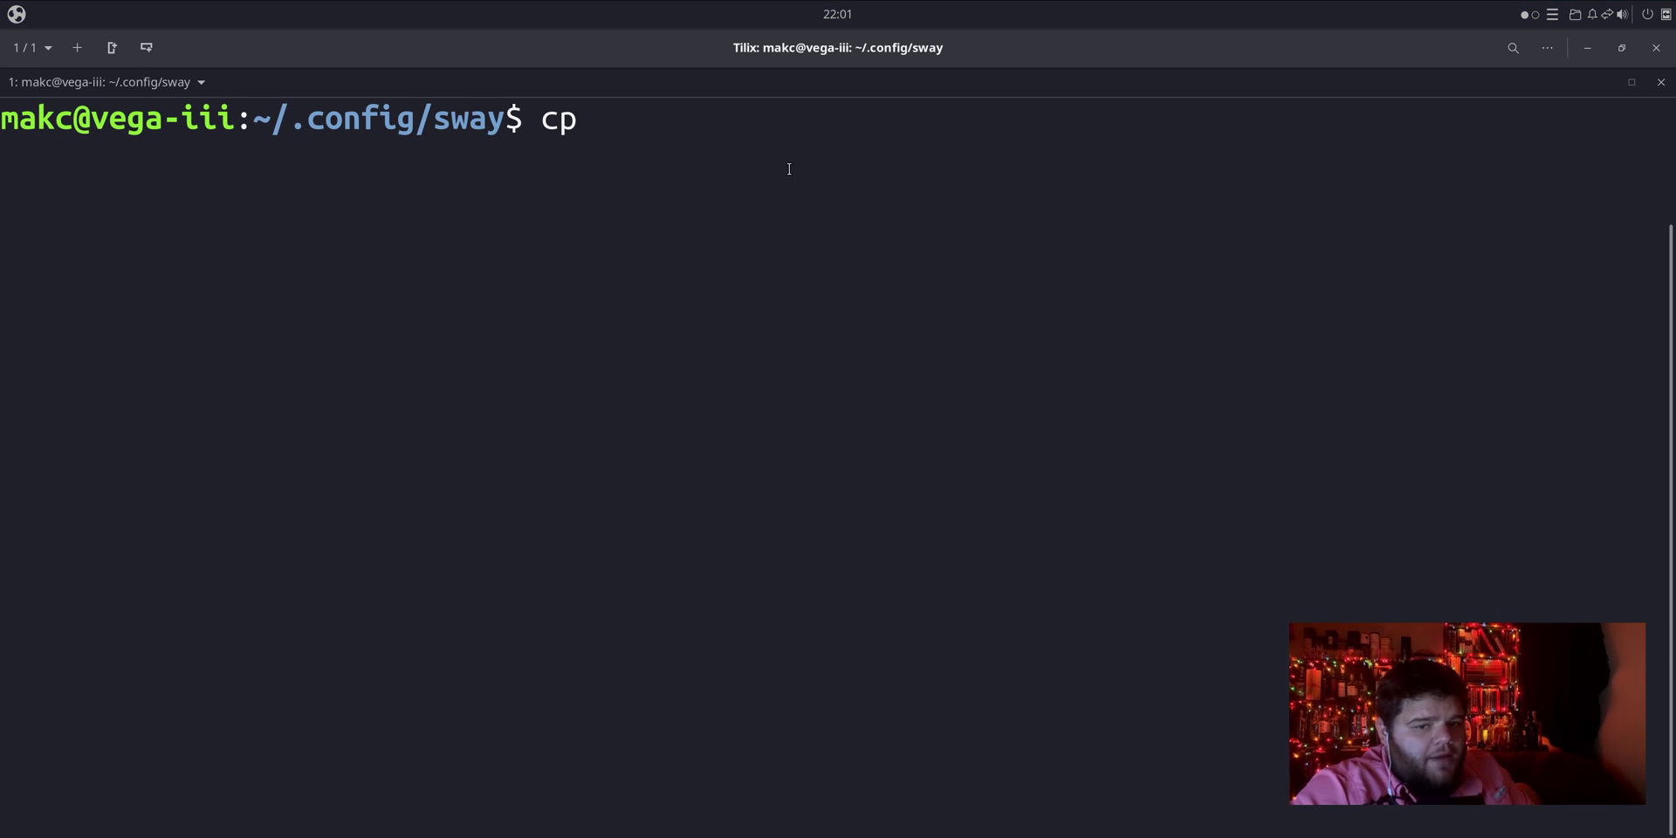
text(etc/sway/)
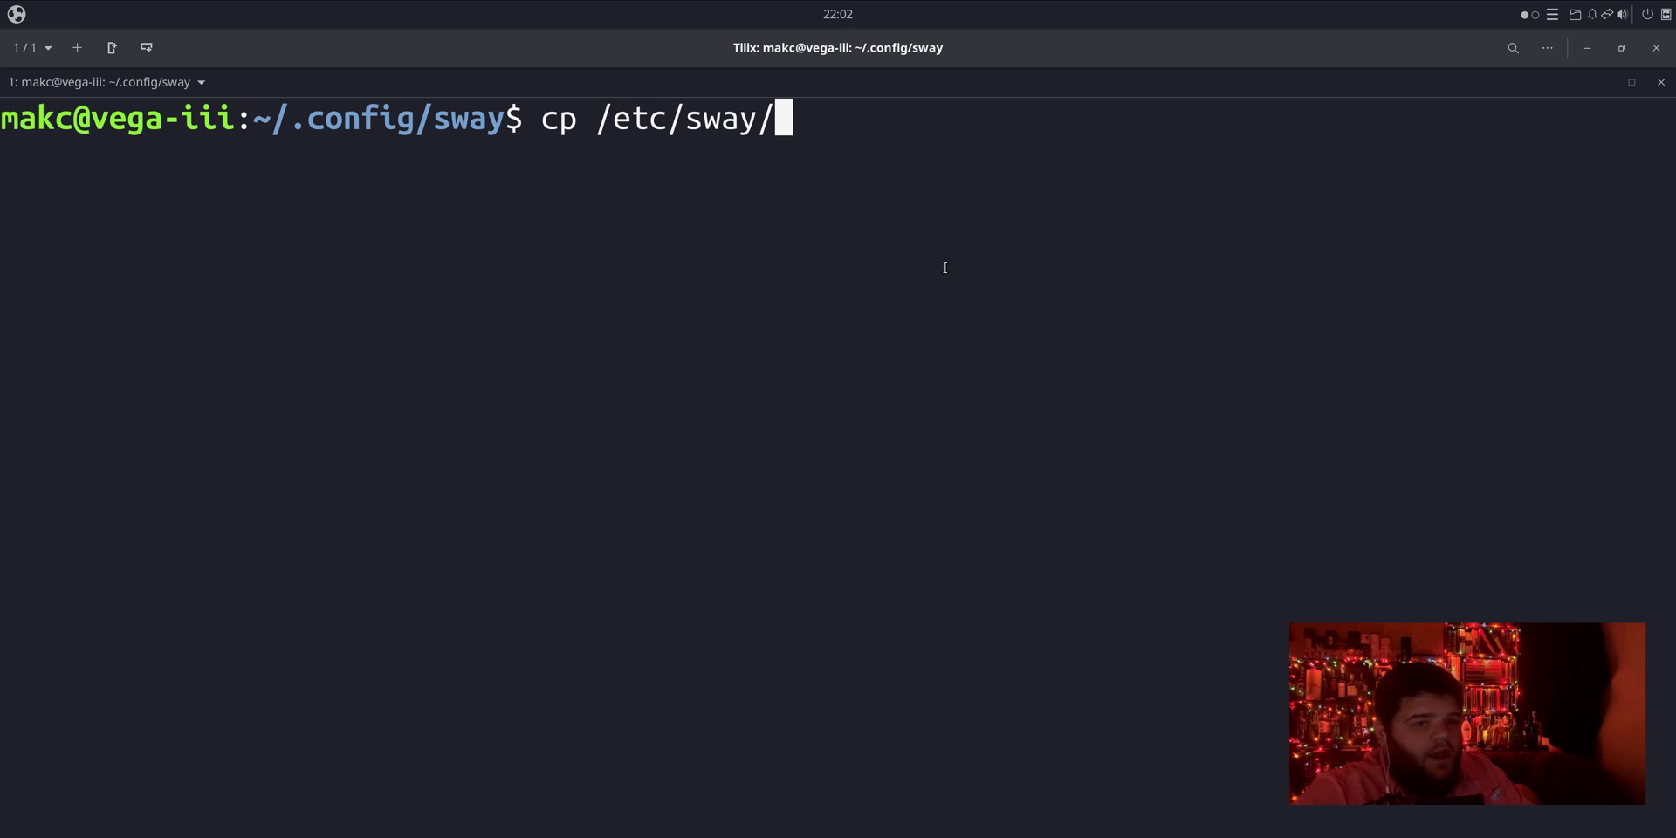
text(config)
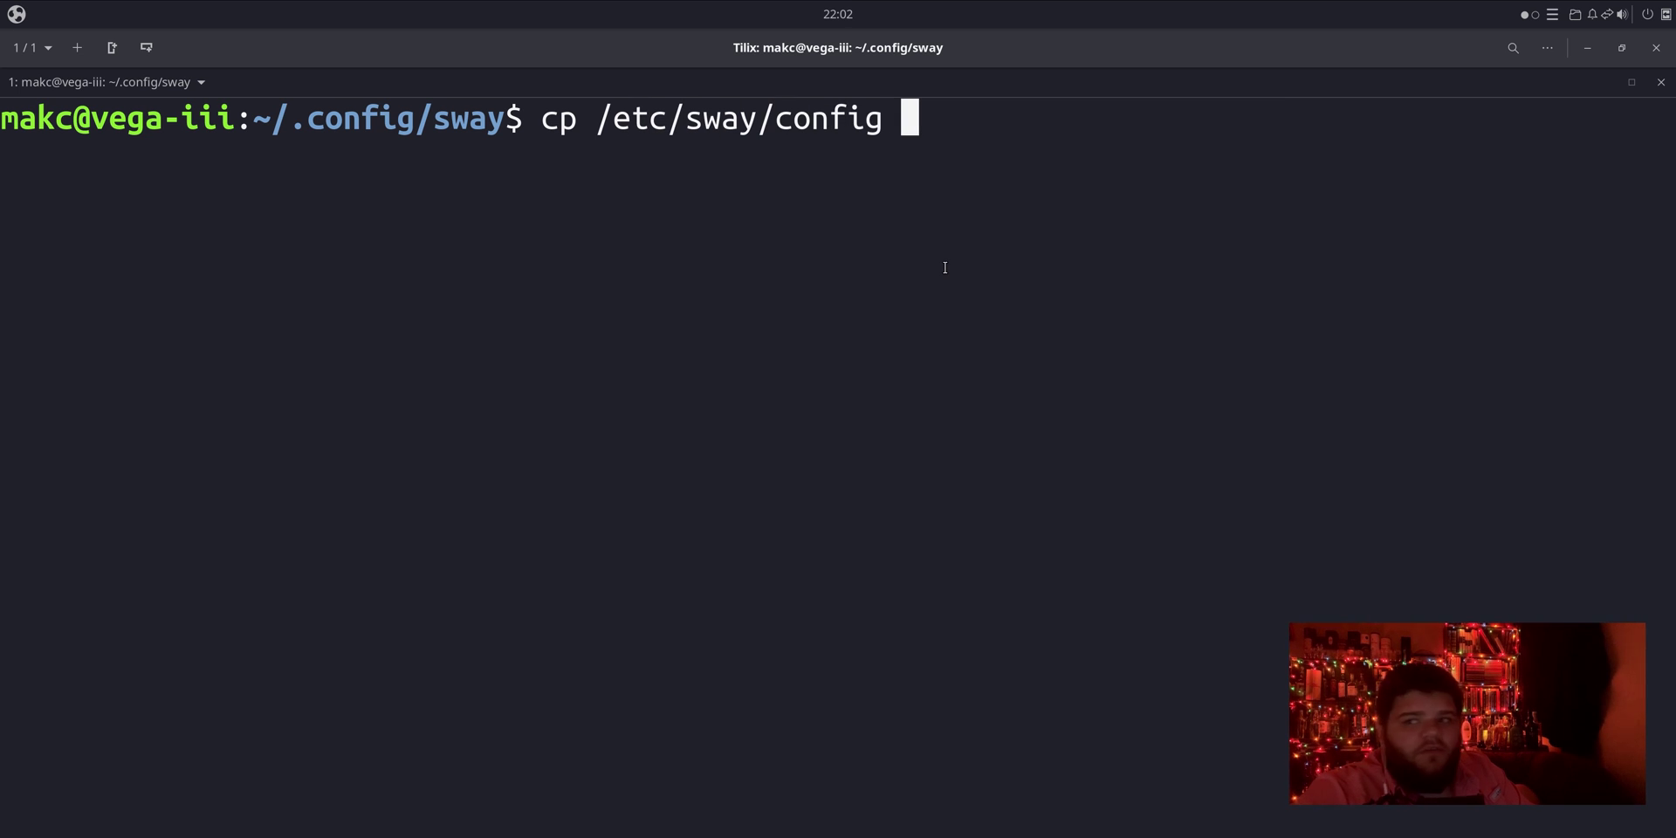
text( .)
key(Return)
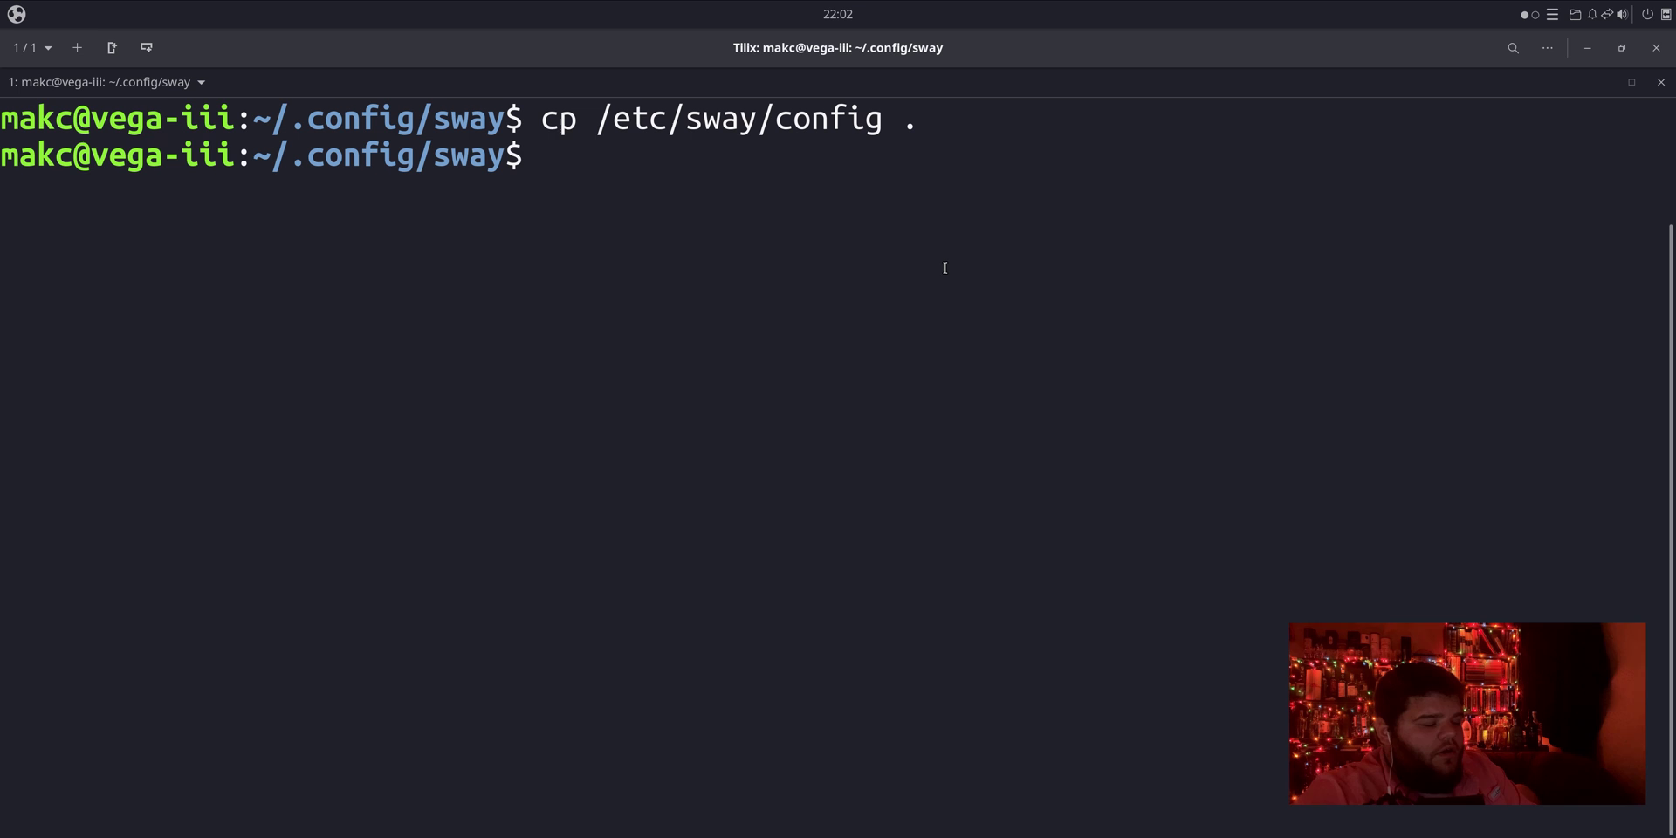
Step: Open the sway config in vim and search for resolution
text(vim con)
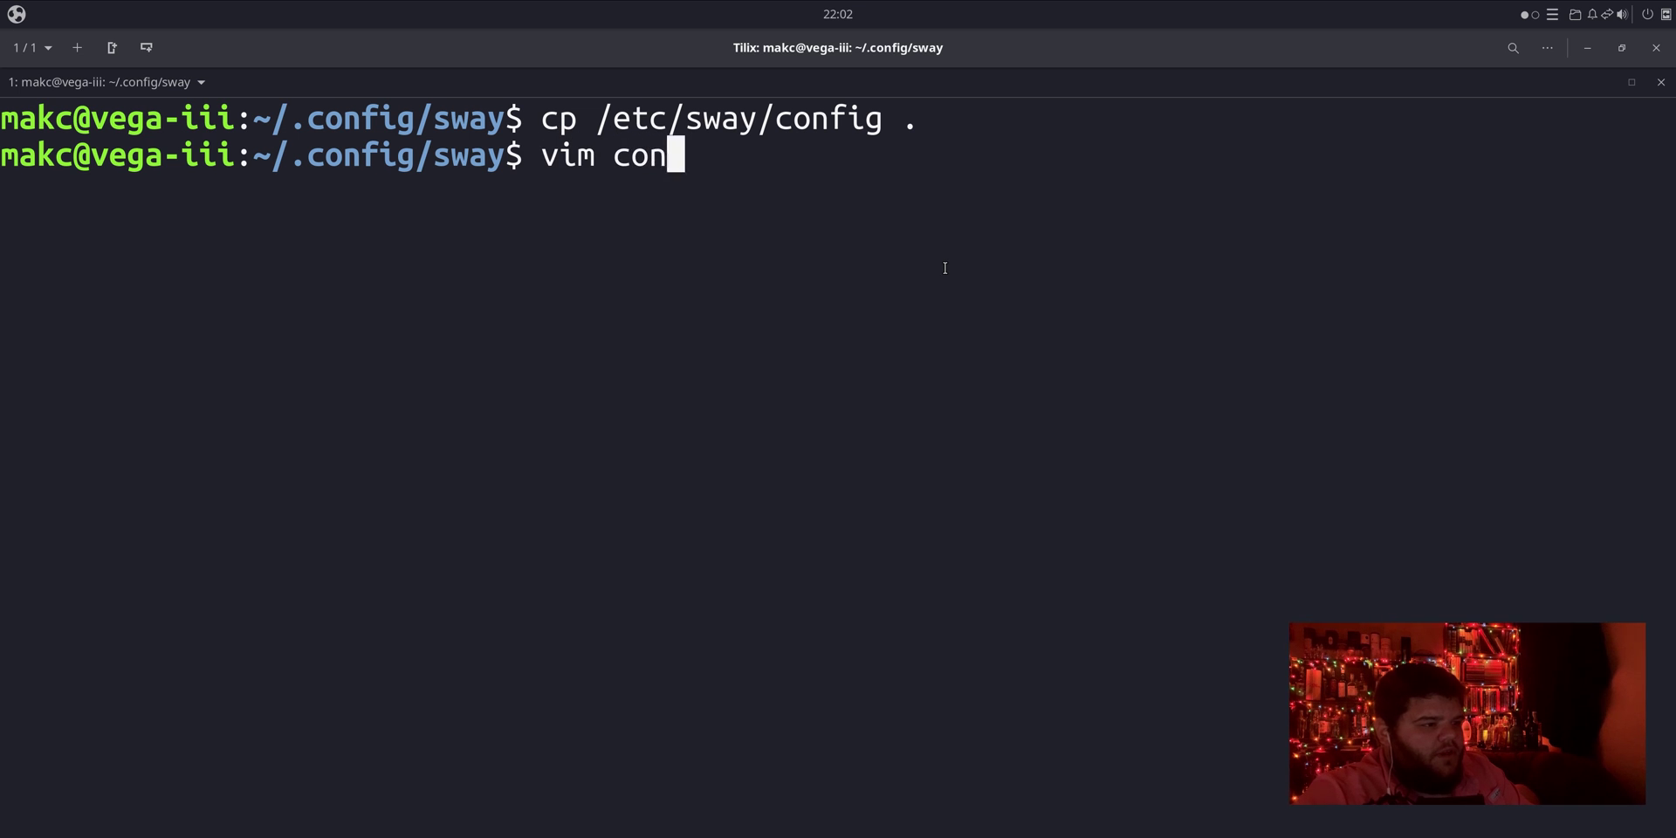
key(Tab)
key(Return)
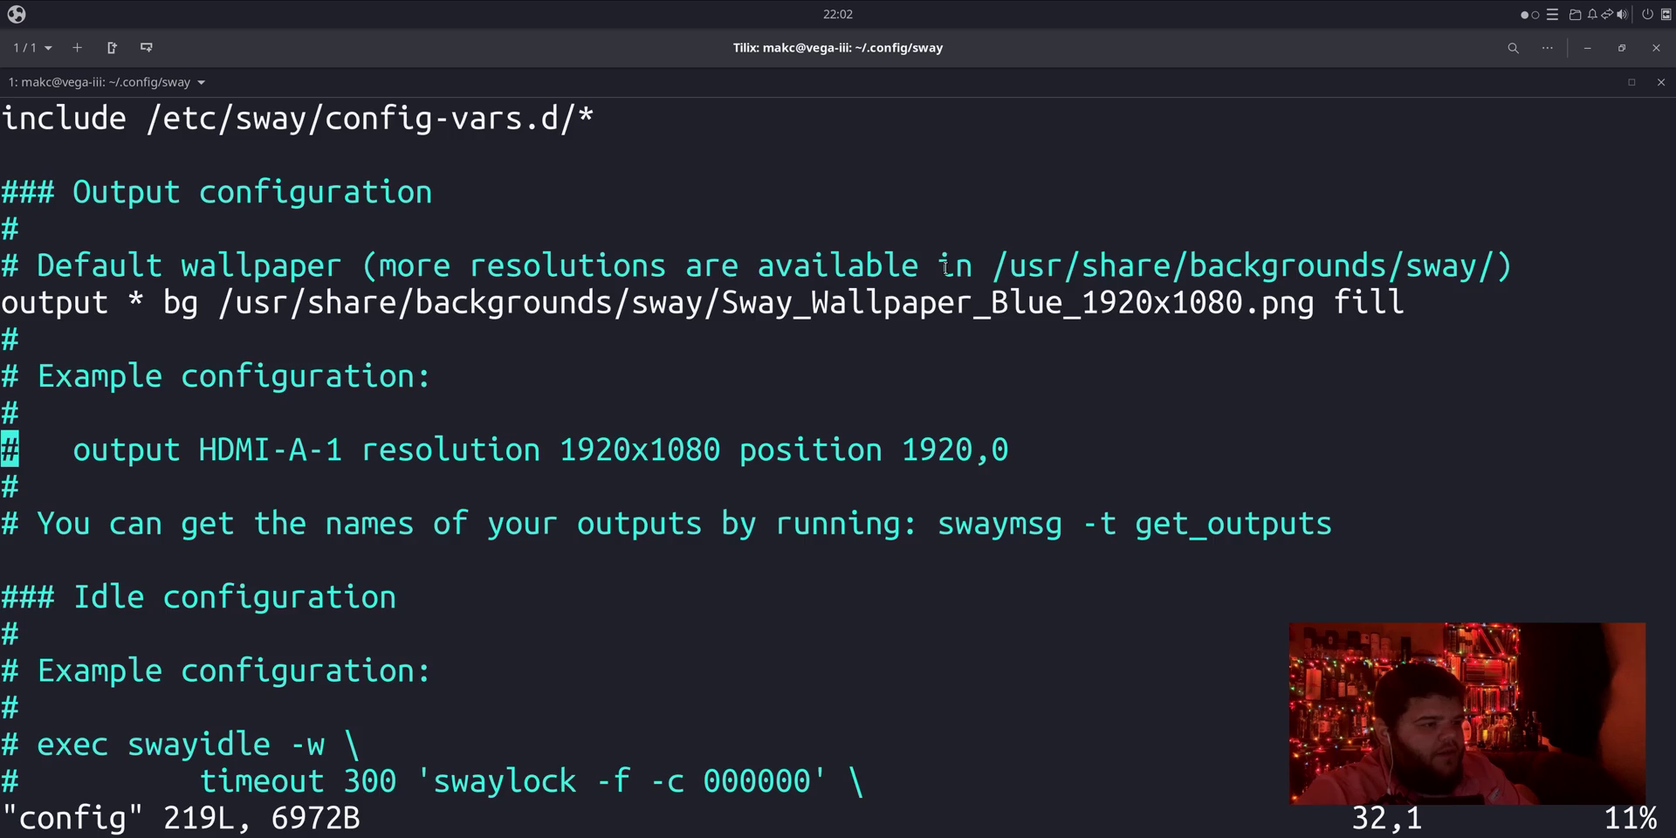
scroll(946, 268, down, 5)
key(Up)
key(Up)
key(Down)
key(Down)
key(Down)
key(Down)
key(Down)
key(Down)
key(Down)
key(Down)
key(Down)
key(Down)
key(Down)
key(Down)
key(Down)
key(Down)
key(Down)
key(Down)
key(Down)
key(Down)
key(Down)
key(Down)
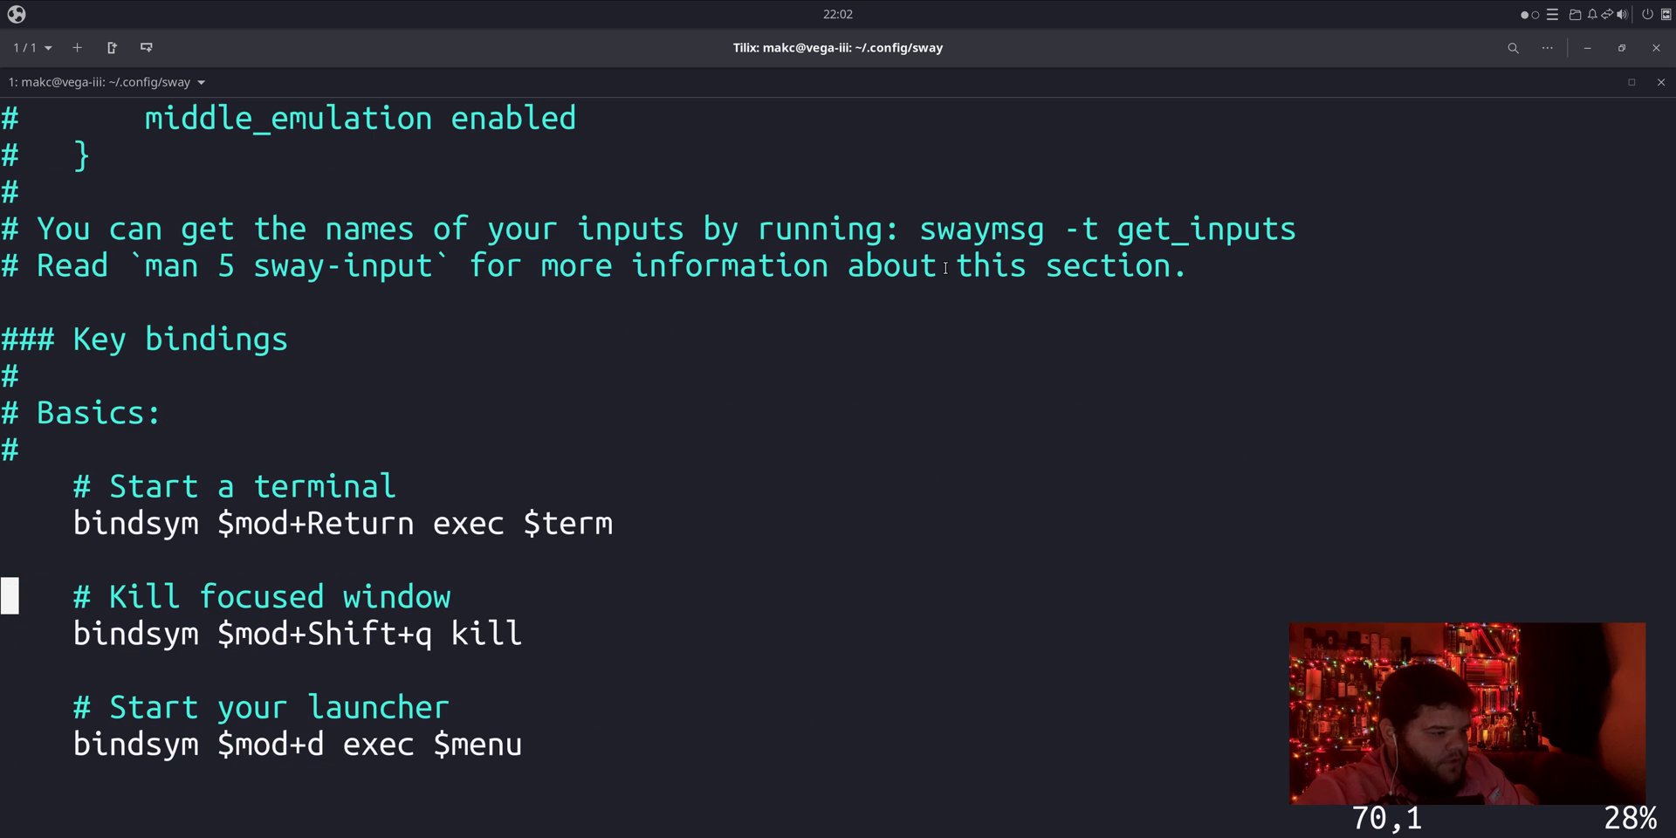
text(/resolution)
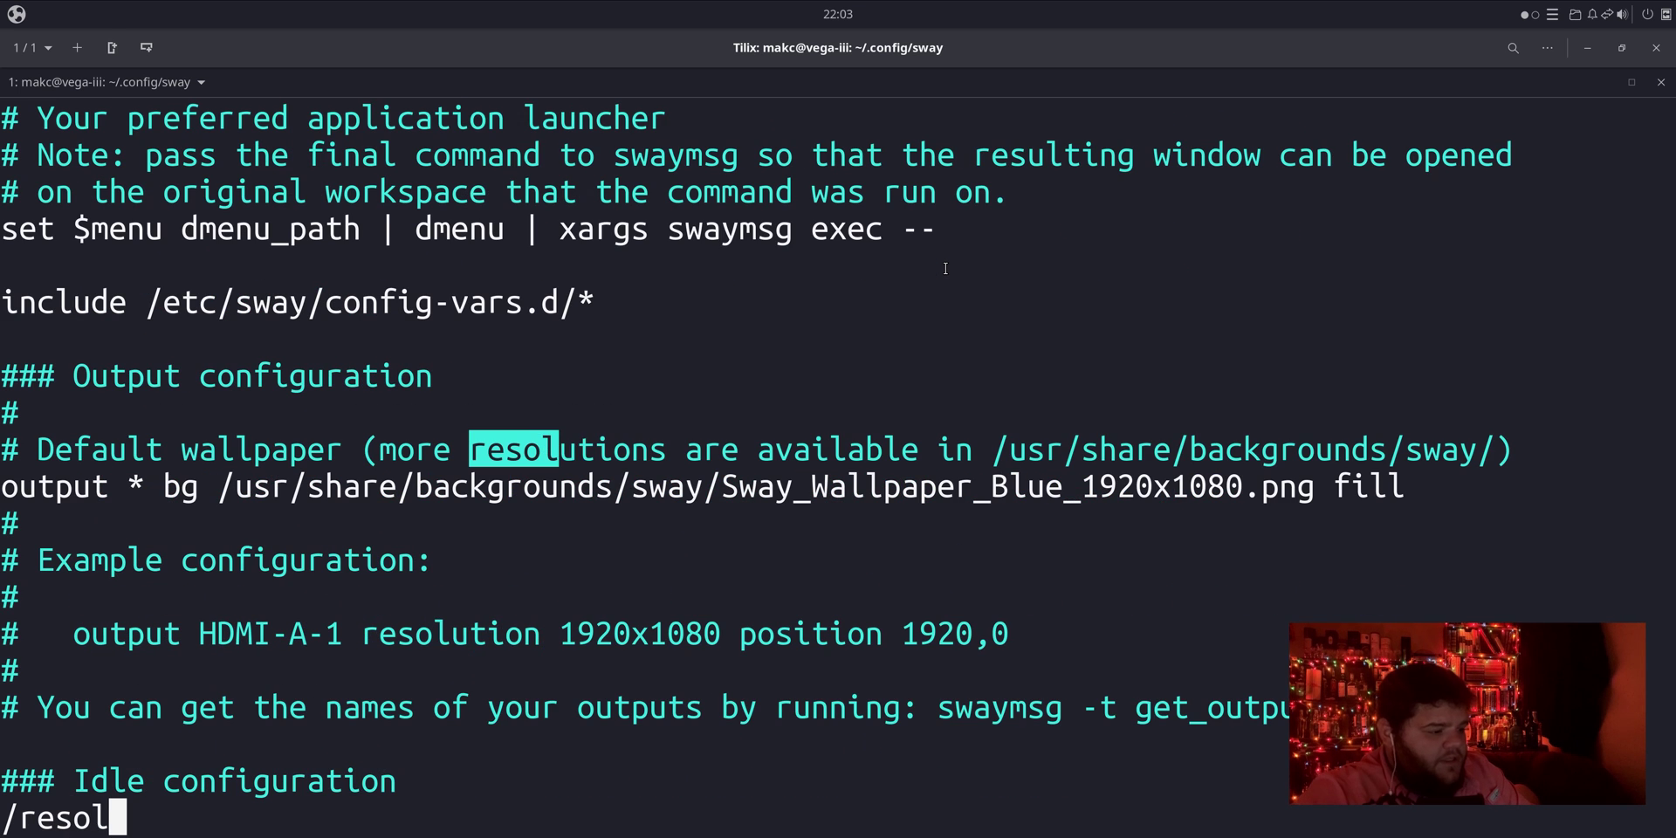
key(Return)
Step: Uncomment the example output line and rename HDMI-A-1 to Virtual1
key(x)
key(x)
key(x)
key(x)
key(x)
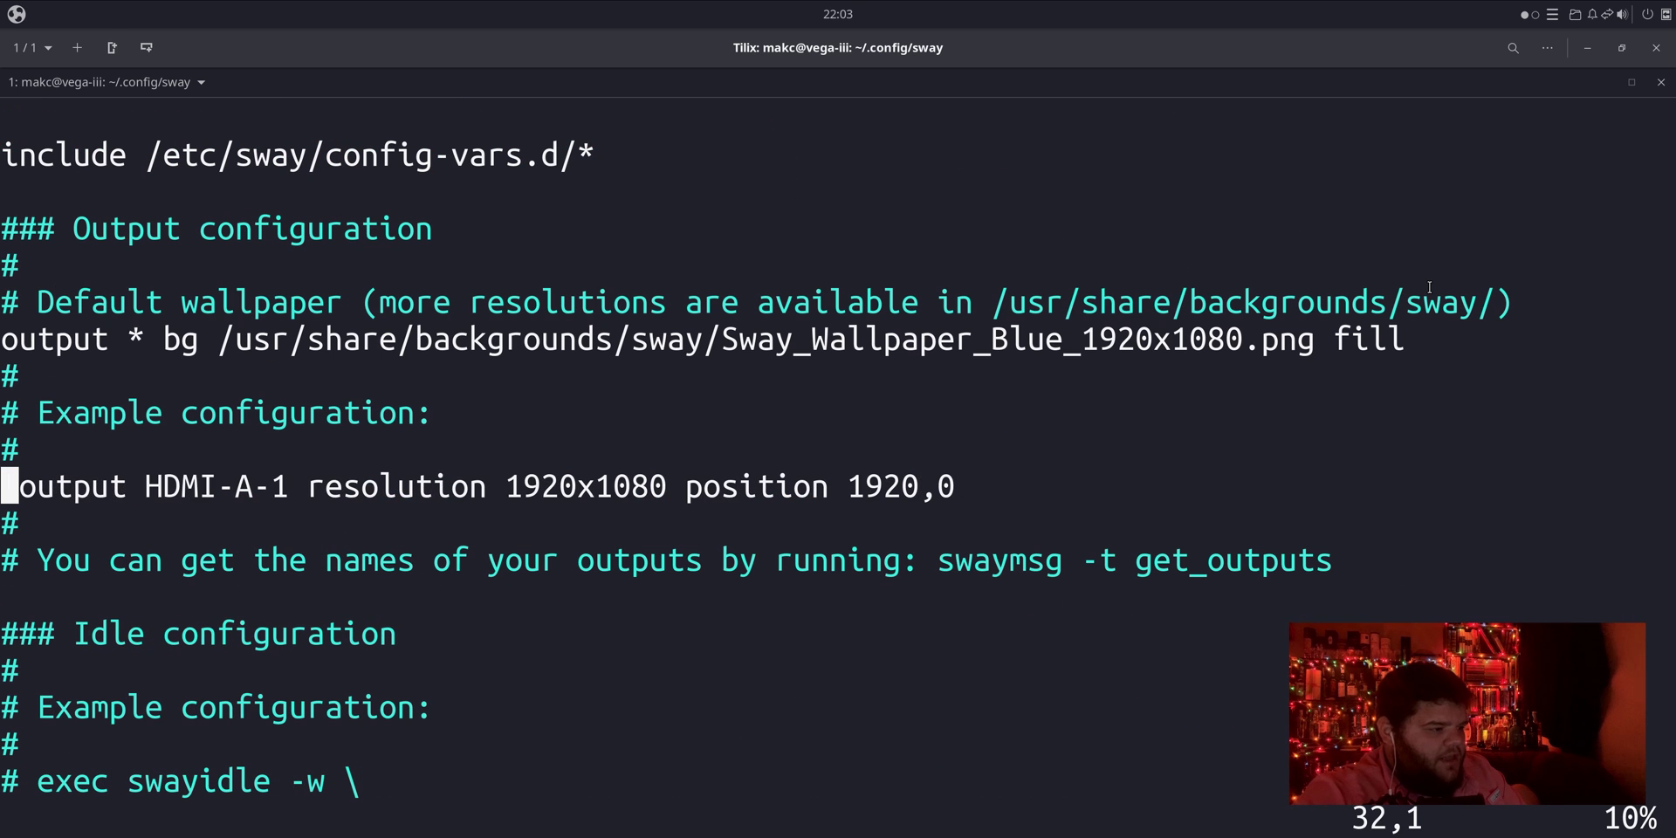
key(u)
key(Right)
key(Right)
key(Right)
key(Right)
key(Right)
key(Right)
key(Right)
key(Right)
key(Right)
key(Right)
key(Right)
key(Right)
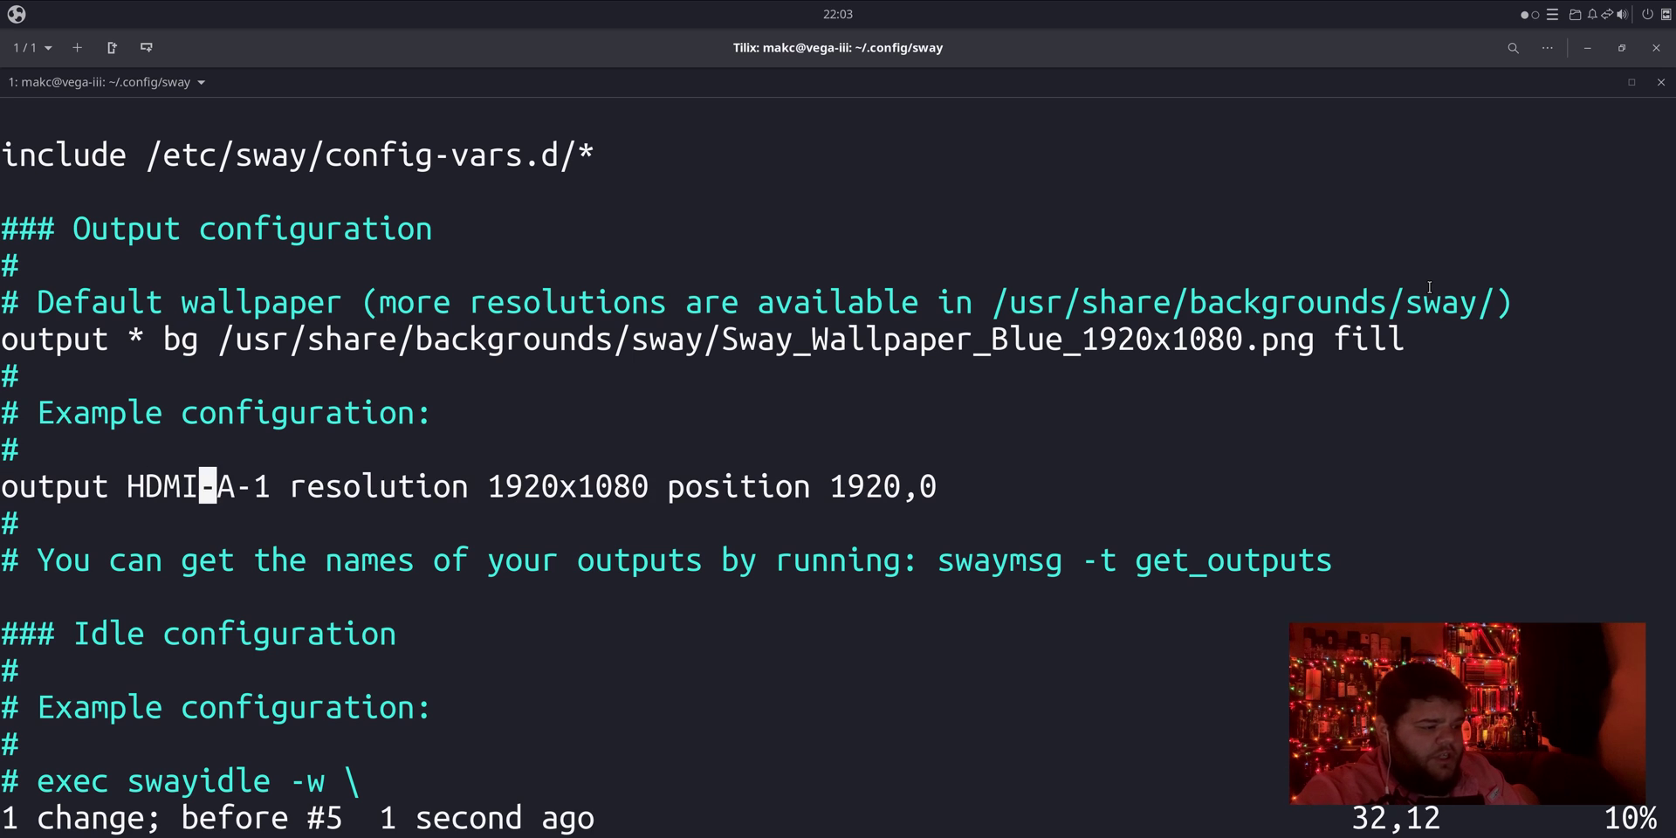
key(Left)
key(b)
key(d)
key(w)
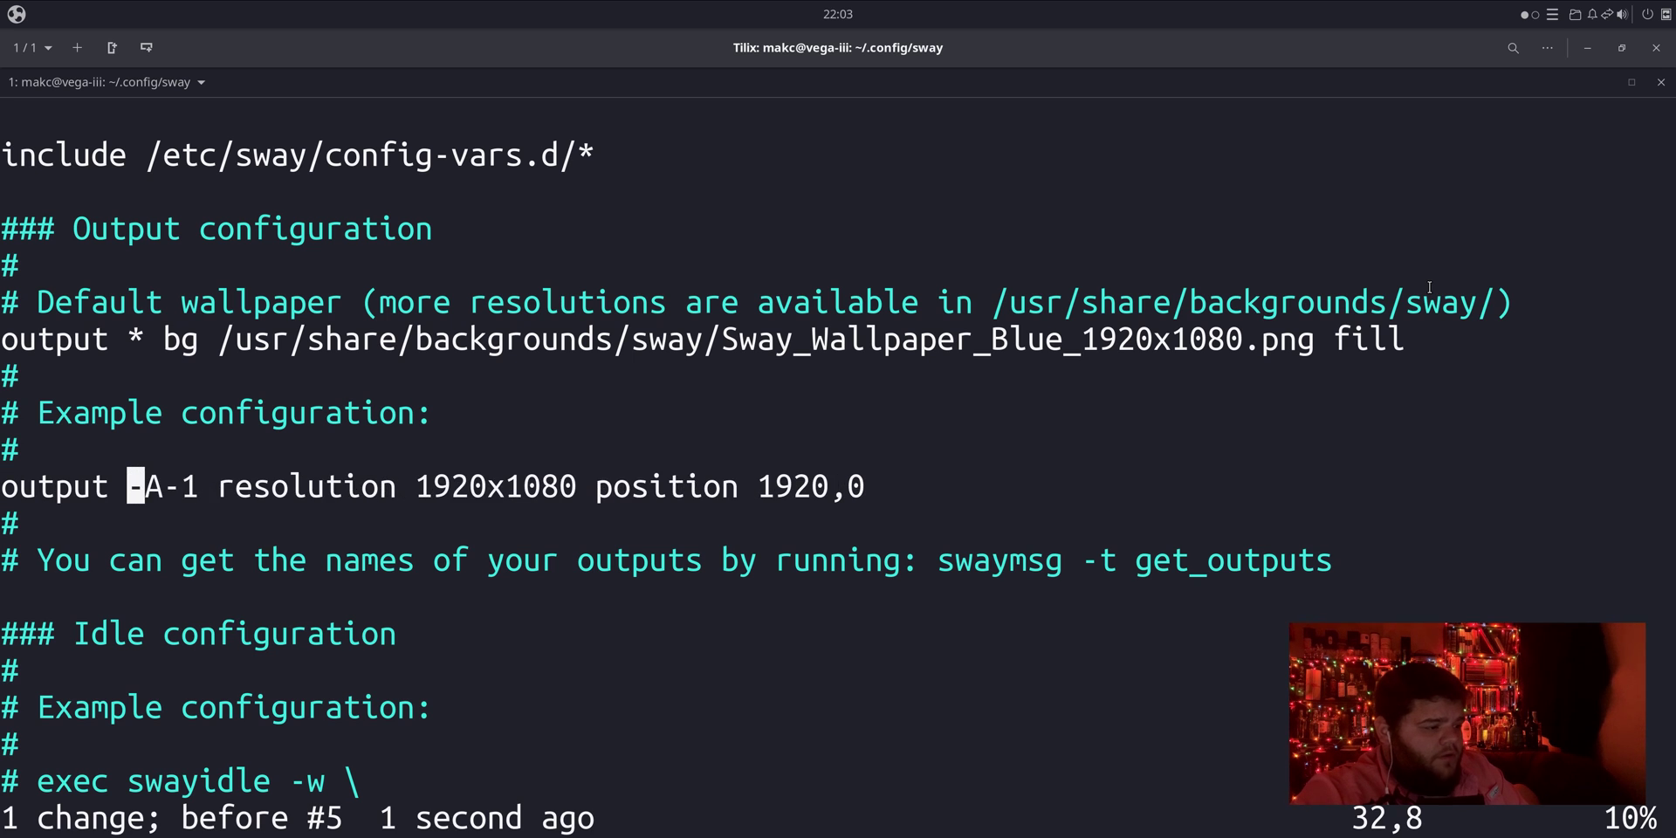
key(x)
key(x)
text(x)
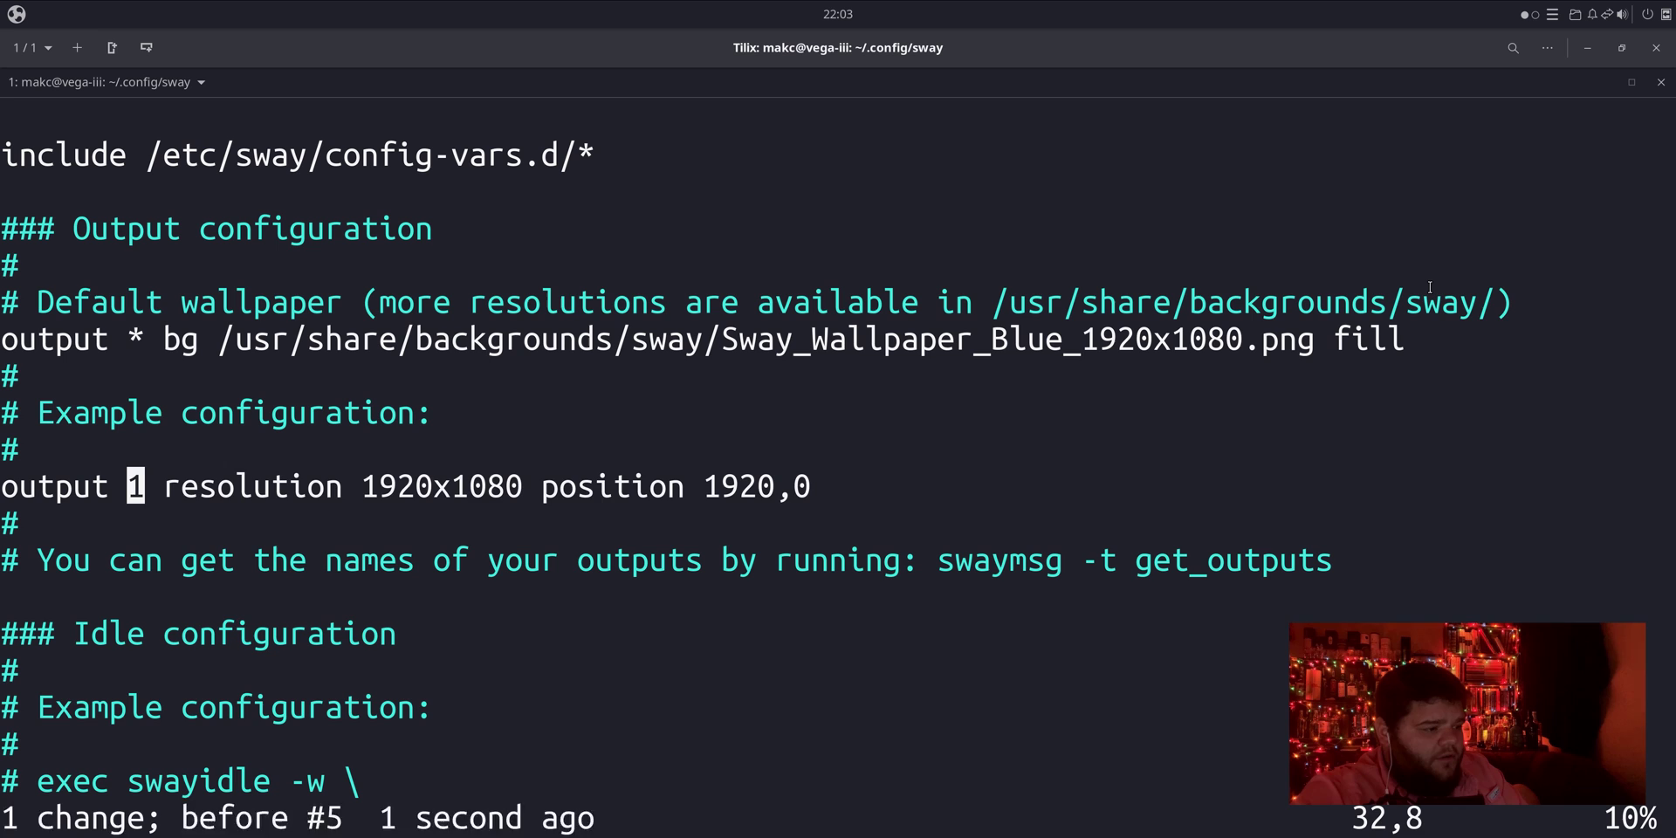
text(iVirtual)
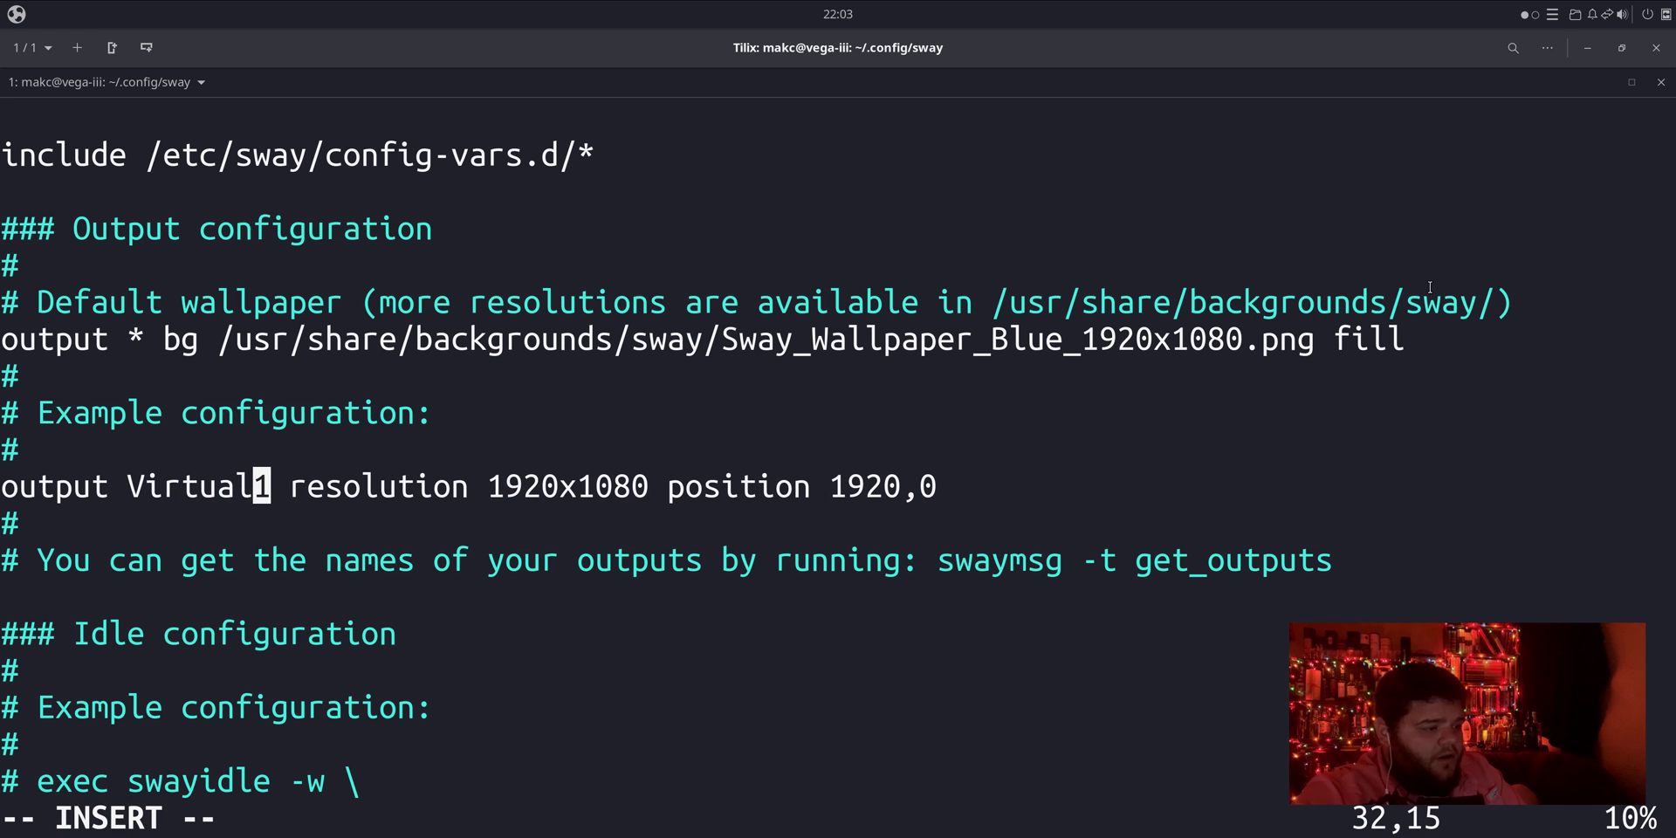
key(Escape)
Step: Set the Virtual1 output to position 0,0 and resolution 4096x2048
key(w)
key(w)
key(w)
key(w)
key(w)
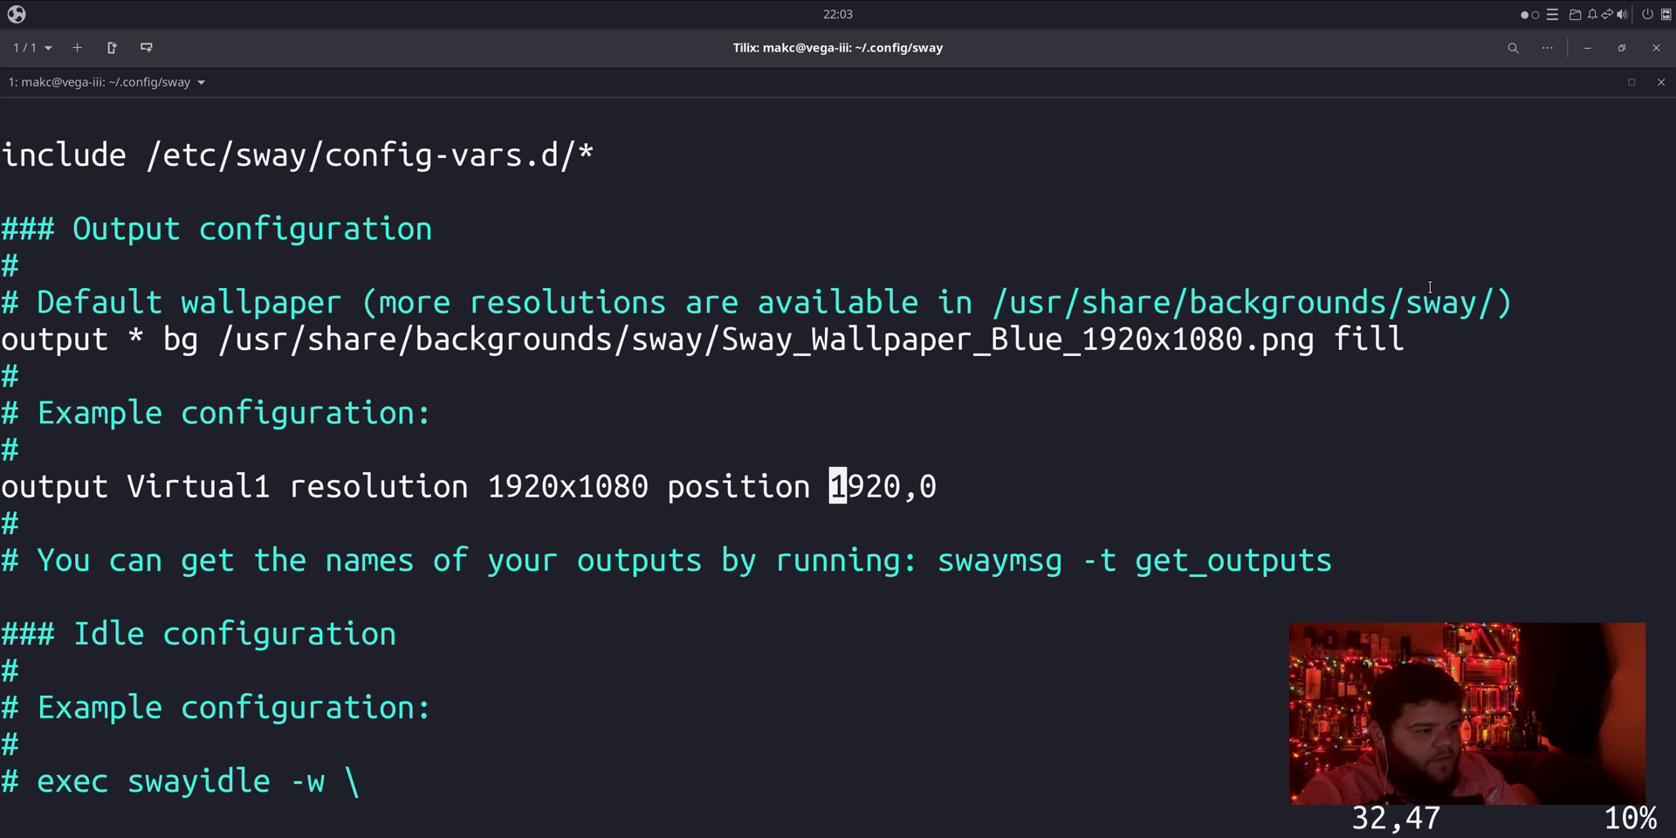
text(bcw0b)
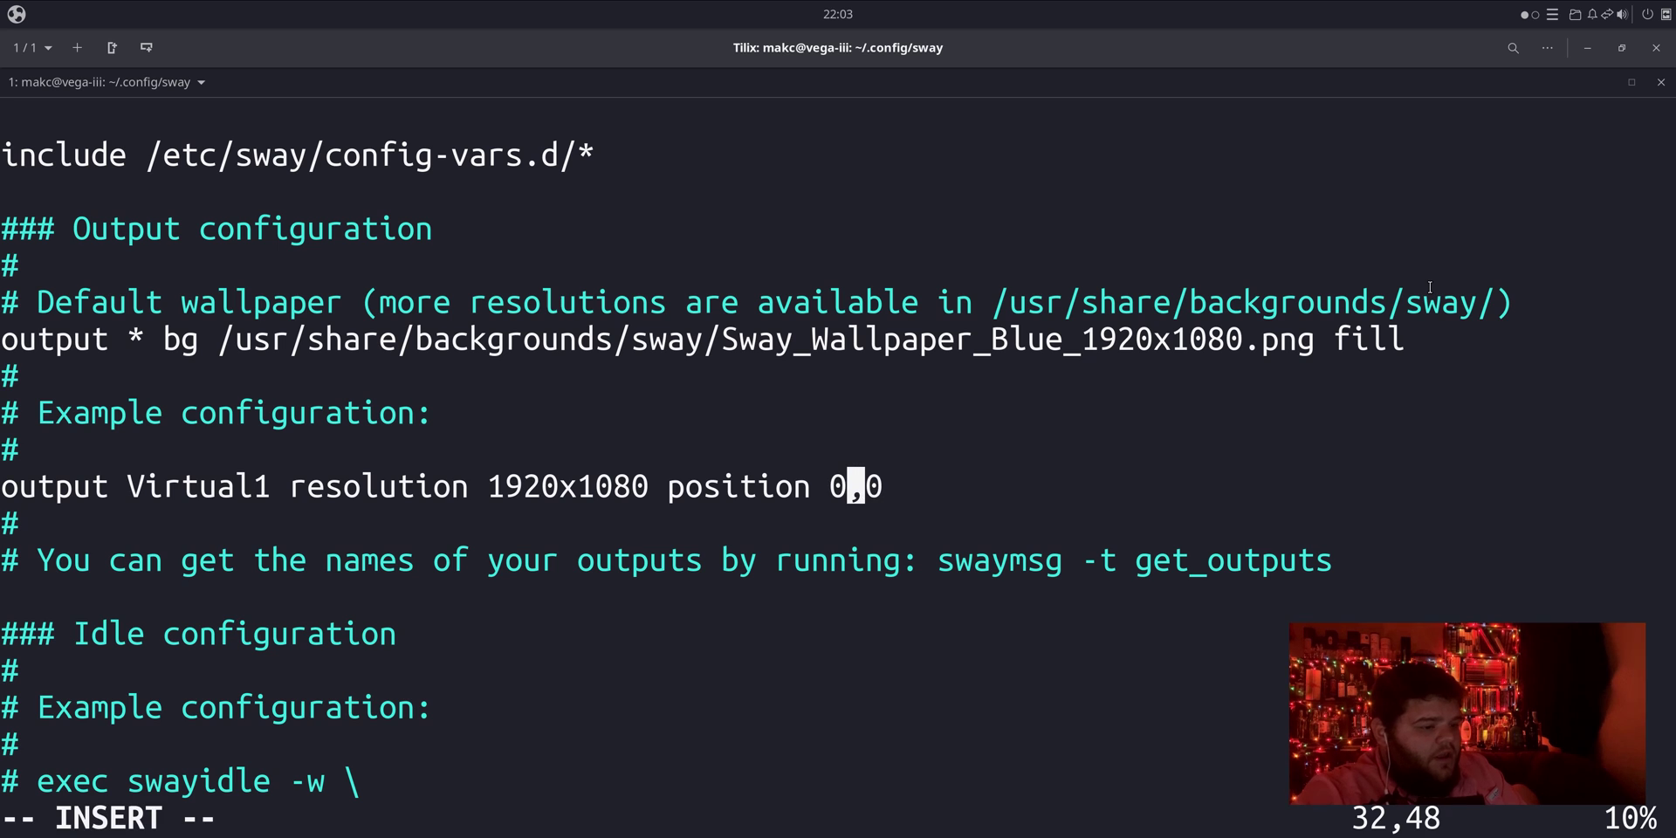
key(BackSpace)
key(Escape)
key(b)
key(b)
key(b)
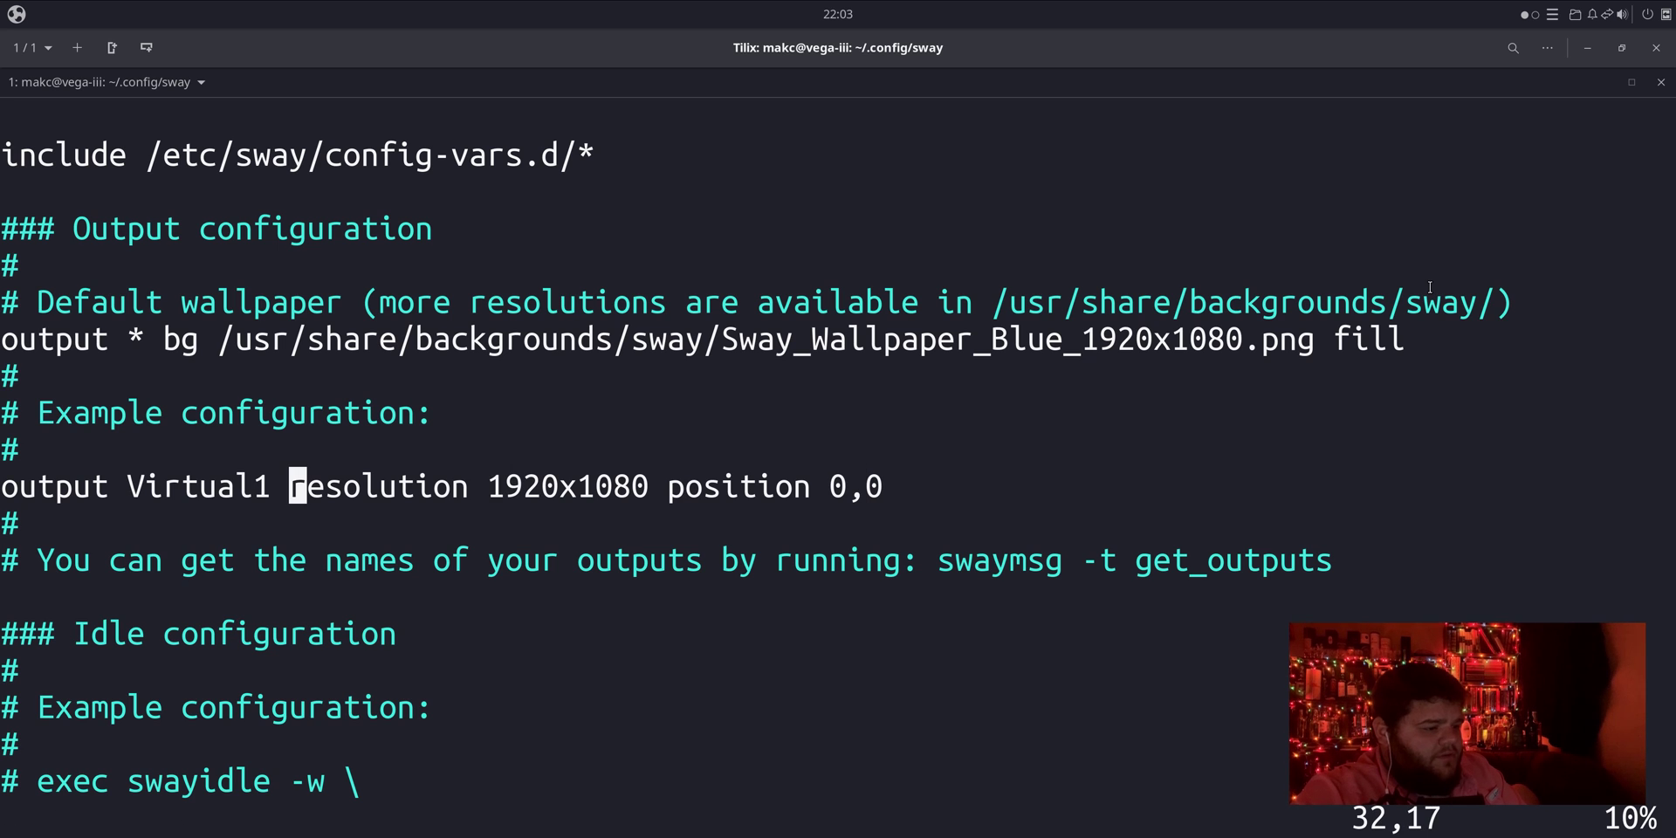
key(w)
text(dwdw)
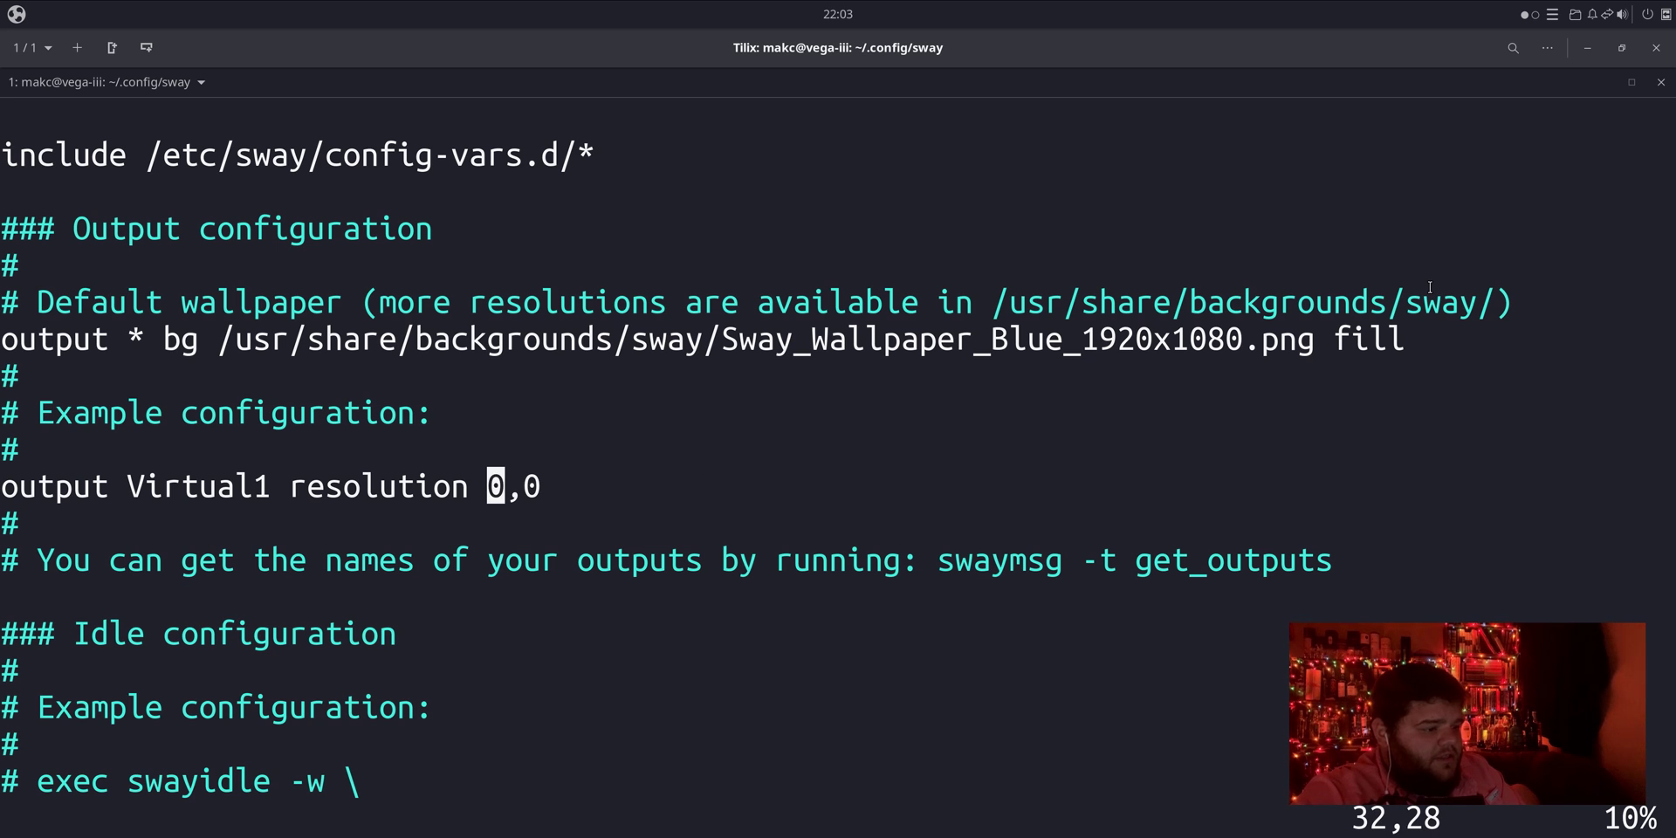
text(ui4096x)
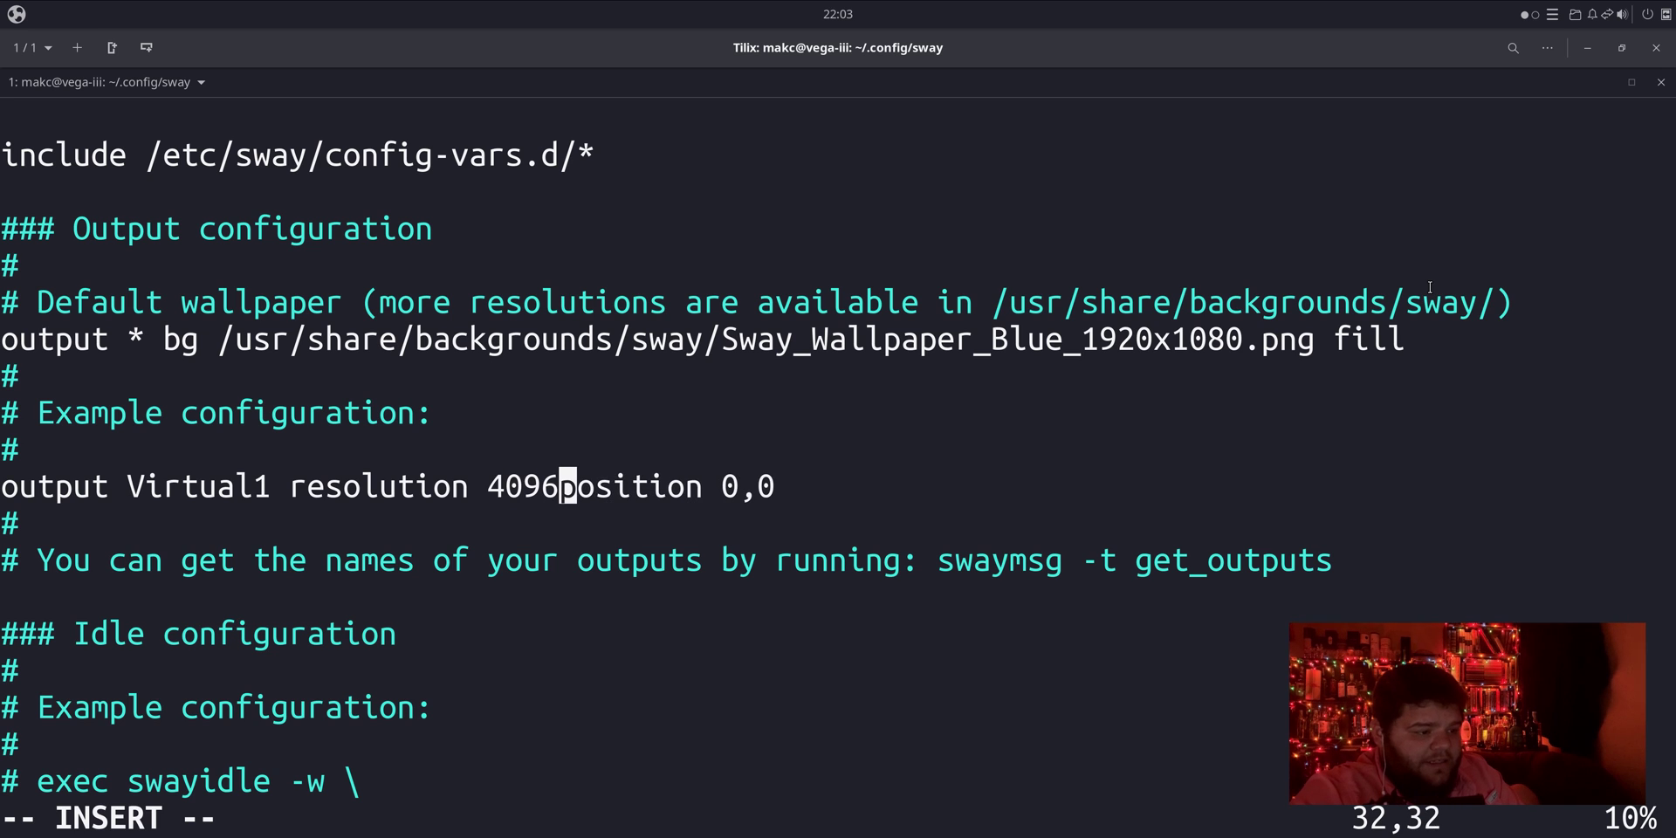
text(2049)
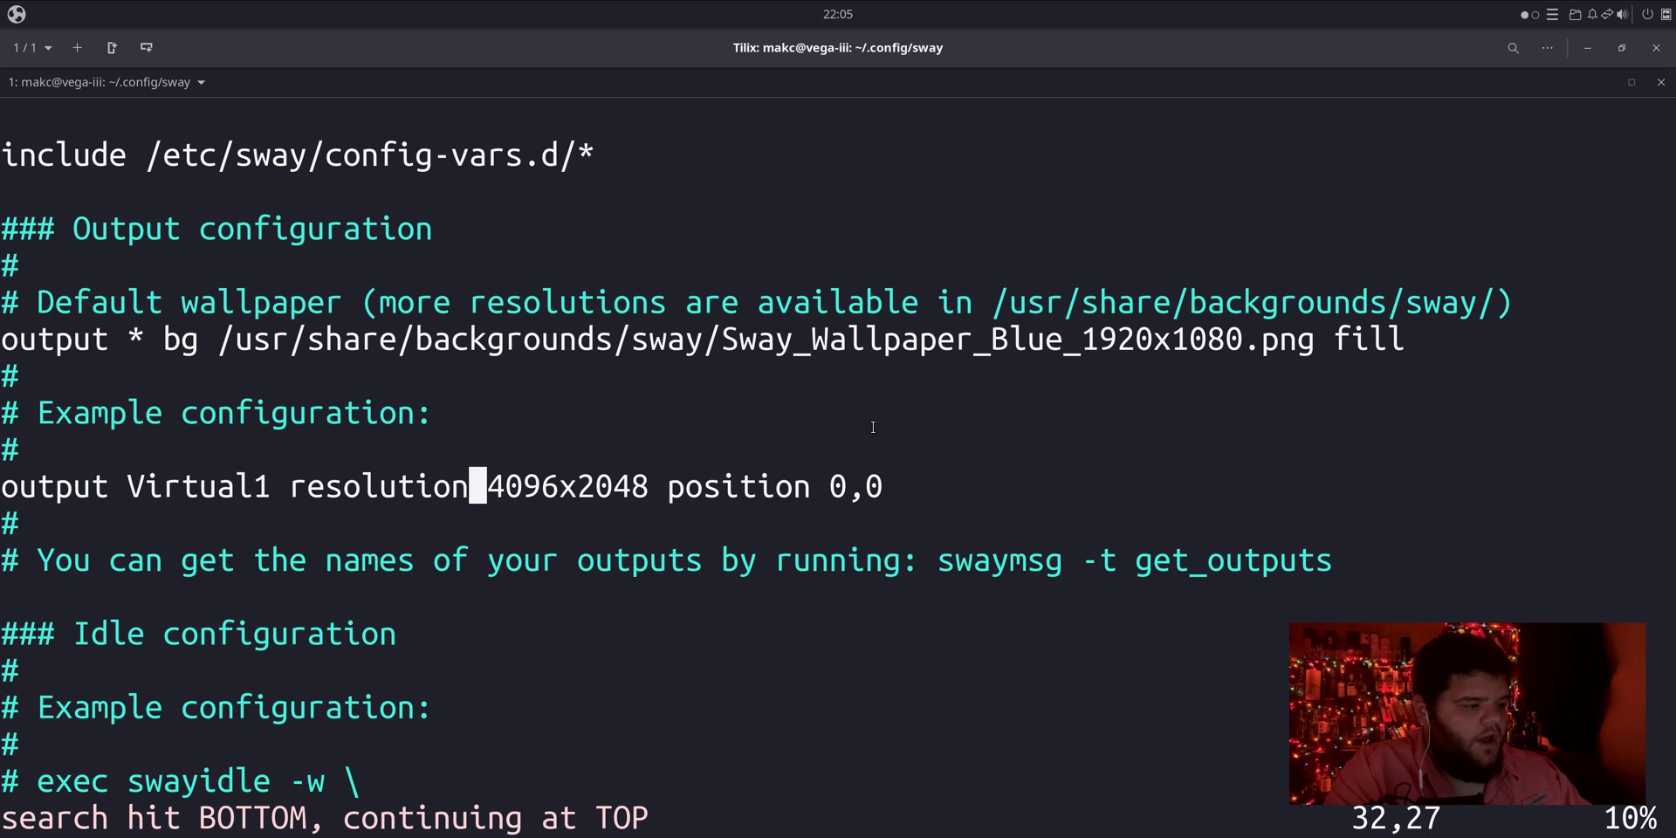
key(b)
key(0)
key(w)
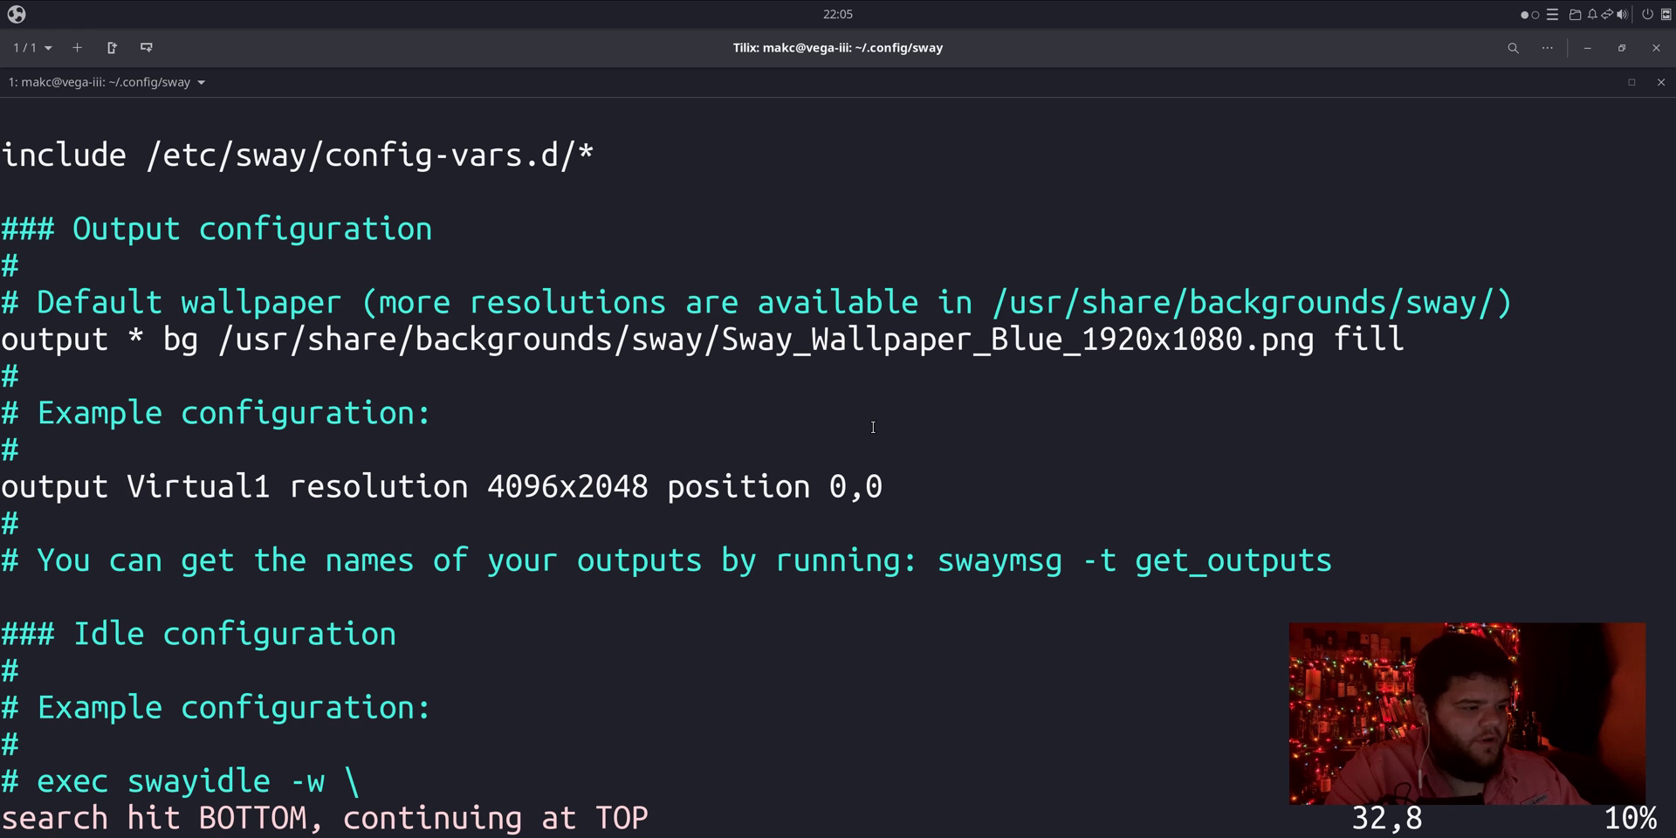
Step: Replace the Virtual1 output name with the * wildcard so the line covers every output
key(d)
key(w)
key(9)
key(Escape)
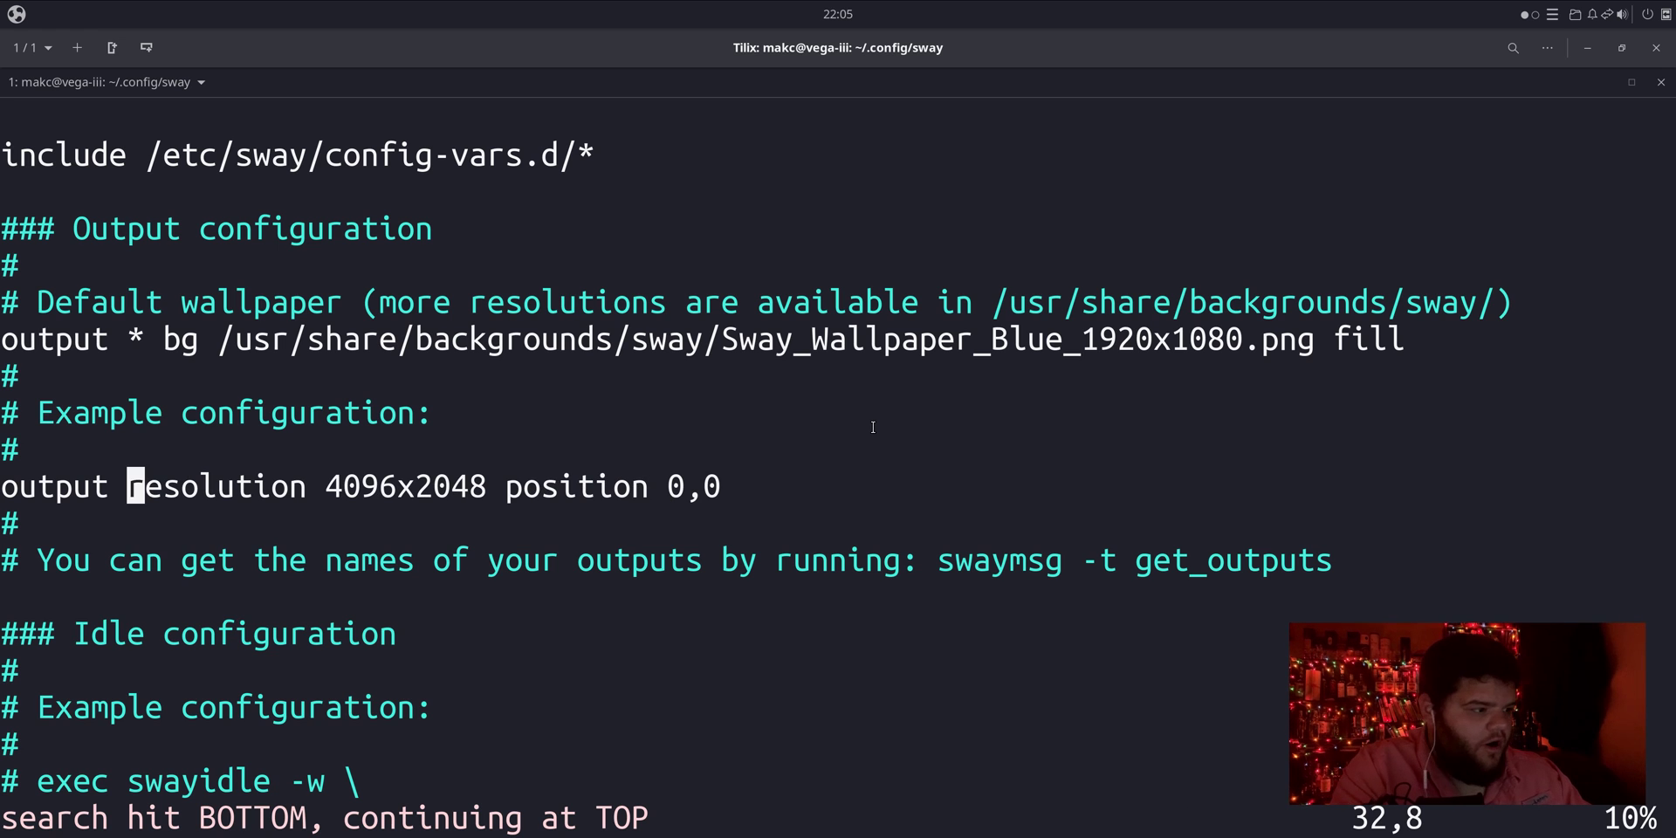
text(i))
key(BackSpace)
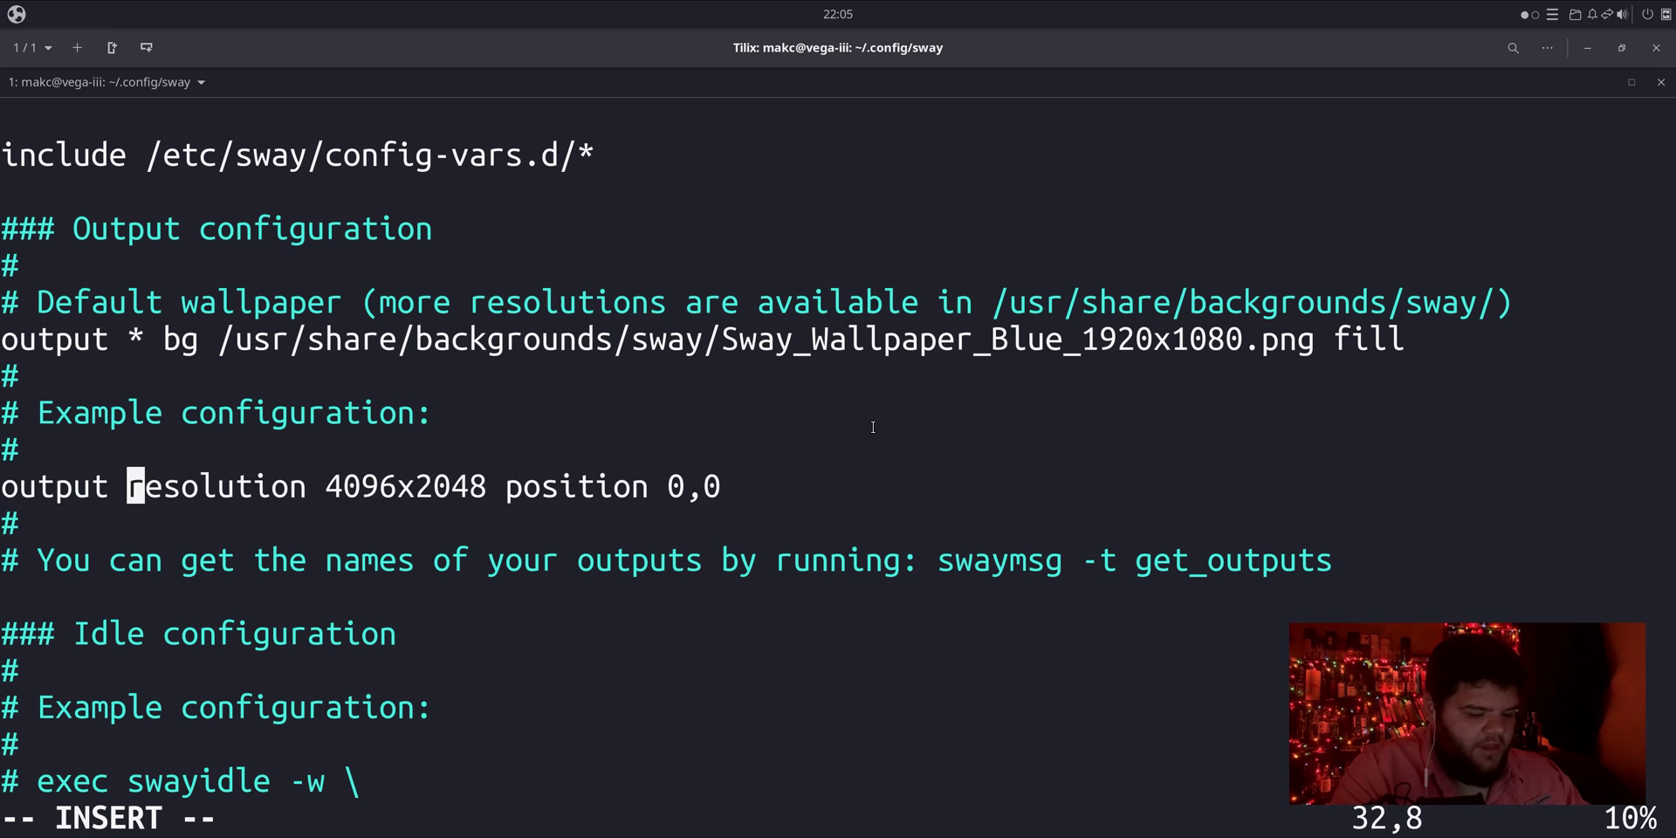
text(*)
key(Escape)
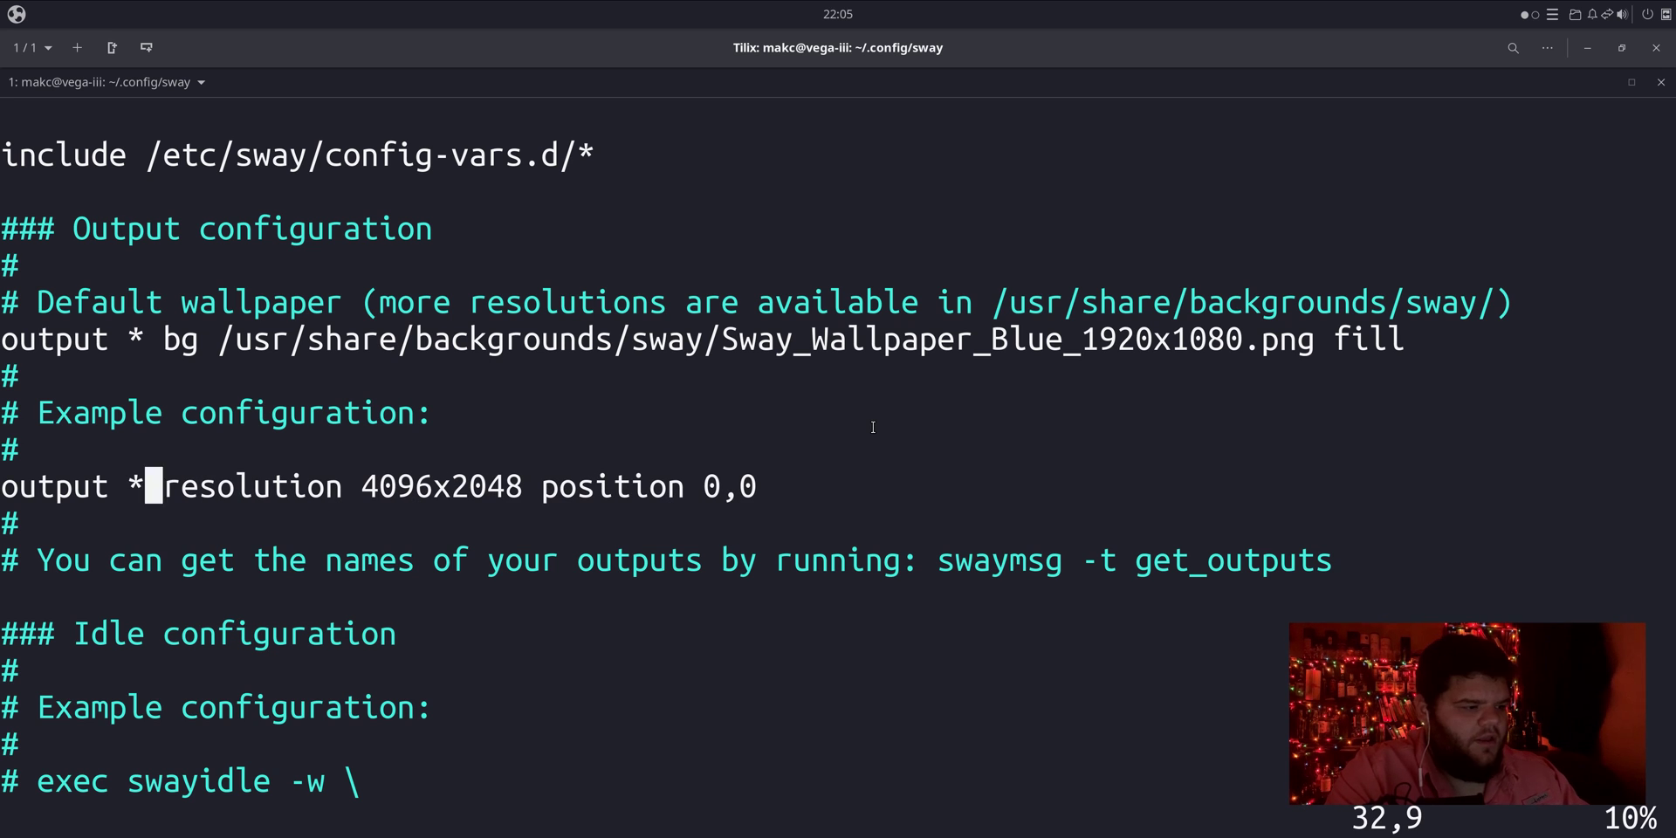
Step: Insert --custom before 4096x2048, delete the position setting, and save with :x
key(w)
key(w)
text(i--cust )
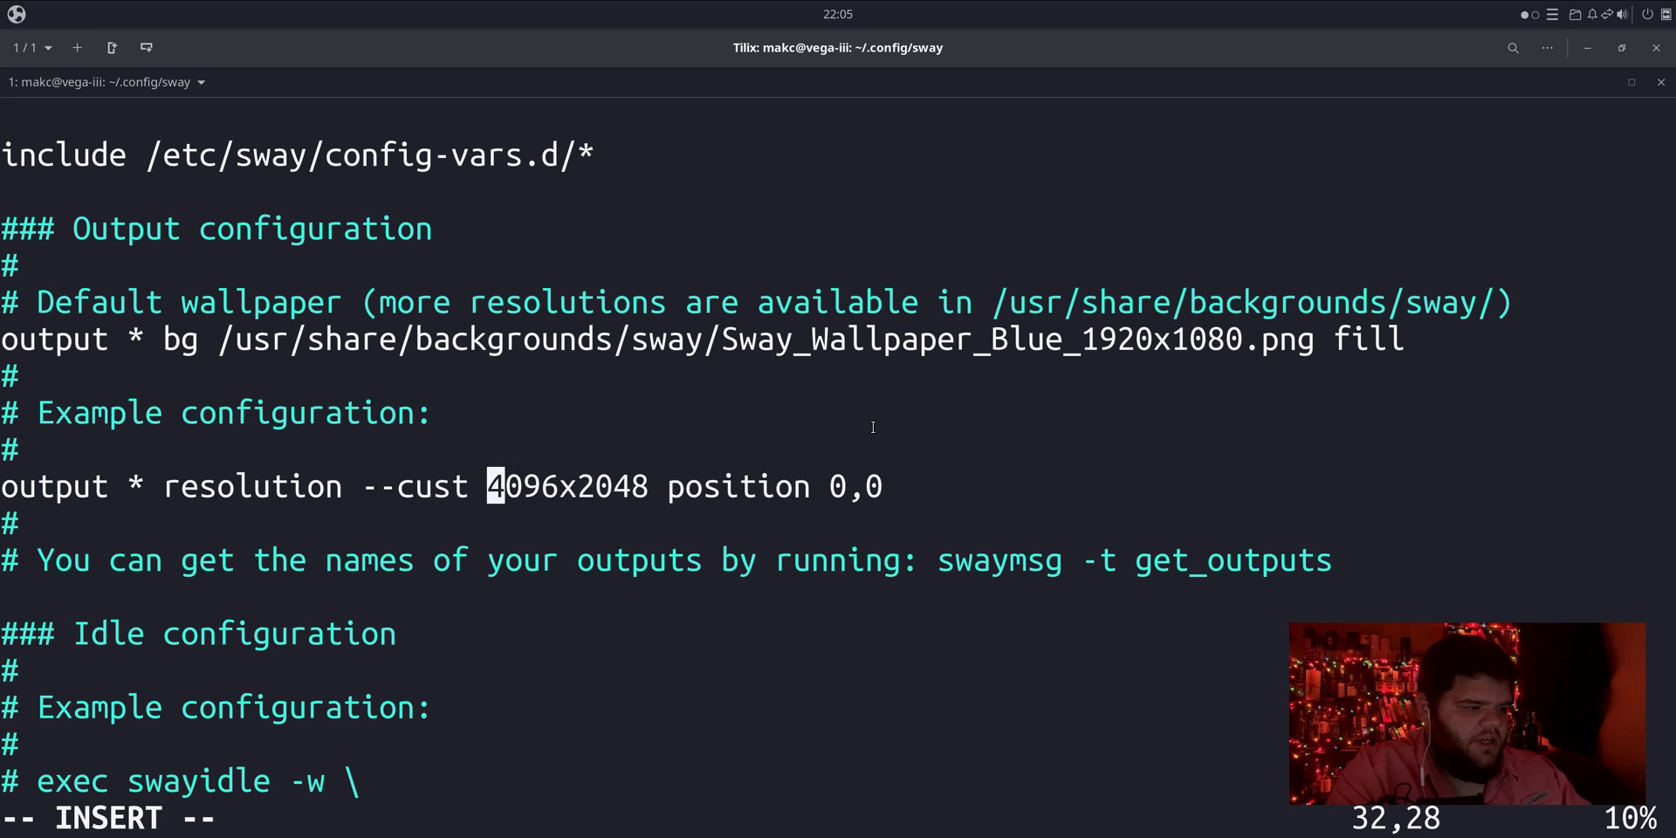
text(om)
key(BackSpace)
key(BackSpace)
key(BackSpace)
text(om)
key(Escape)
key(A)
key(BackSpace)
key(BackSpace)
key(BackSpace)
key(BackSpace)
key(BackSpace)
key(BackSpace)
key(BackSpace)
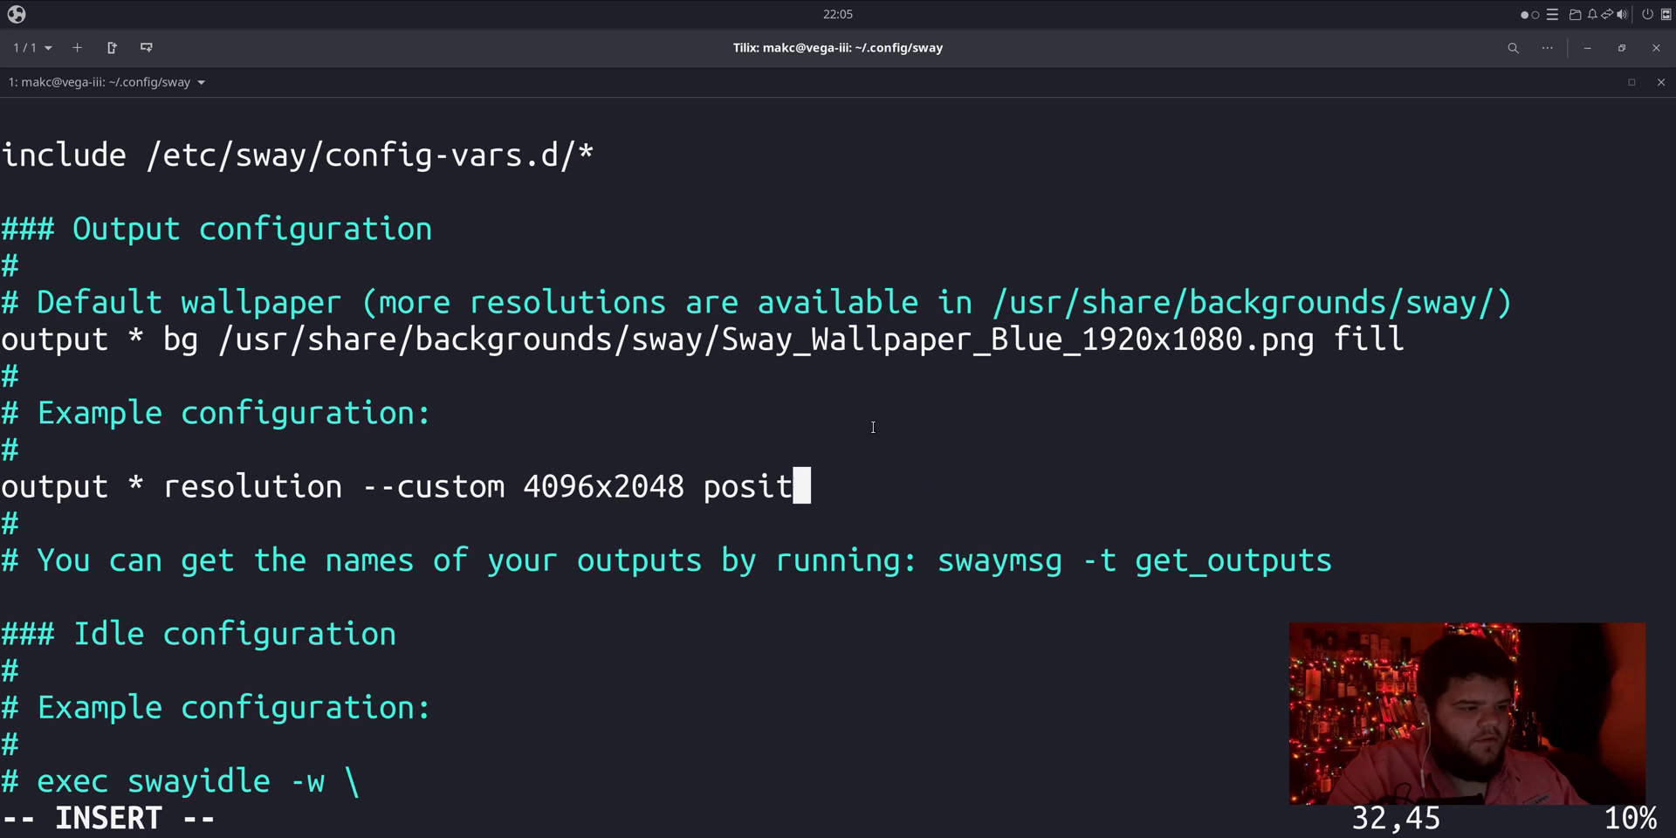
key(BackSpace)
key(BackSpace)
key(BackSpace)
key(BackSpace)
key(BackSpace)
key(BackSpace)
key(Escape)
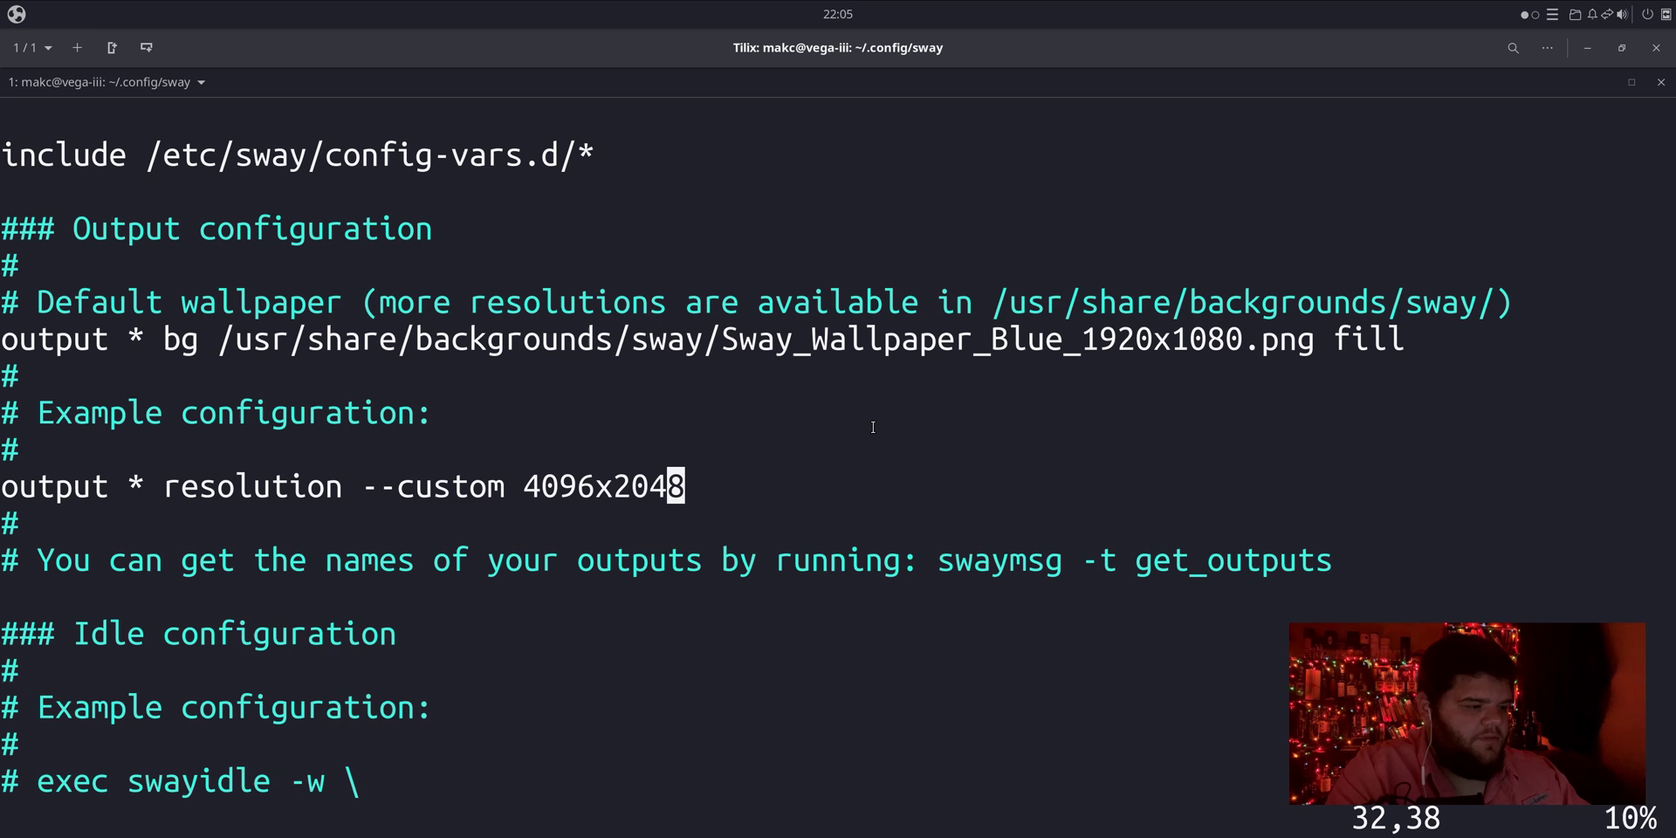
text(:x)
key(Return)
Step: Close the terminal with exit and log out of the Ubuntu Budgie session
text(exit)
key(Return)
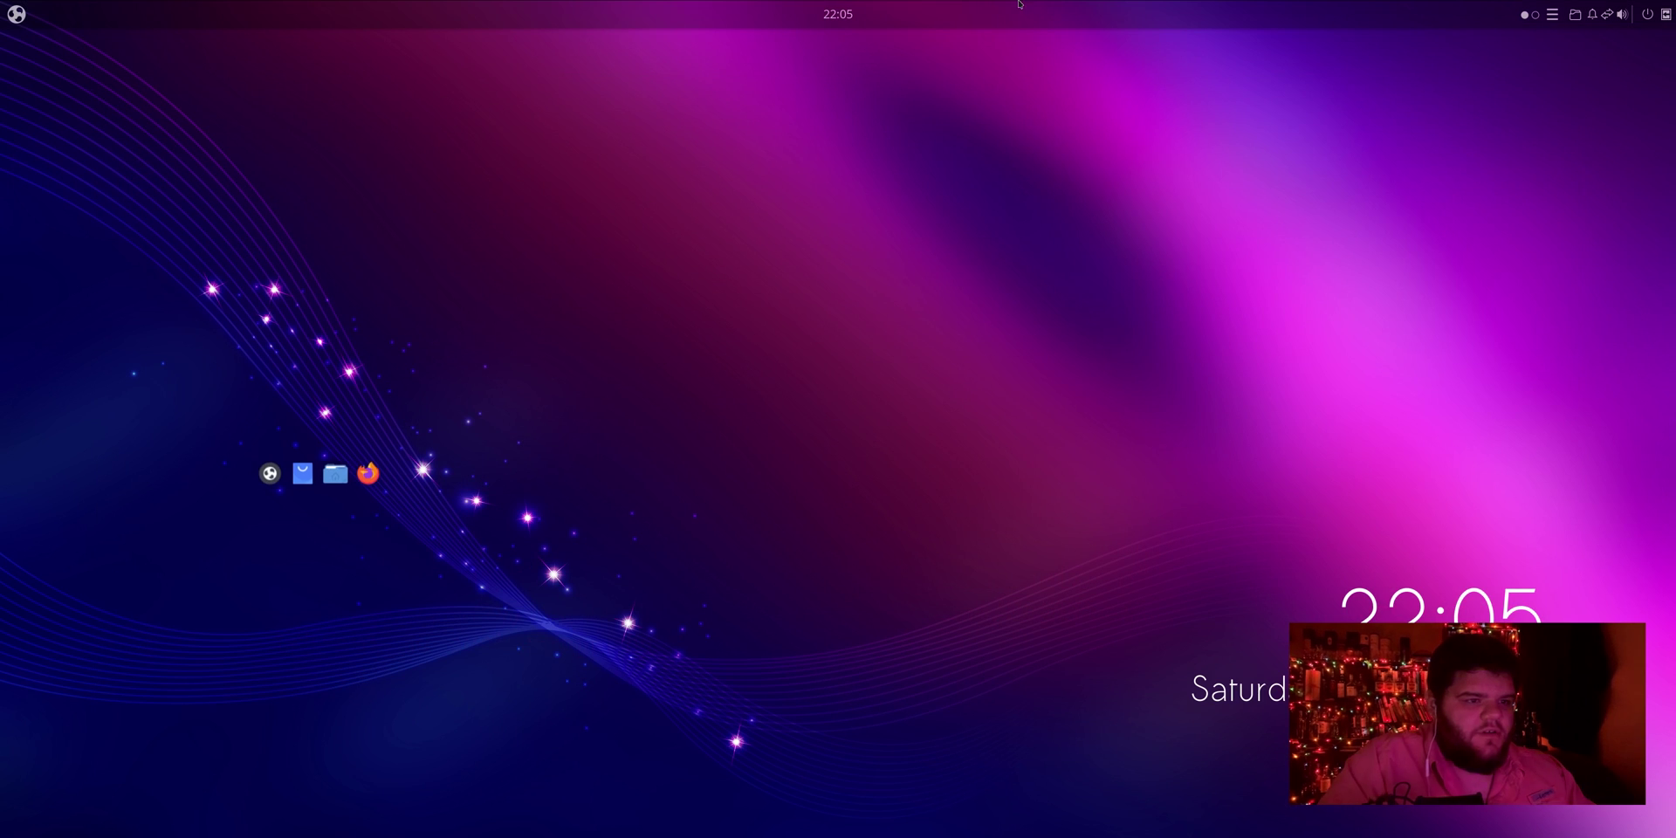
click(1590, 44)
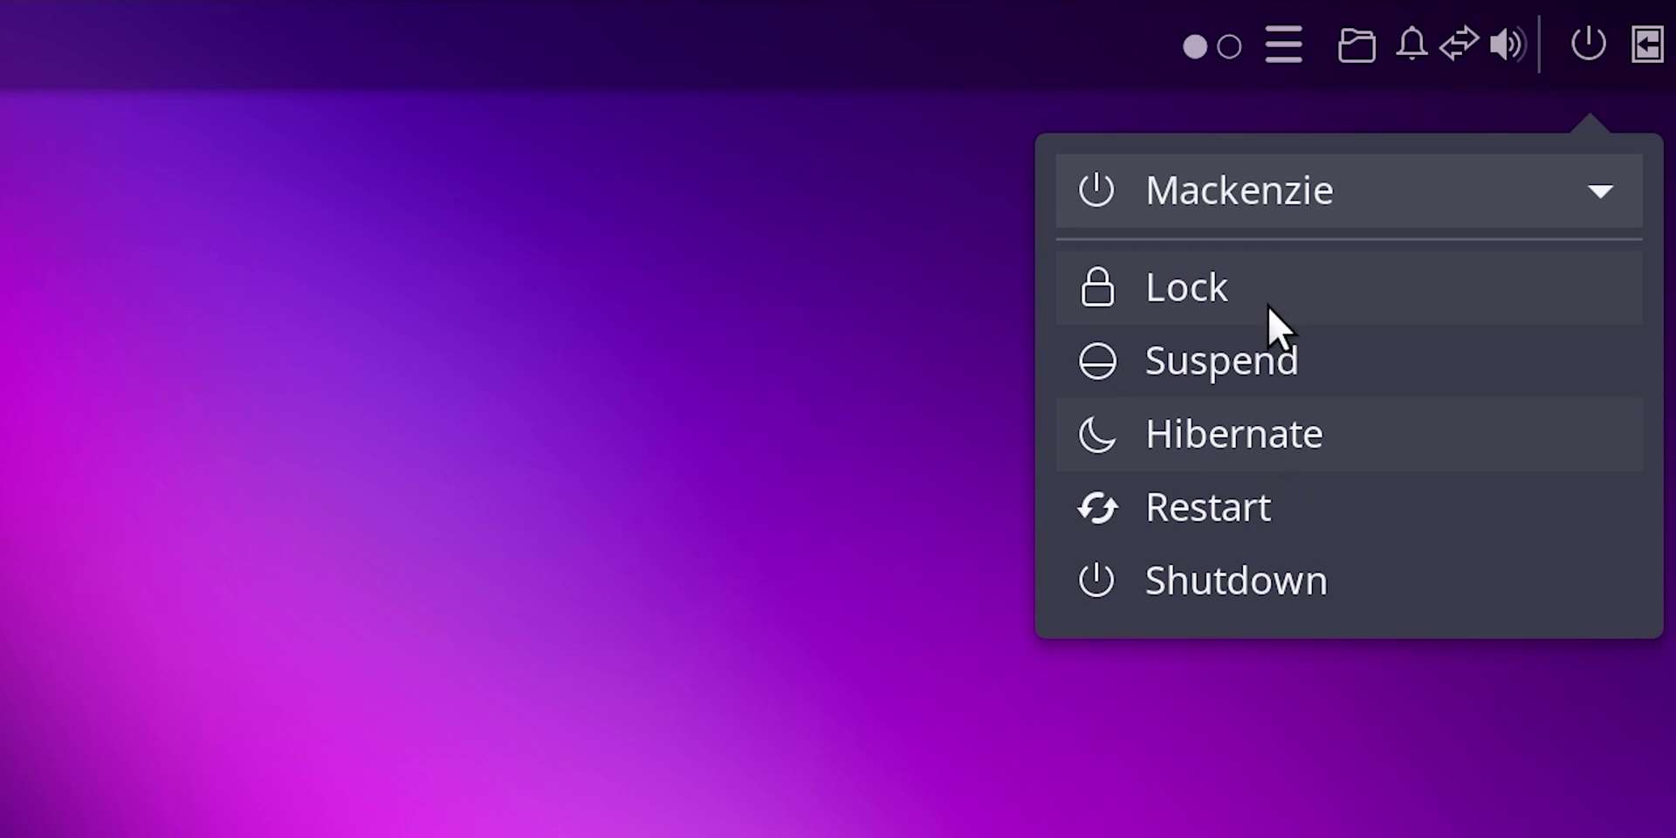
click(1521, 218)
click(1279, 262)
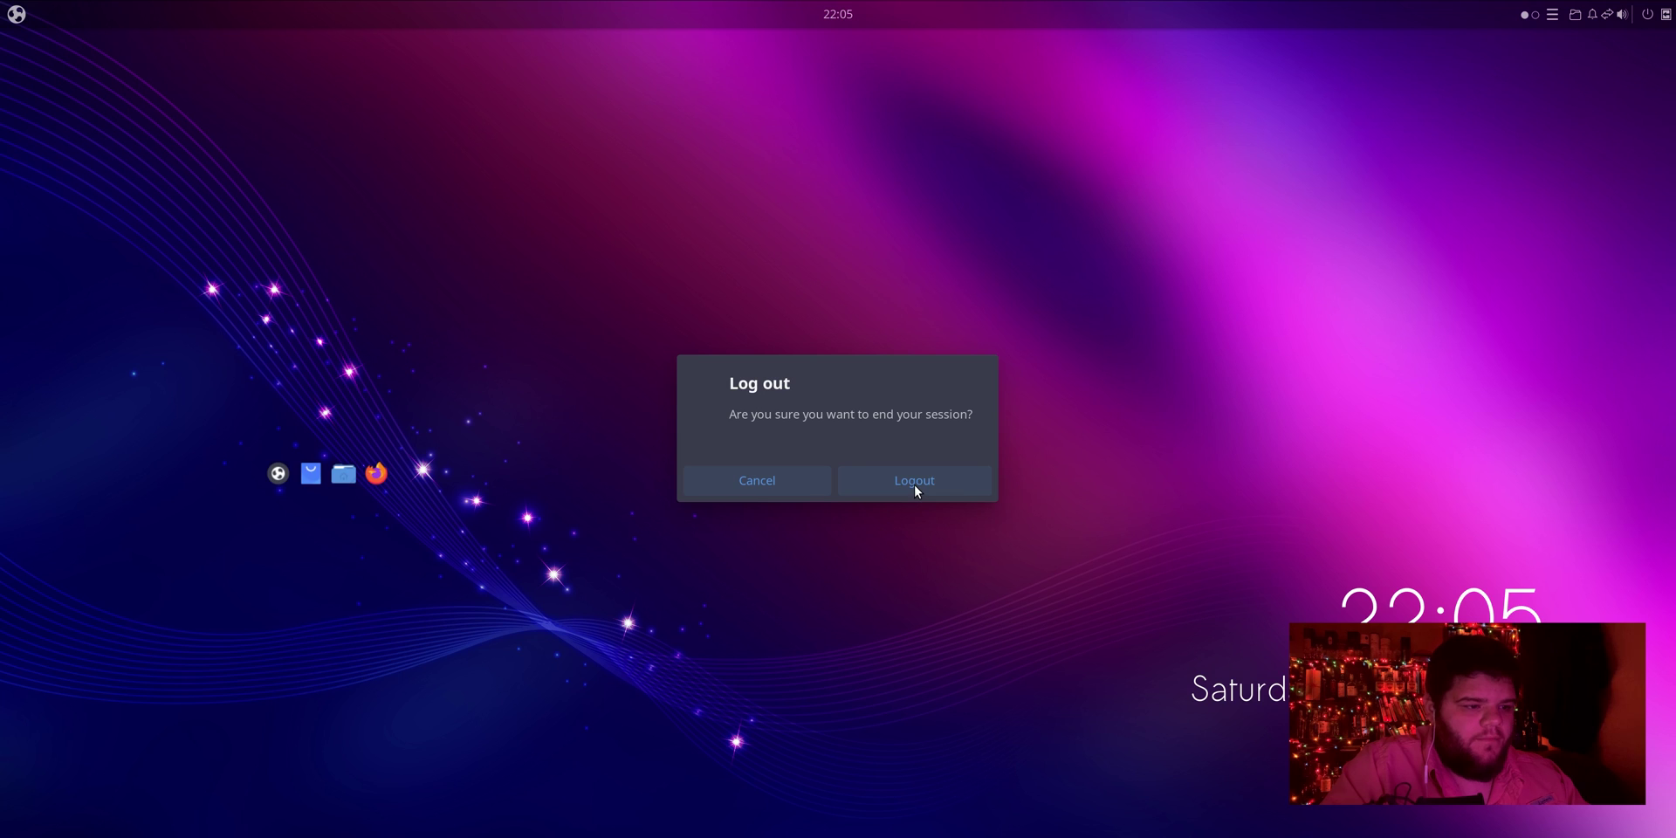
click(909, 483)
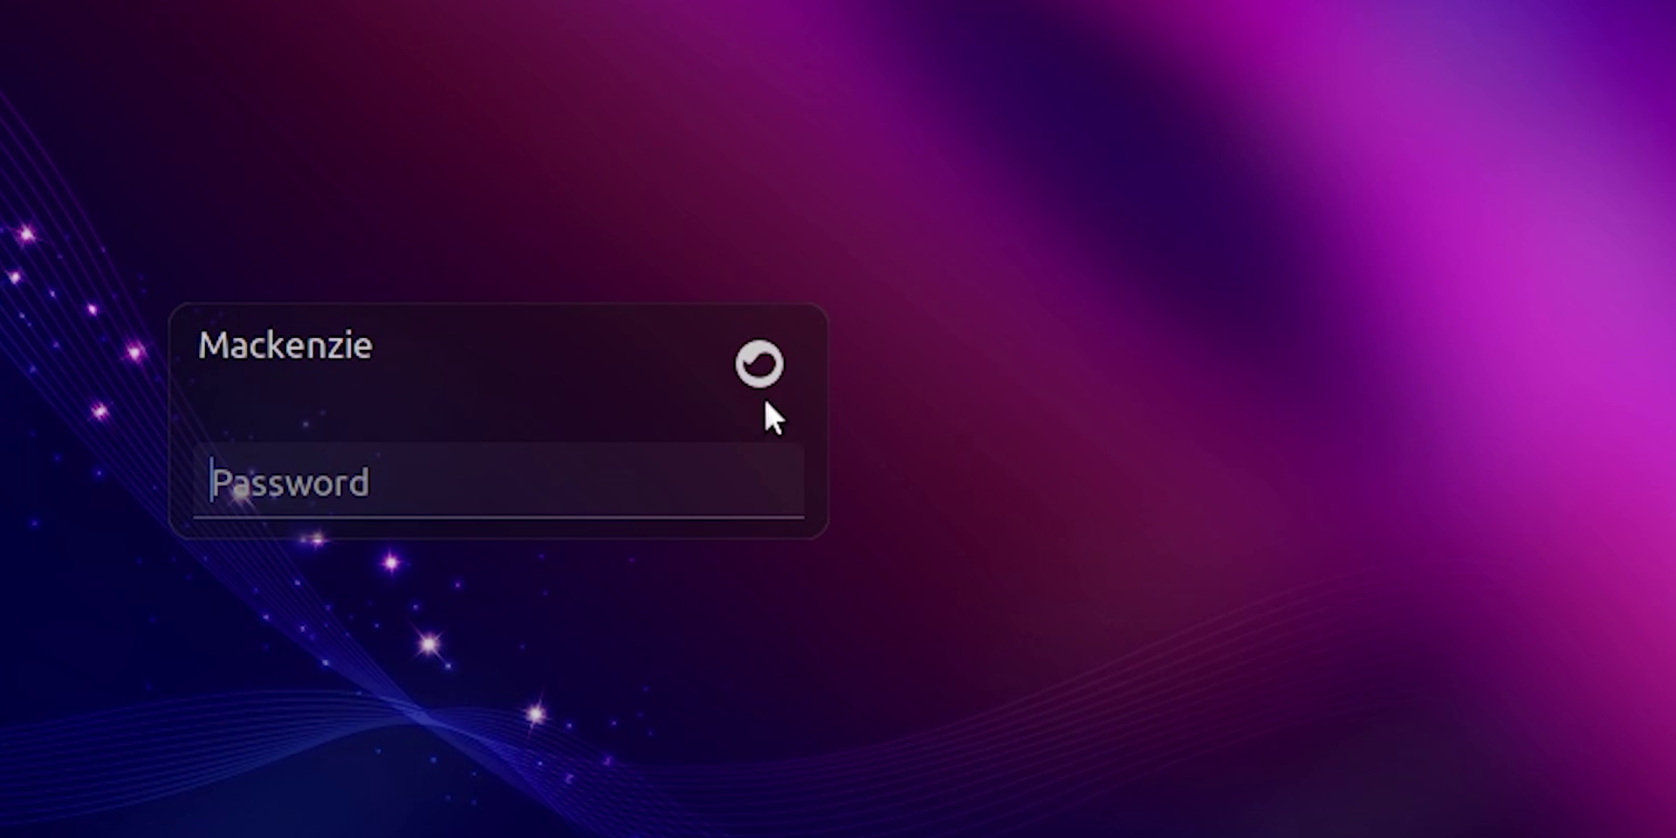
Step: Choose the Sway session on the login screen and enter the account password
click(758, 374)
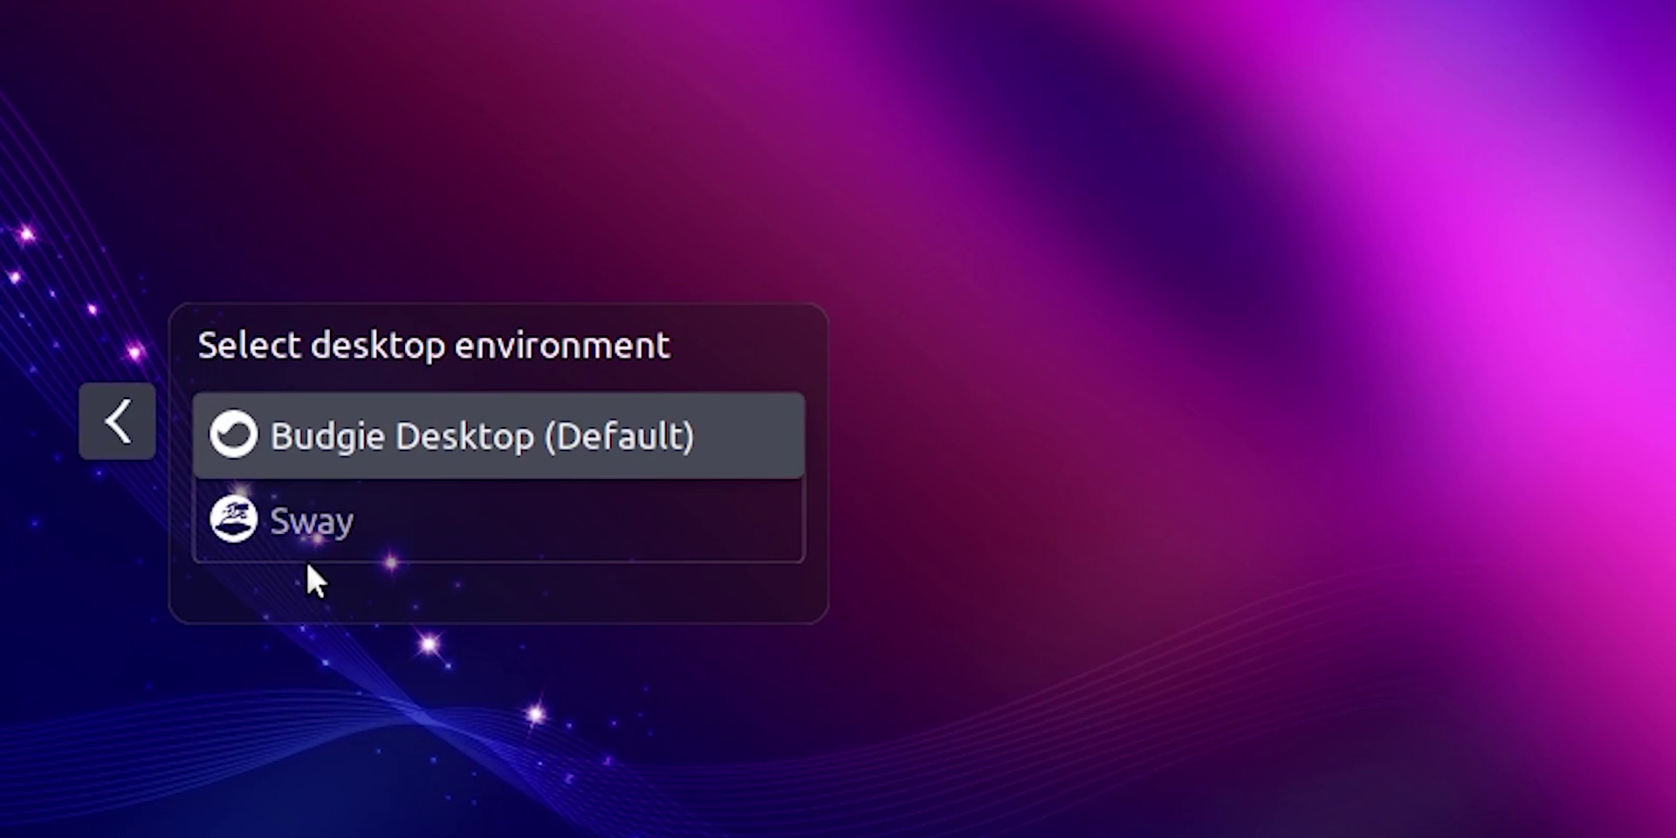
click(307, 521)
text(****)
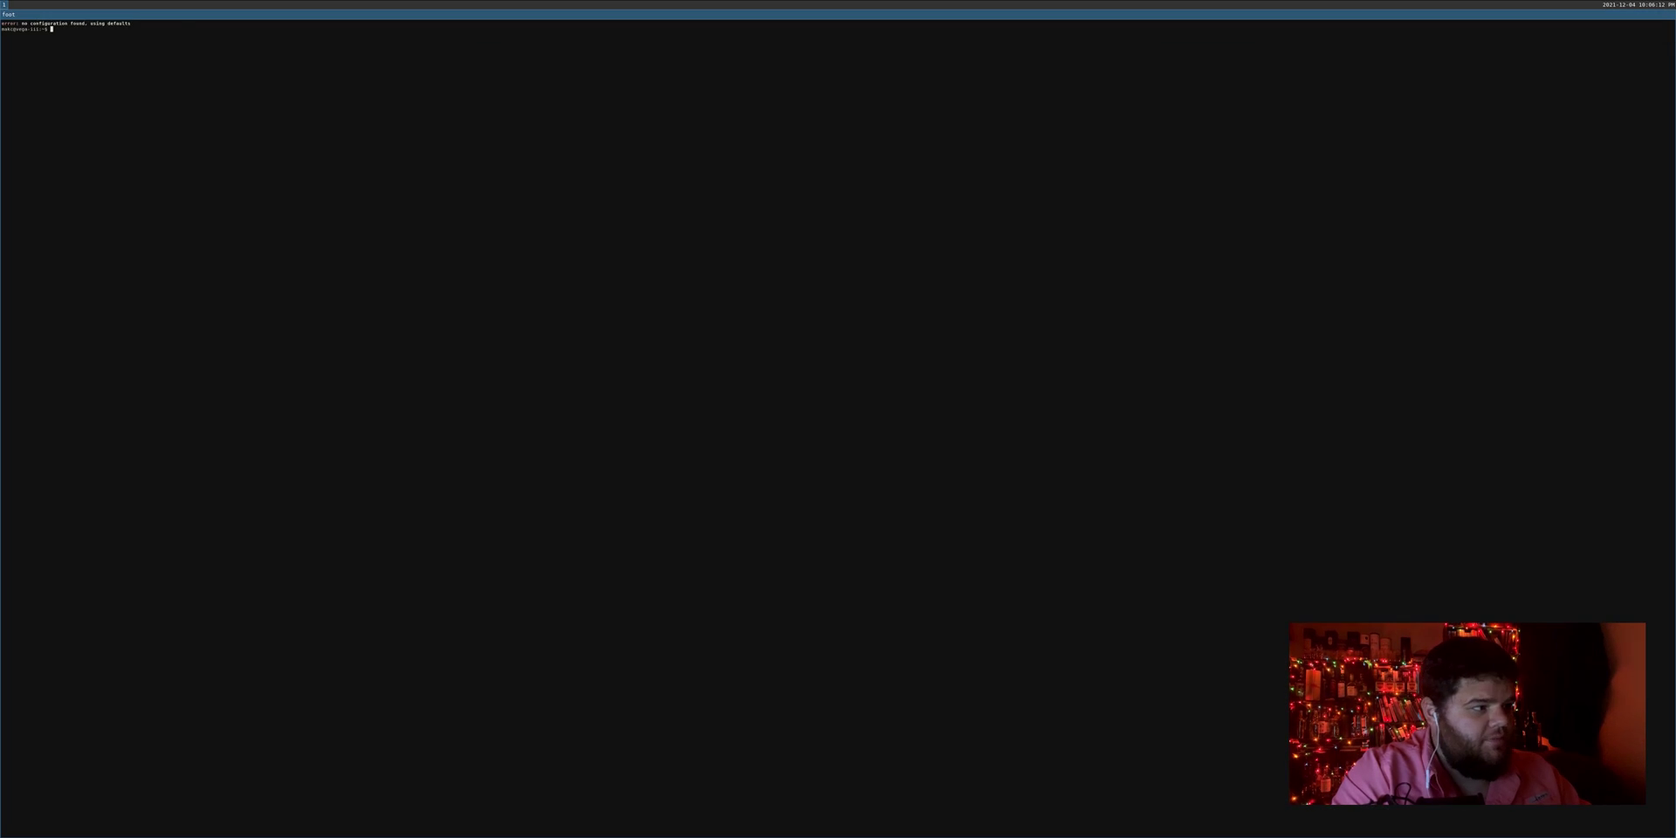
Step: Enlarge the terminal text, open tiled terminals with $mod+Return, and close extras with $mod+Shift+q
key(ctrl+plus)
key(ctrl+plus)
key(ctrl+plus)
key(ctrl+plus)
key(ctrl+plus)
key(ctrl+plus)
key(ctrl+plus)
key(ctrl+plus)
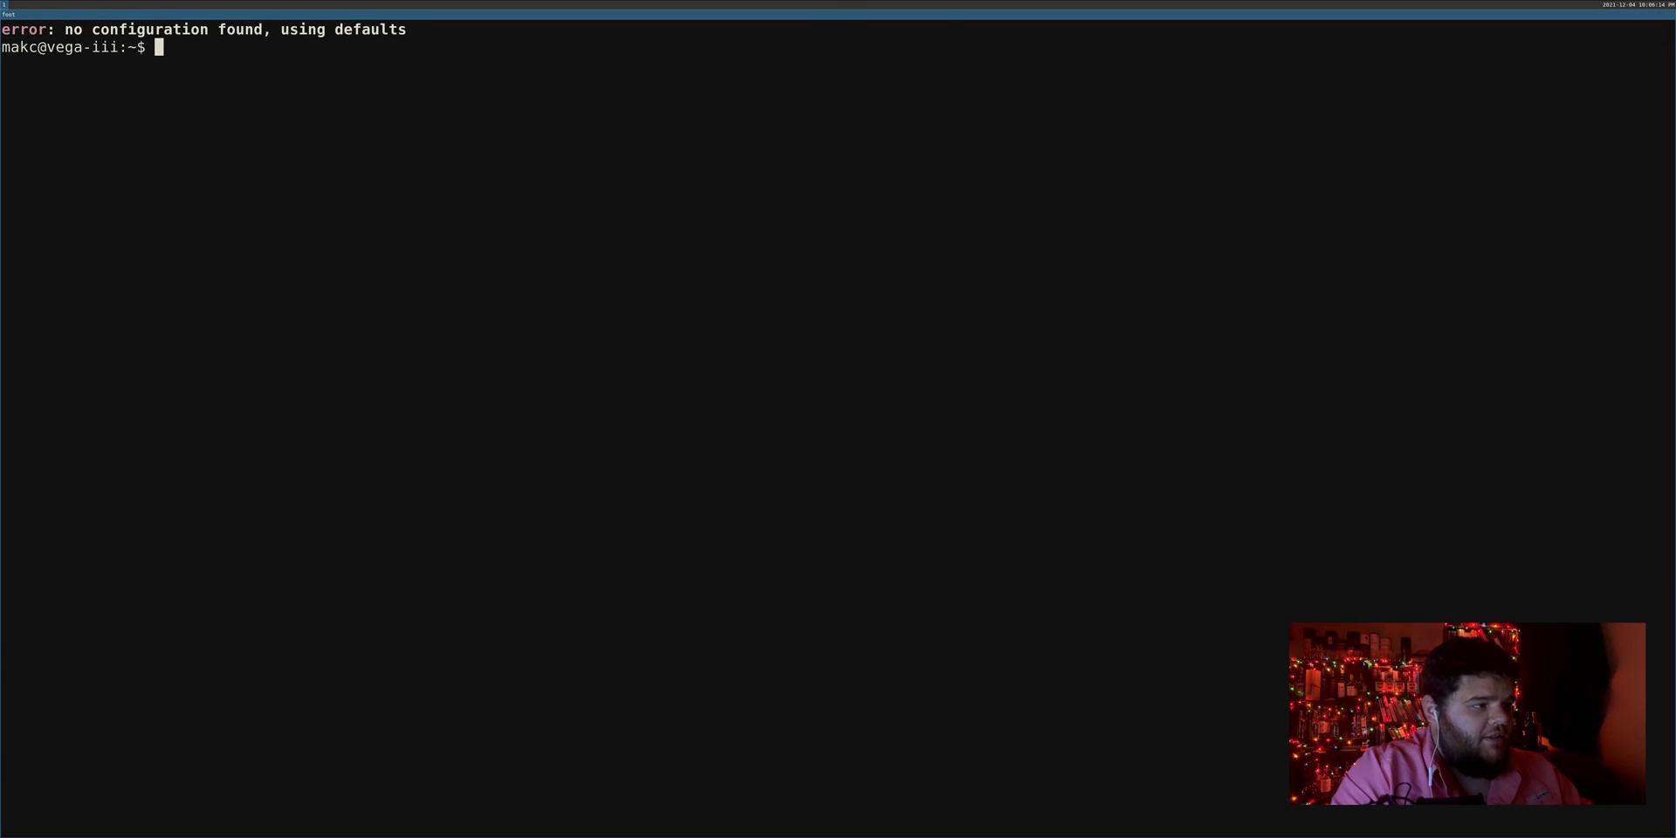
key(super+Return)
key(super+Return)
key(super+shift+q)
key(super+shift+q)
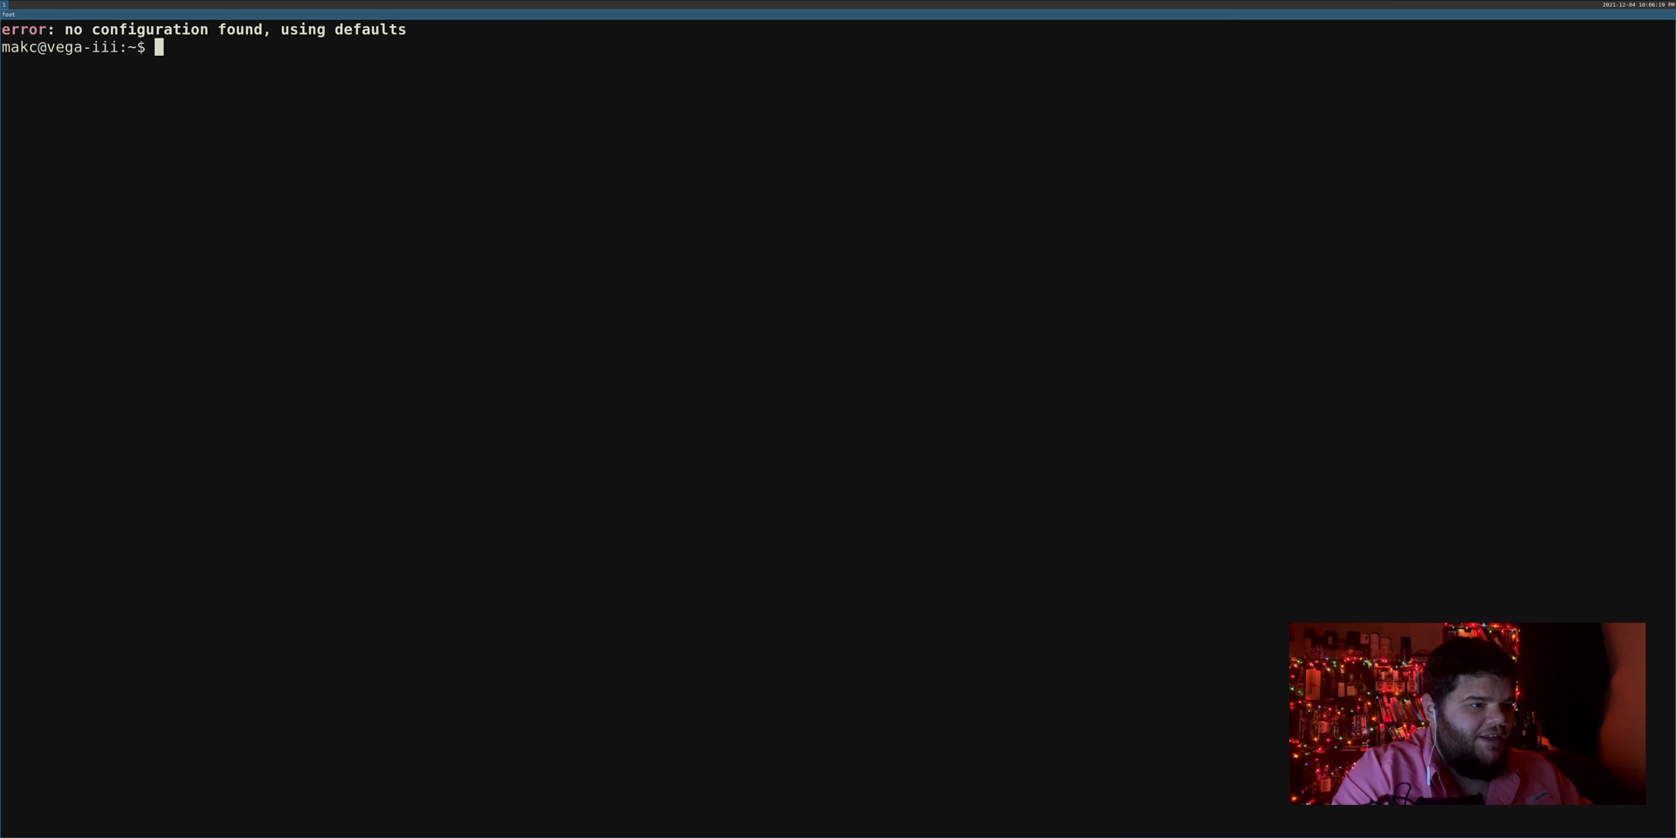
key(ctrl+plus)
key(ctrl+plus)
key(ctrl+plus)
key(ctrl+plus)
key(ctrl+plus)
key(ctrl+plus)
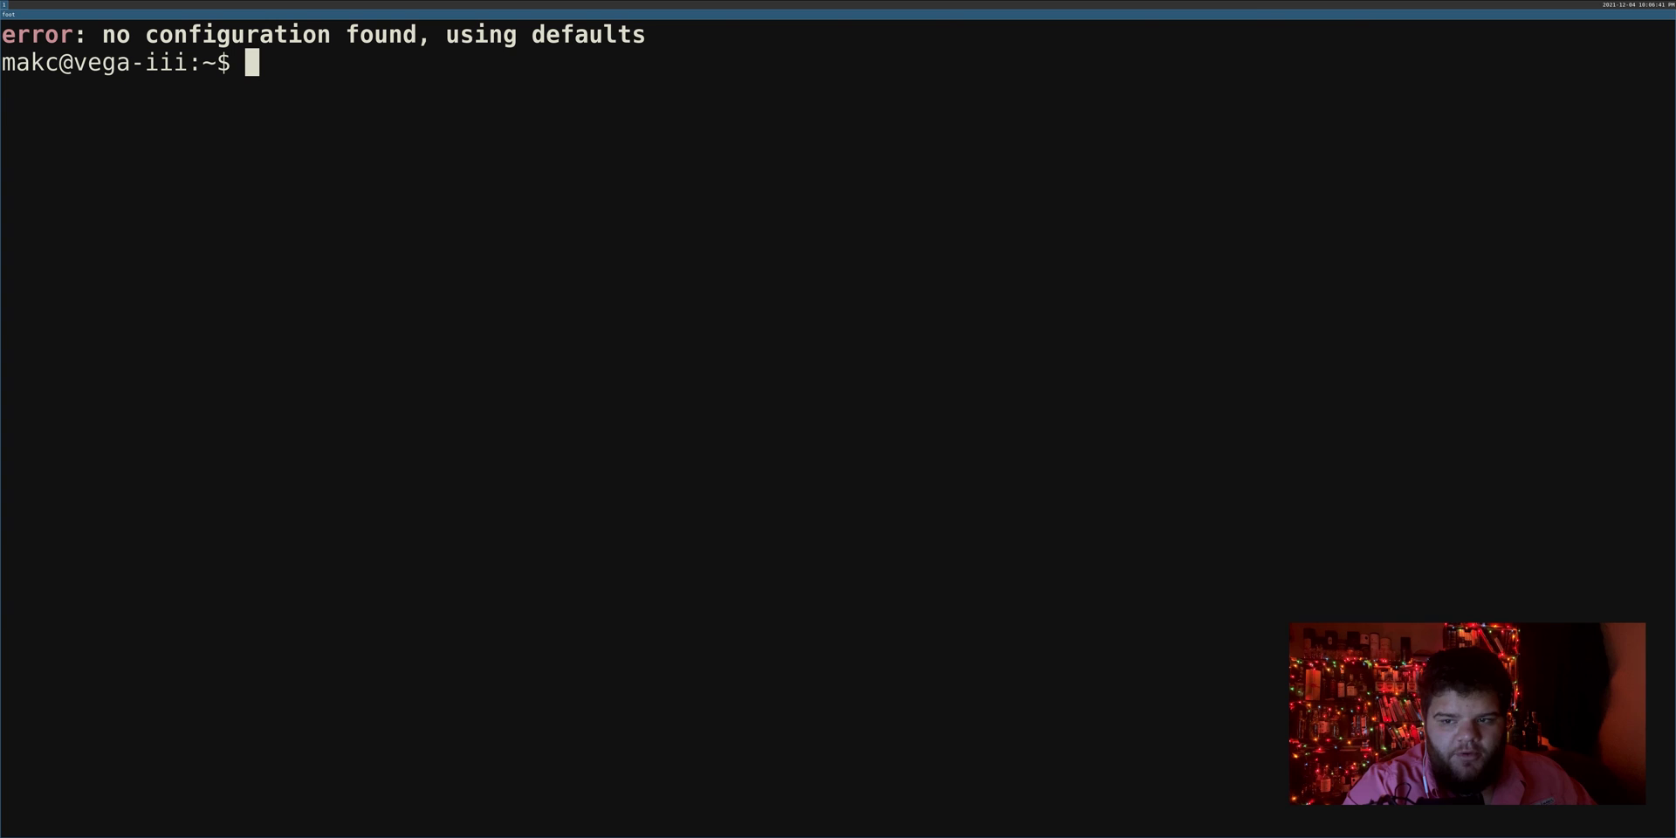
key(super+Return)
key(super+Return)
key(super+Return)
key(super+Return)
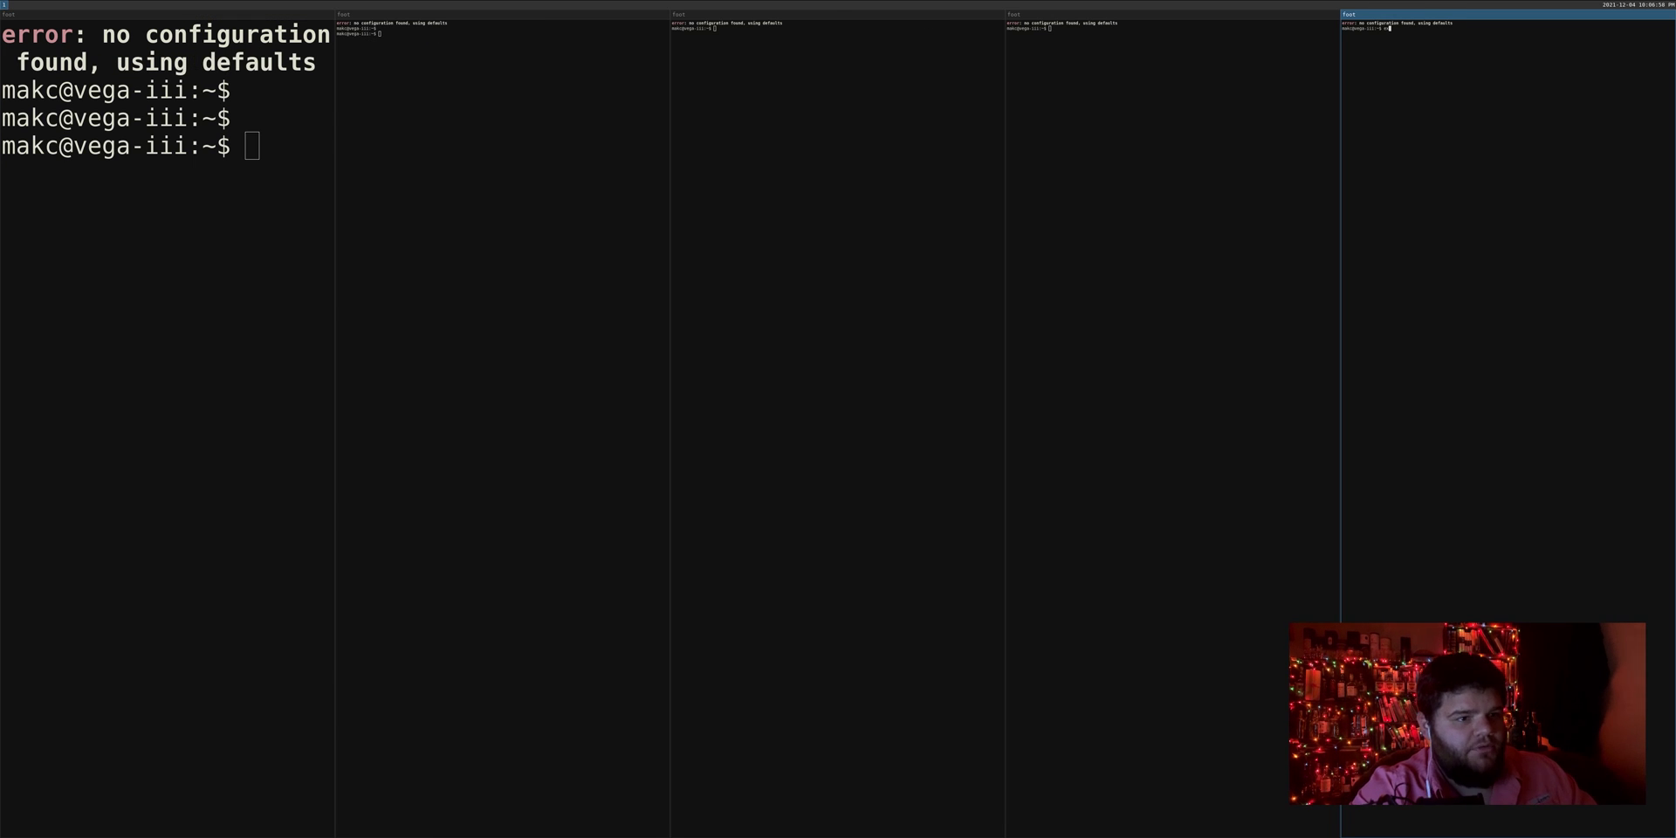
key(super+shift+q)
key(super+shift+q)
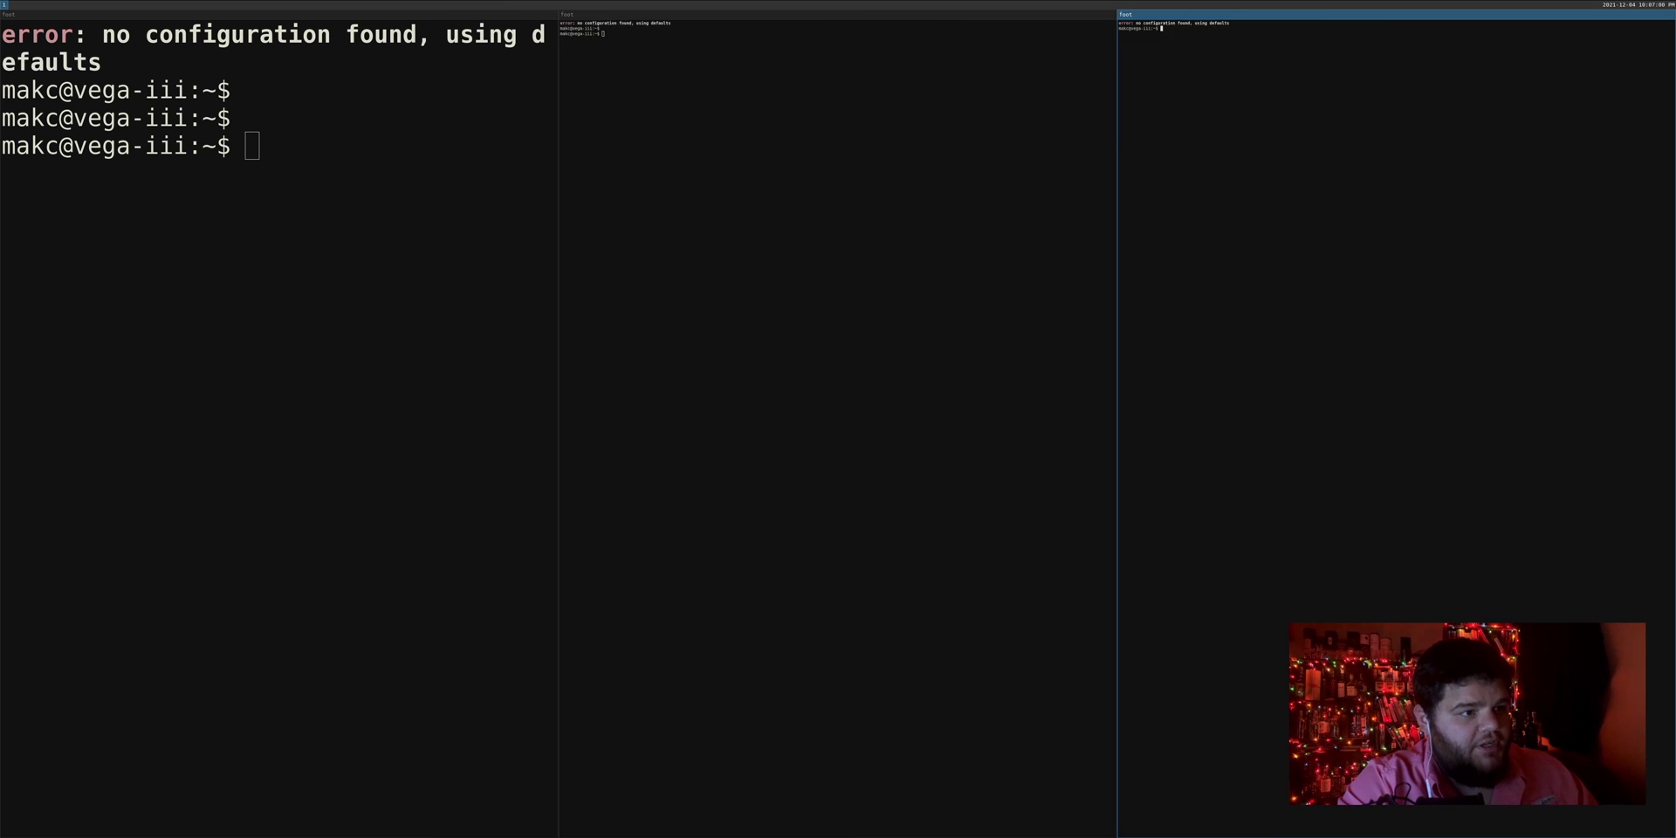
key(super+shift+q)
key(super+shift+q)
Step: Open .config/sway/config in Vim
text(v .co)
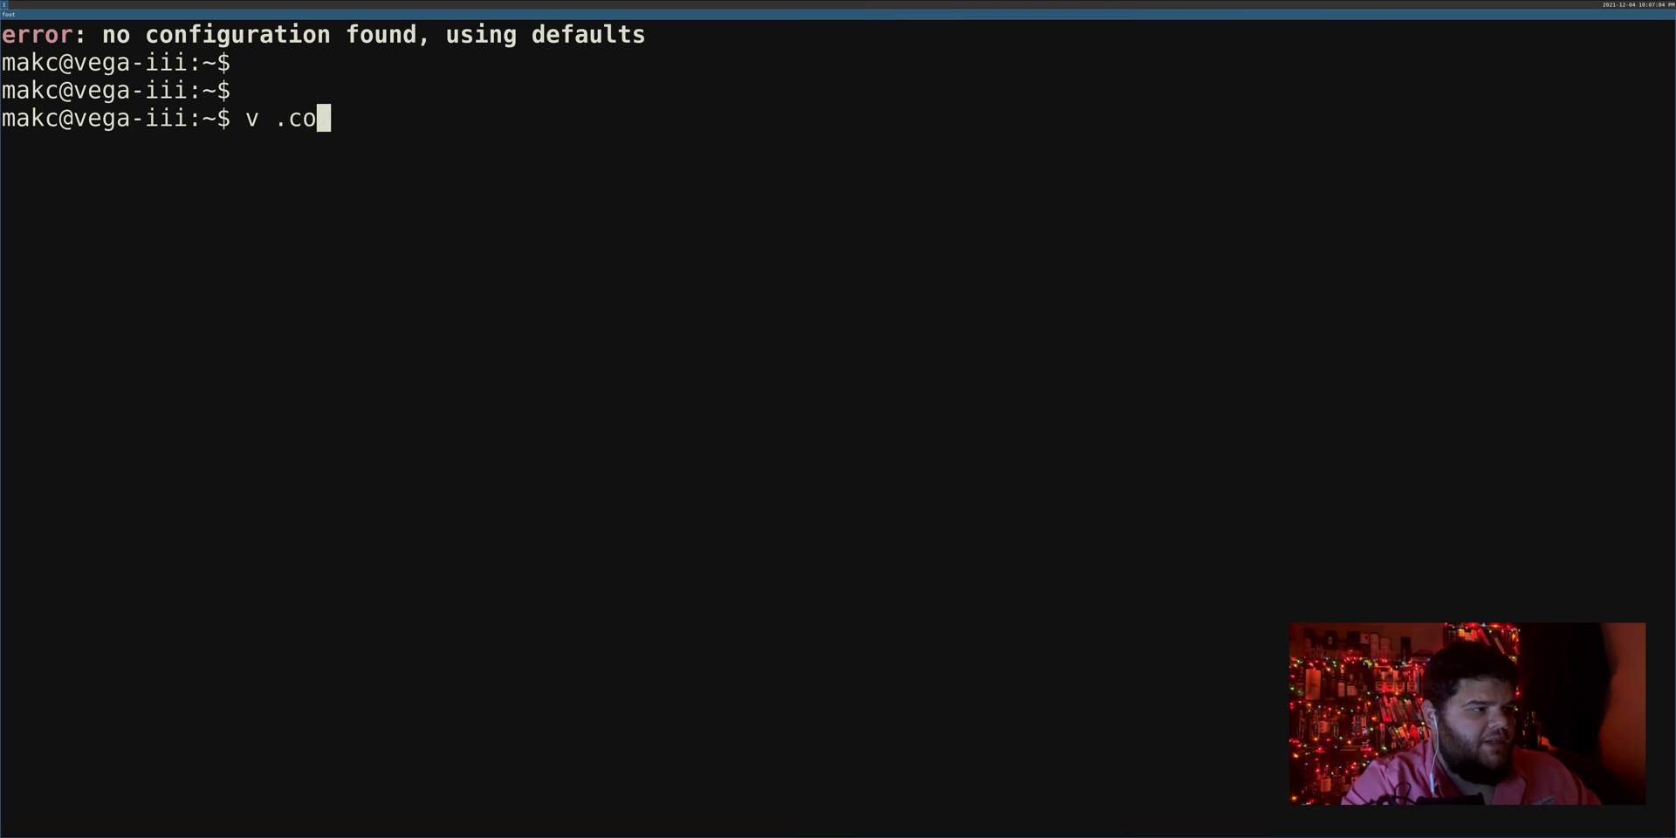
text(nfig/sw)
key(Tab)
key(Tab)
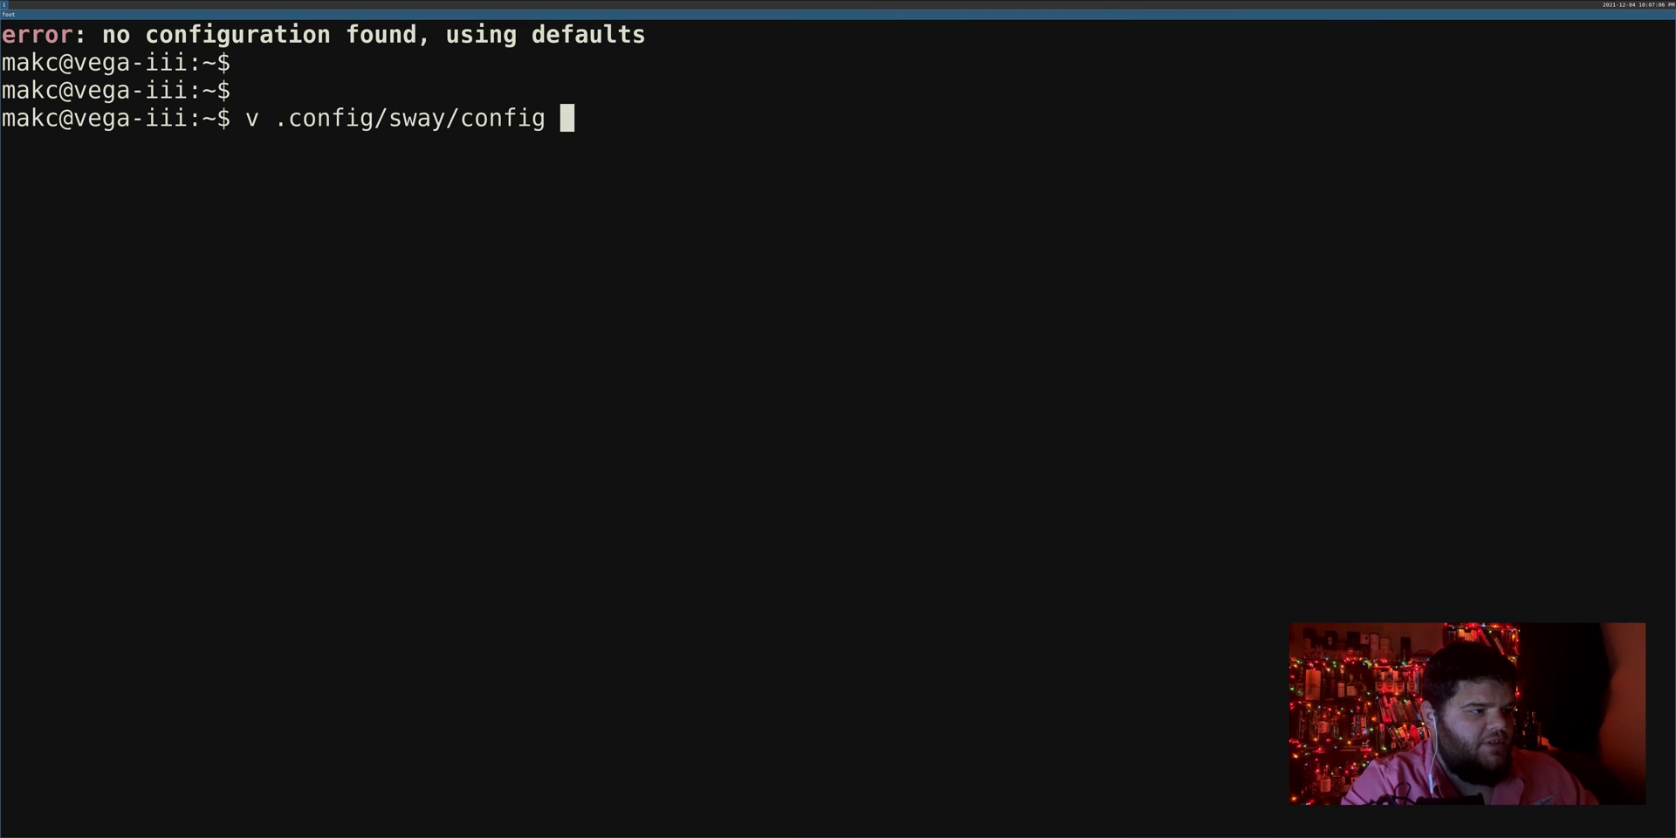
key(Return)
text(vim .config/s)
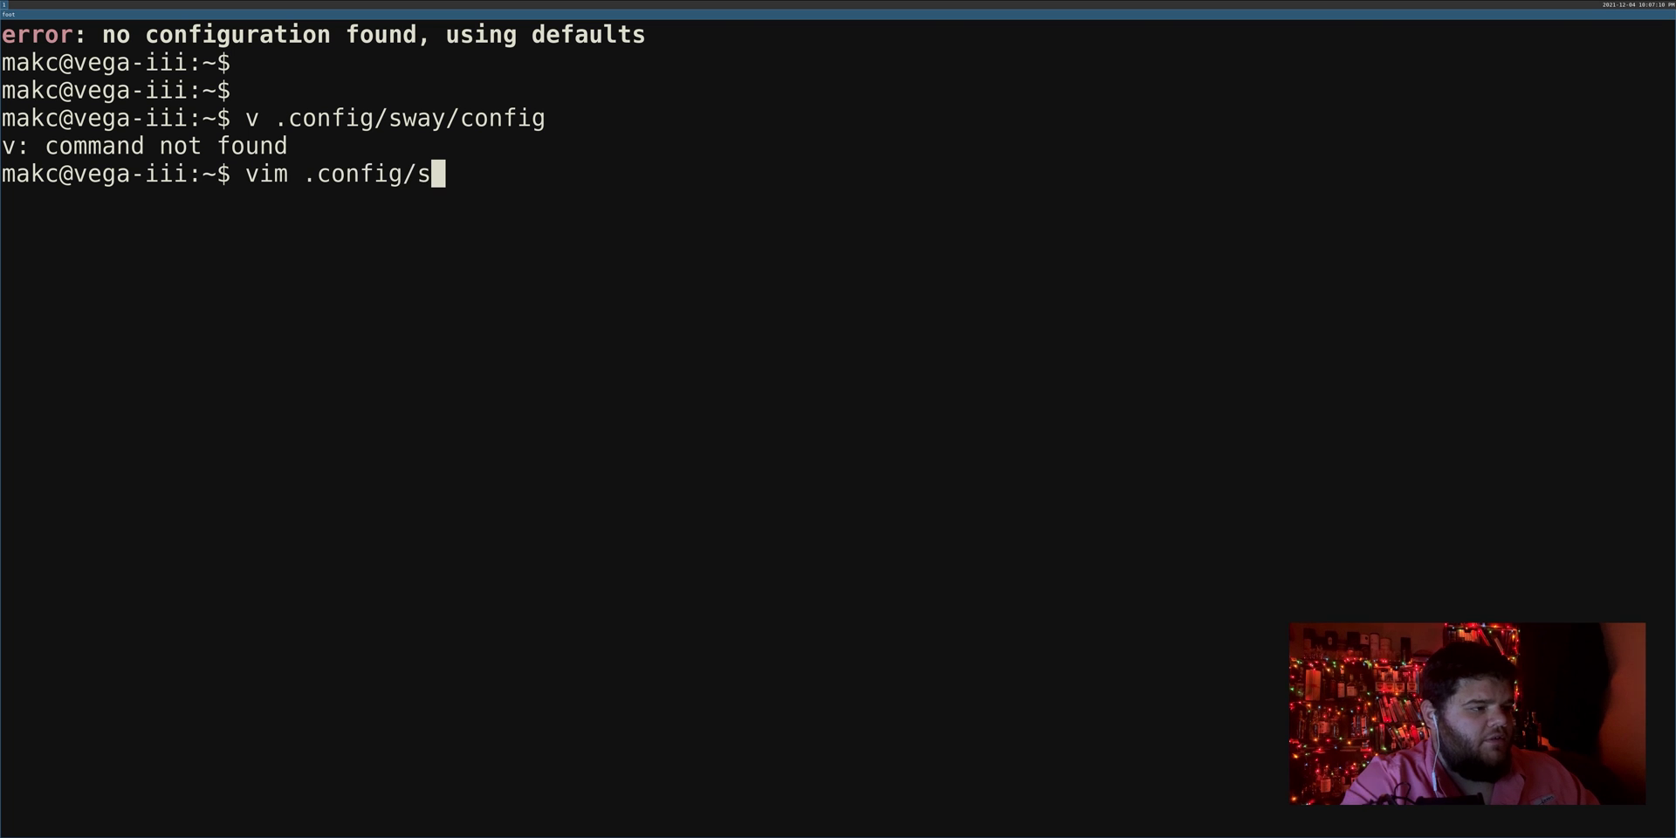
text(way/c)
key(Tab)
key(Return)
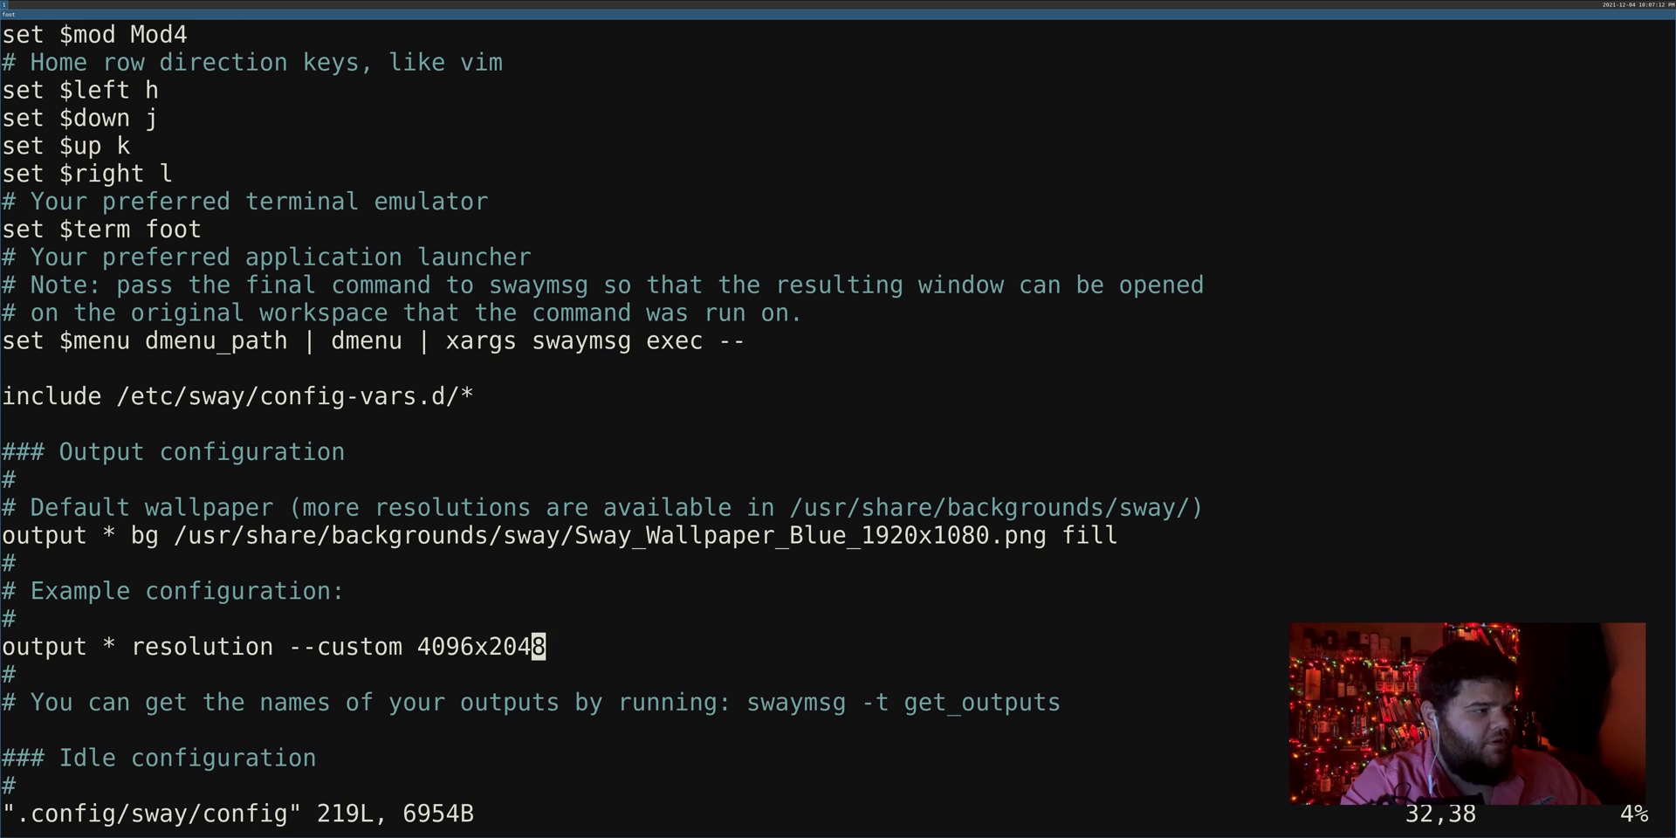
Step: Browse the Basics key bindings: reload, kill window and the $menu launcher lines
key(j)
scroll(818, 425, down, 2)
key(k)
key(k)
key(k)
key(k)
key(k)
key(k)
key(k)
key(k)
key(k)
key(k)
key(k)
key(k)
key(k)
key(k)
key(k)
key(k)
key(k)
key(k)
key(k)
key(k)
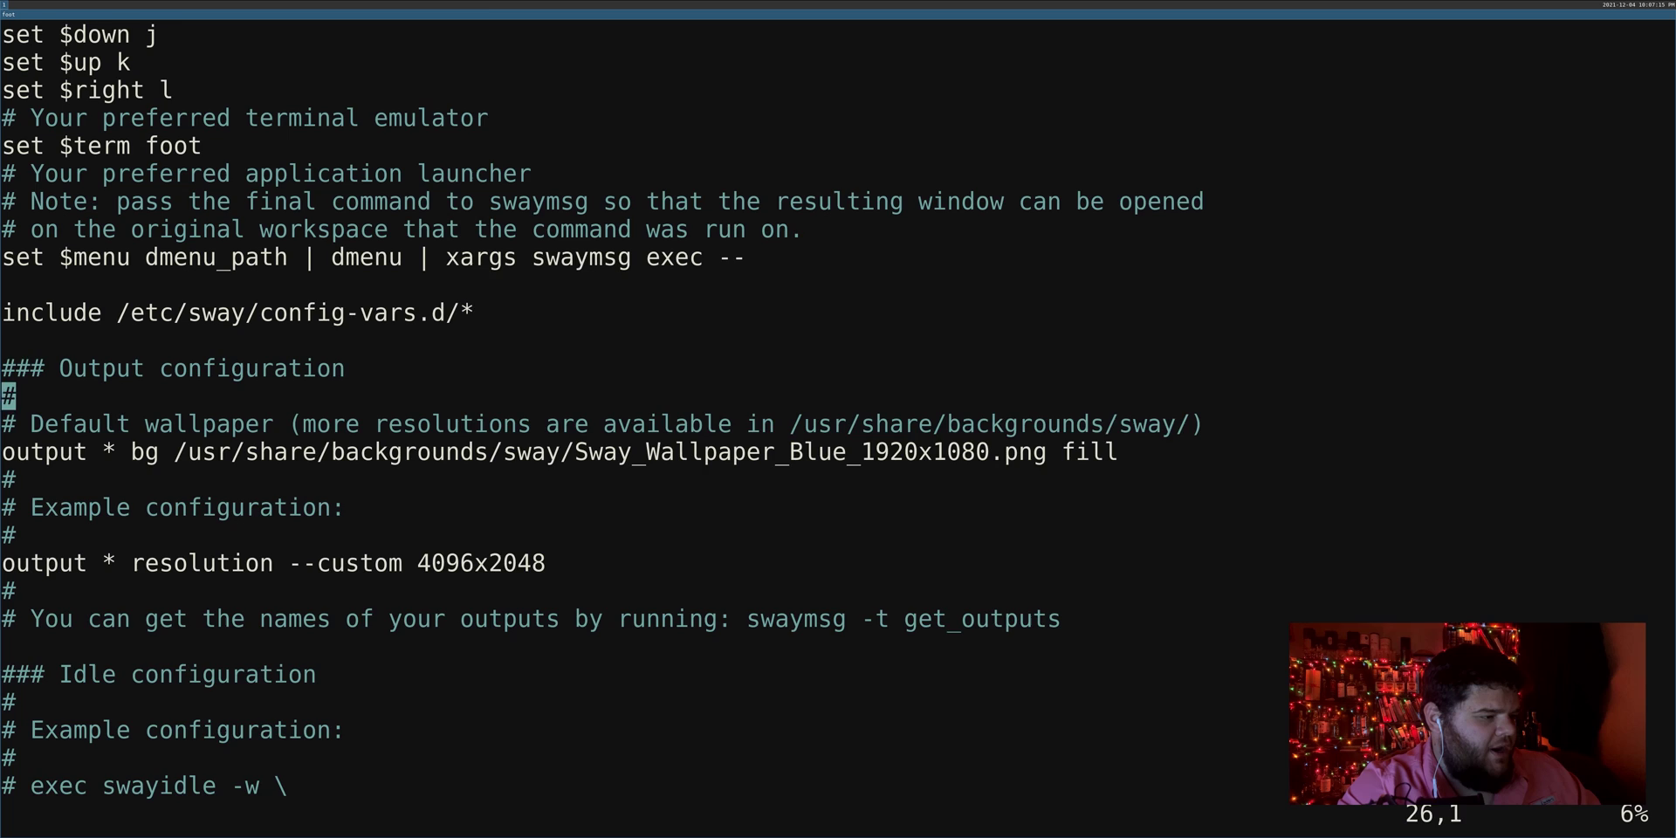
key(j)
key(j)
key(j)
key(j)
key(j)
key(j)
key(j)
key(j)
key(j)
key(j)
key(j)
key(j)
key(j)
key(j)
key(j)
key(j)
key(j)
key(j)
key(j)
key(j)
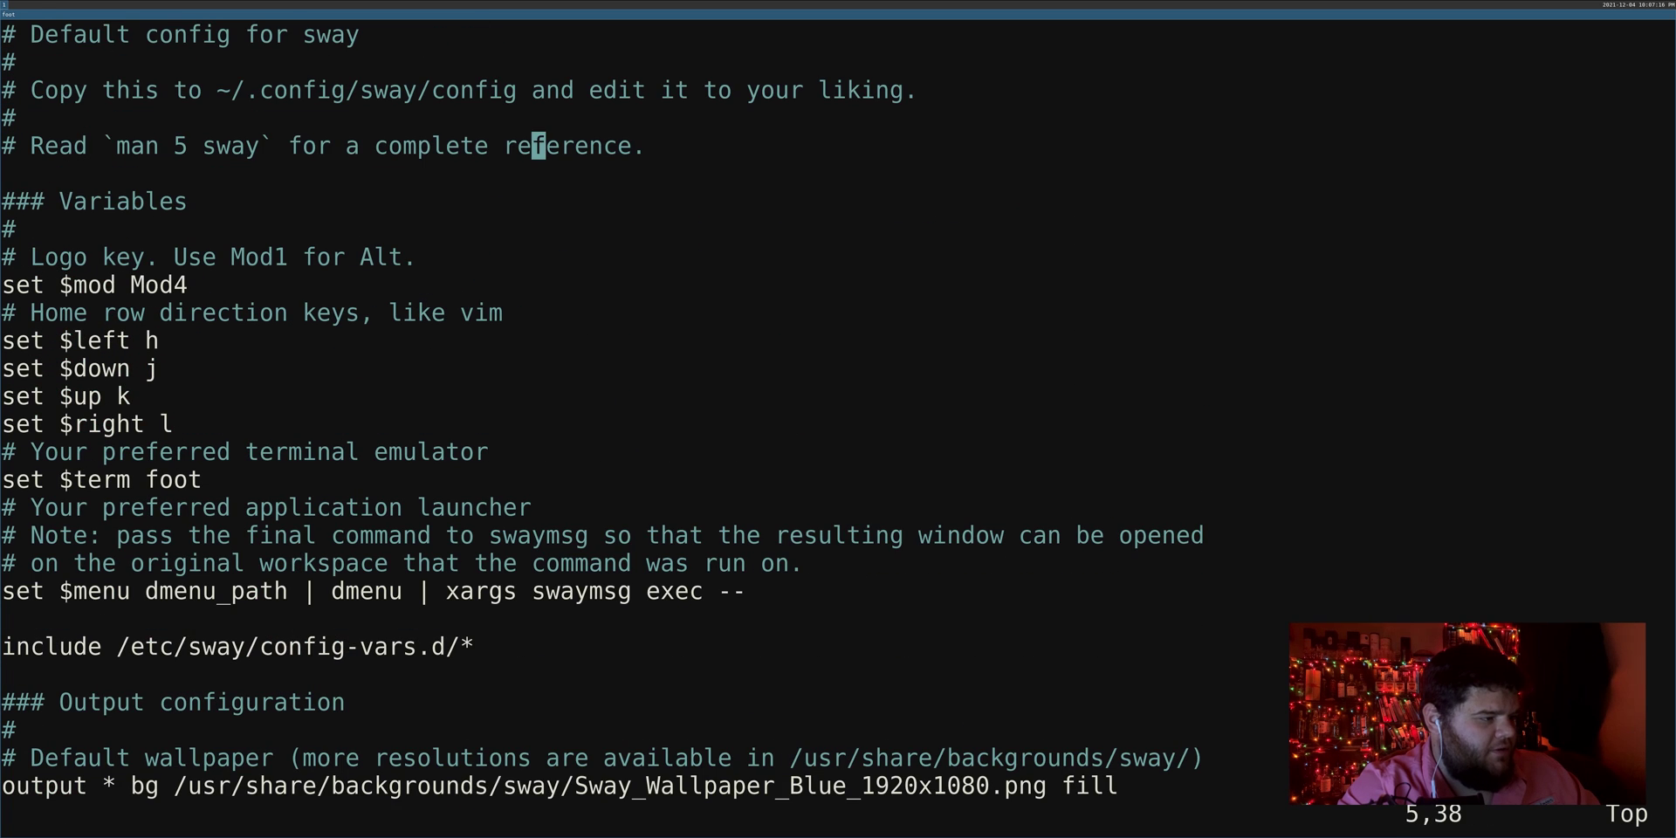
key(j)
key(j)
key(j)
key(j)
key(j)
key(j)
key(j)
key(j)
key(j)
key(j)
key(j)
key(j)
key(j)
key(j)
key(j)
key(j)
key(j)
key(j)
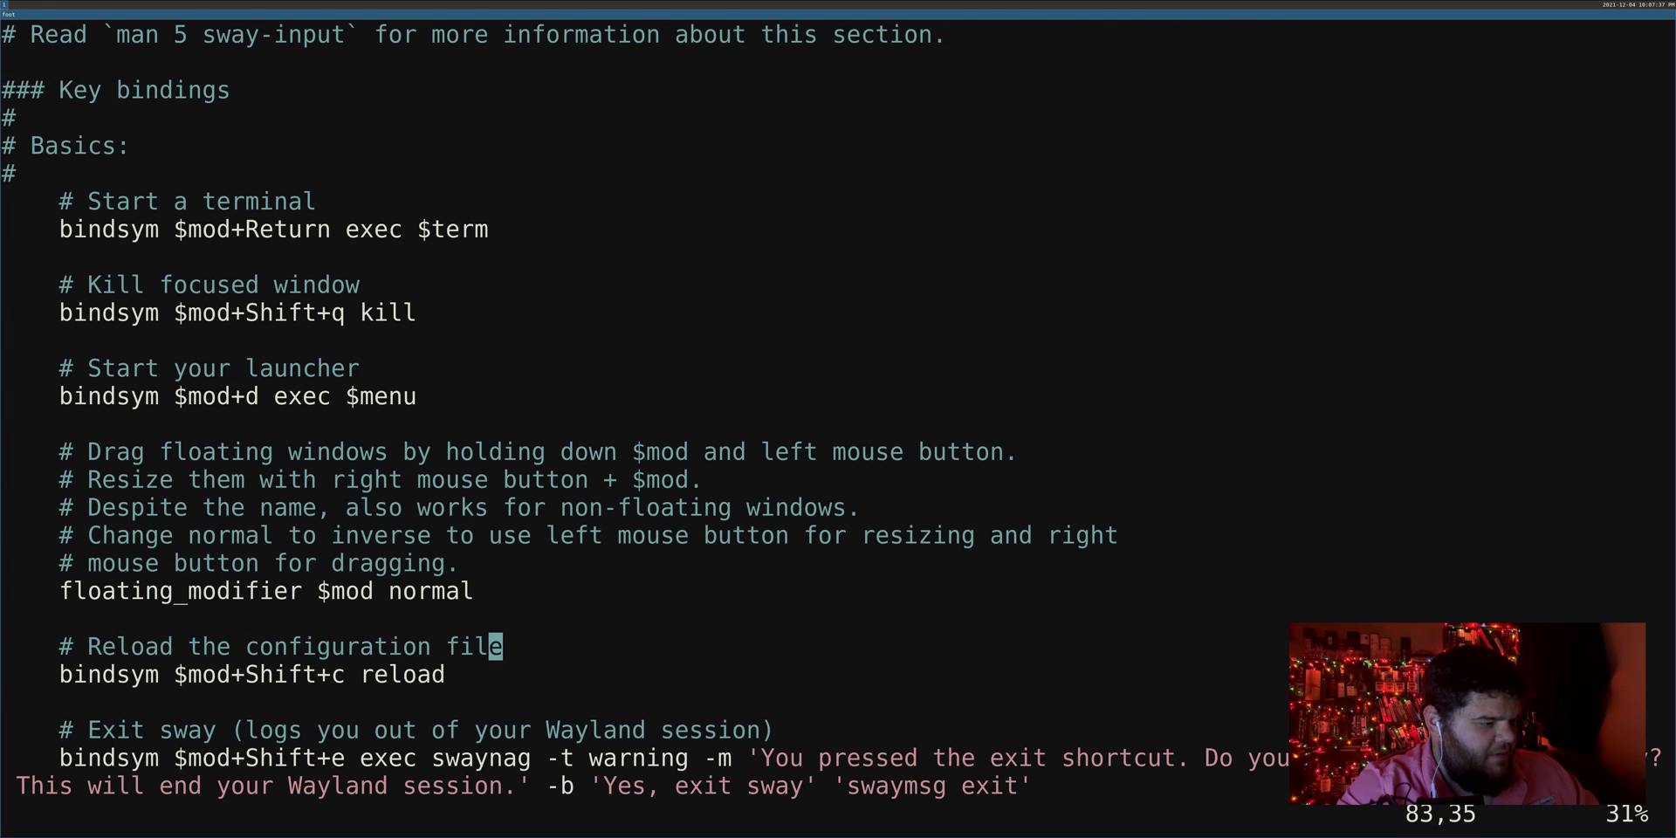
key(k)
click(538, 508)
click(352, 368)
click(410, 313)
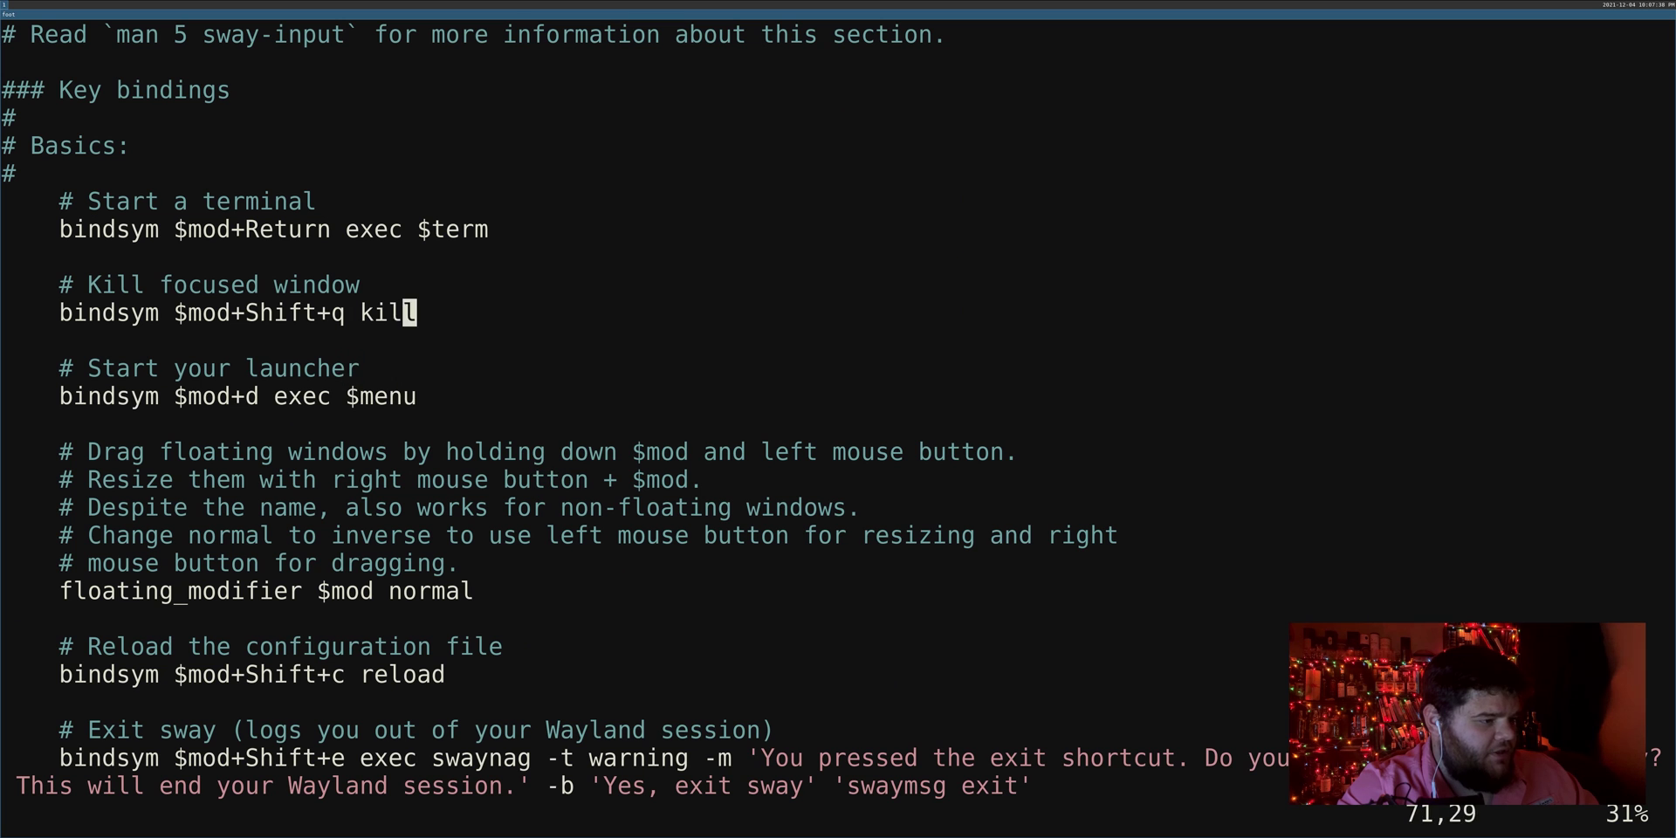
click(410, 395)
click(351, 368)
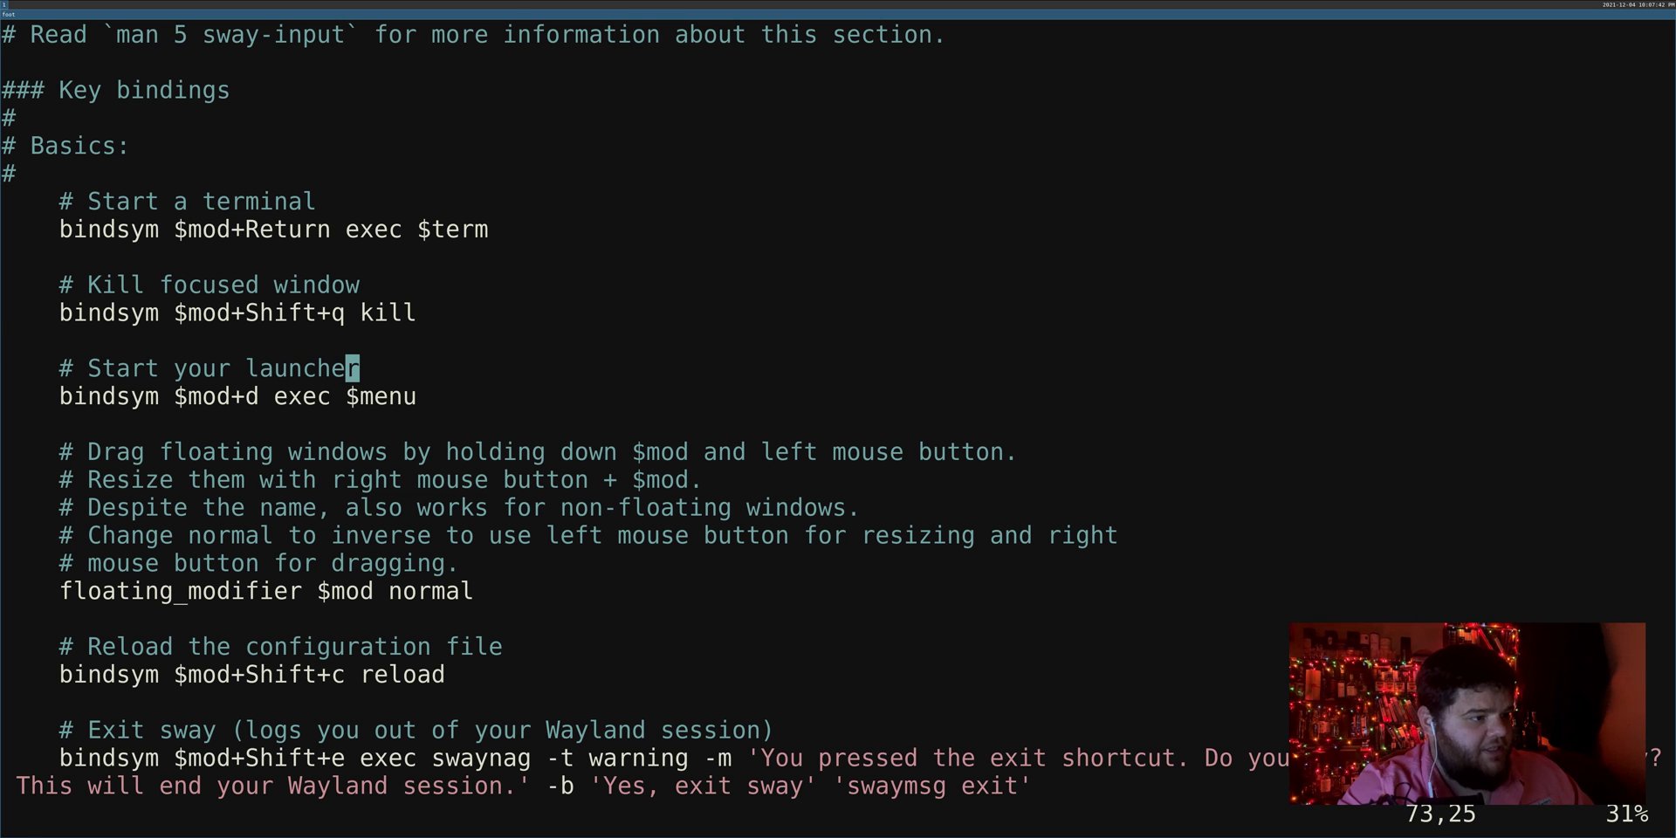
Step: Quit Vim and install dmenu with sudo apt install dmenu
text(:q)
key(Return)
text(sudo )
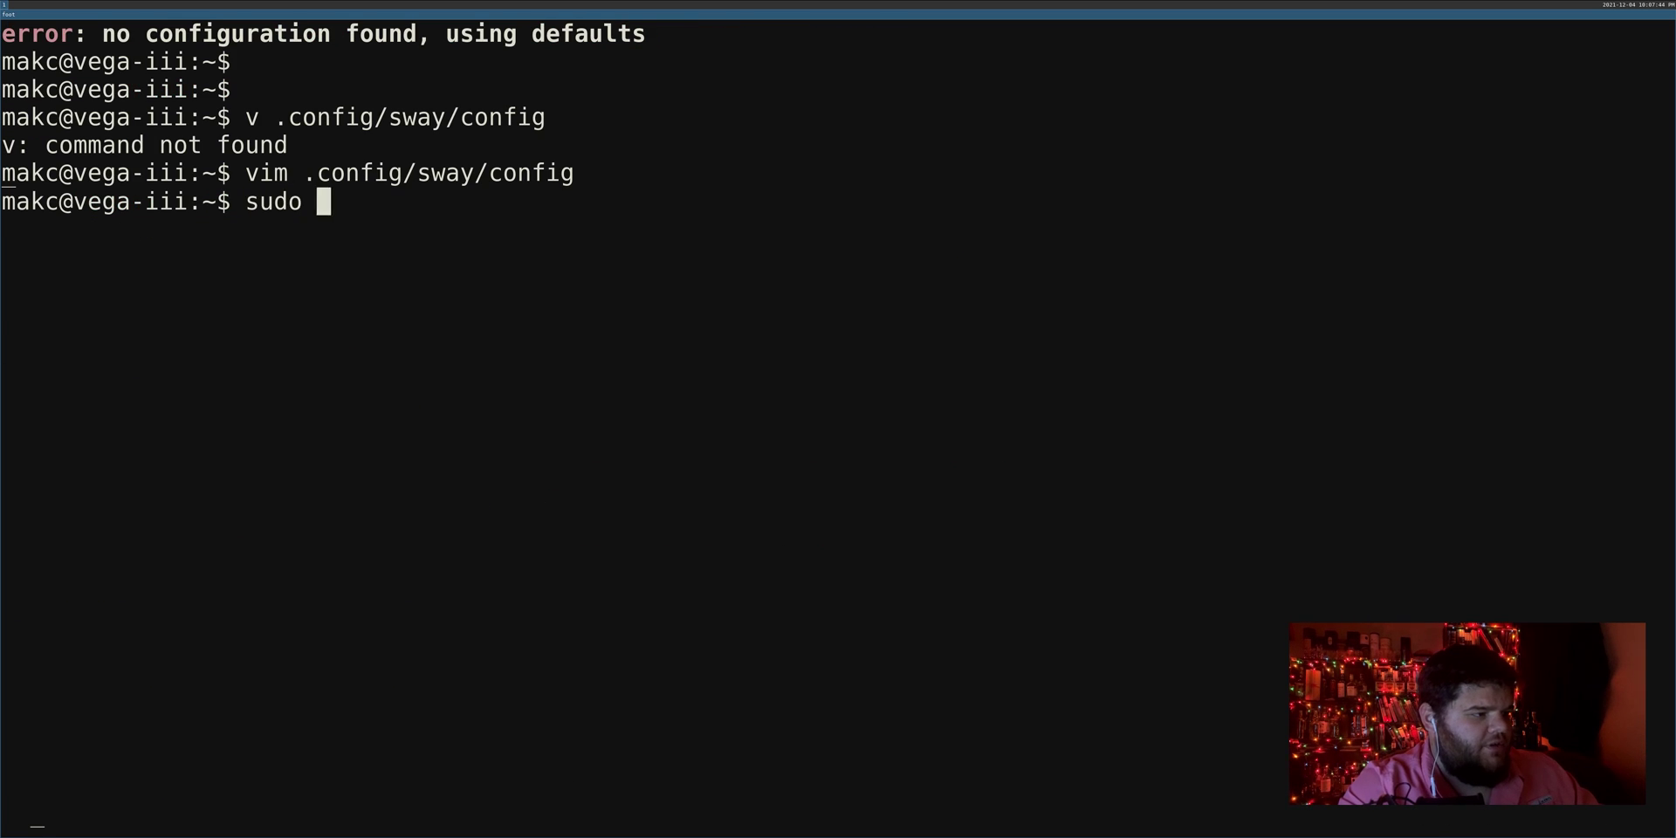
text(apt install dmenu)
key(Return)
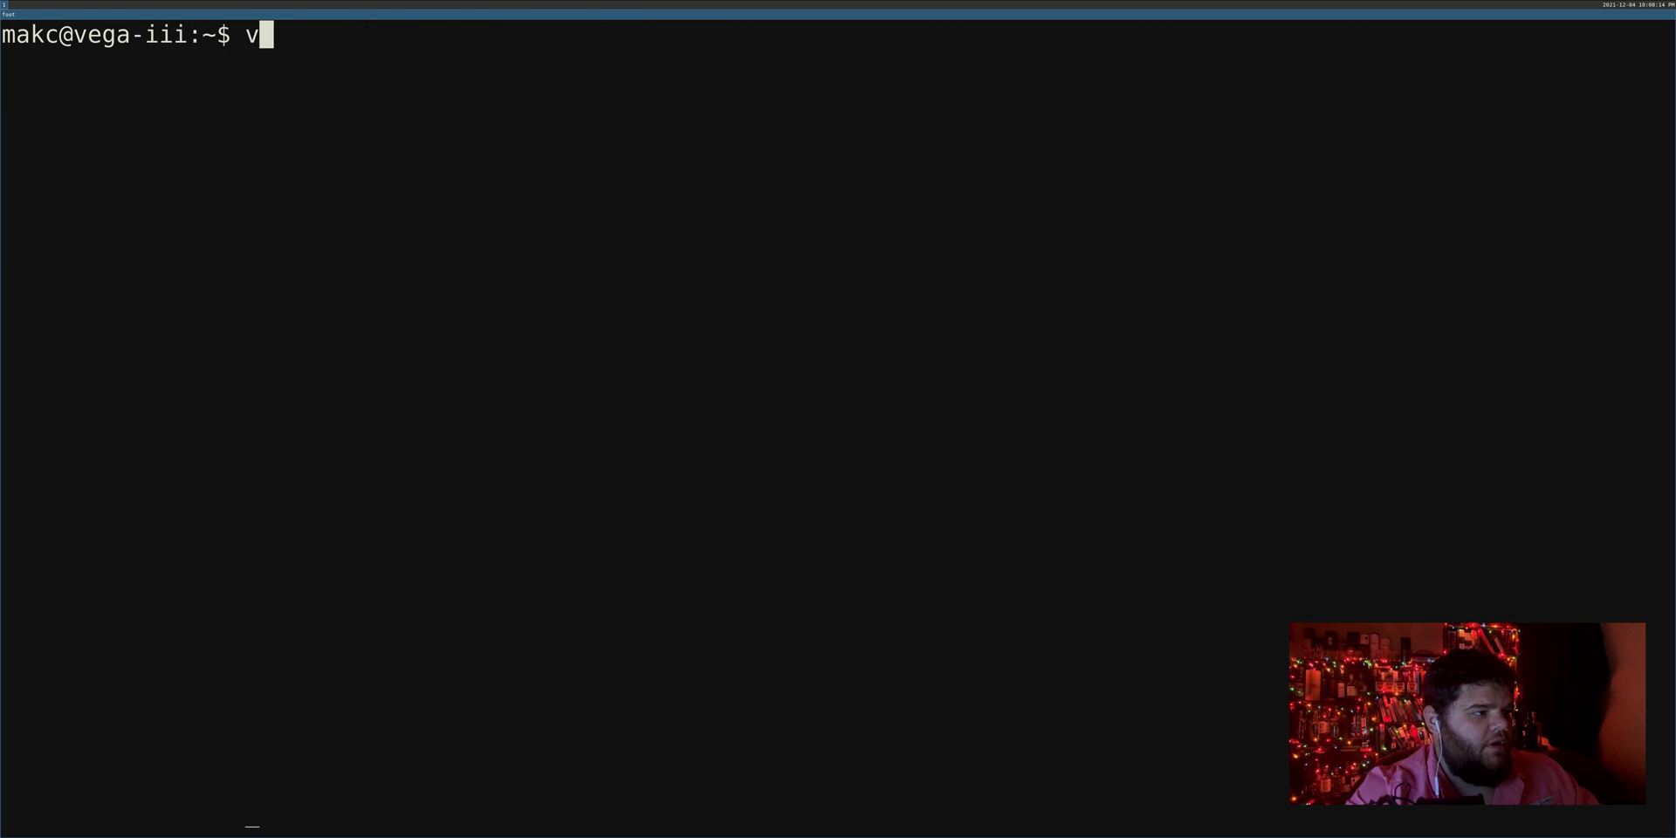
Step: Reopen .config/sway/config in Vim
text(.config/aw)
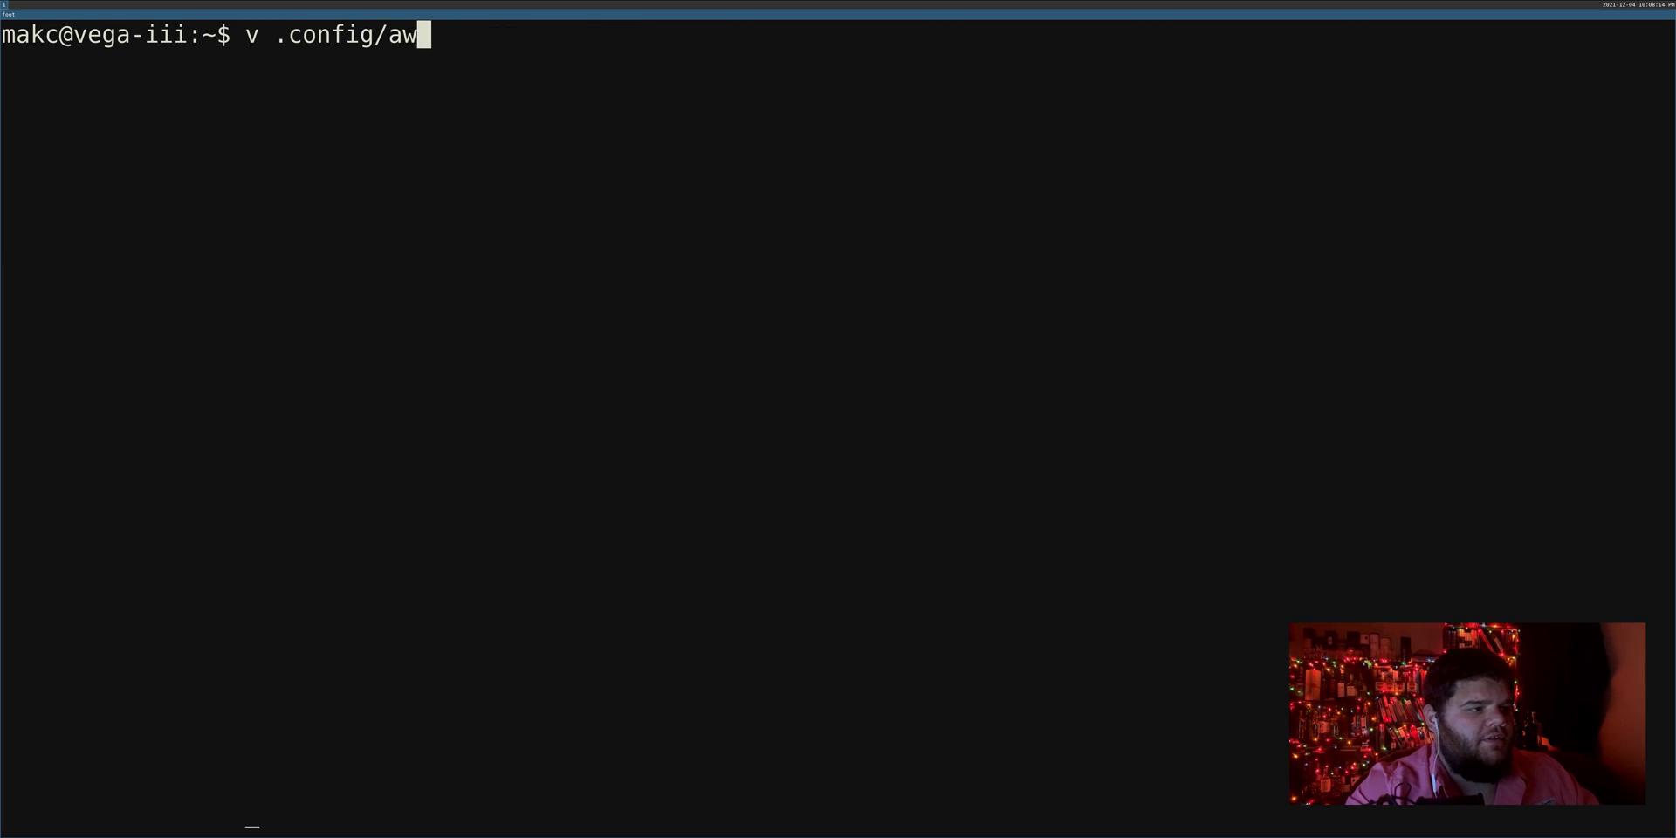
key(BackSpace)
key(BackSpace)
text(sway/config)
key(Return)
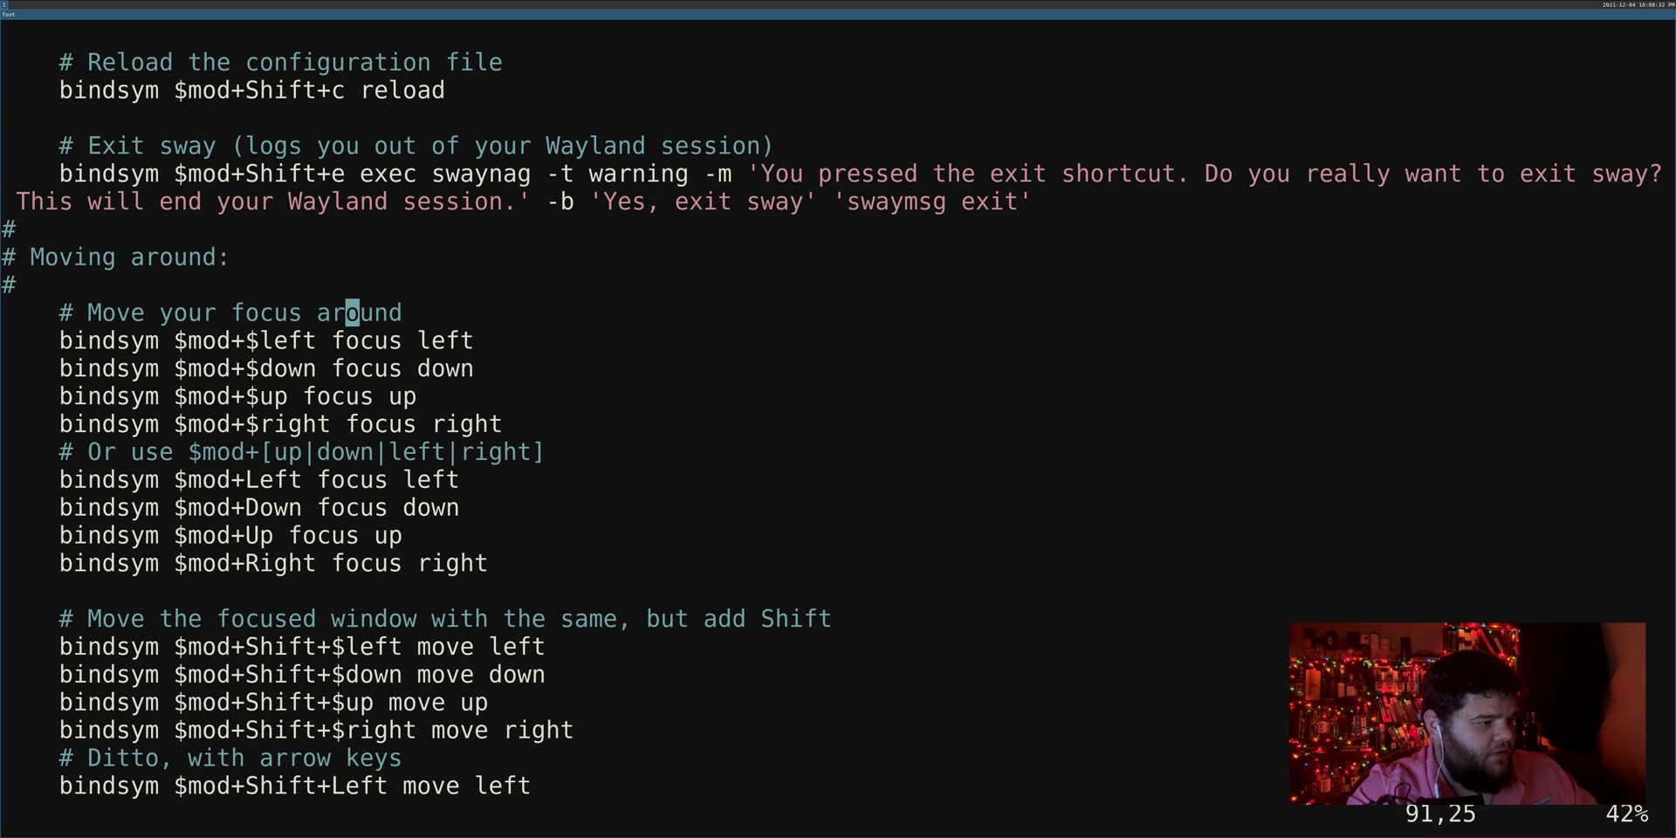
Step: Browse the focus and window-move bindings in the Moving around section
key(j)
key(j)
key(j)
key(j)
key(j)
key(k)
key(k)
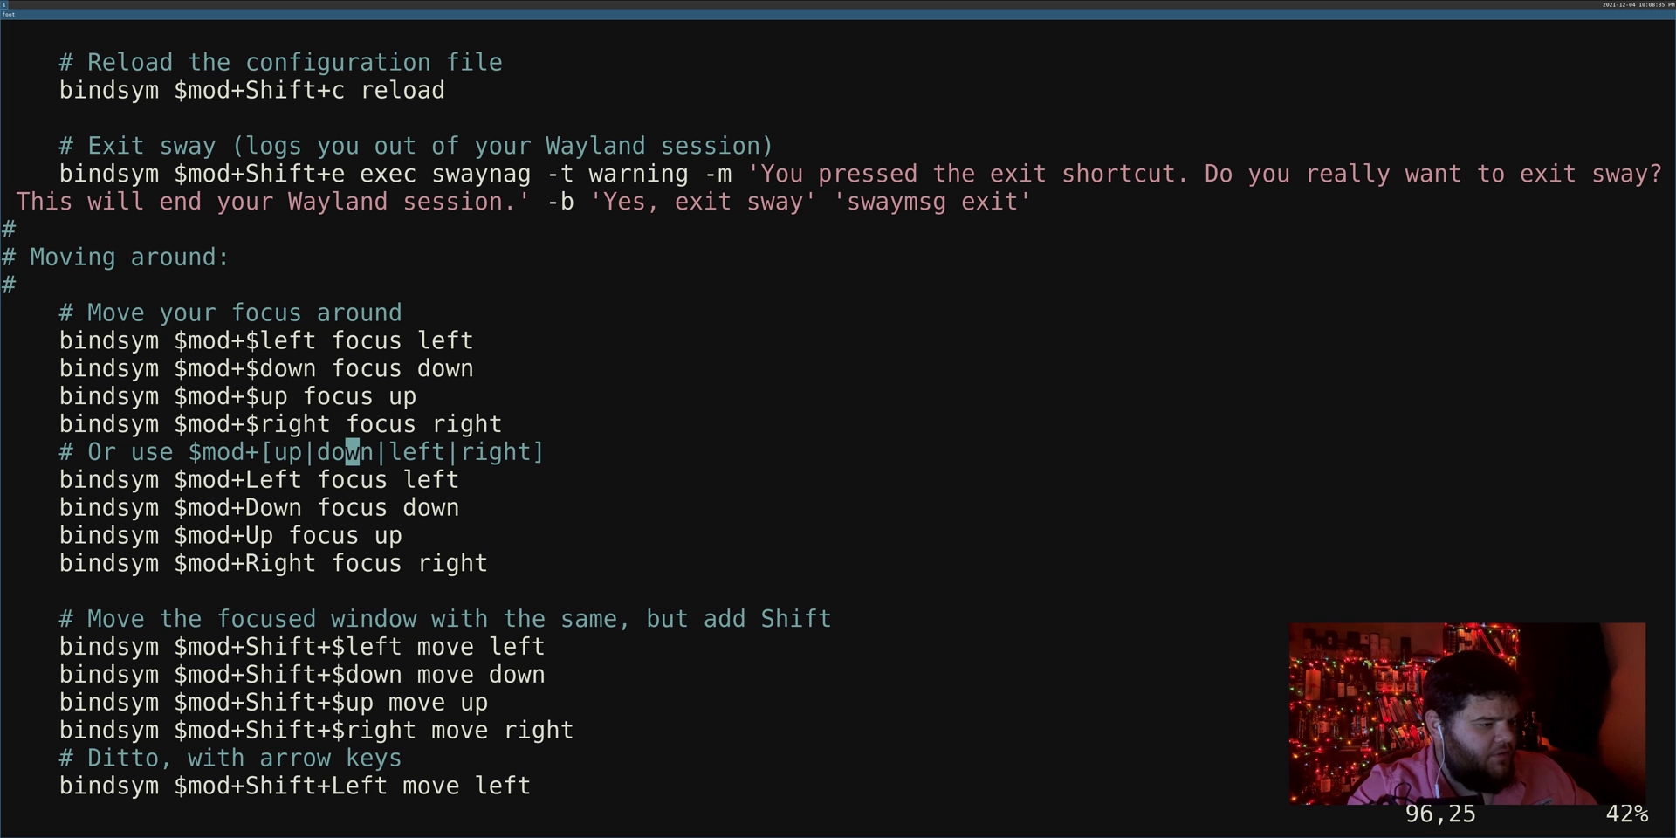
key(j)
key(j)
key(j)
key(j)
key(j)
key(j)
key(j)
key(j)
key(j)
key(j)
key(j)
key(j)
key(j)
key(j)
key(j)
key(j)
key(j)
key(k)
key(k)
key(k)
key(k)
key(k)
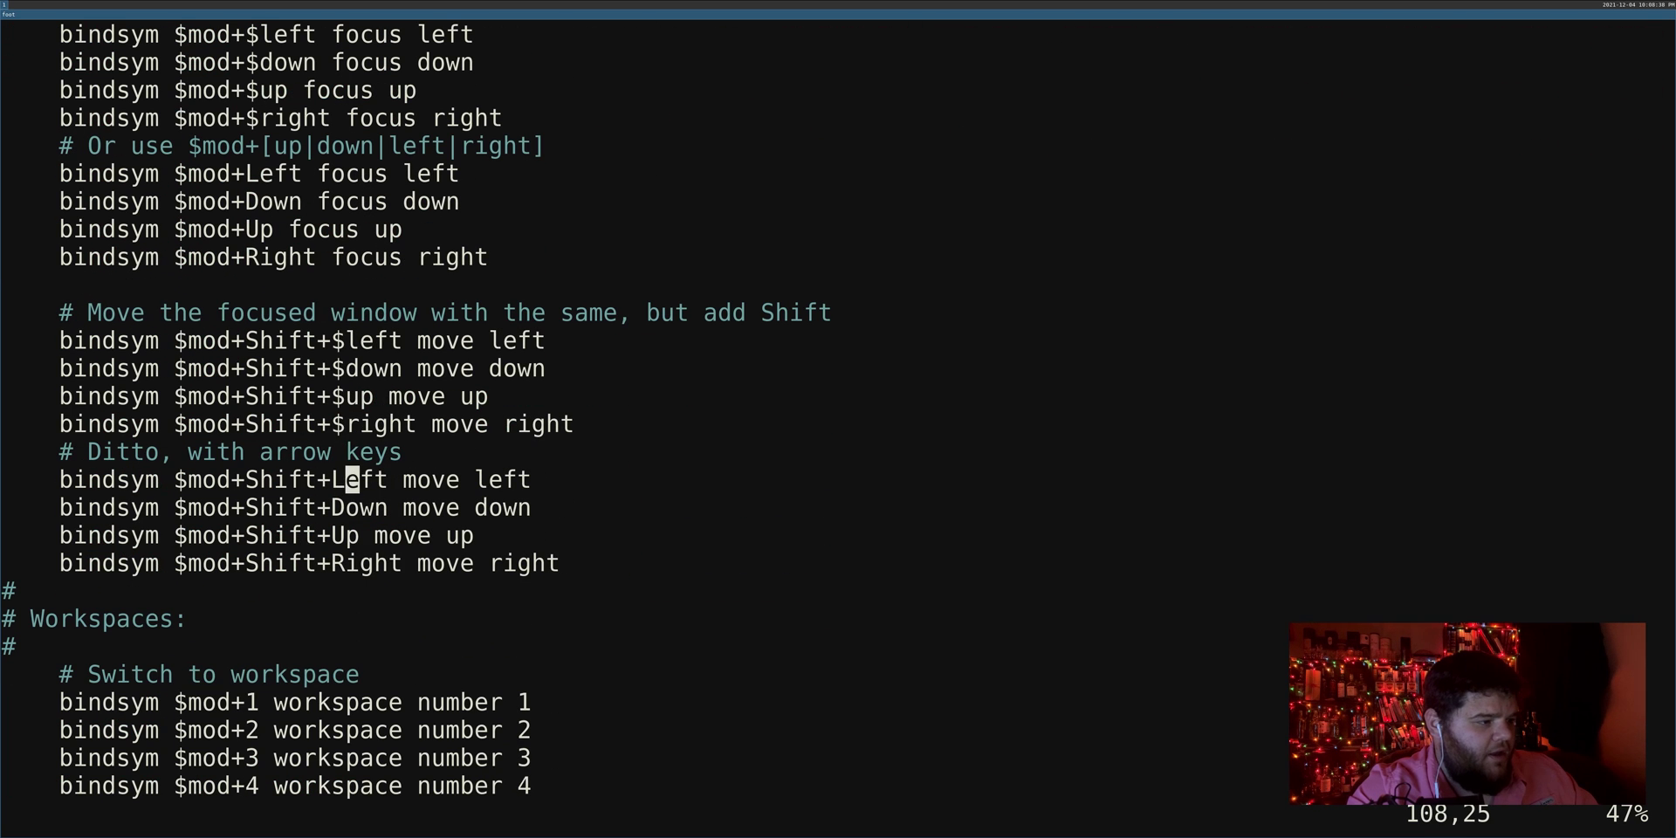
key(k)
key(k)
key(k)
key(k)
key(j)
key(j)
key(k)
key(k)
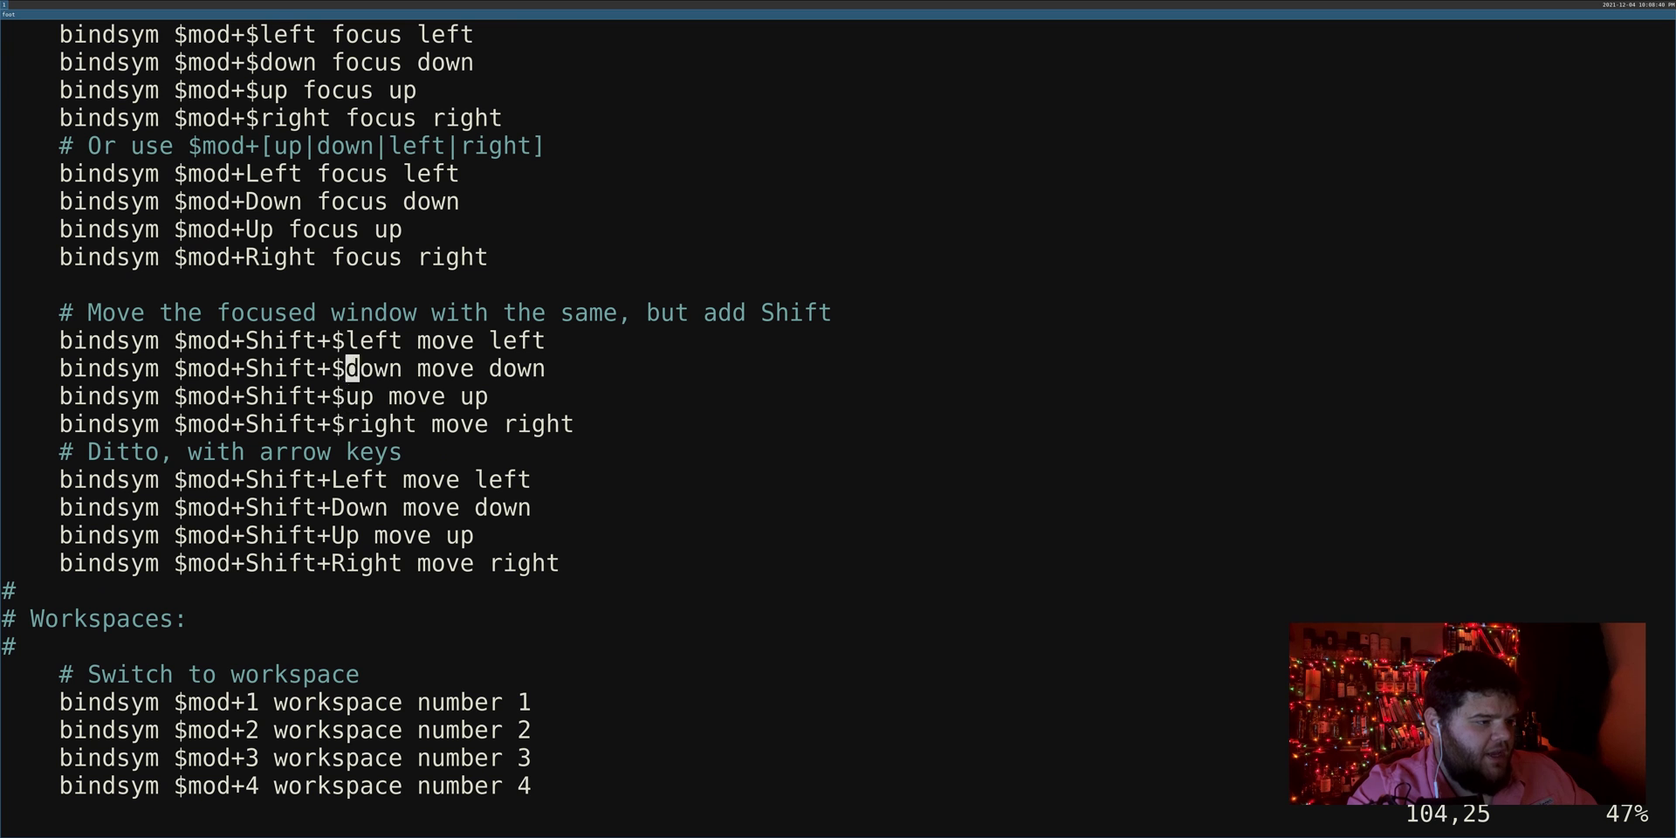
key(k)
key(k)
key(j)
key(j)
key(j)
key(j)
key(j)
key(j)
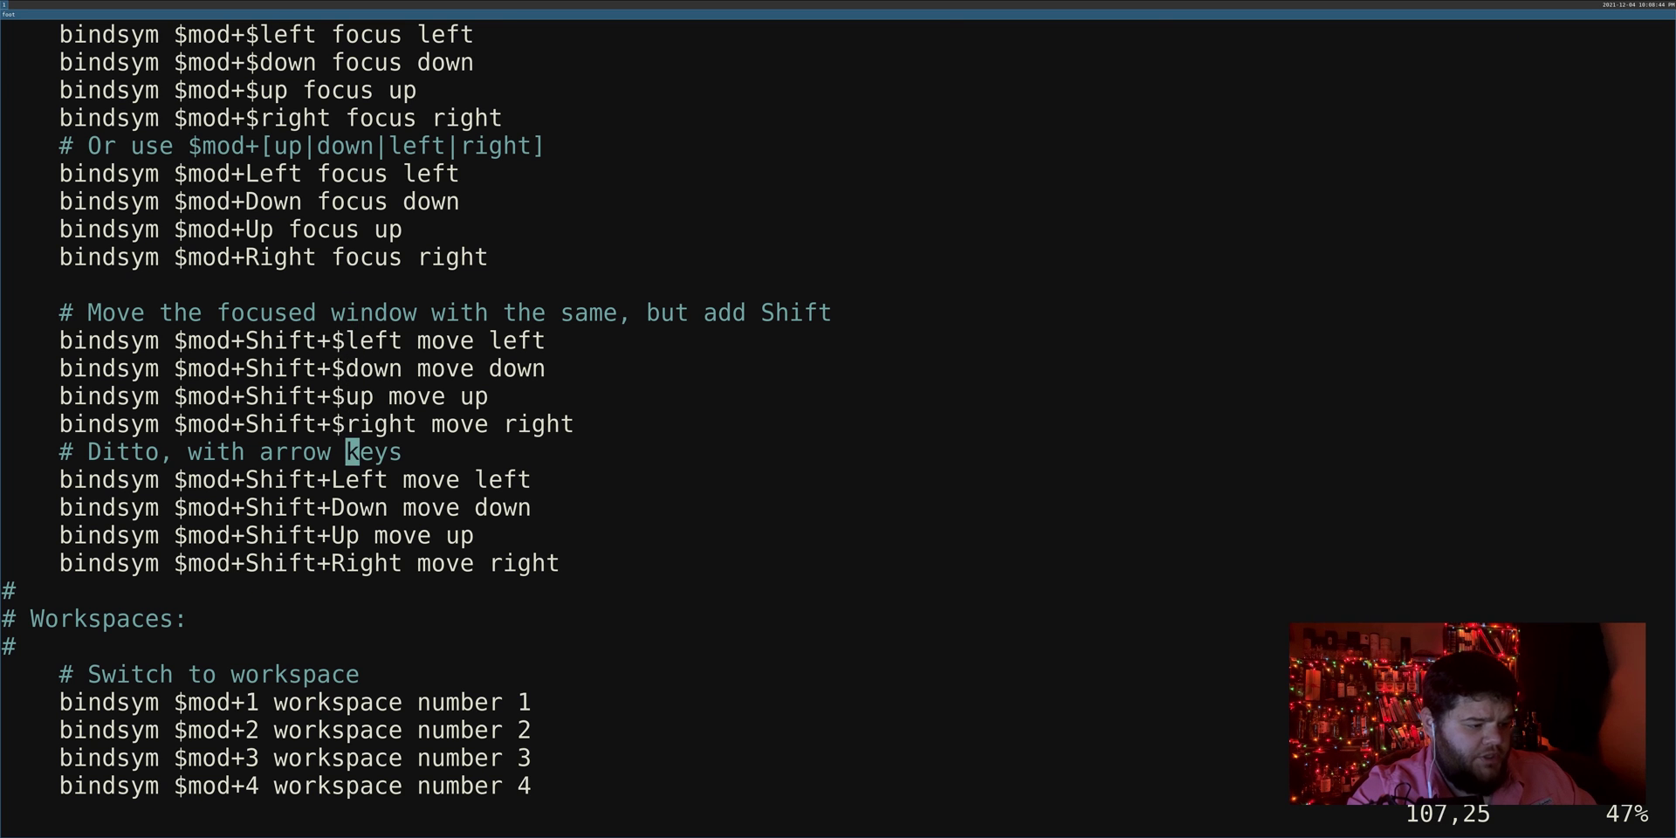
Step: Open a terminal, move it left, right, above and below the editor, then close it
key(super+Return)
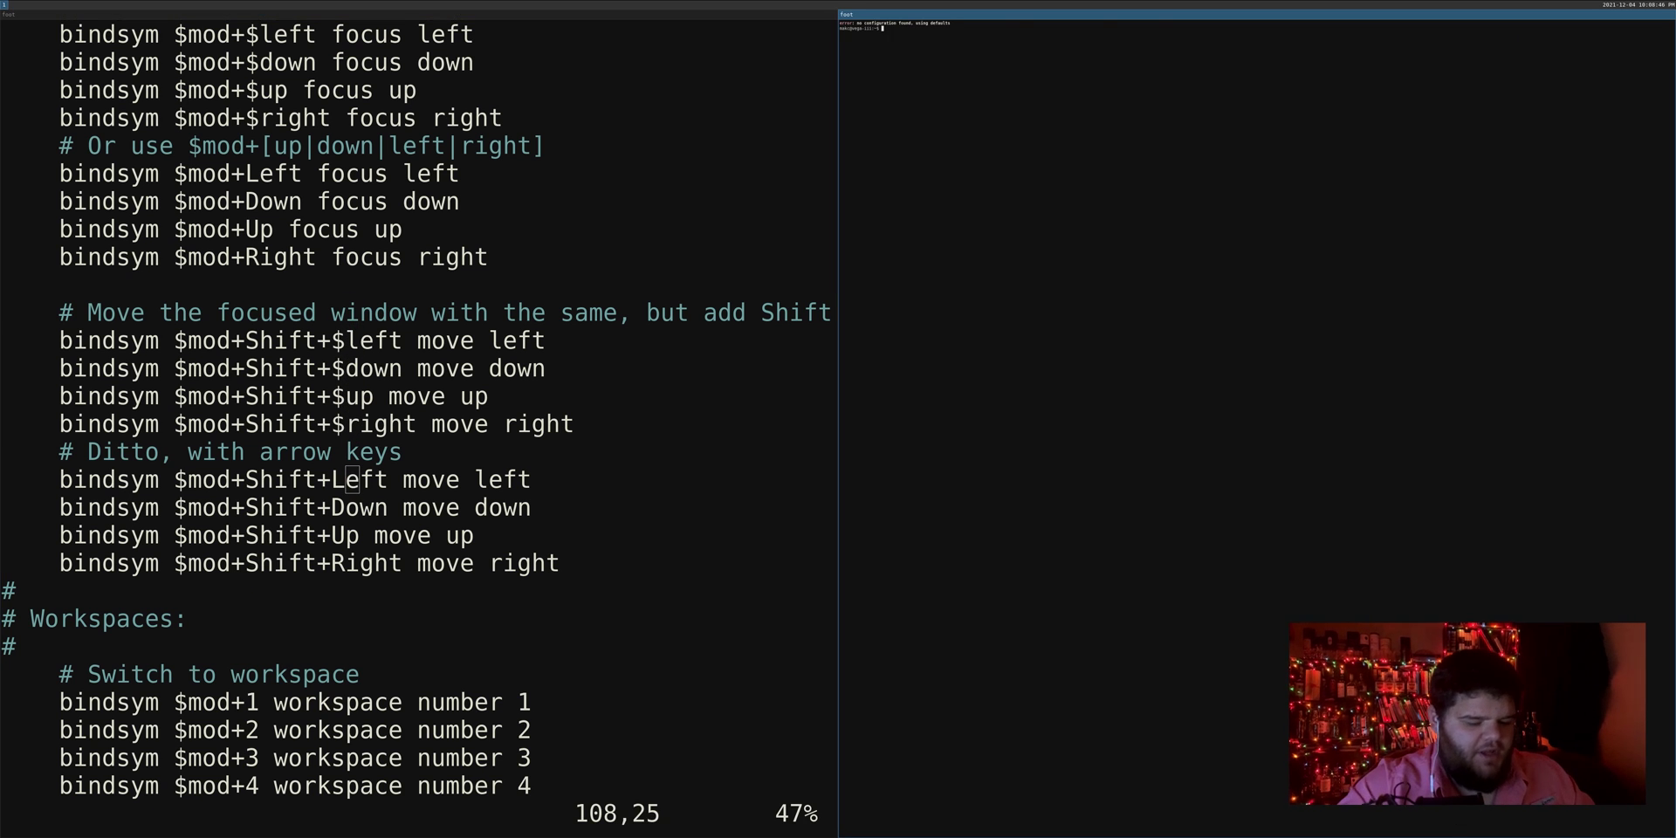
key(super+shift+Left)
key(super+shift+Right)
key(super+shift+Down)
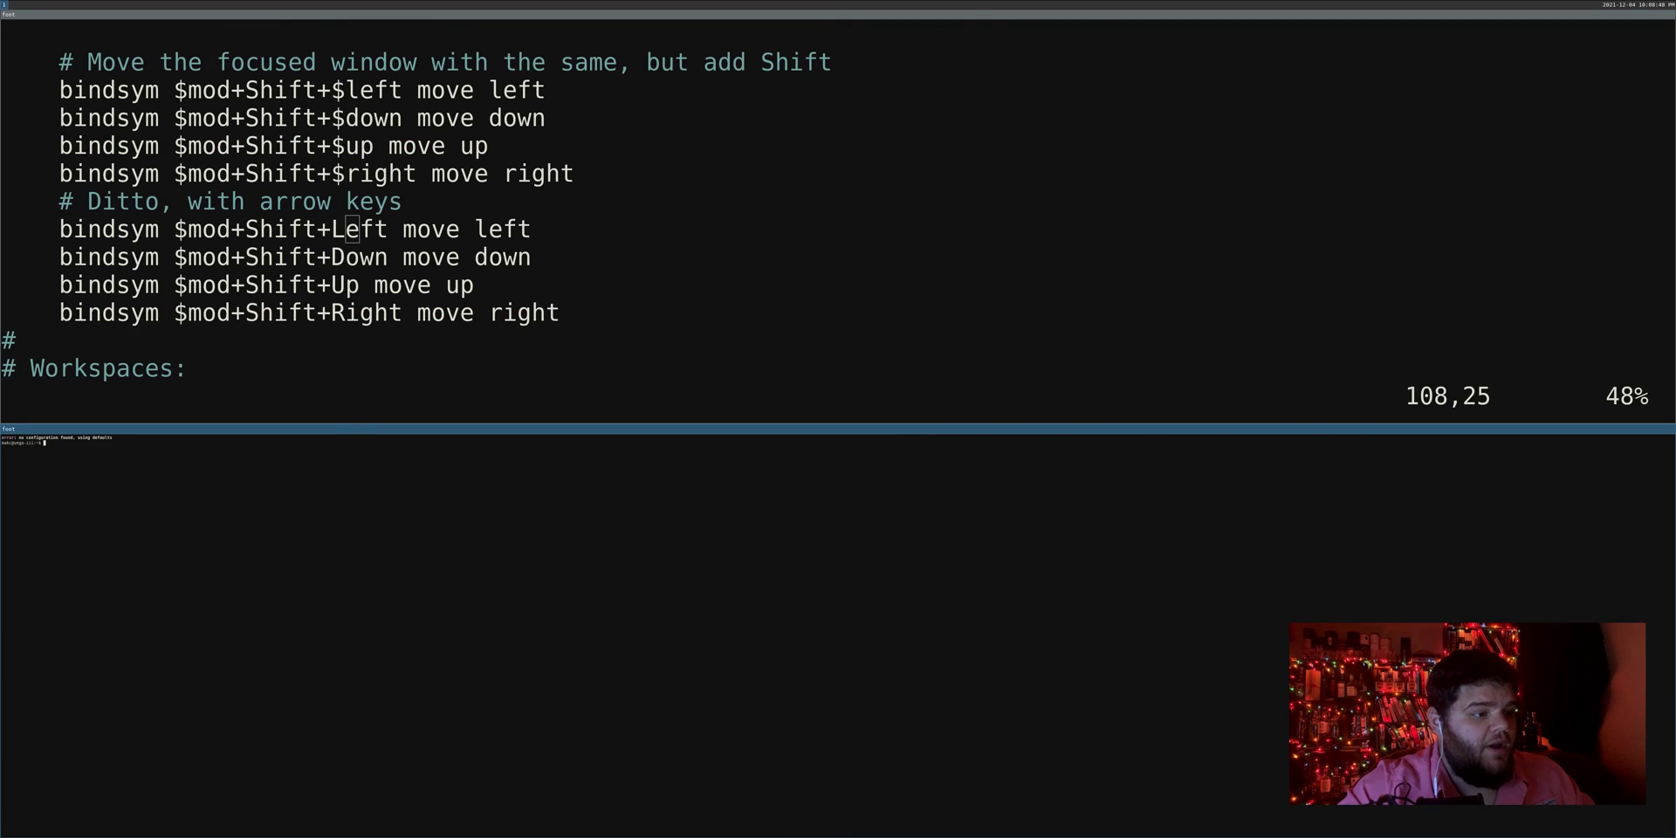
key(super+shift+Left)
key(super+shift+Right)
key(super+shift+Left)
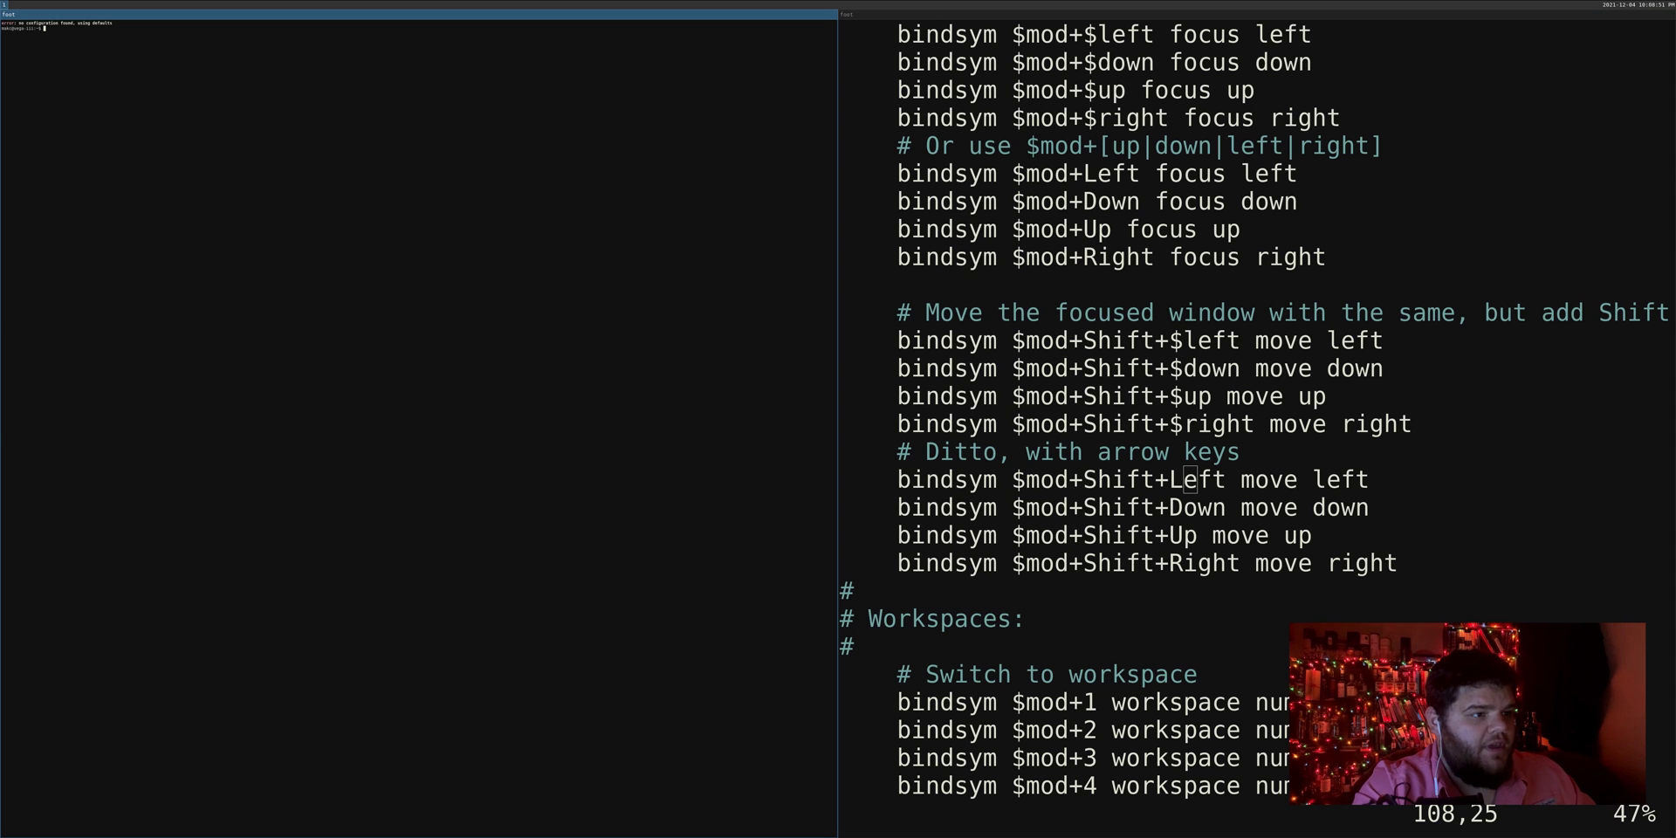
key(super+shift+Up)
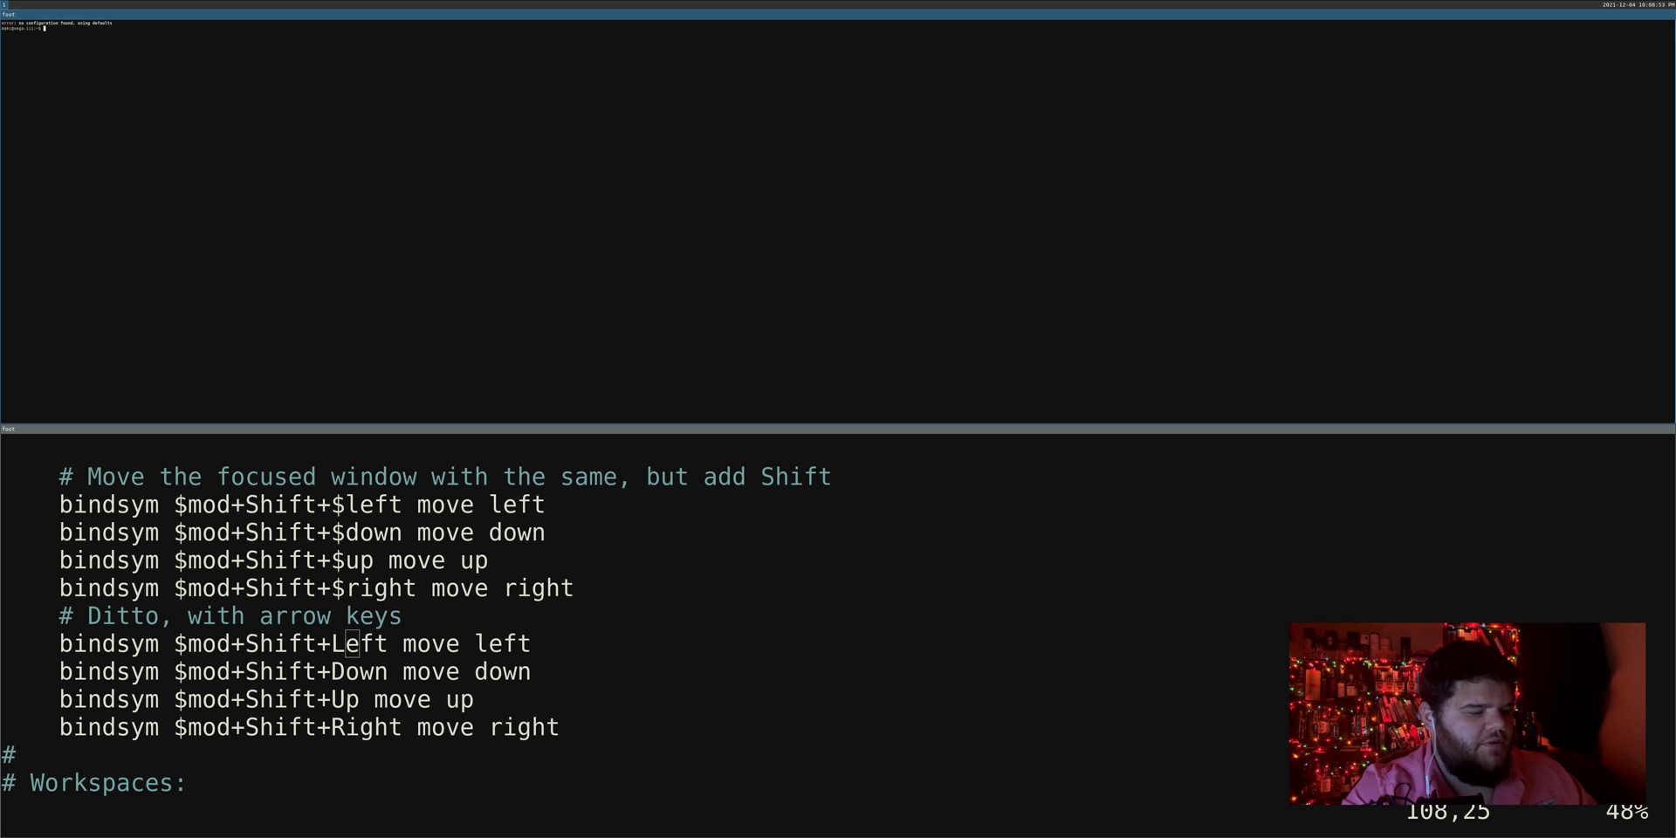
key(super+shift+Left)
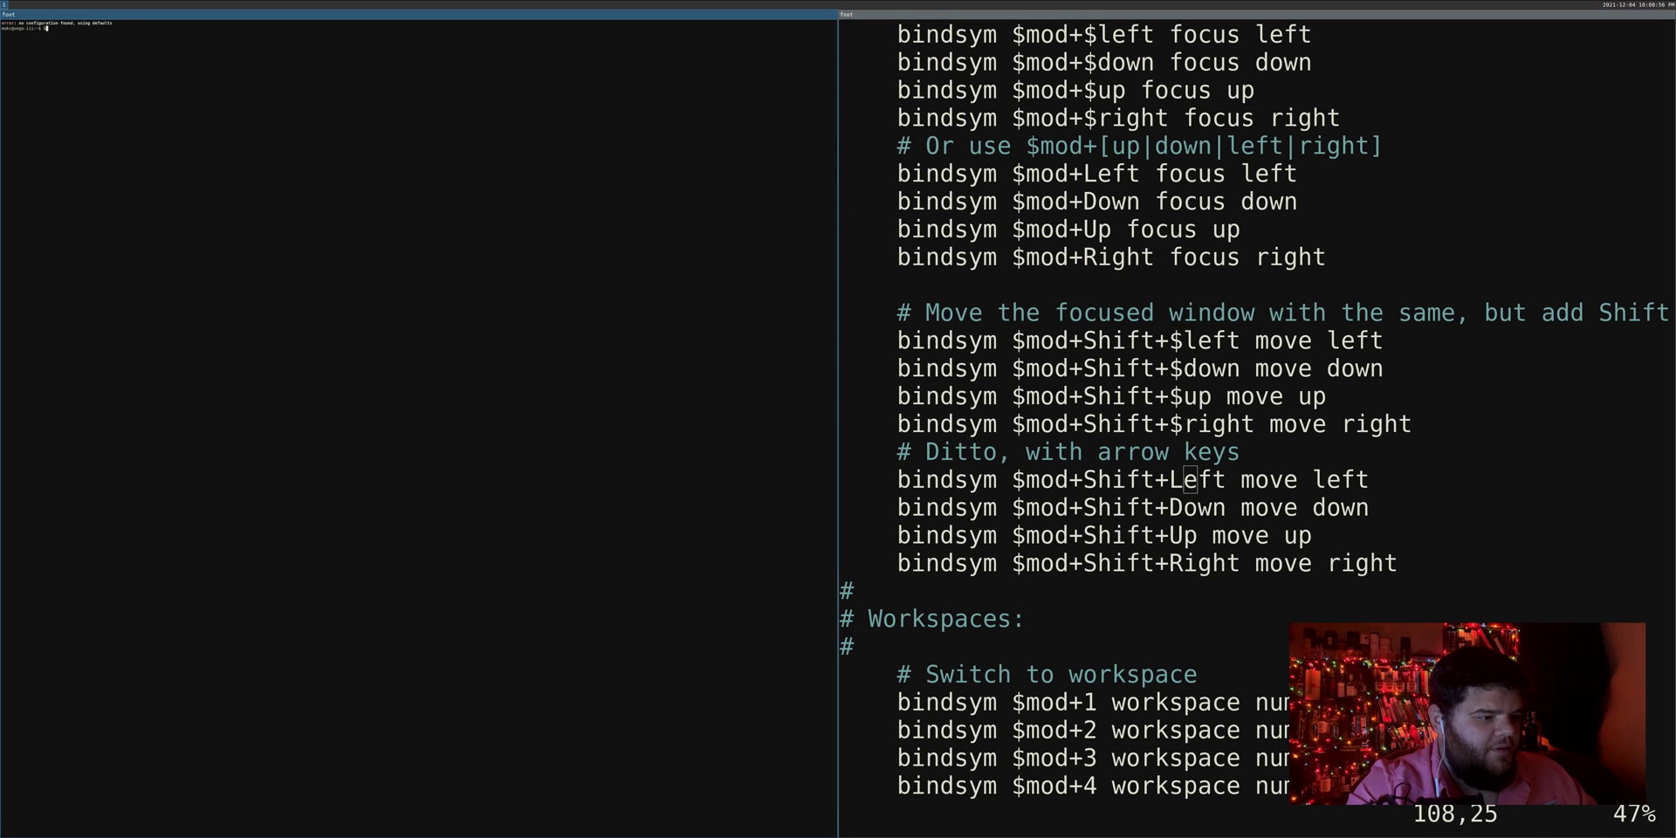
key(super+shift+Up)
key(super+shift+Left)
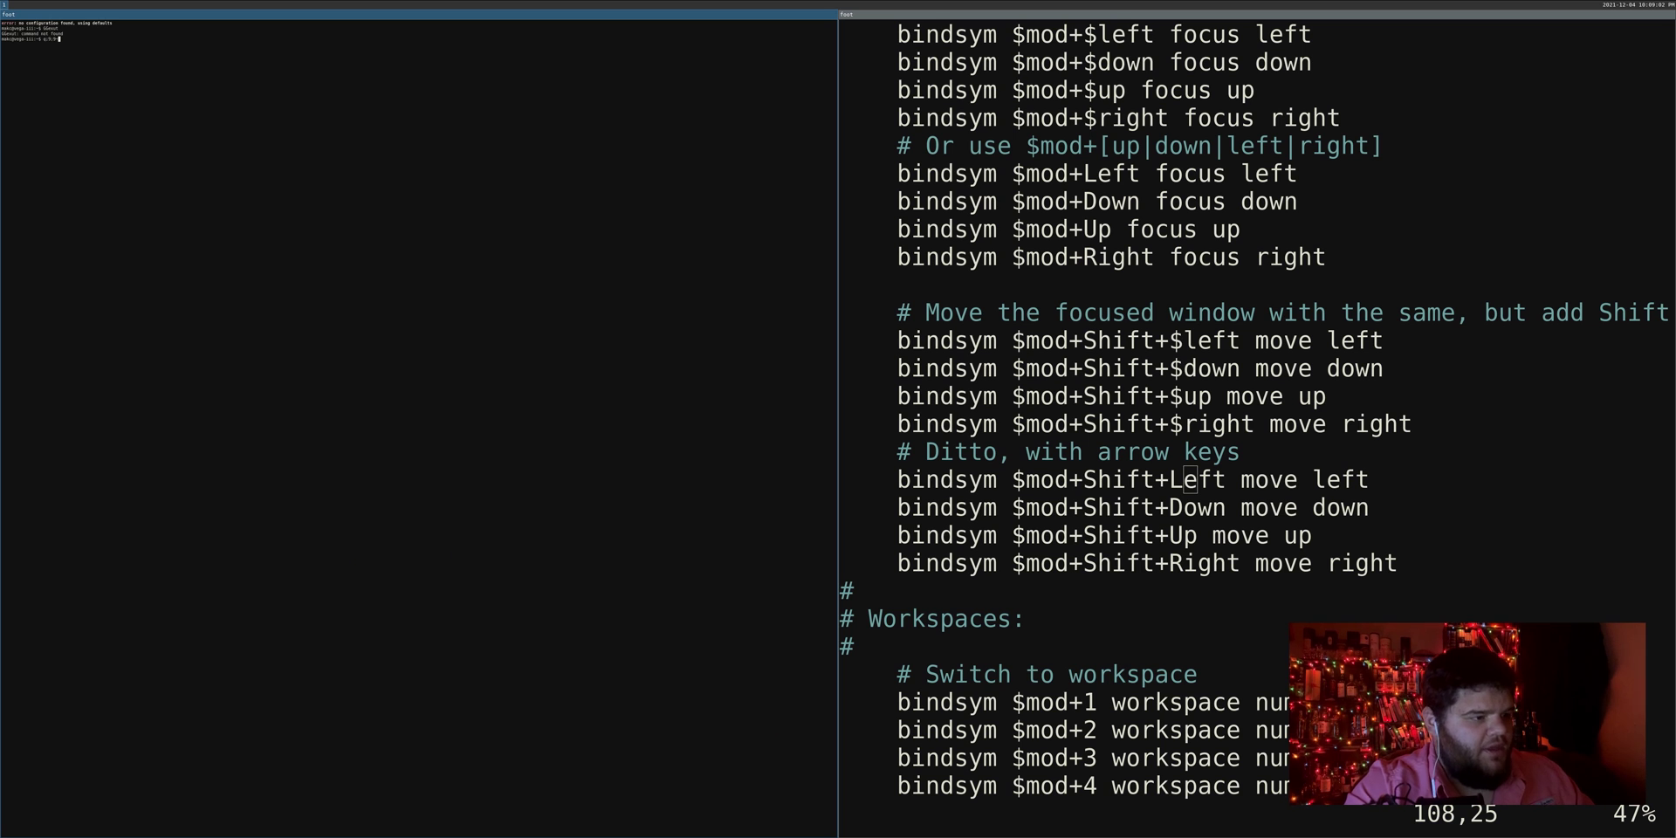
key(super+shift+q)
Step: Open two terminals left of the editor, shift one between rows, and switch focus between them
key(super+Return)
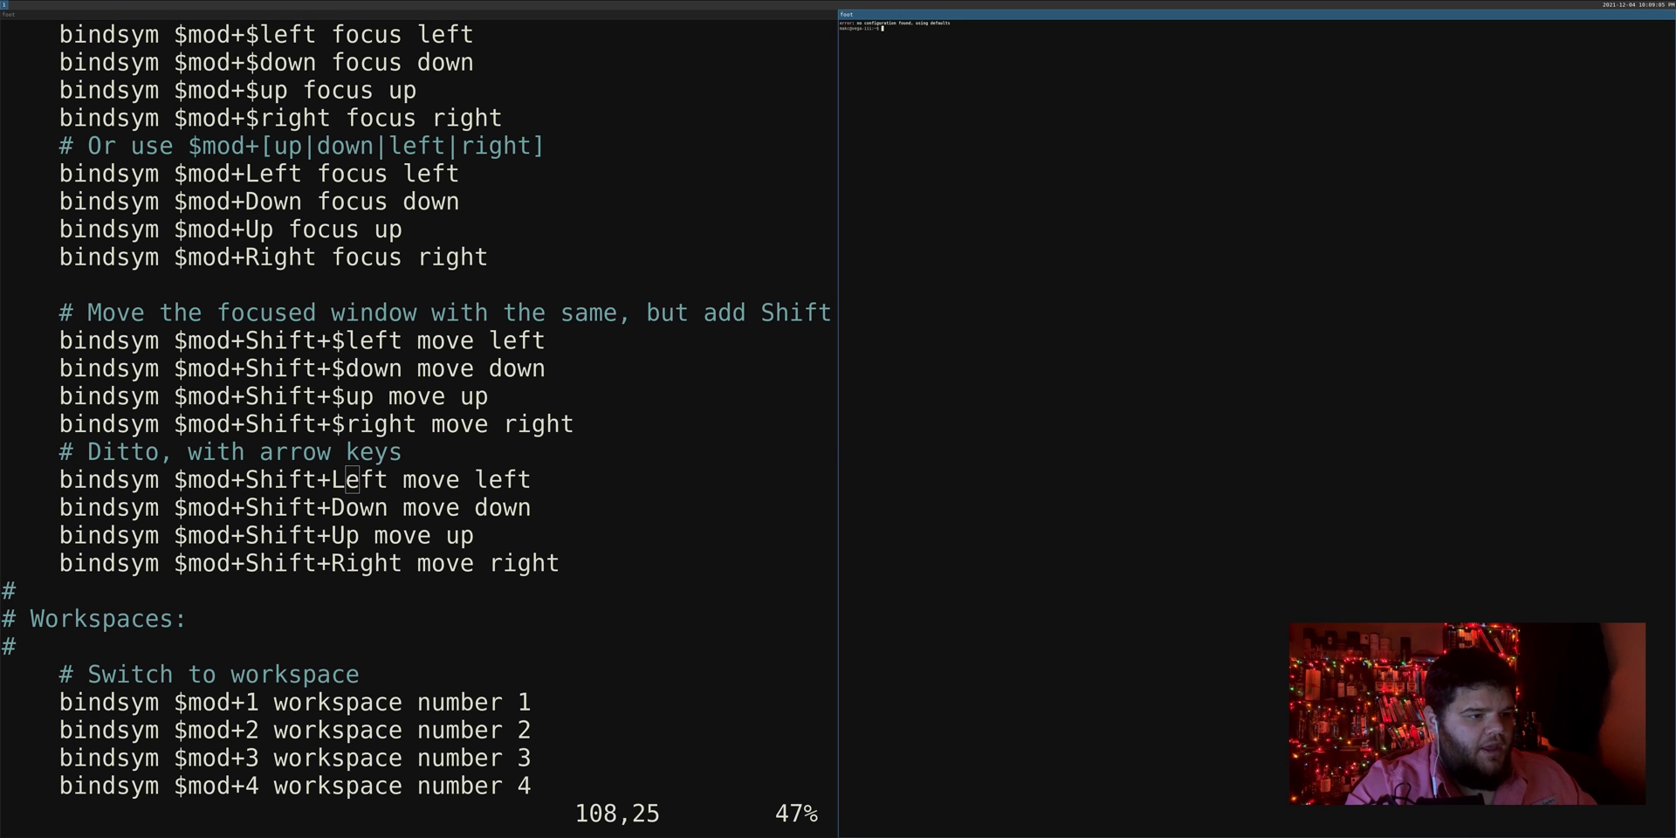
key(super+shift+Left)
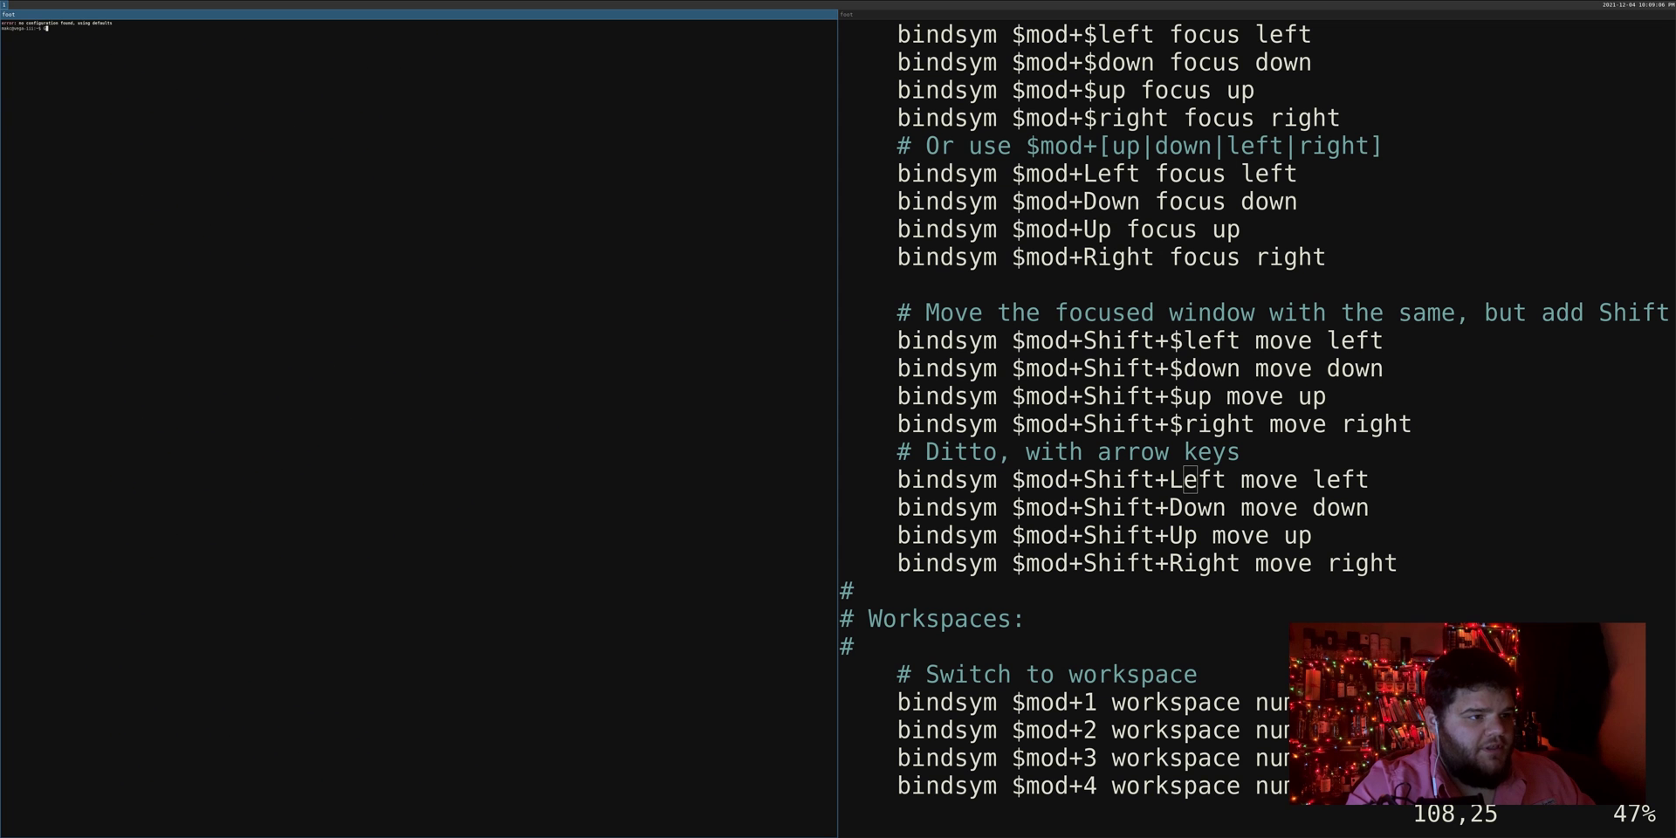
key(super+Return)
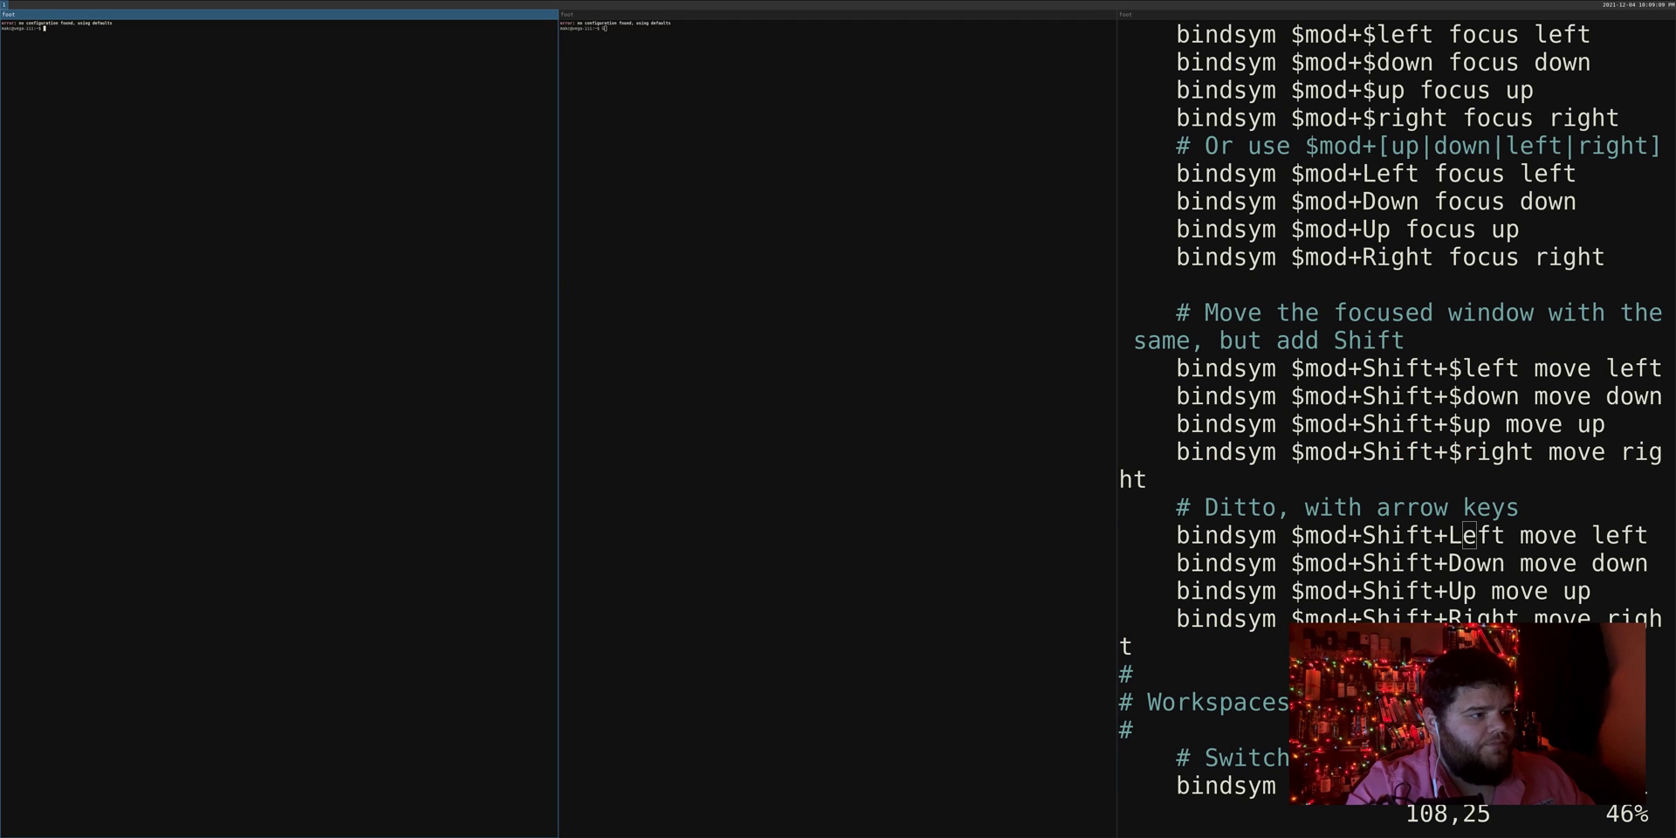
key(super+shift+Up)
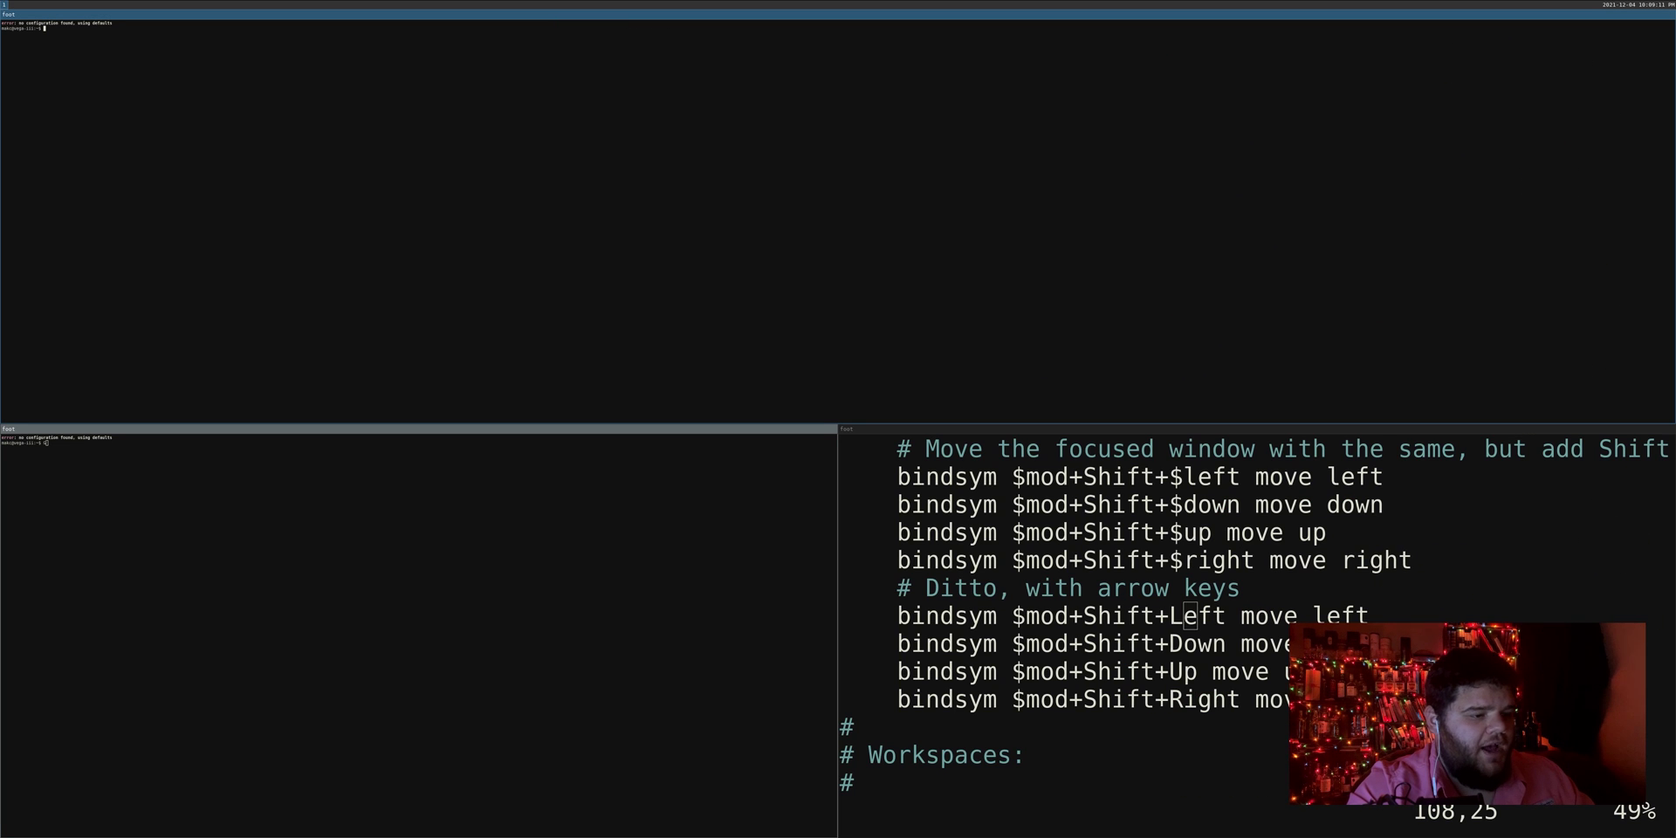
key(super+shift+Down)
key(super+Right)
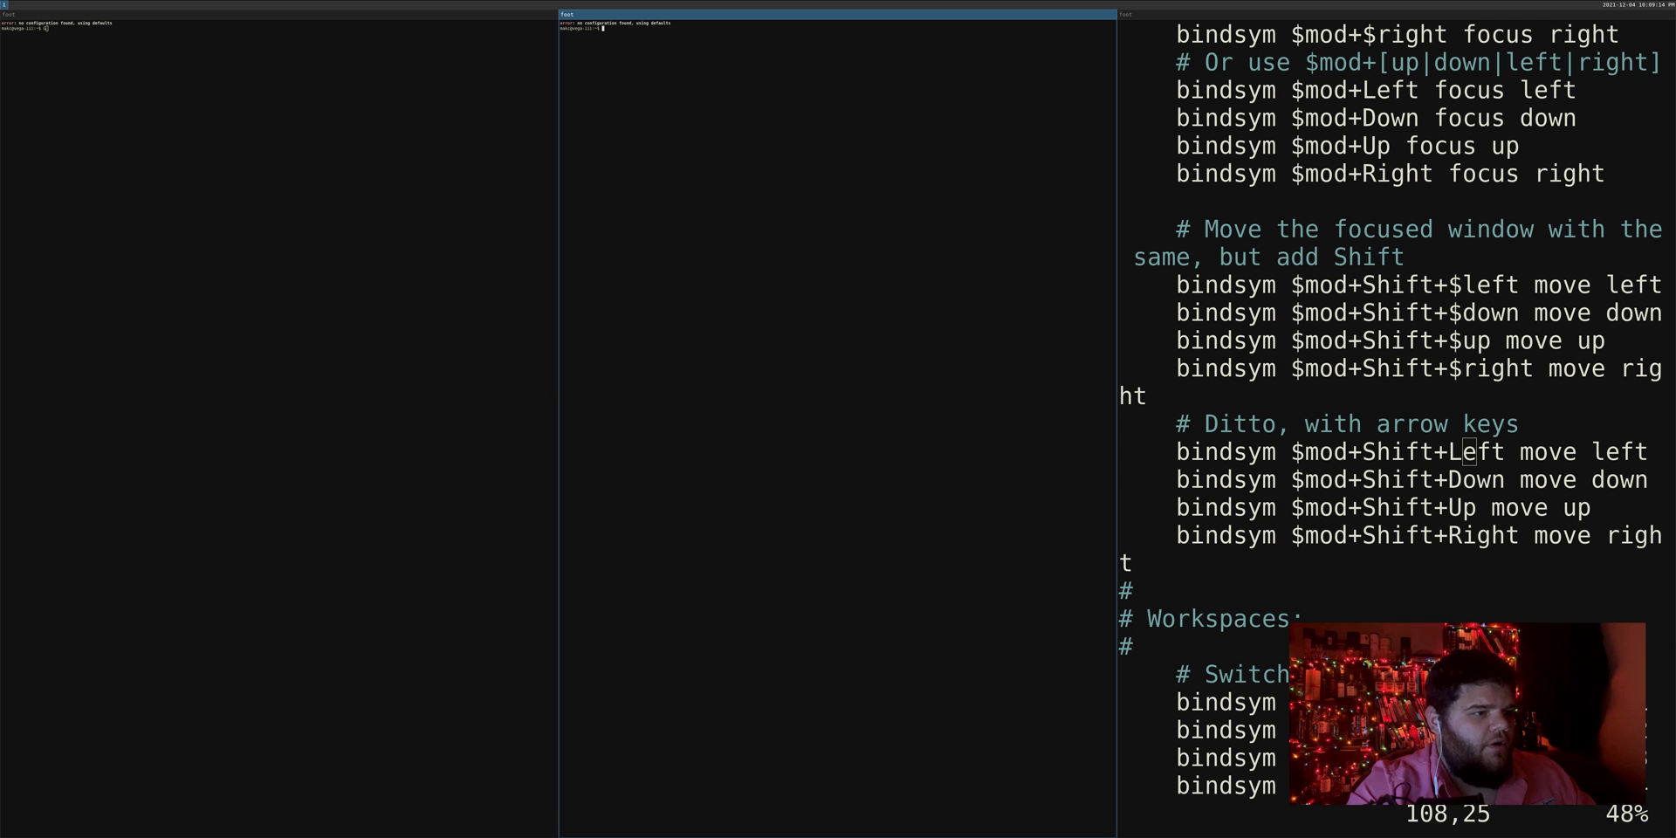
key(super+Left)
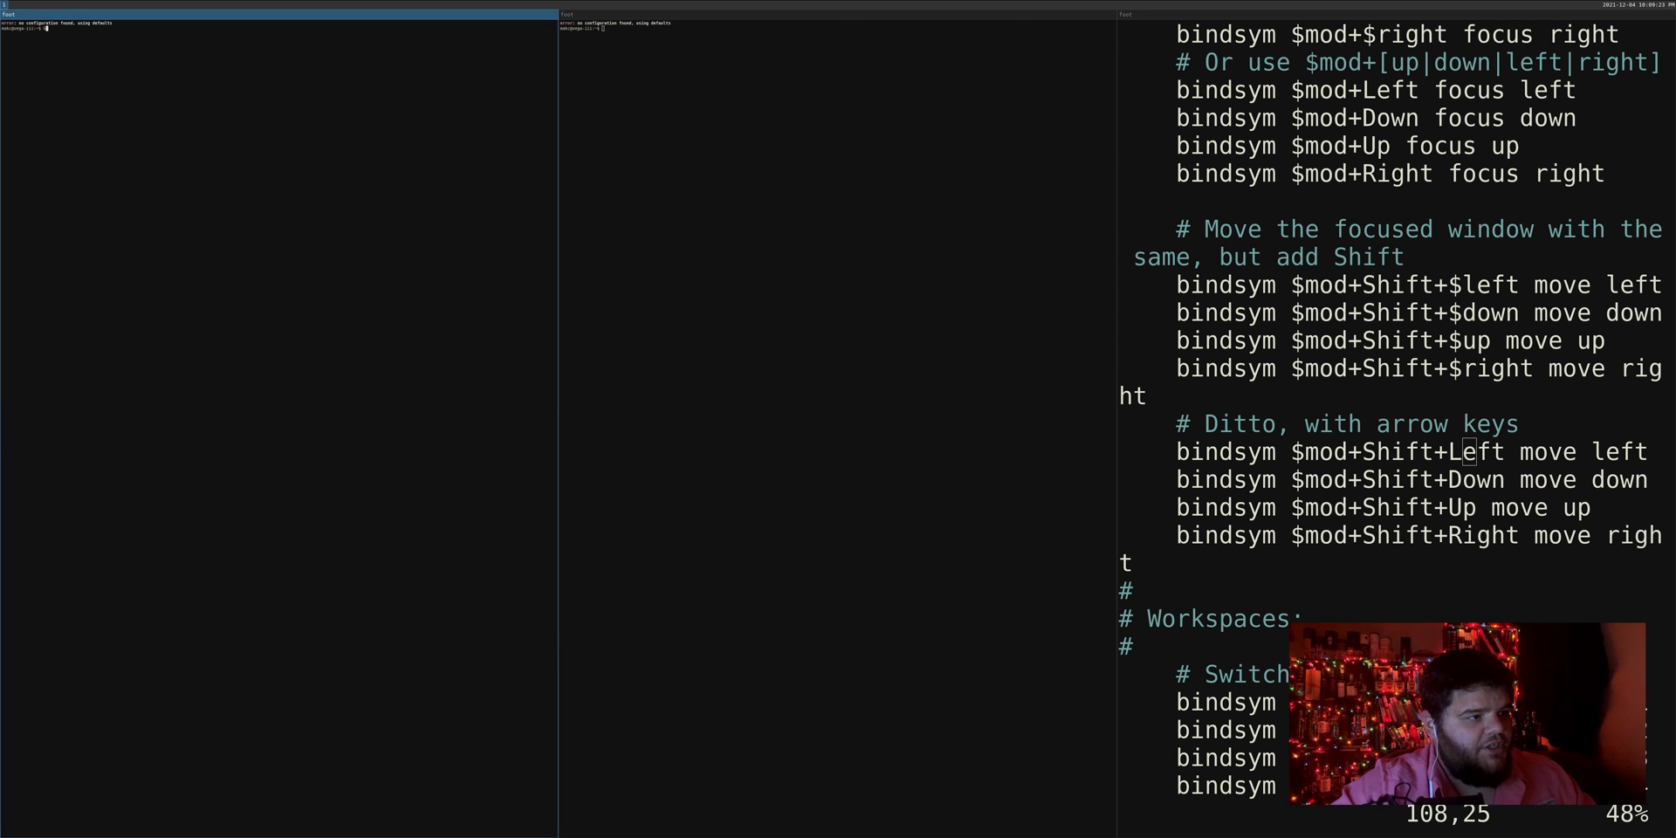
Step: Move the left terminal between rows and columns until four equal-width columns remain
key(super+shift+Down)
key(super+shift+Up)
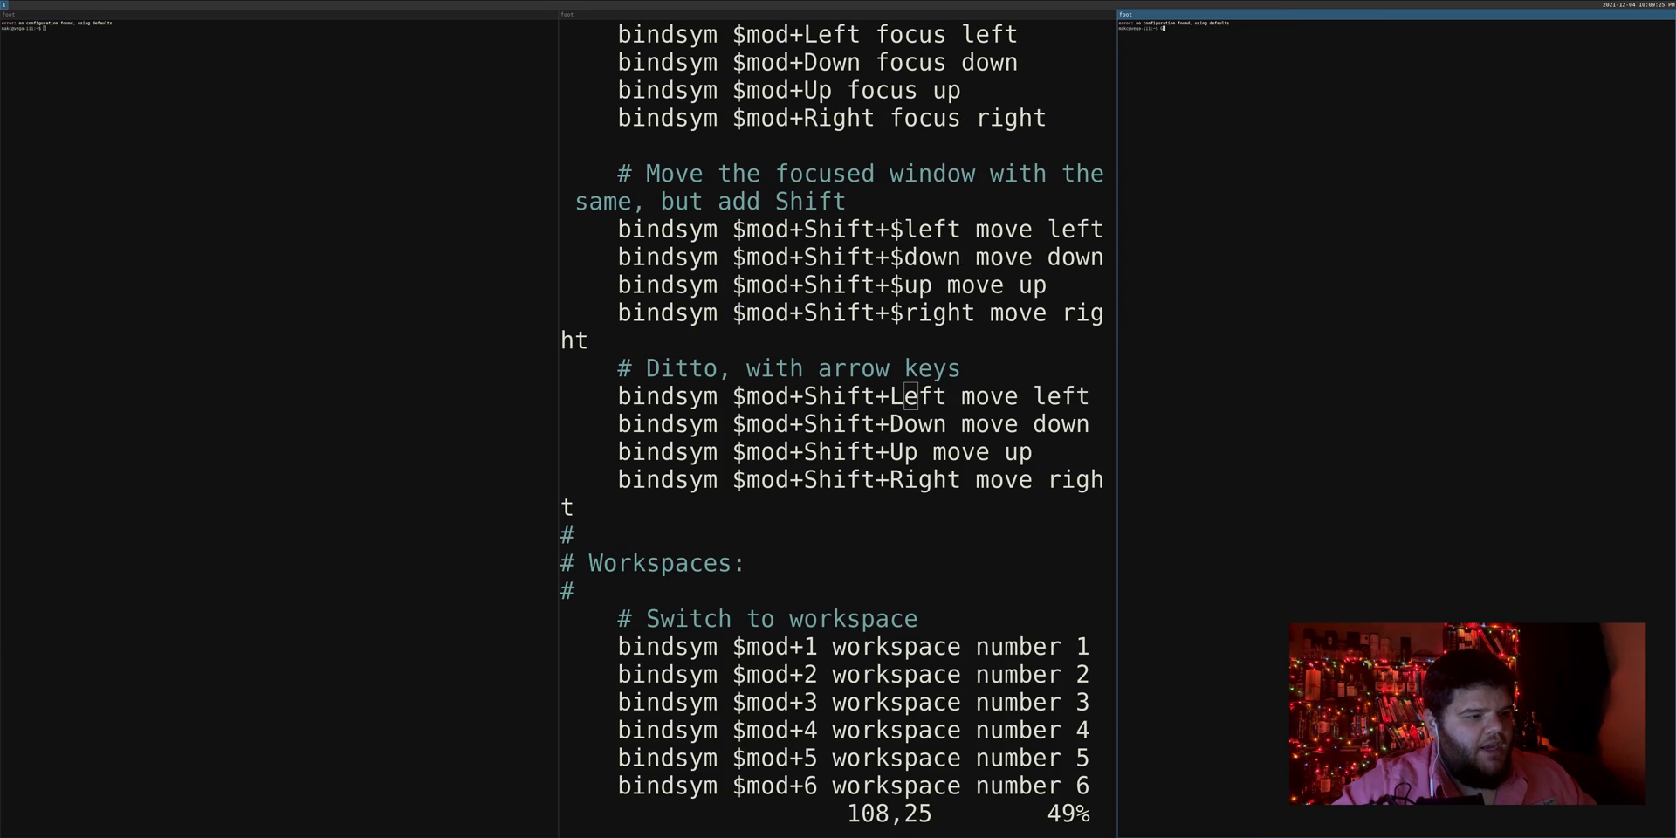
key(super+shift+Left)
key(super+shift+Right)
key(super+shift+Right)
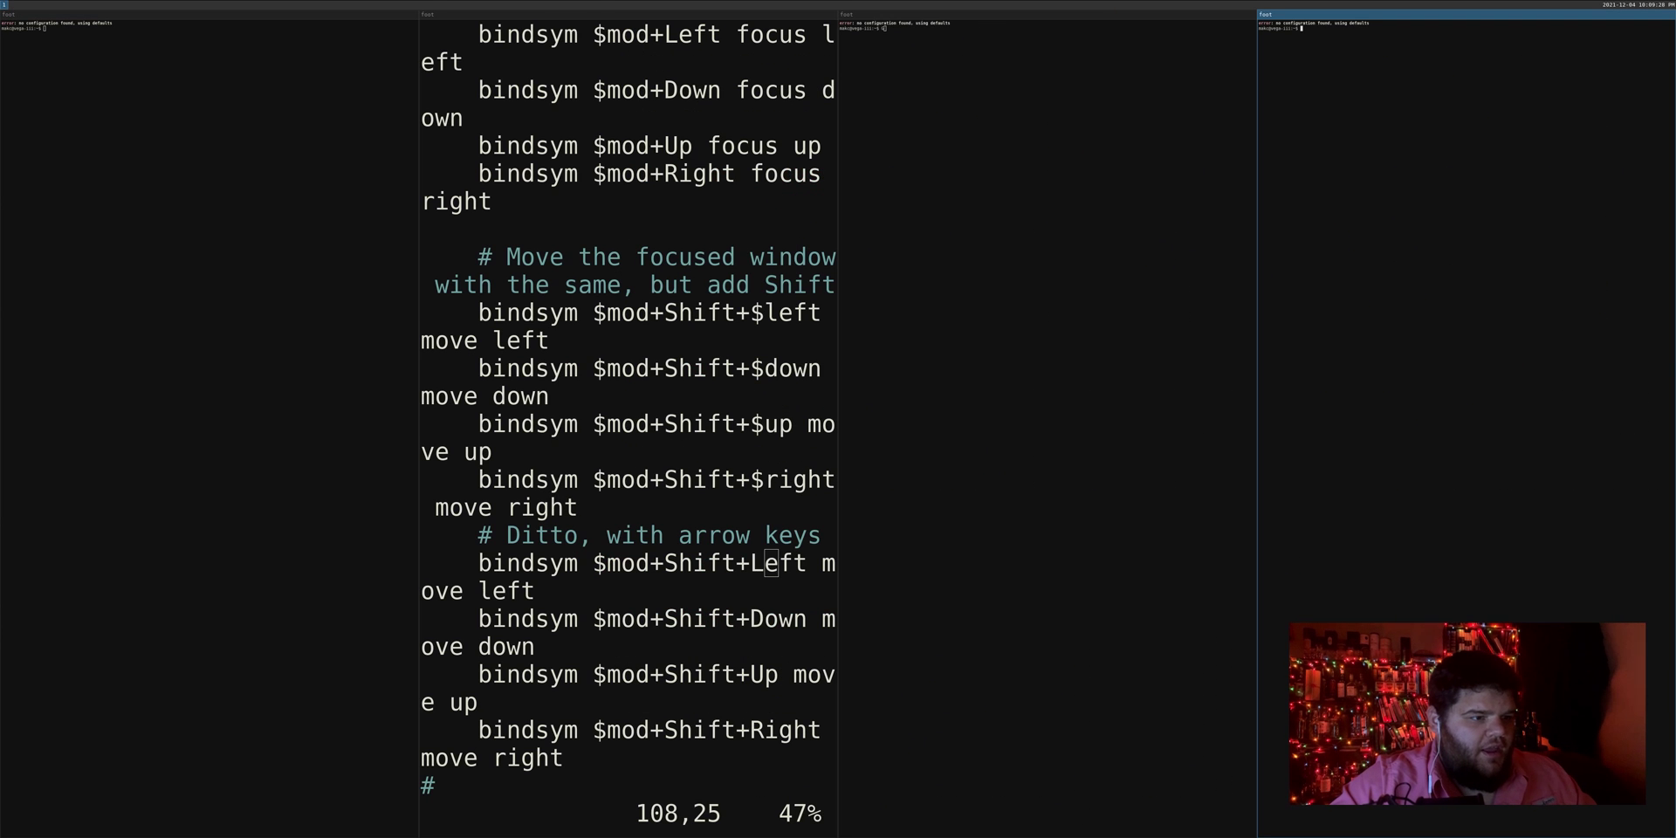
key(super+shift+Down)
key(super+shift+Up)
key(super+shift+Left)
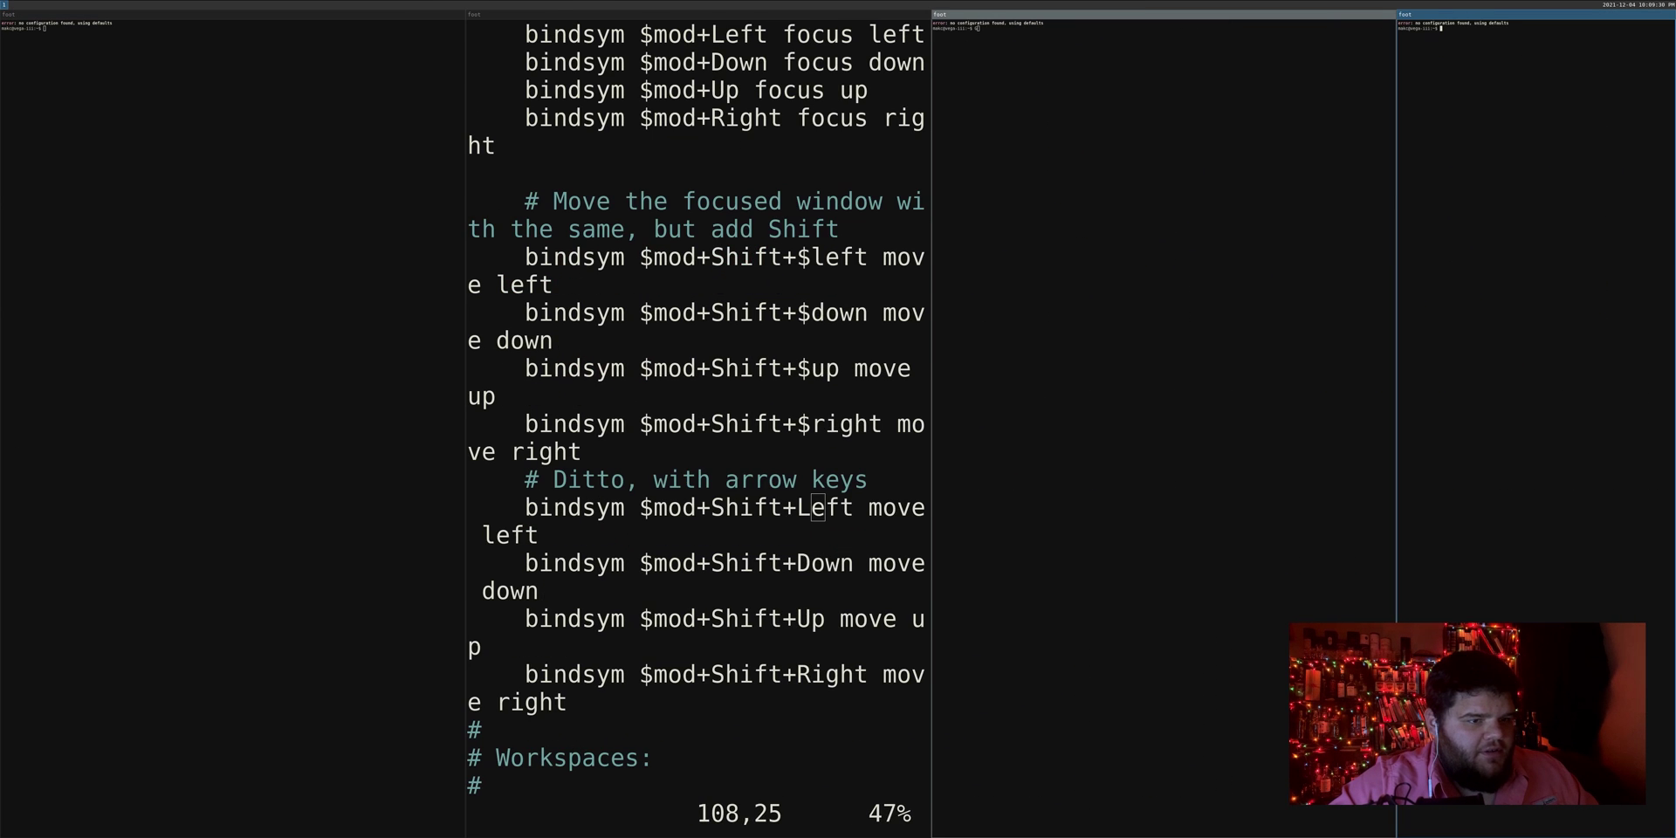
key(super+shift+Right)
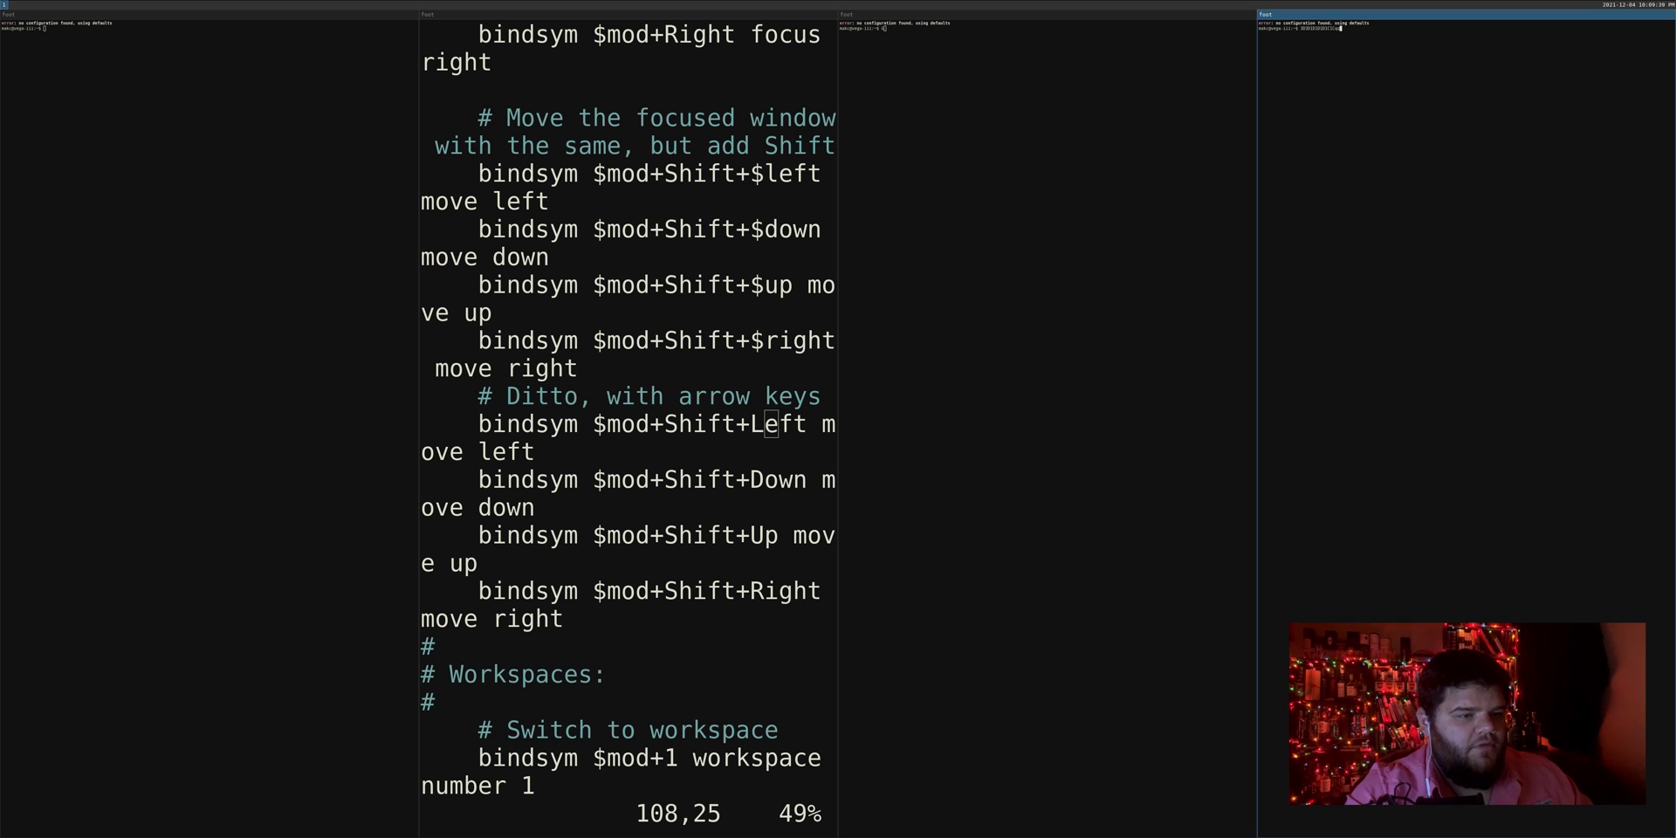
Step: Close an extra terminal and search the config for the bar section and font setting
key(super+shift+q)
key(super+shift+q)
key(super+shift+q)
key(j)
key(j)
key(j)
key(j)
key(j)
key(j)
key(j)
key(j)
key(j)
key(j)
key(j)
key(j)
key(j)
key(j)
key(j)
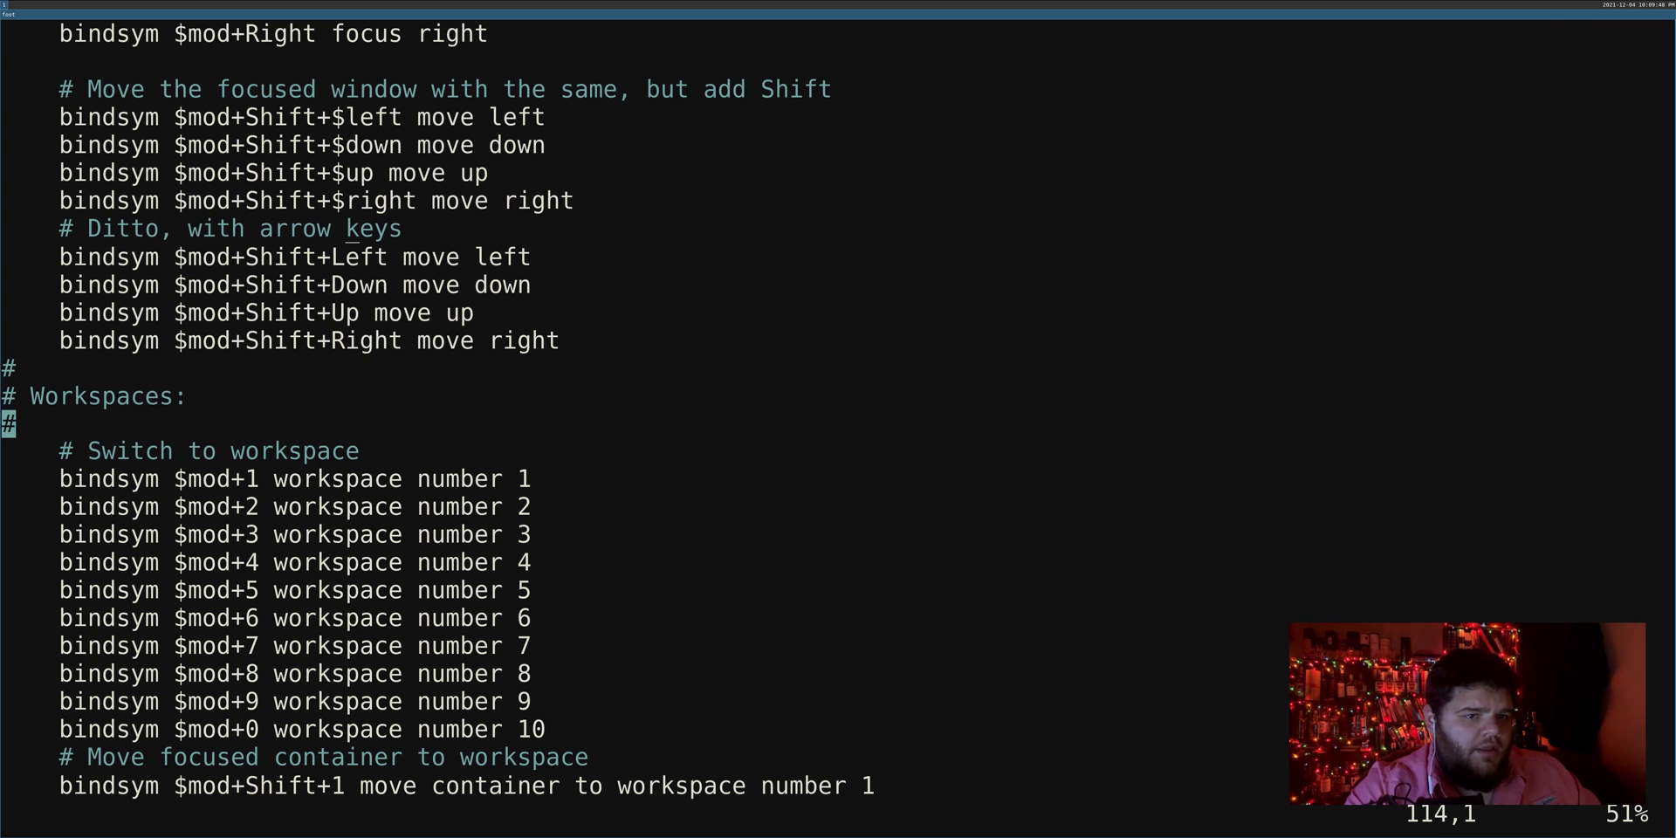
key(j)
key(j)
key(j)
key(j)
key(j)
key(j)
key(j)
key(j)
key(j)
key(j)
key(j)
key(j)
key(j)
key(j)
text(/bar)
key(Return)
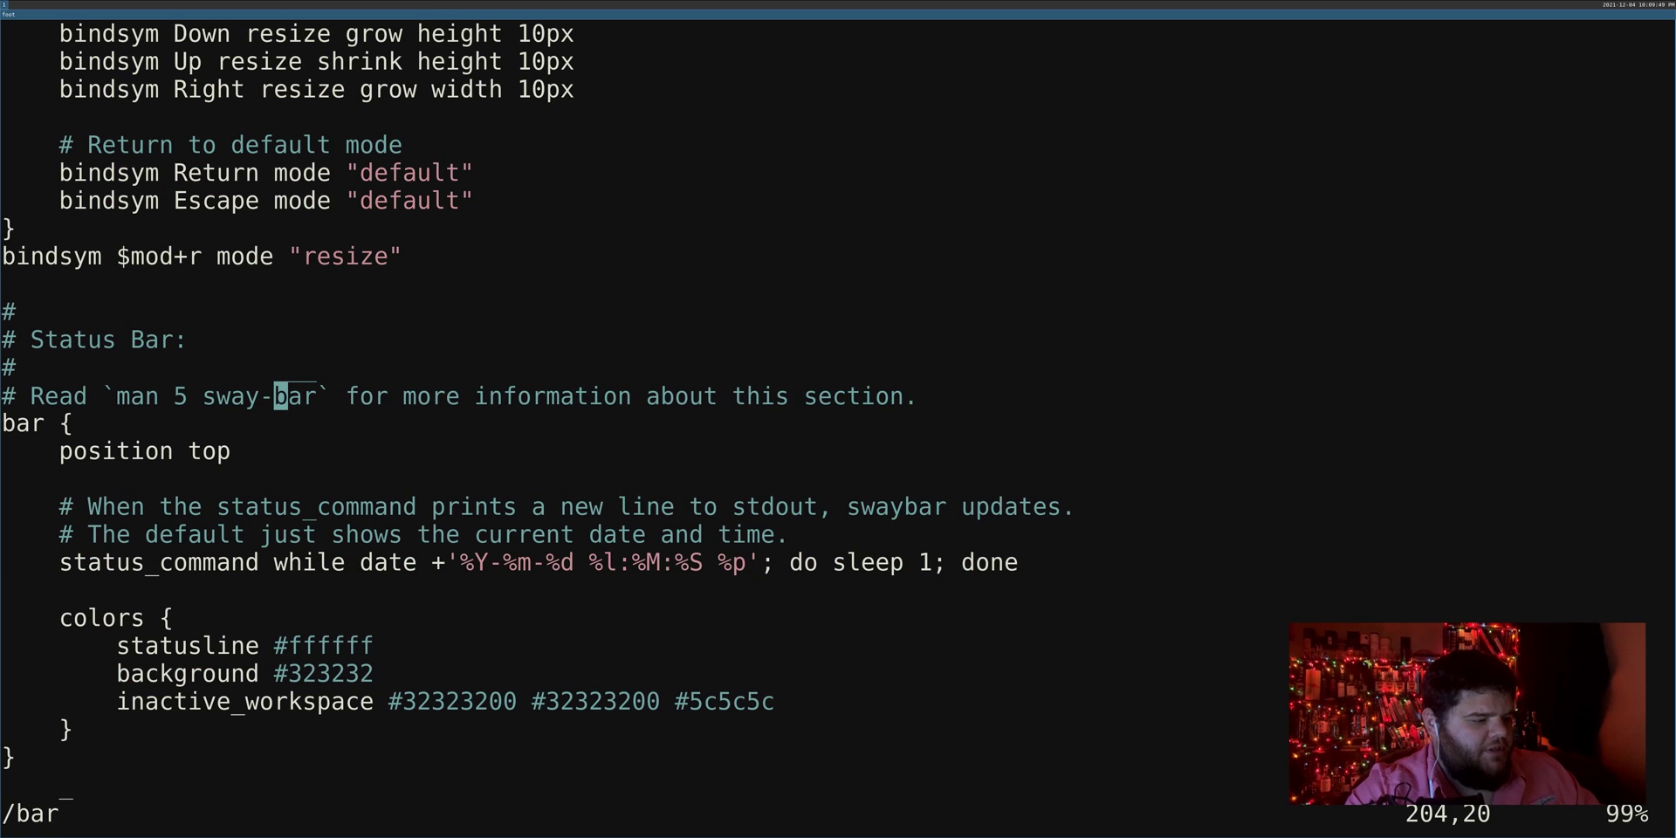
key(j)
Step: Change the bar colors background from #323232 to #ff0000 and save with :wq
key(j)
key(j)
key(j)
key(j)
key(j)
text(/font)
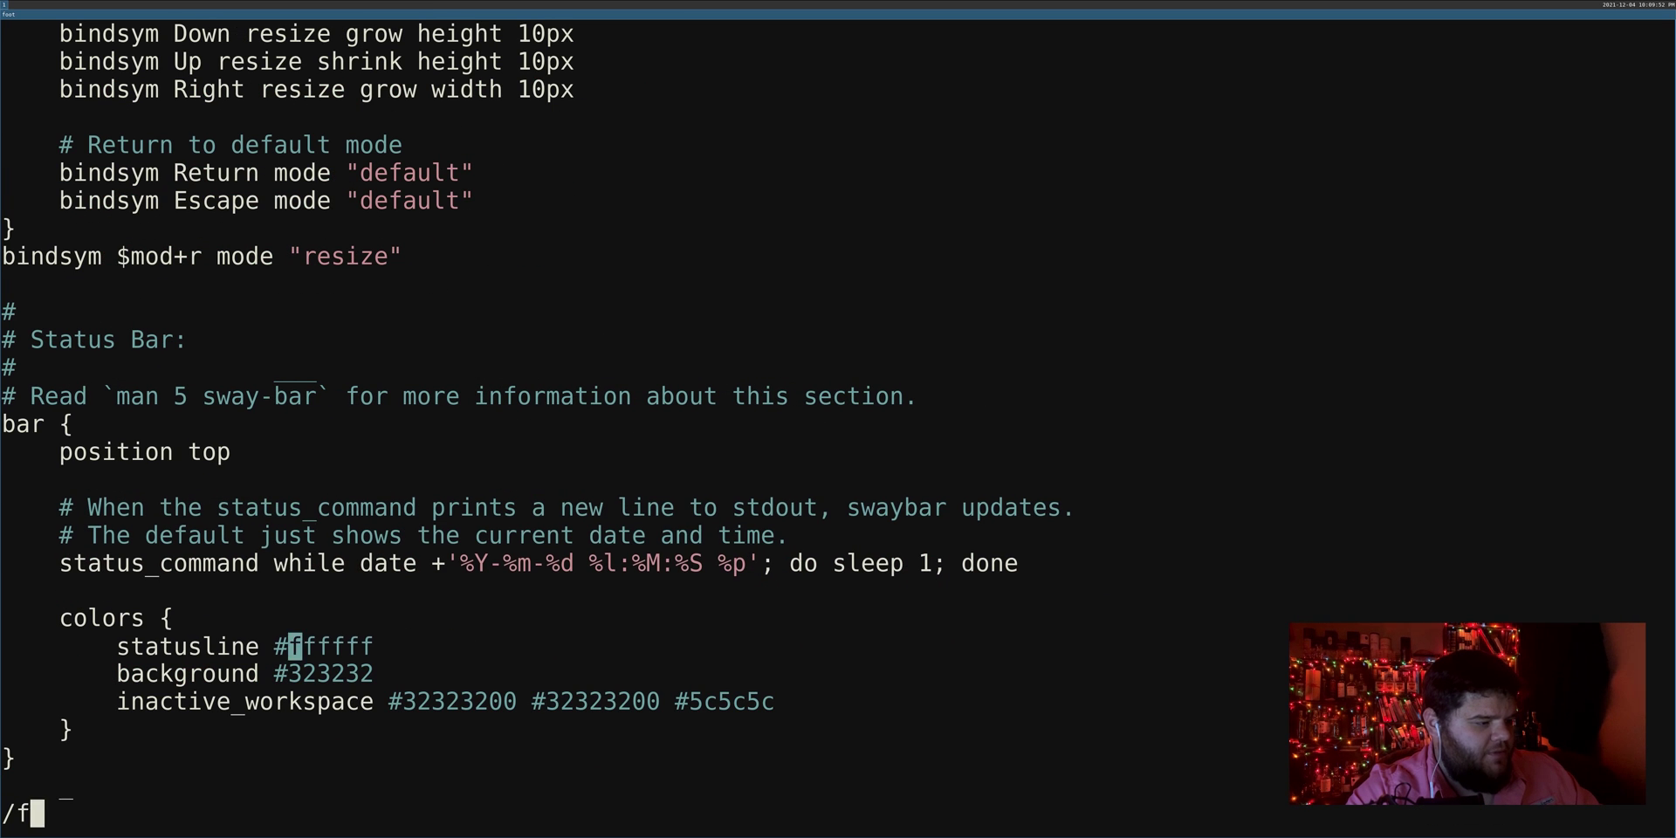
key(Return)
key(j)
key(j)
key(j)
key($)
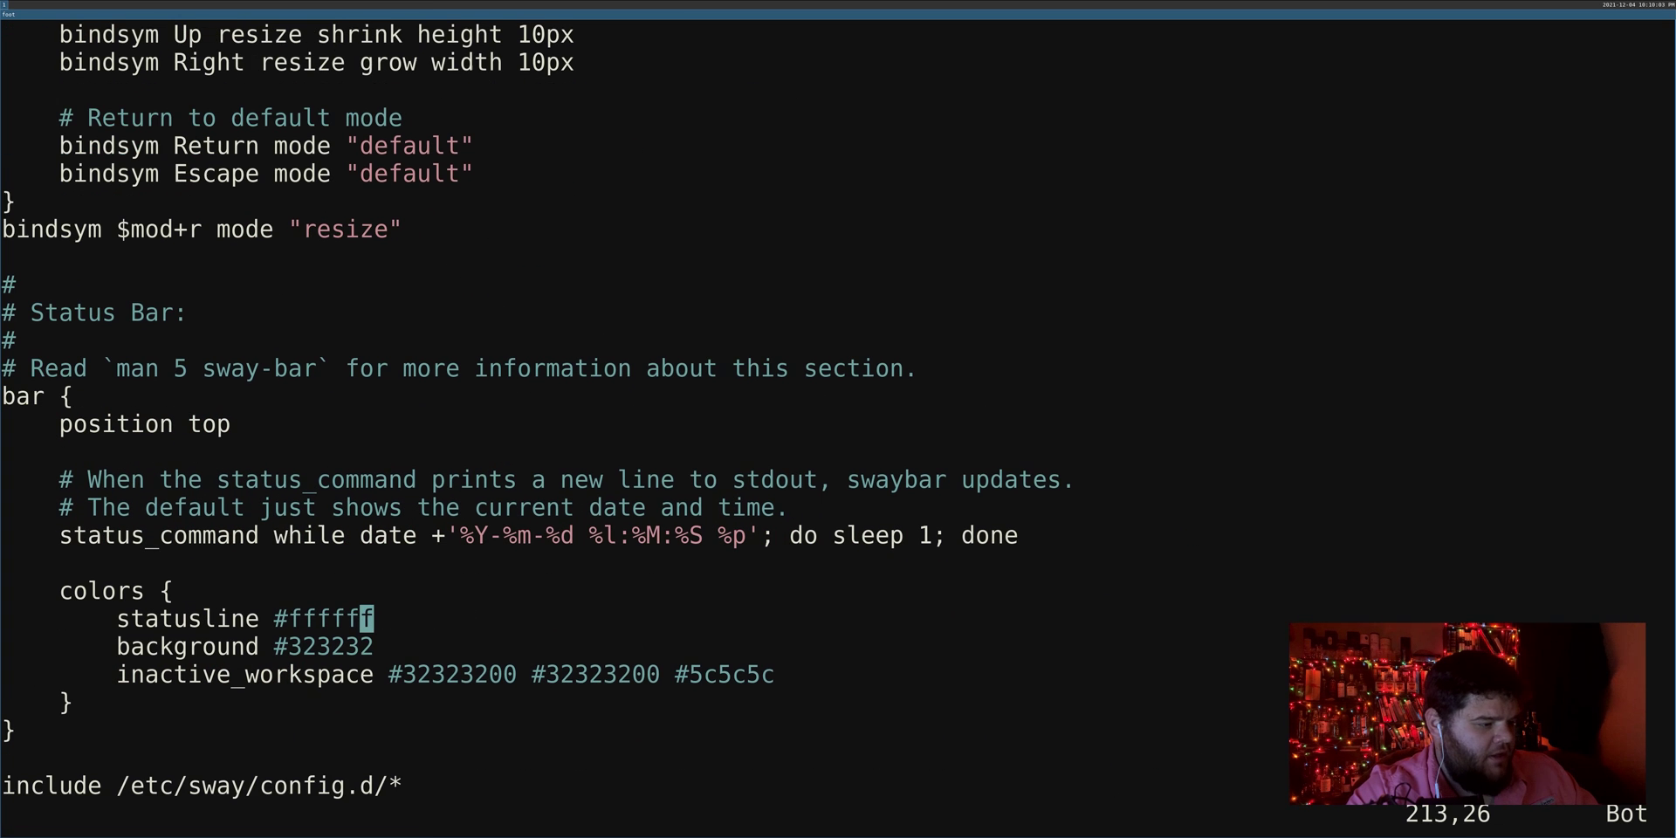
key(k)
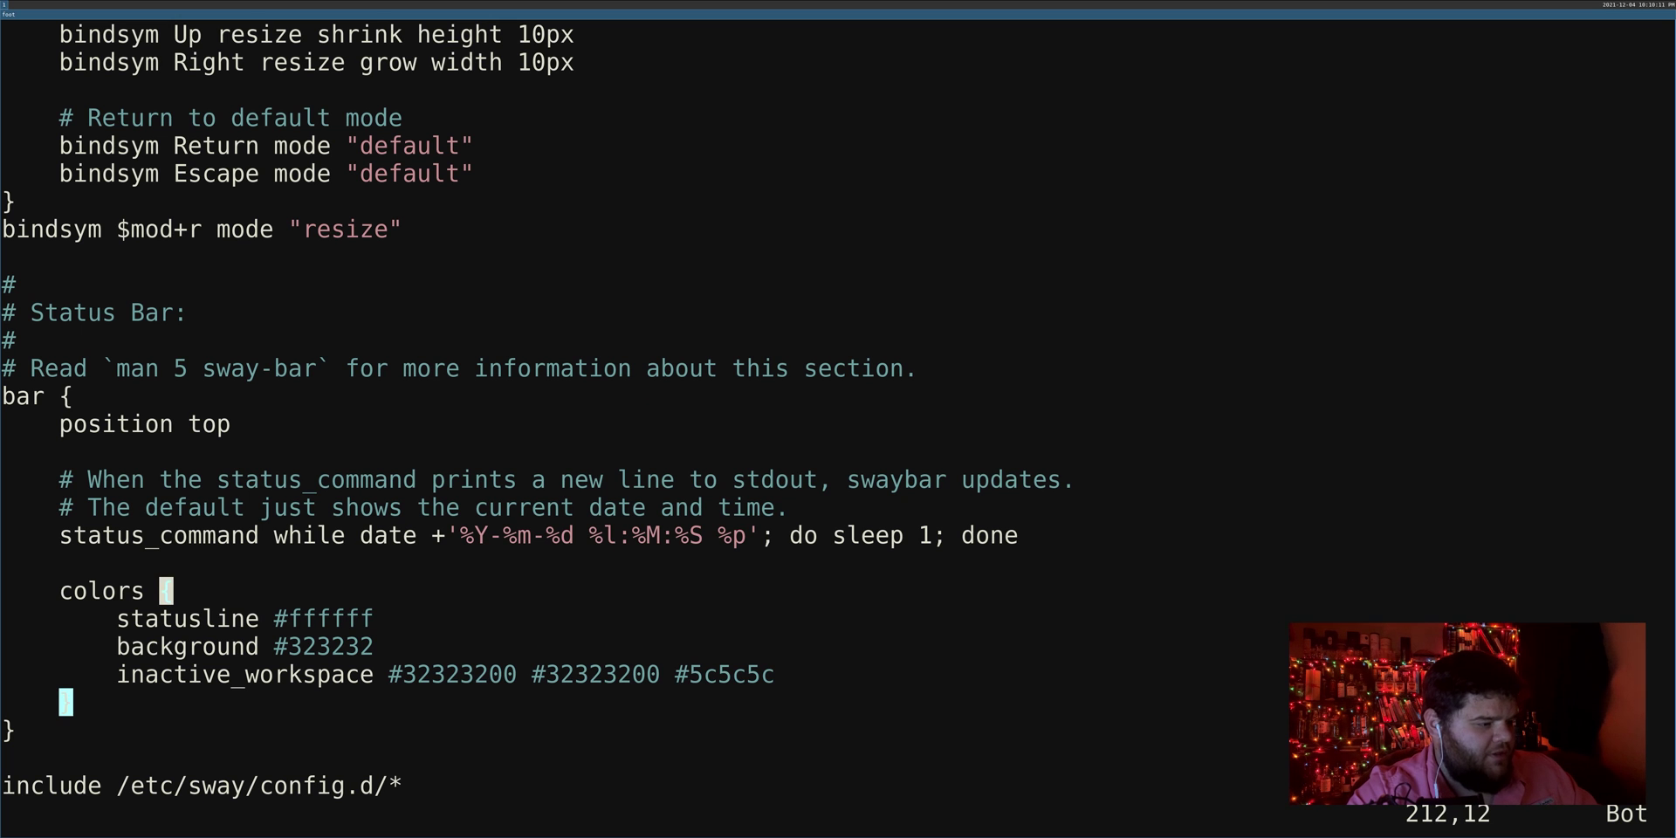
key(j)
key(j)
key(A)
key(BackSpace)
key(BackSpace)
key(BackSpace)
key(BackSpace)
key(BackSpace)
key(BackSpace)
text(f)
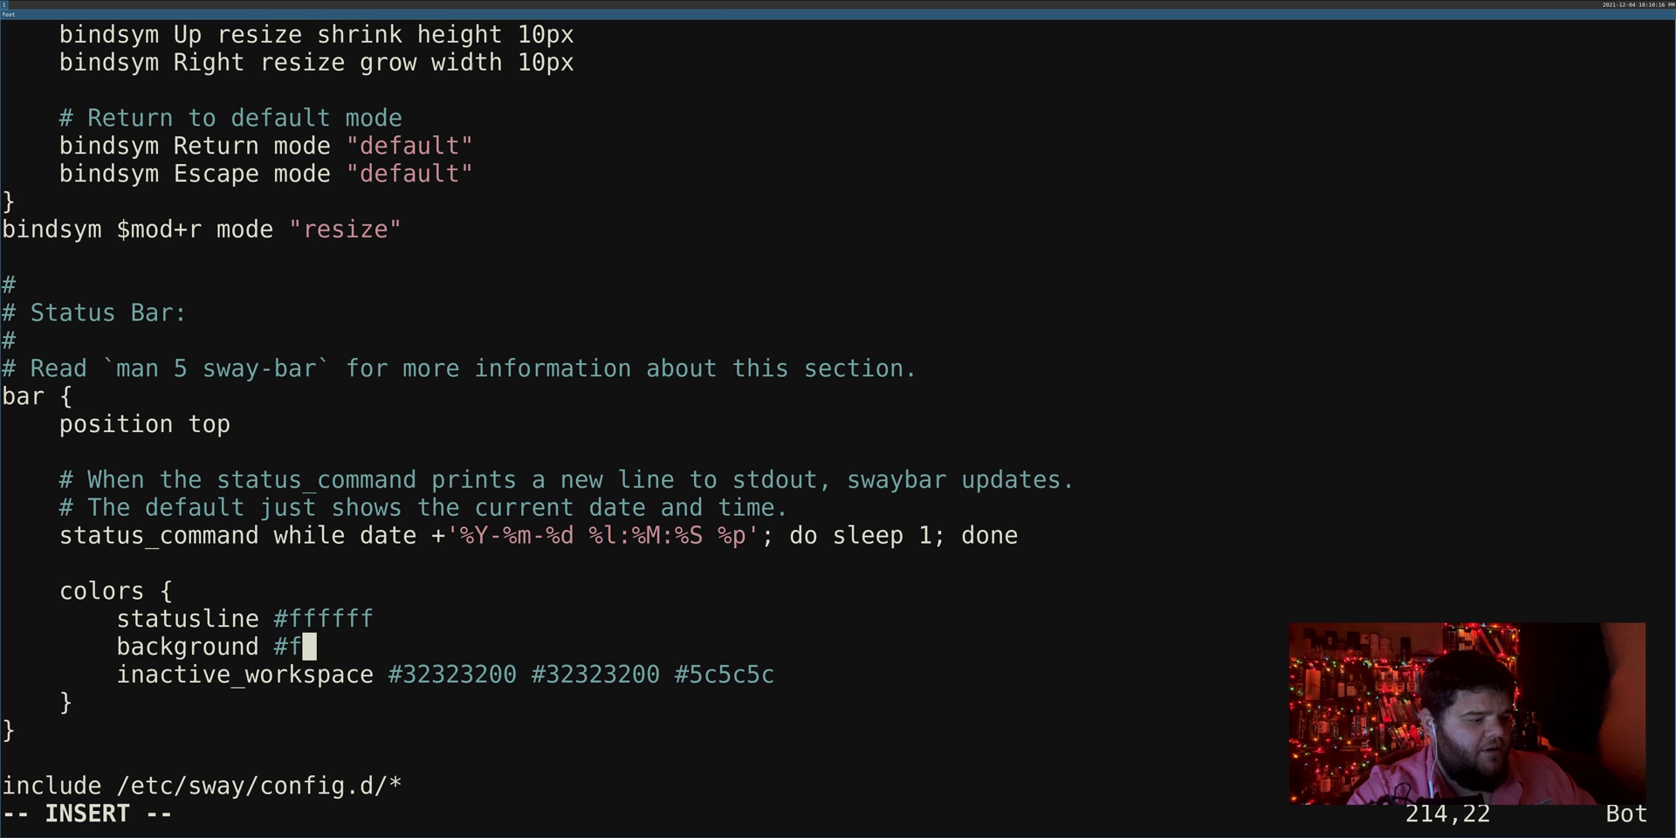
text(f0000)
key(Escape)
text(:w)
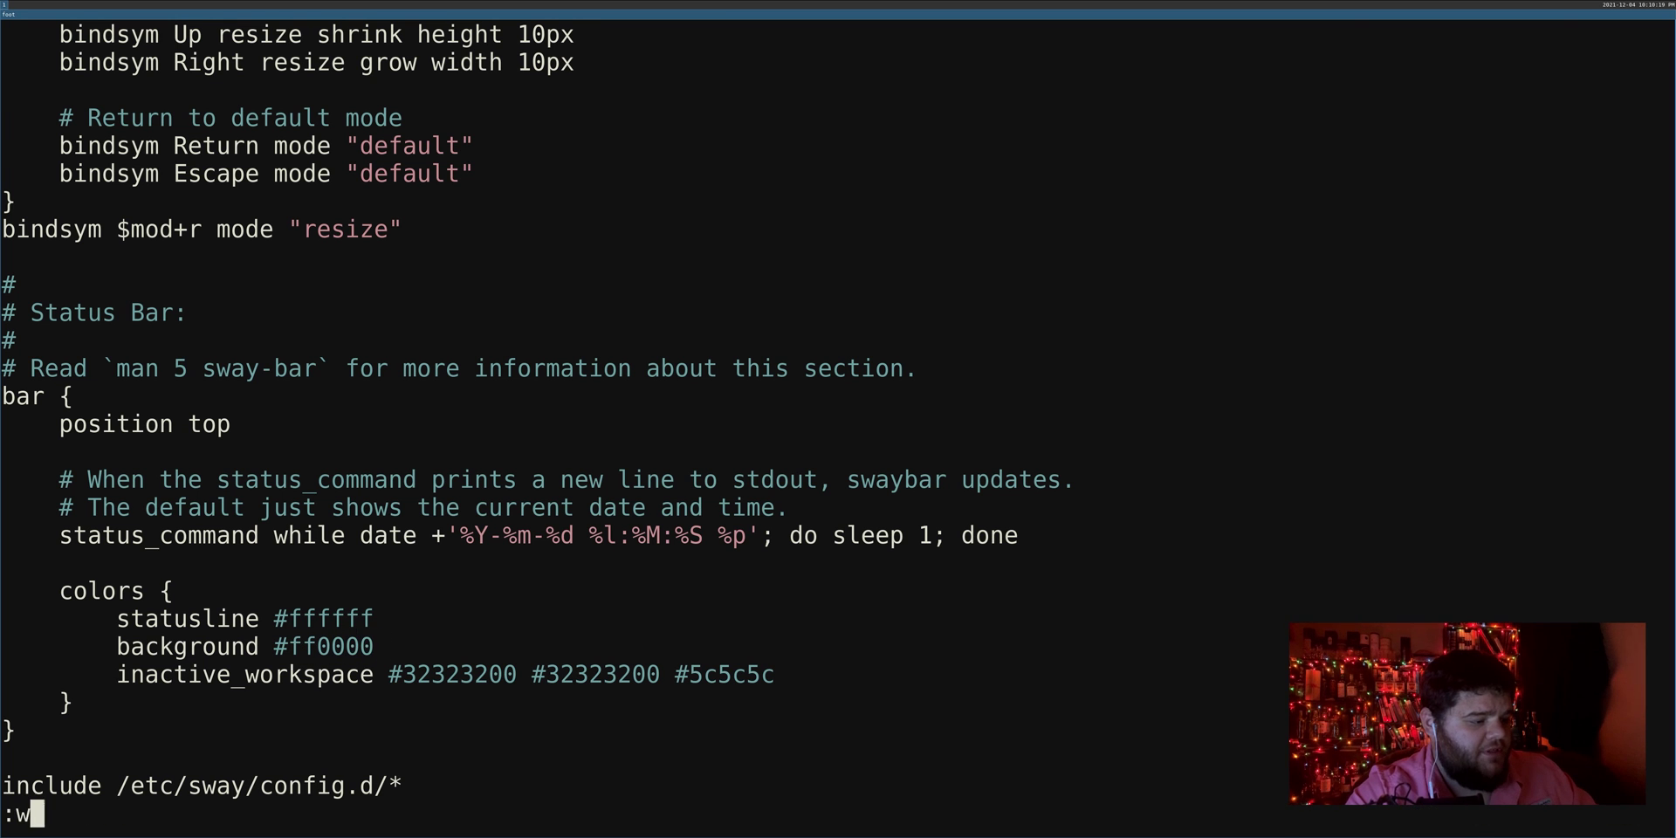
text(q)
key(Return)
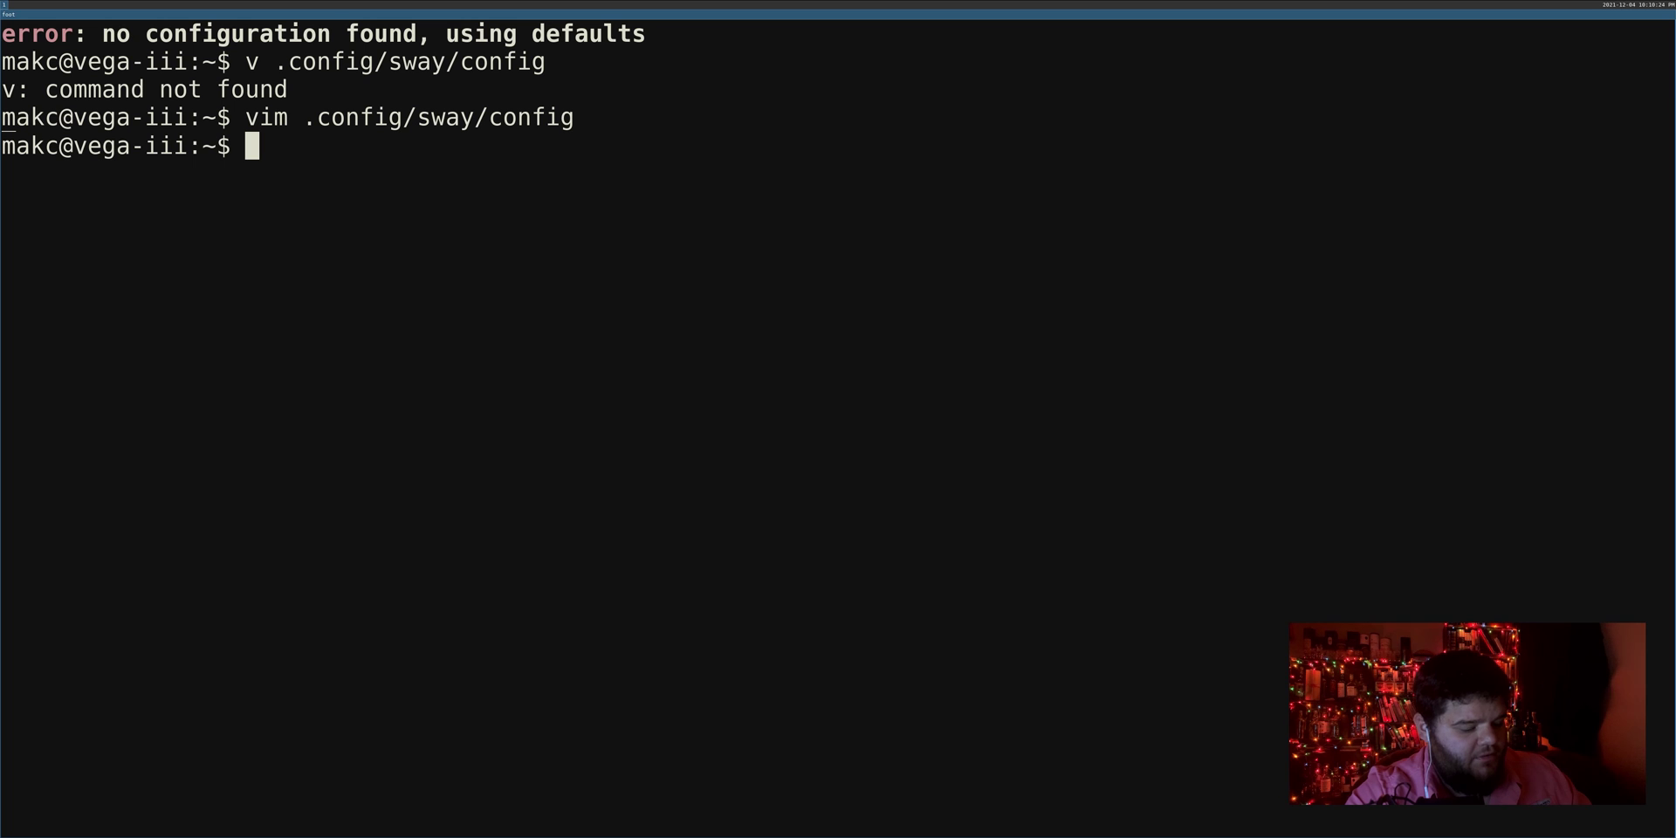
Step: Reopen .config/sway/config in Vim
text(vim .conf)
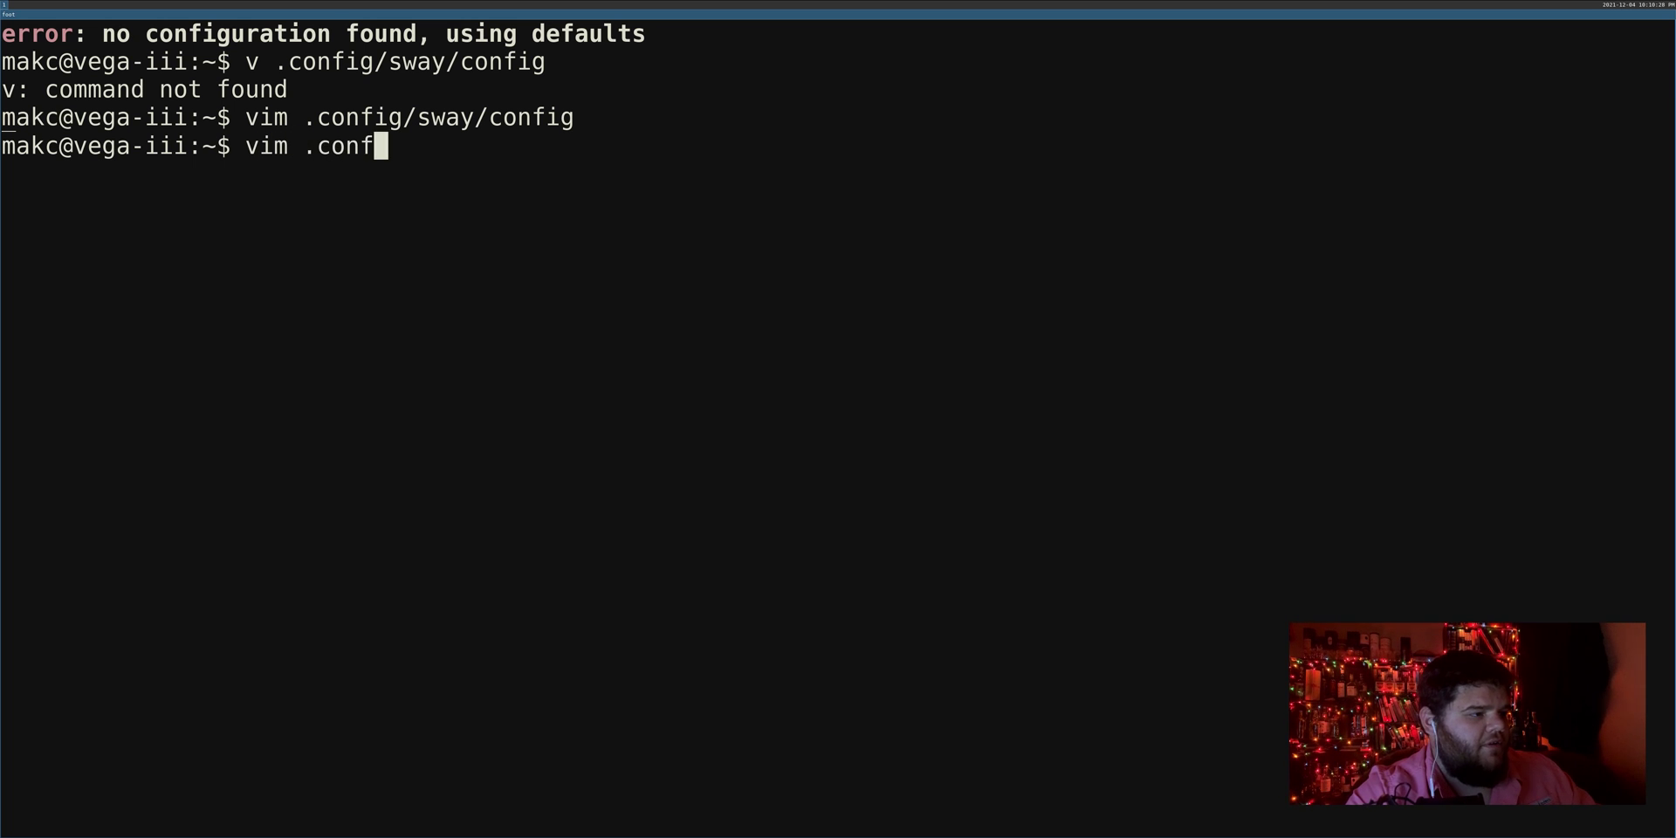
key(Tab)
text(aw)
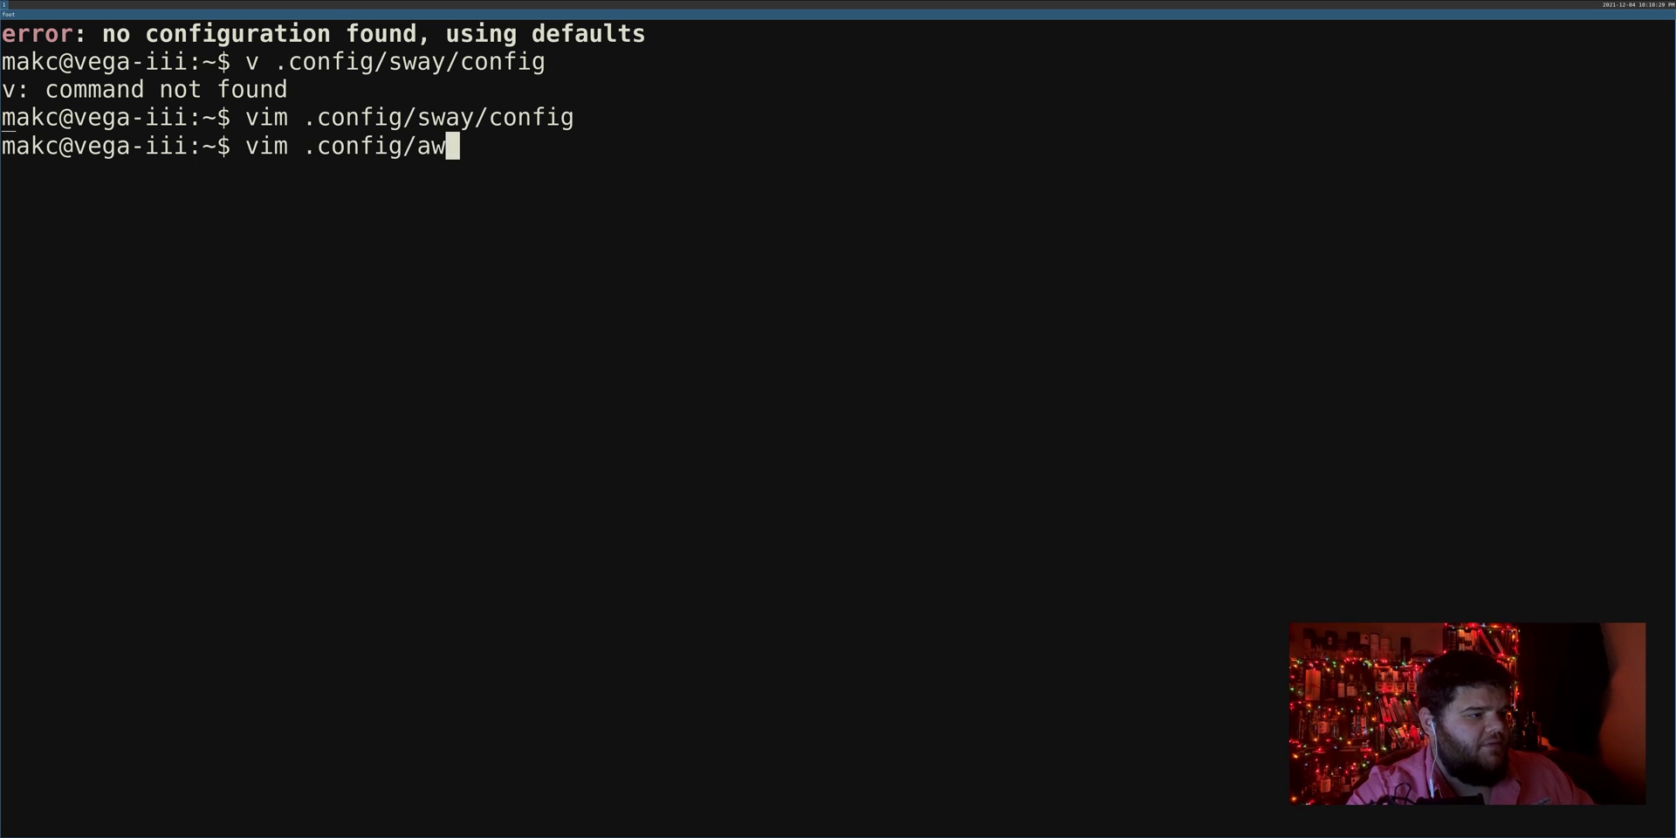
key(BackSpace)
key(BackSpace)
text(sw)
key(Tab)
key(Tab)
key(Return)
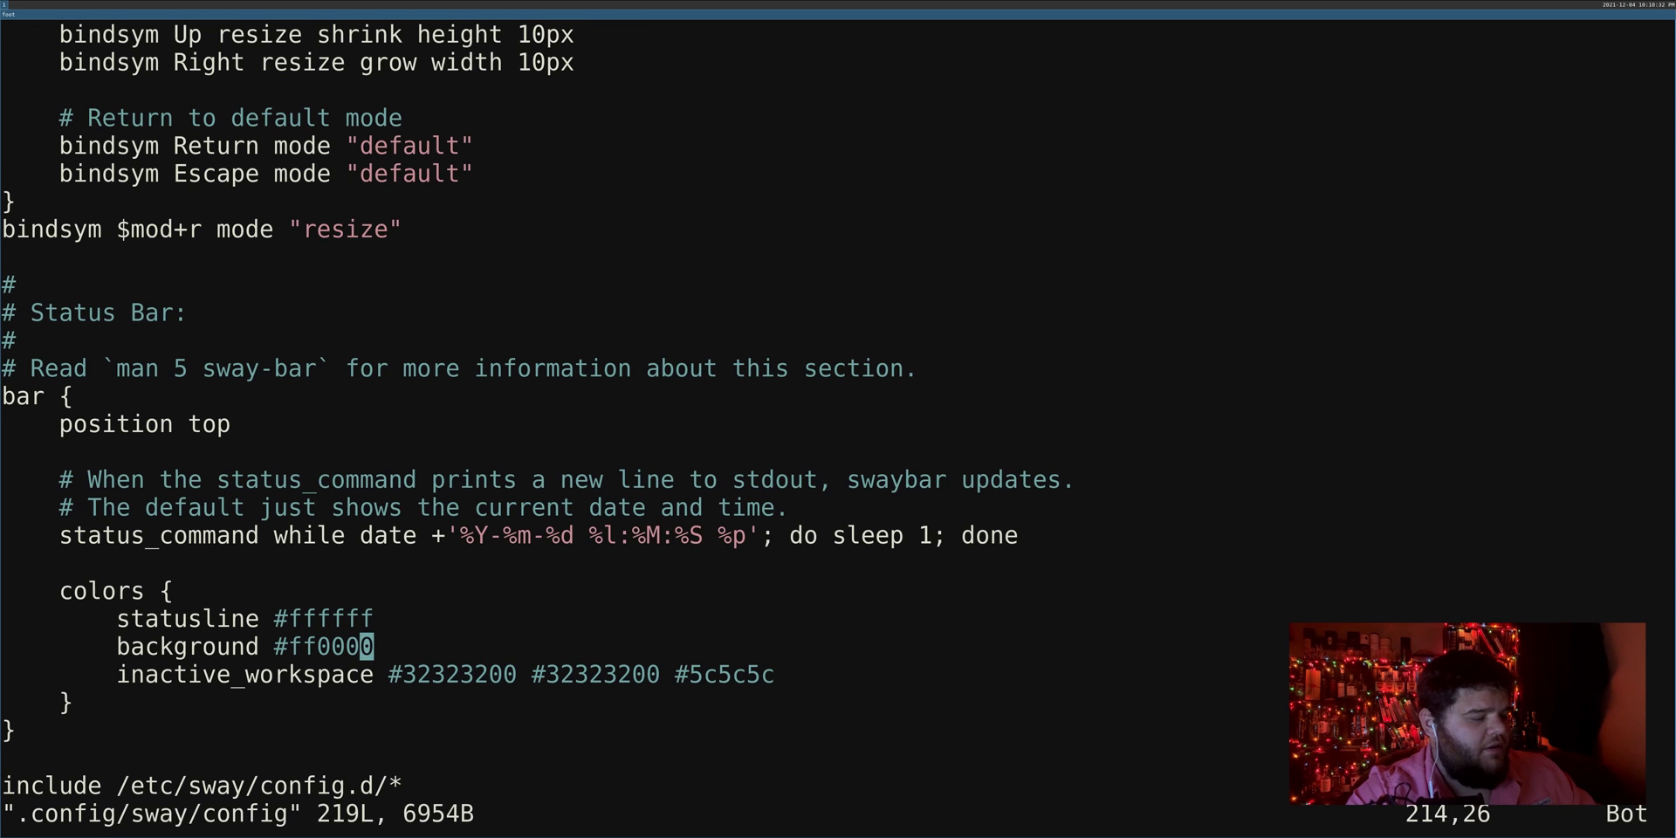
Step: Find the reload binding with /reload and reload Sway with $mod+Shift+c
text(/reload)
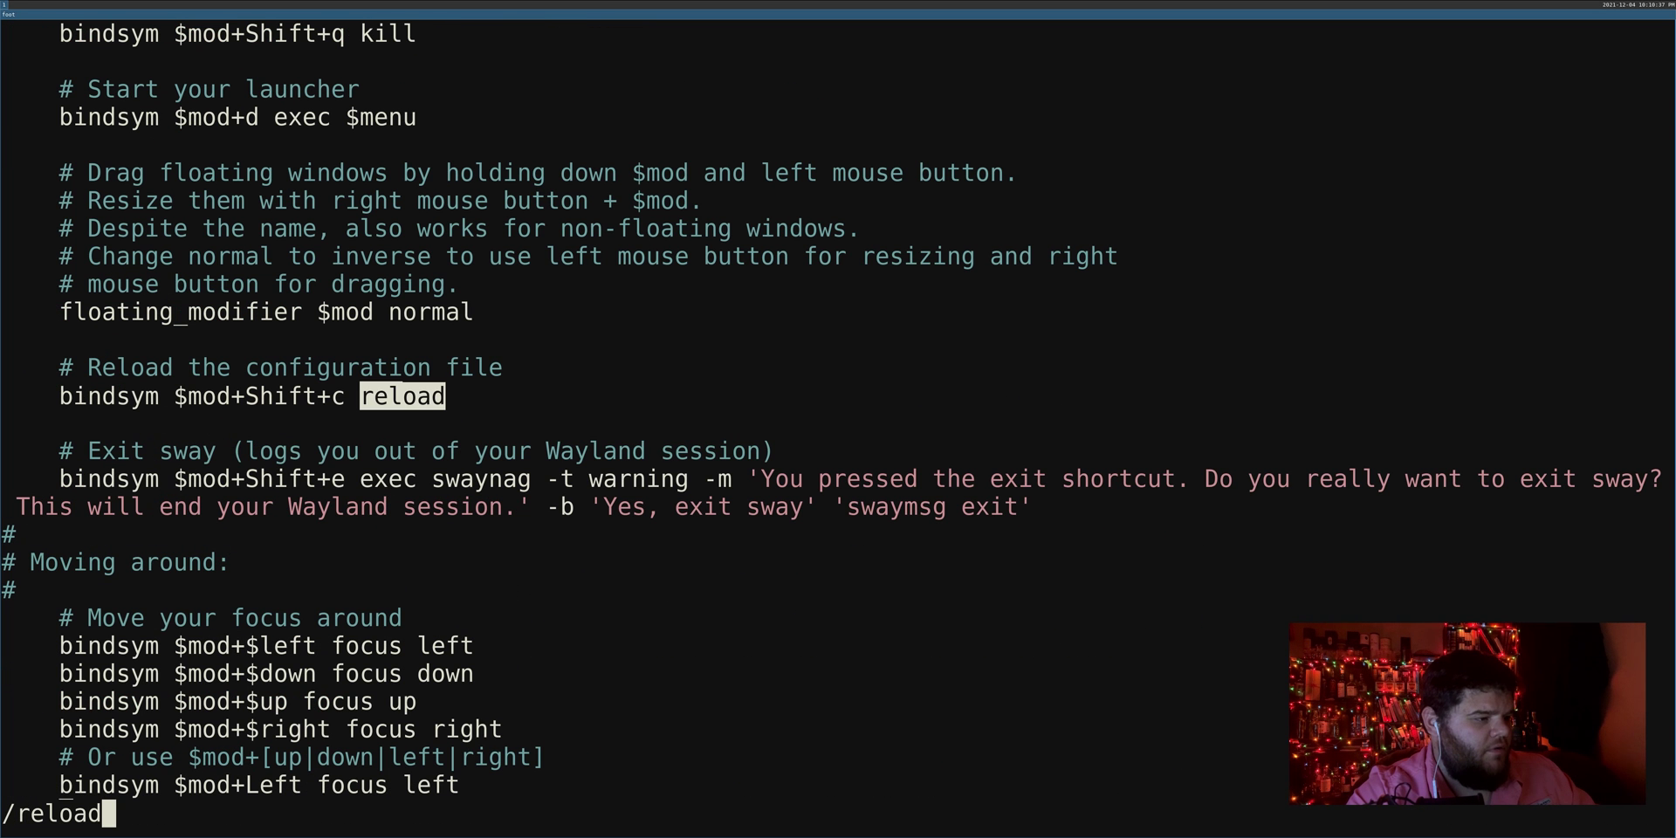
key(Return)
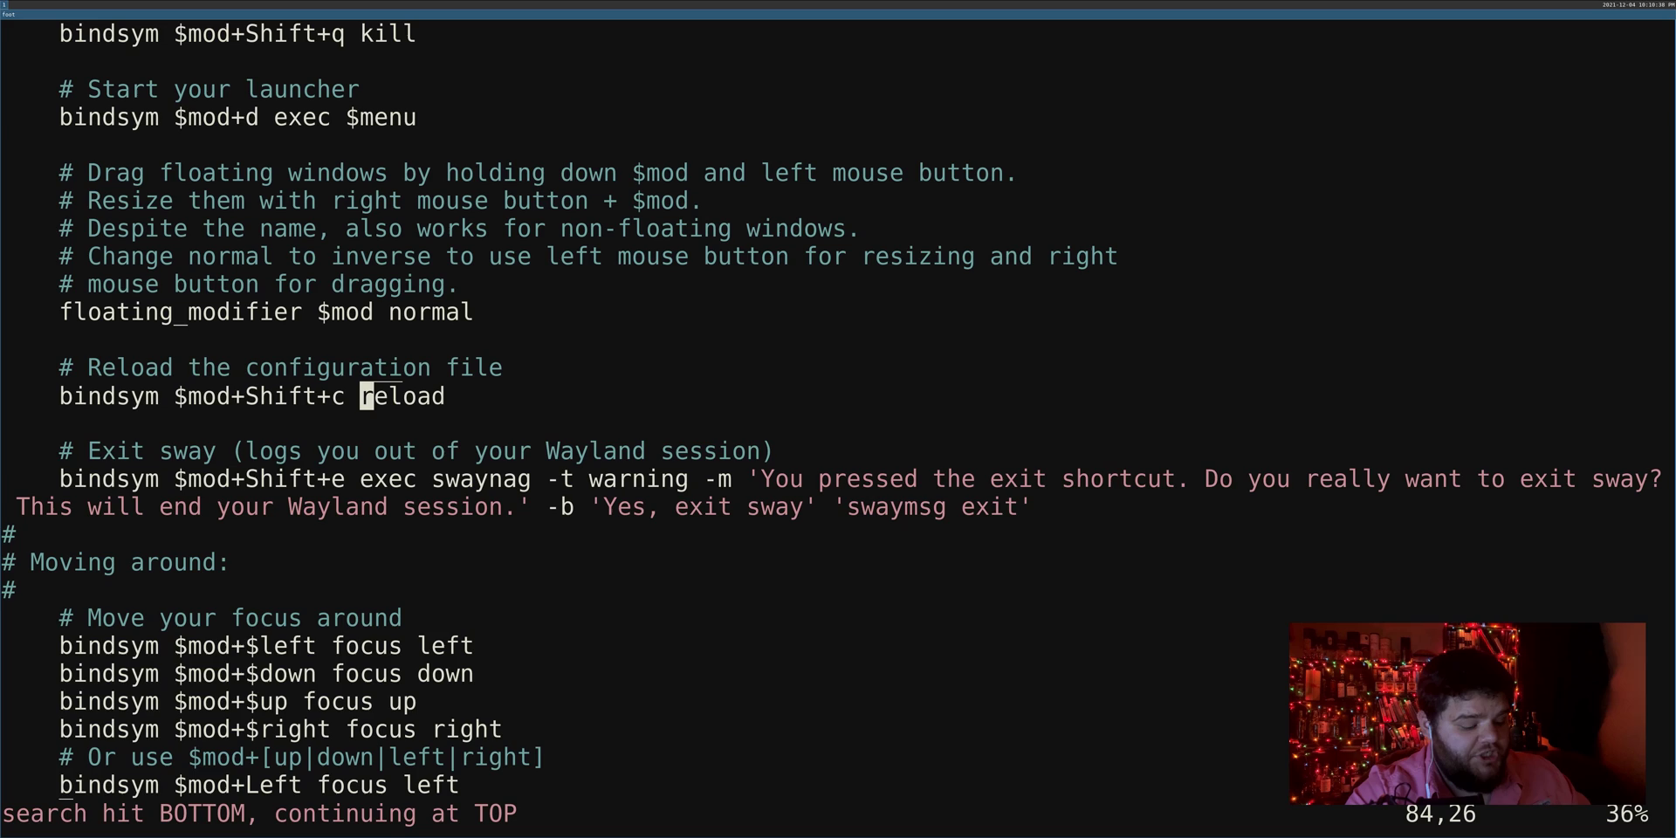
key(super+shift+c)
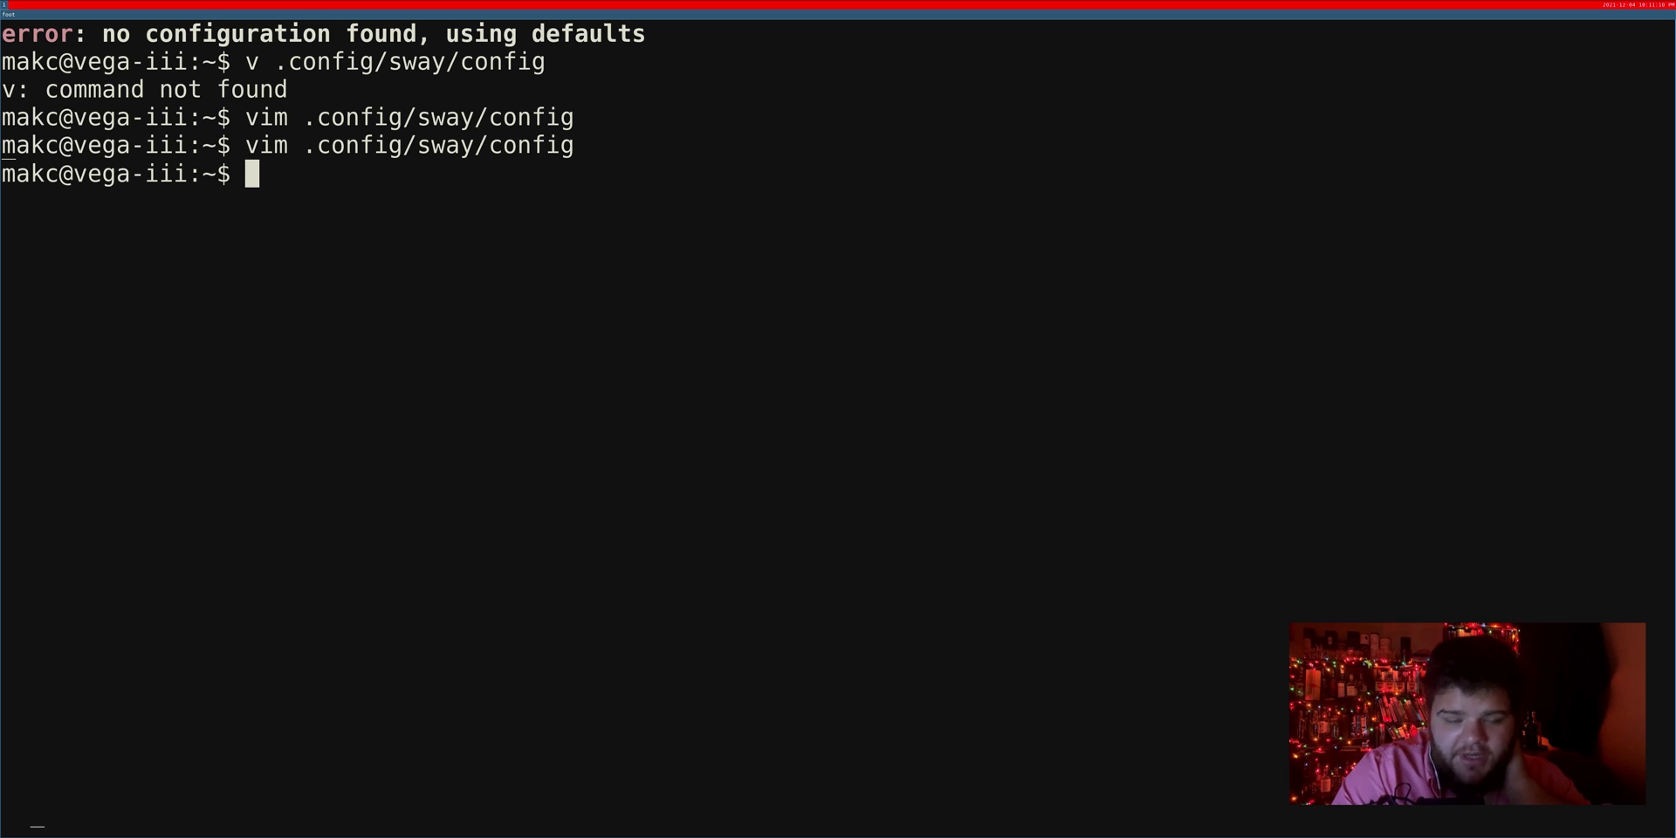
Step: Run firefox from the terminal so it tiles beside it
text(firefox)
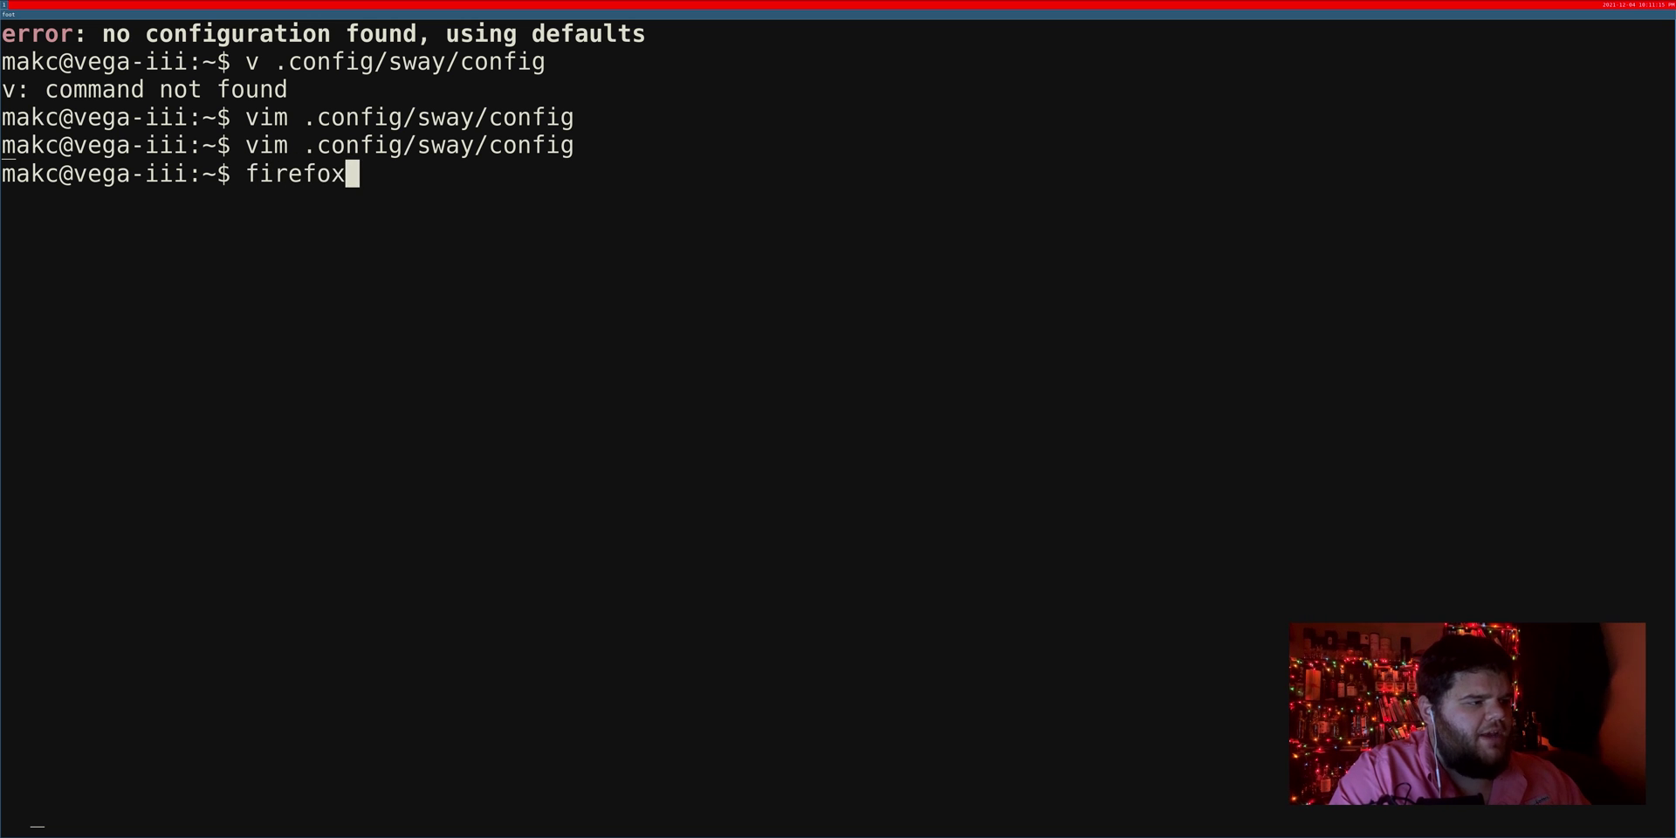
key(Return)
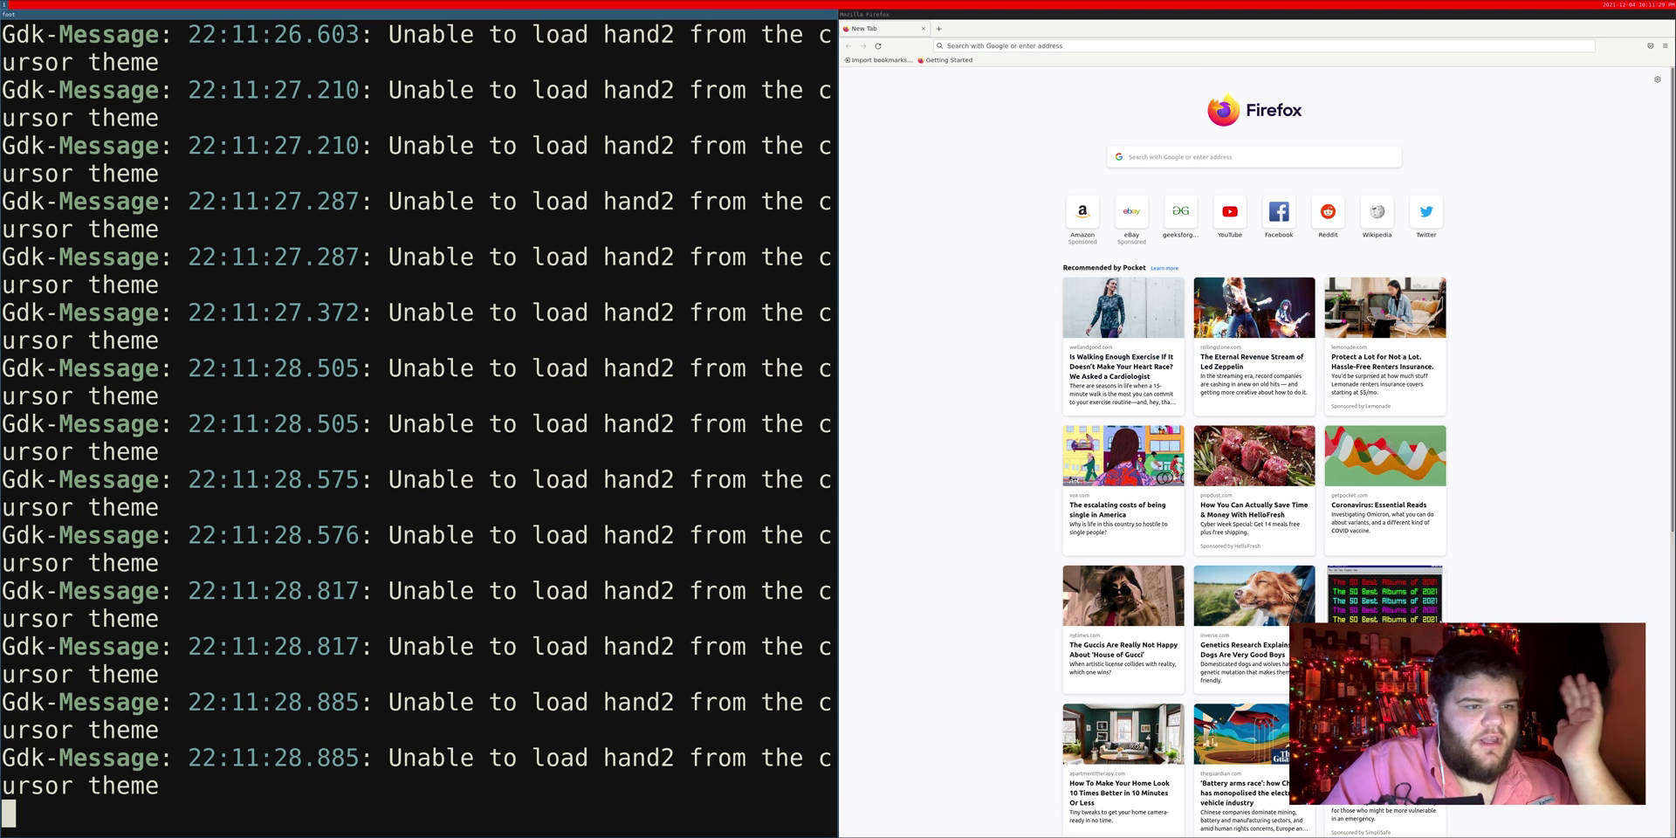
Step: Open .config/sway/config in Vim and try changing the bar position value, then back it out
text(vim .config/aw)
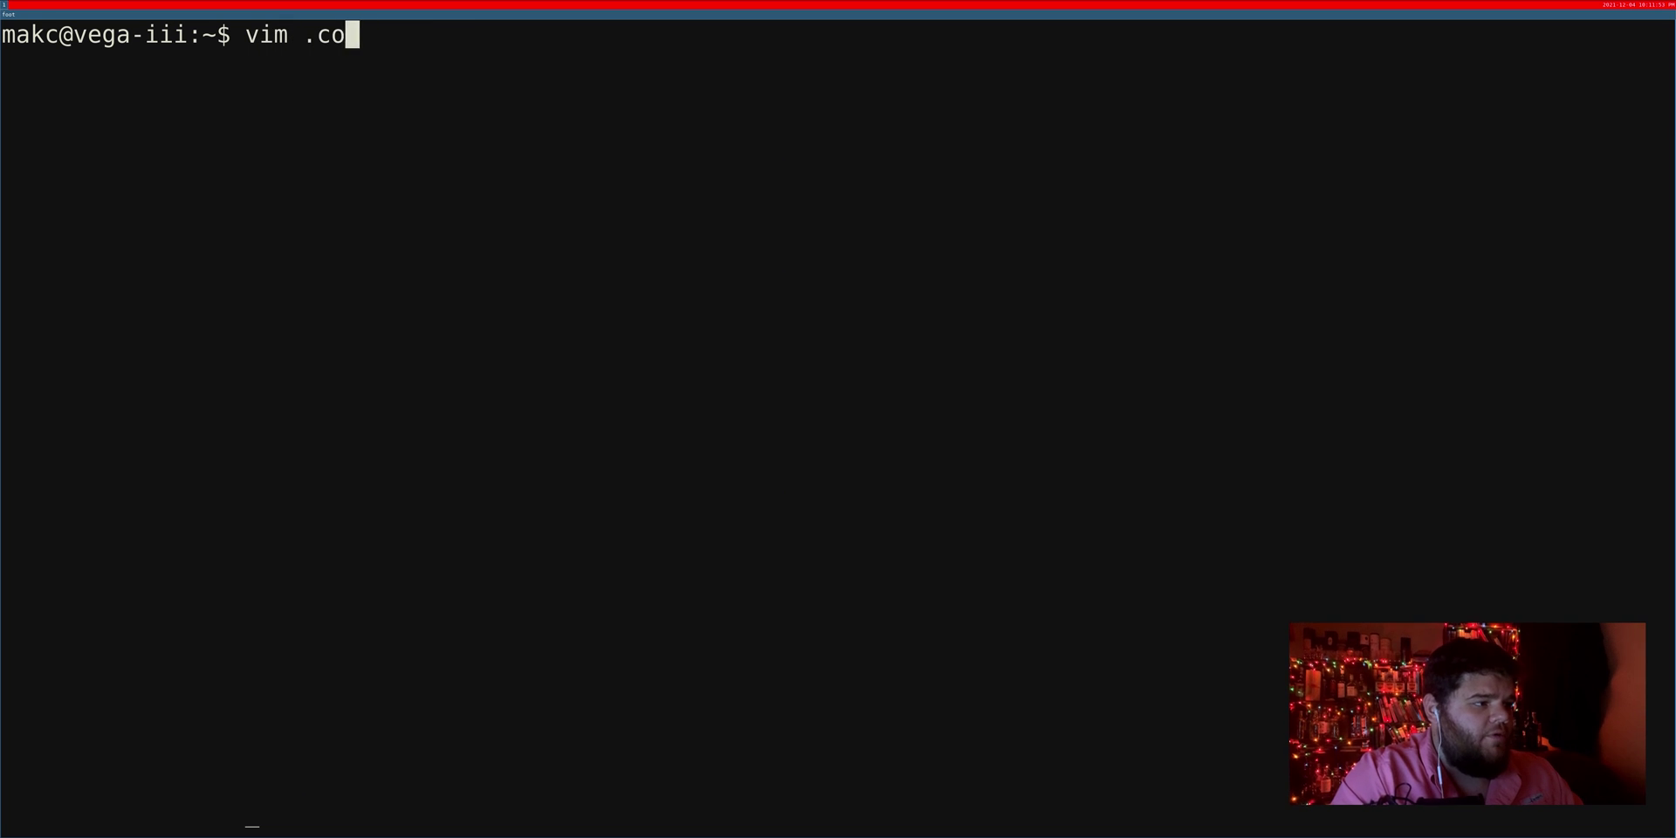
key(BackSpace)
key(BackSpace)
text(sway/config)
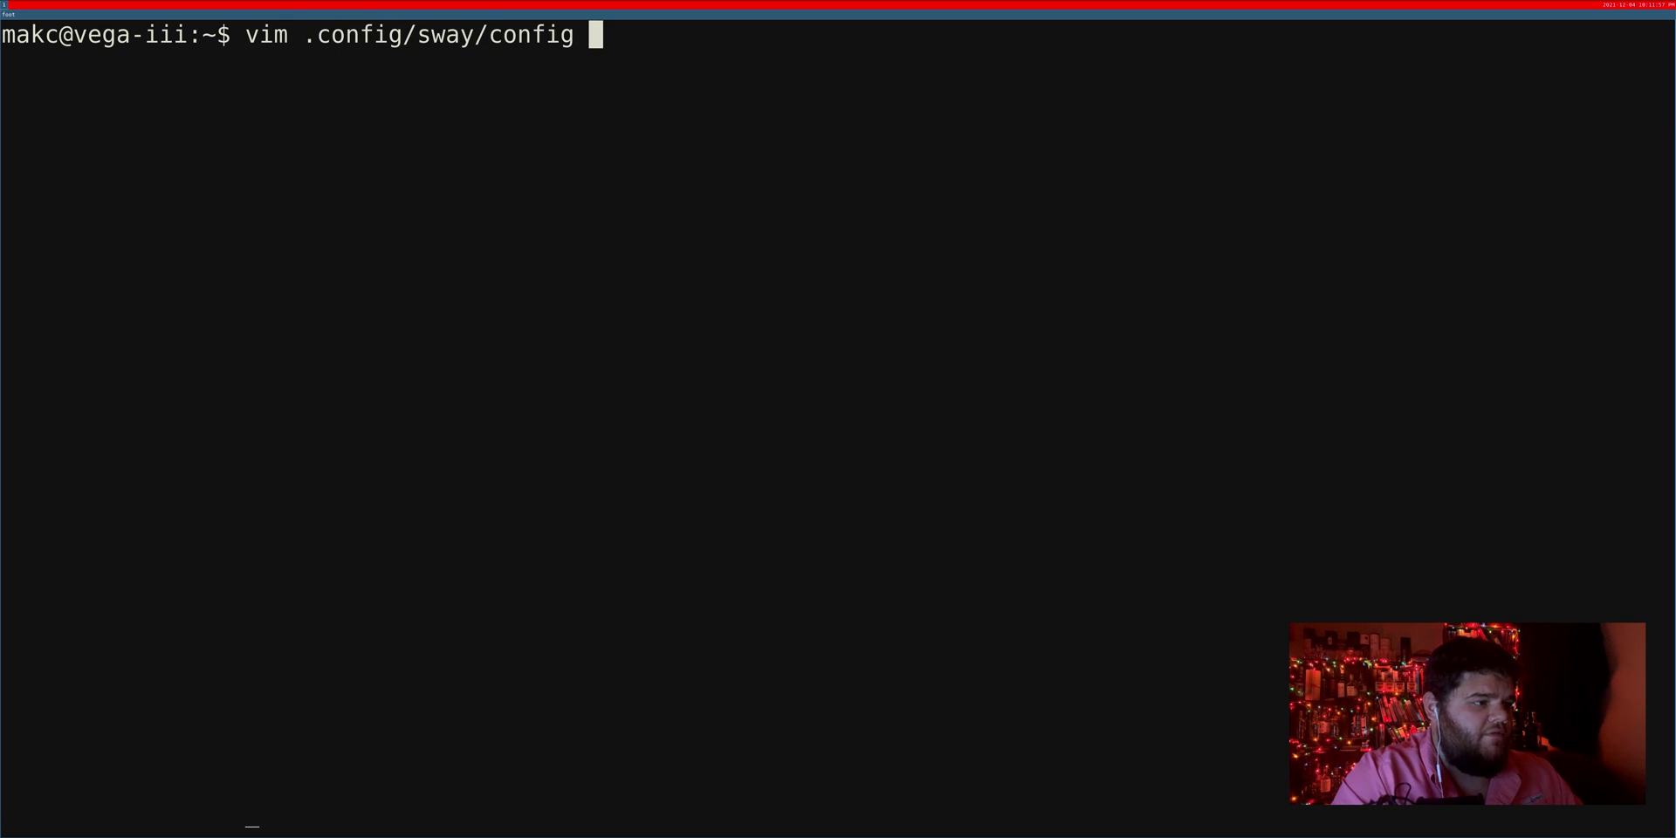
key(Return)
key(G)
key(w)
key(w)
key(w)
key(w)
key(w)
key(w)
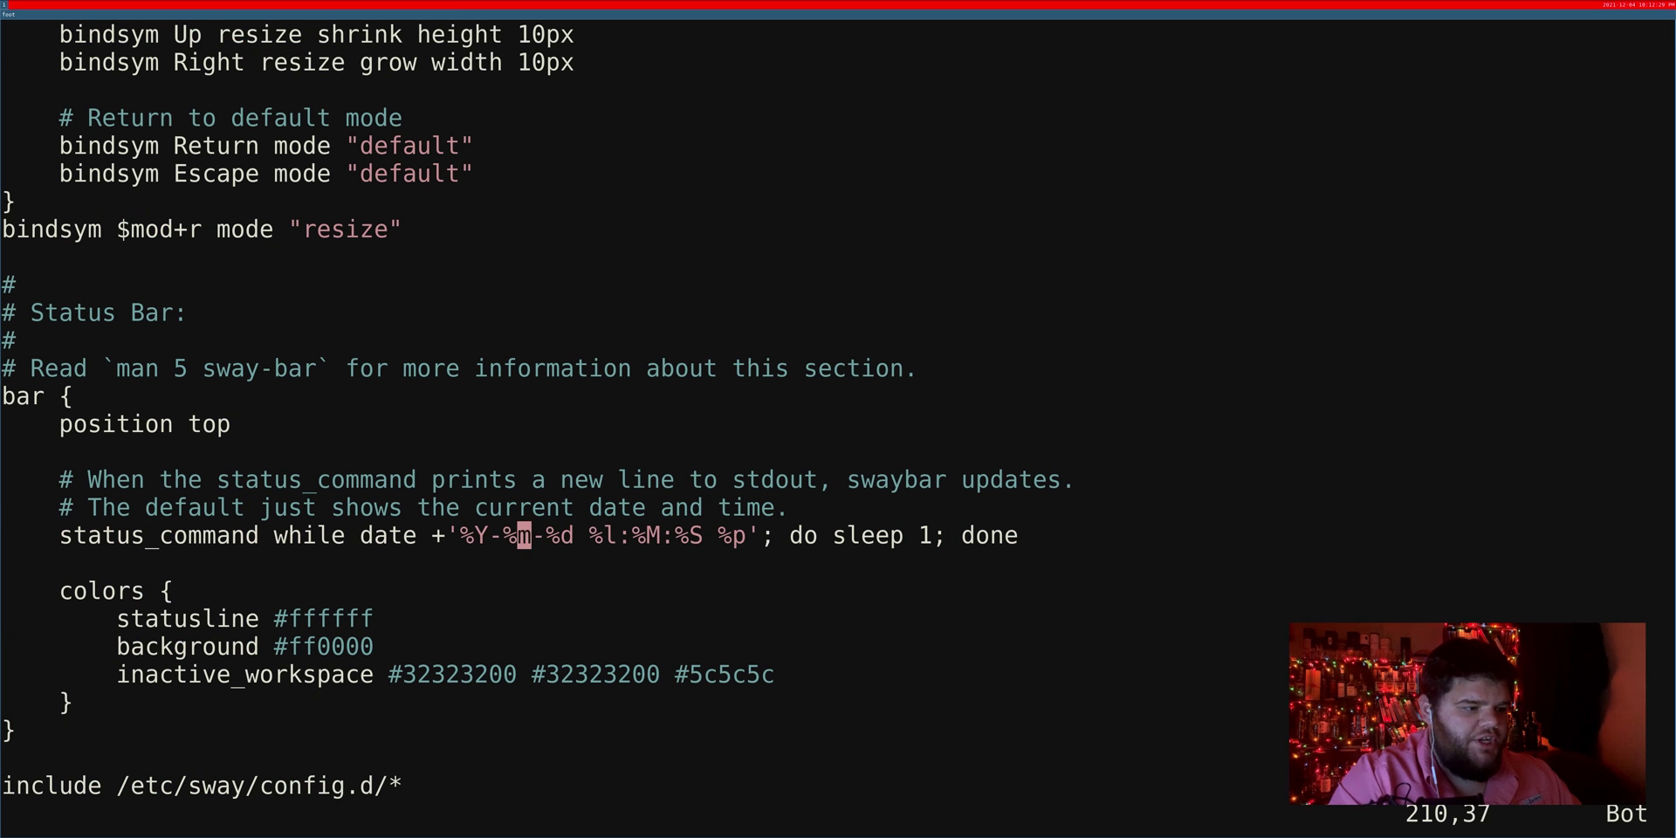
key(k)
key(k)
key(k)
key(k)
key(a)
key(BackSpace)
key(BackSpace)
key(BackSpace)
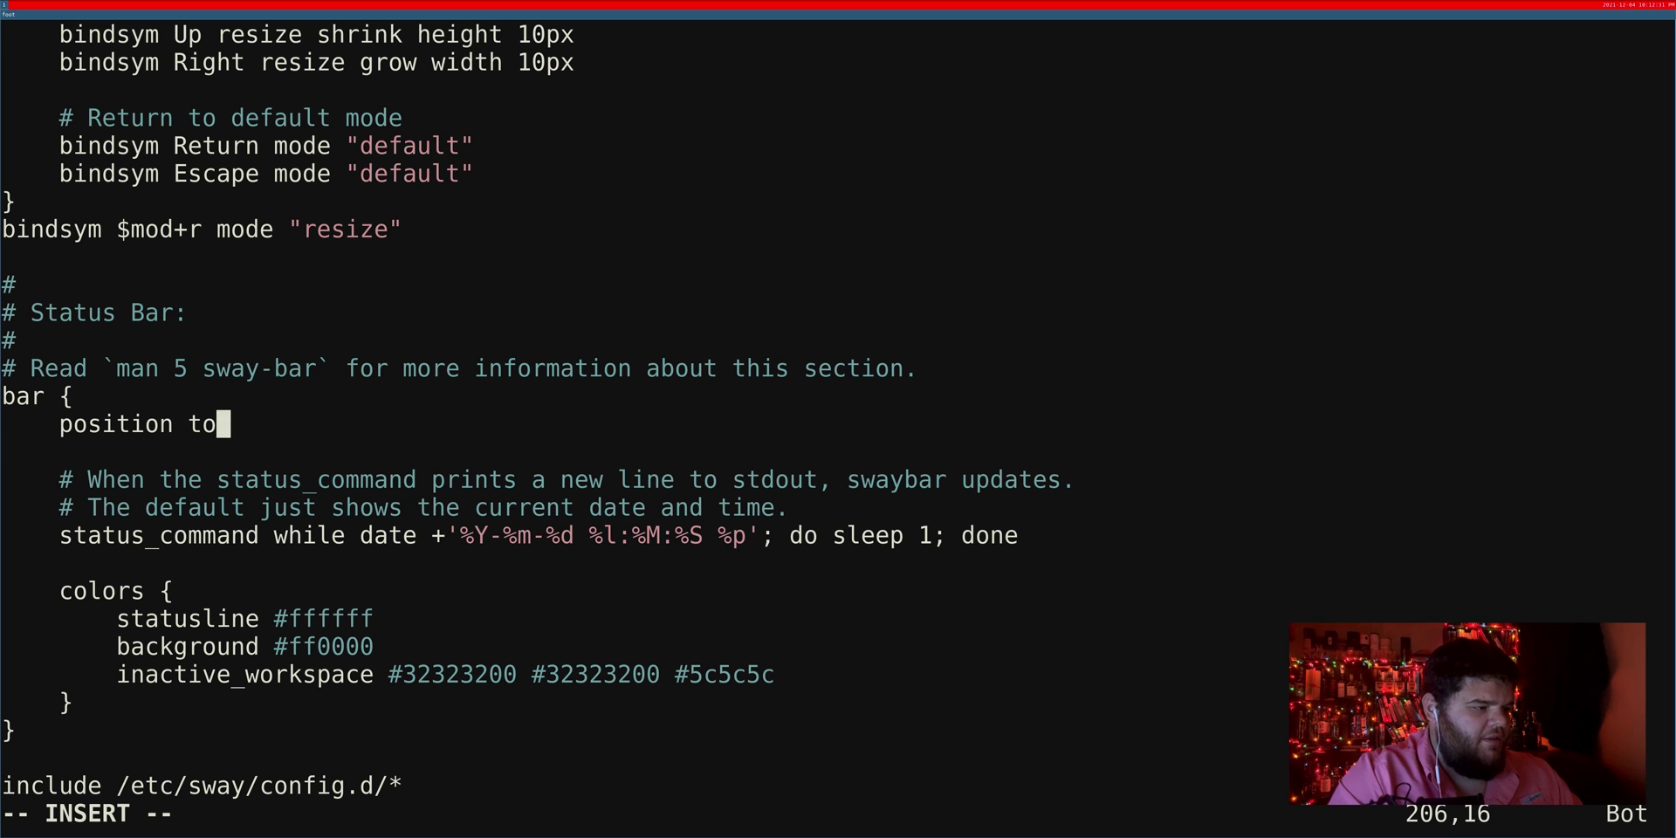
text(btto)
key(BackSpace)
key(BackSpace)
key(BackSpace)
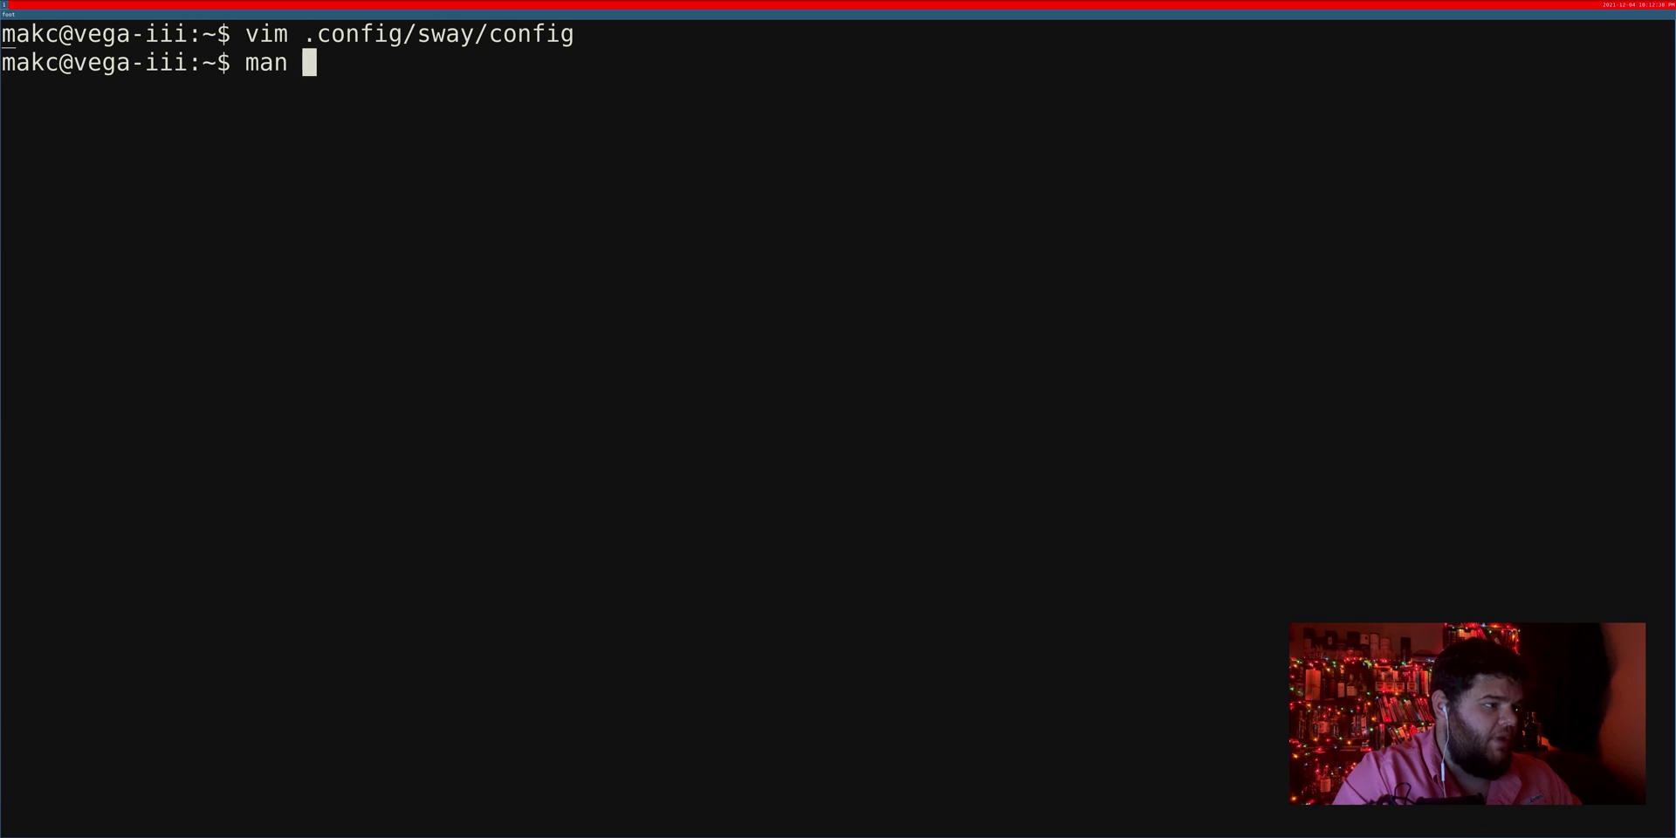
Step: Read the sway-bar manual page, scrolling through its bar options
text(sway-bar)
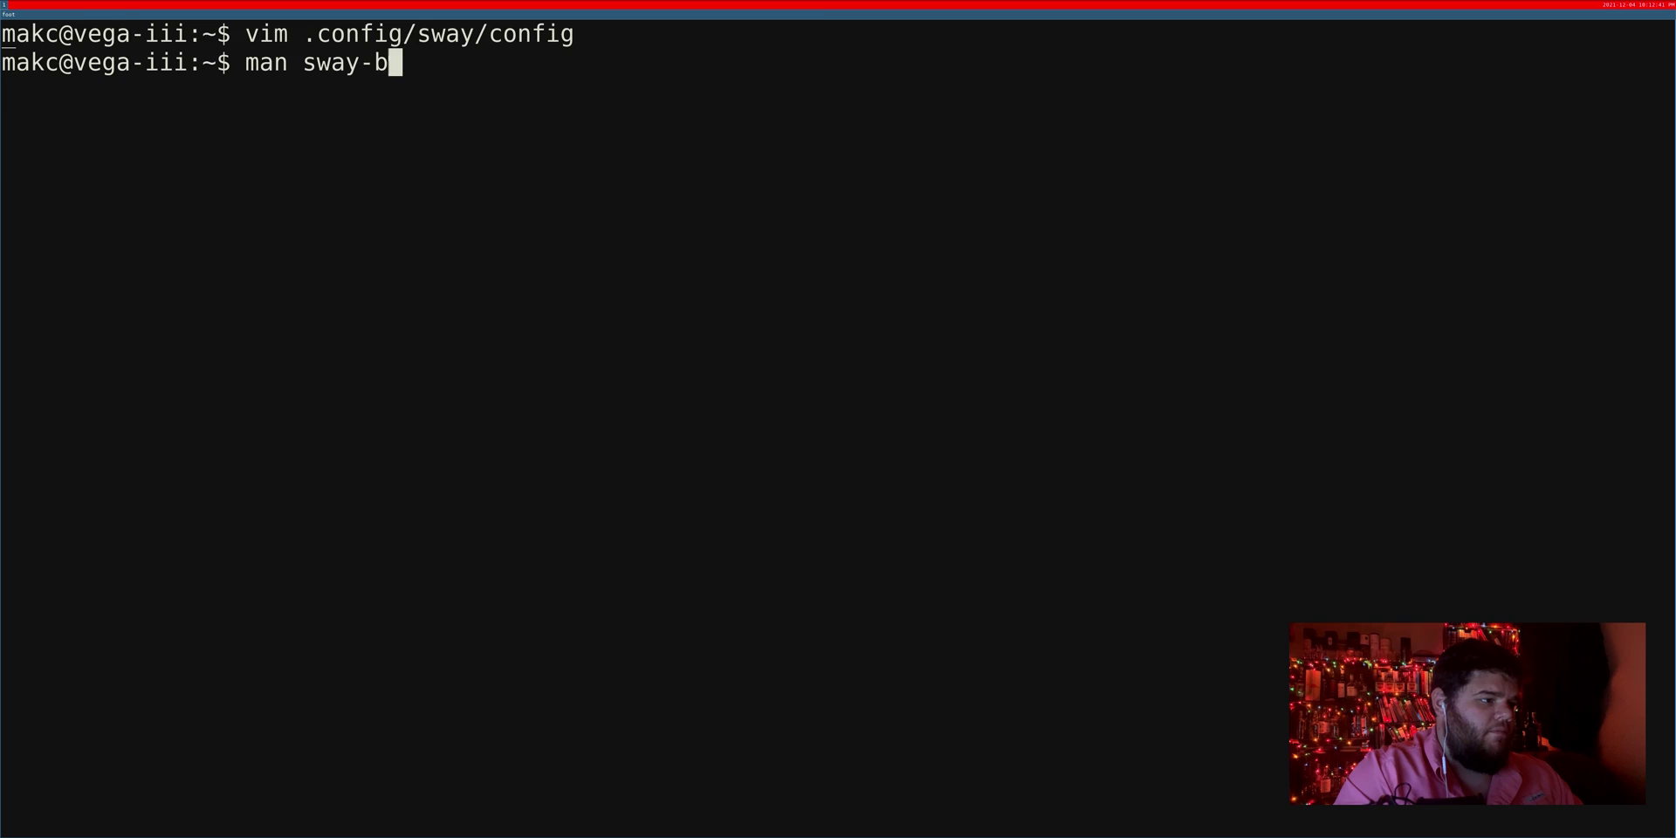
key(Return)
scroll(808, 424, down, 1)
scroll(808, 425, down, 5)
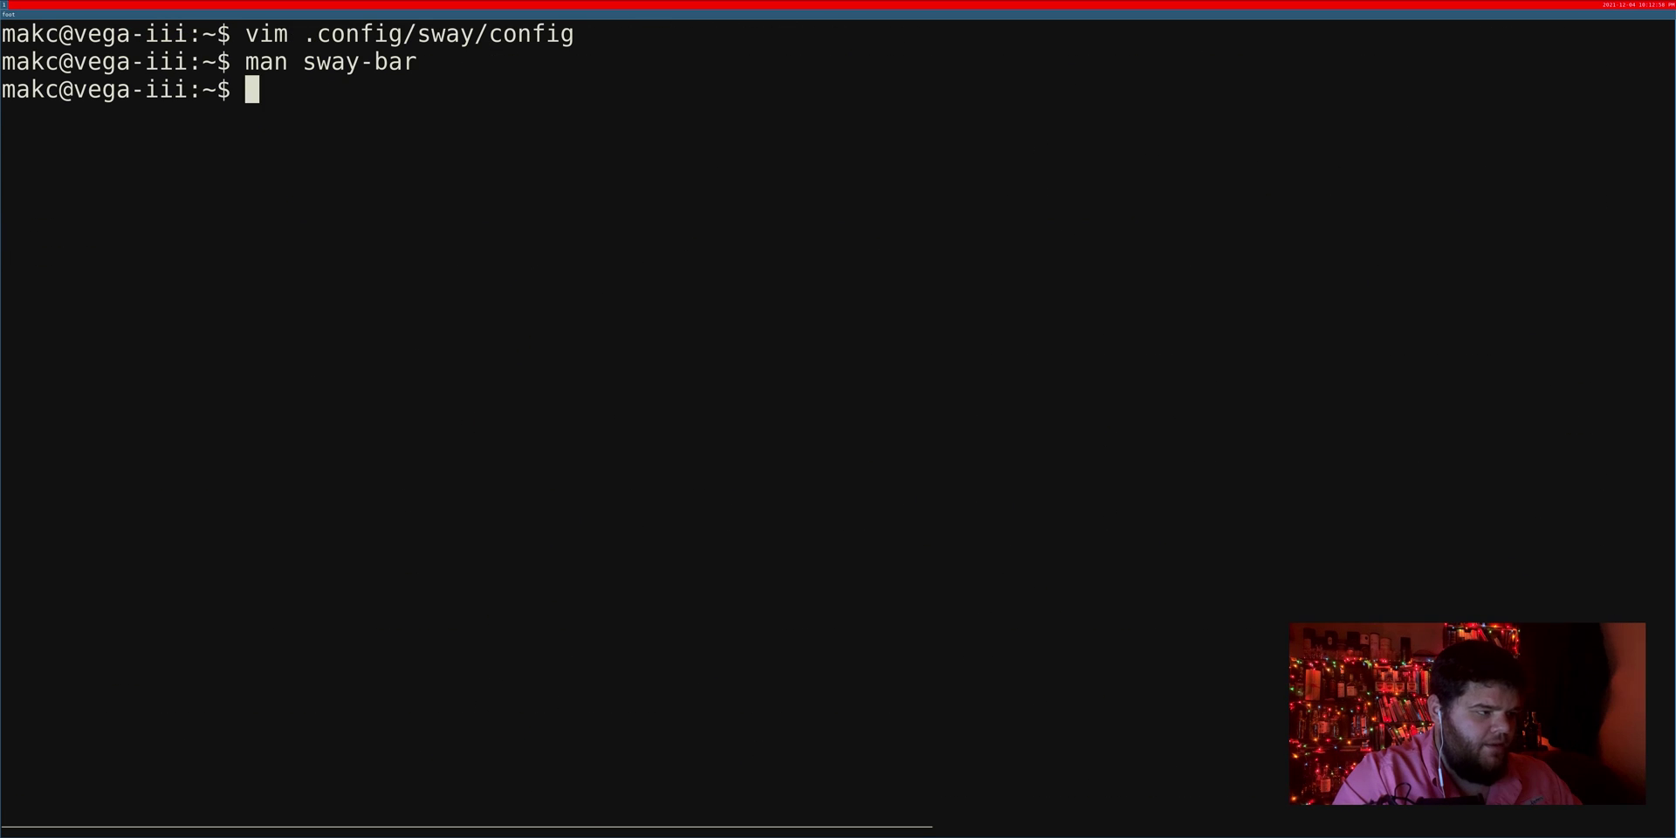
Step: Open the sway config and insert a gaps inner 50 line after the header comment
text(vim .config/aw)
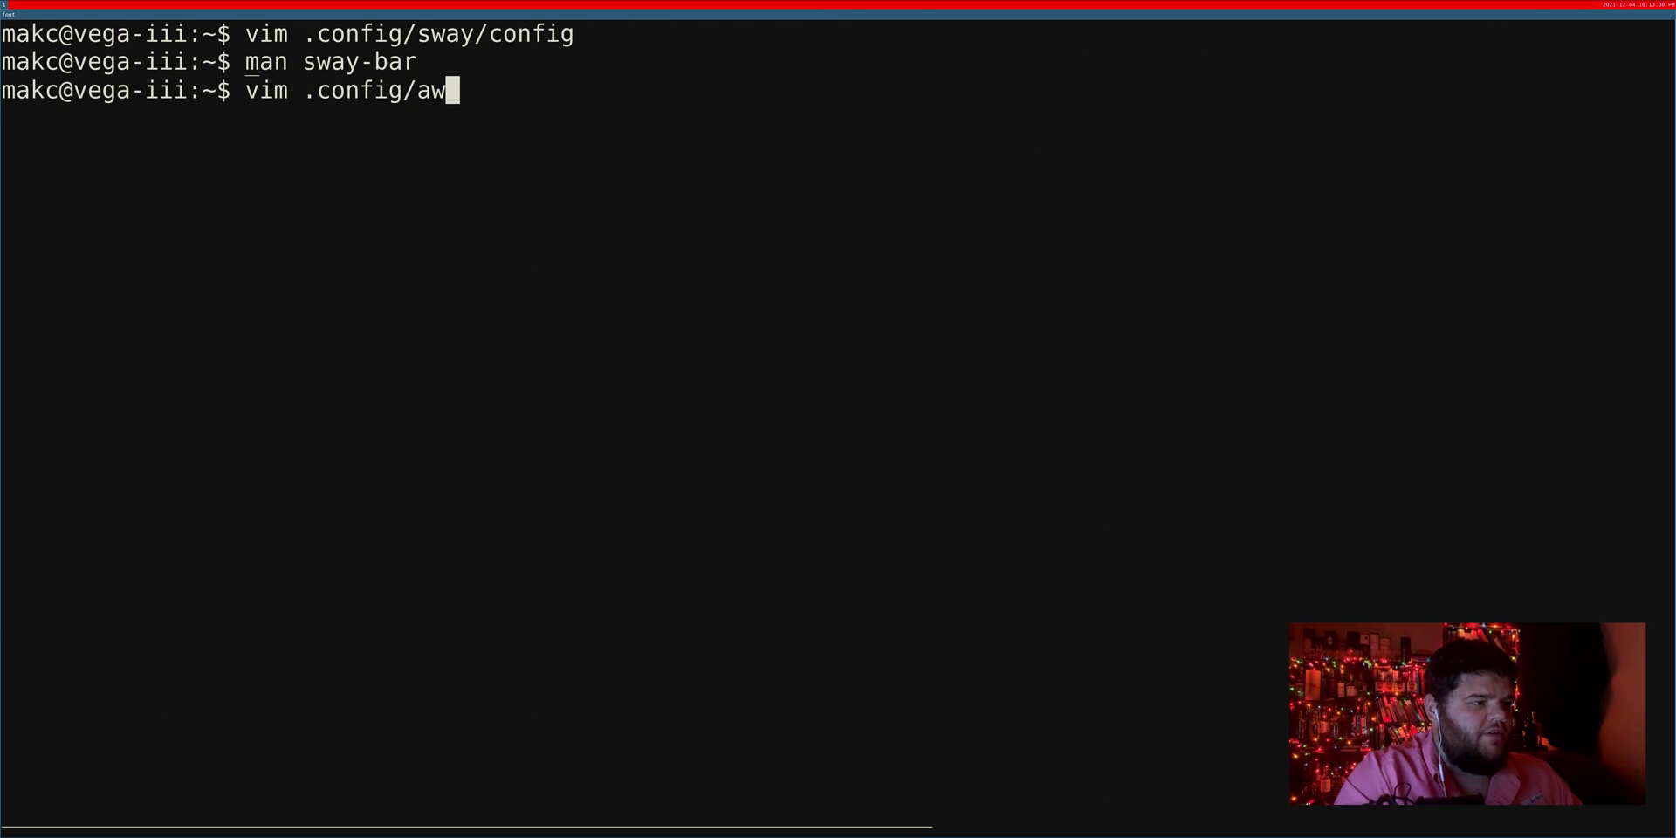
key(BackSpace)
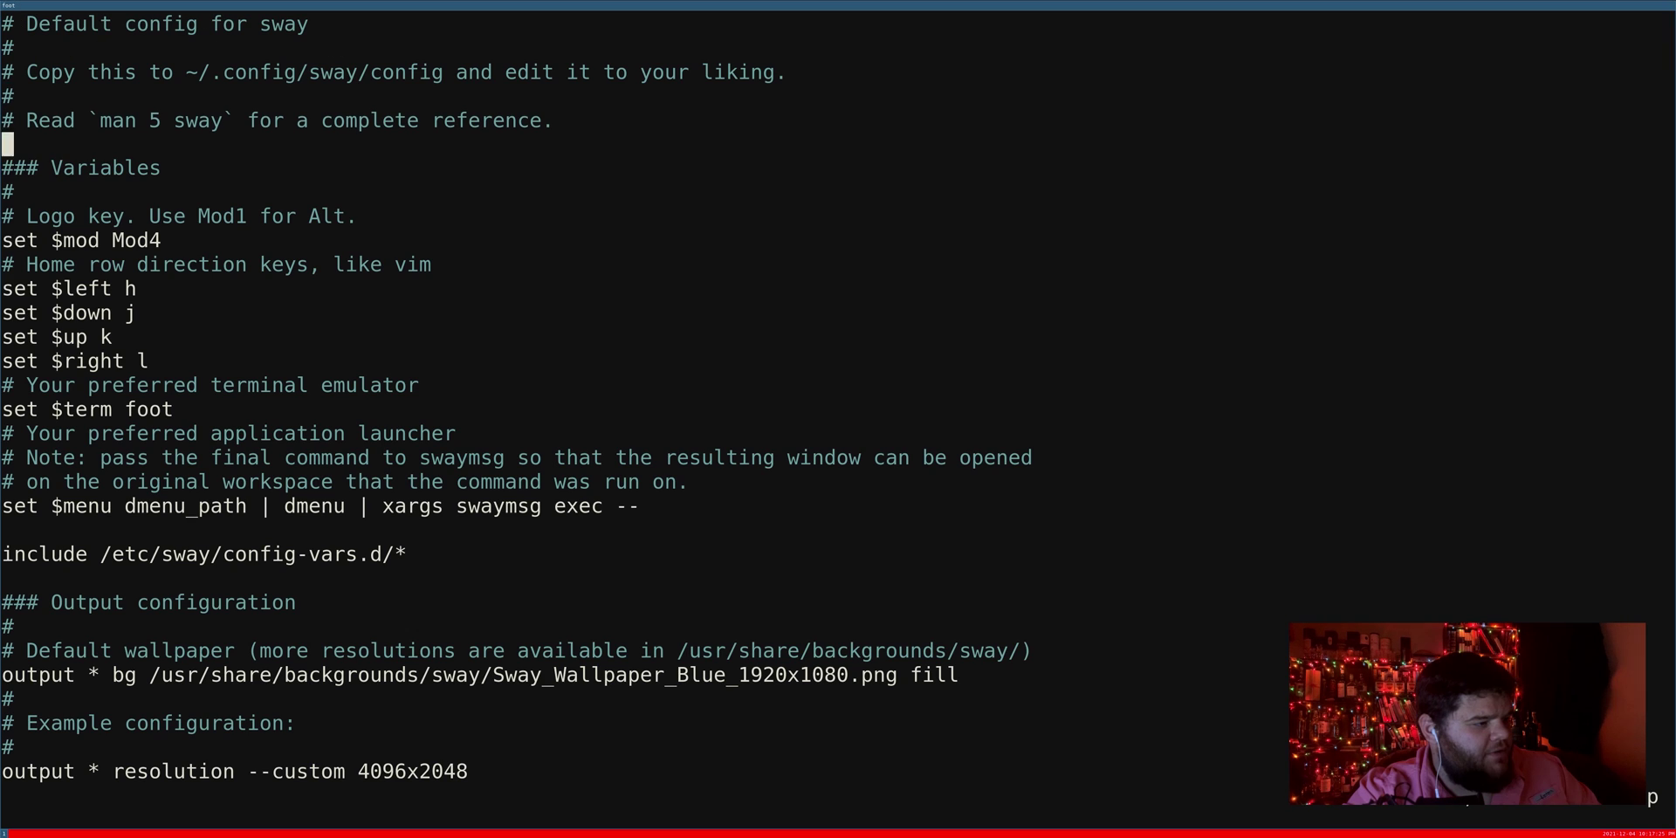
key(j)
key(j)
key(j)
key(j)
key(j)
key(j)
key(k)
key(k)
key(k)
key(k)
key(k)
key(k)
key(k)
key(shift+a)
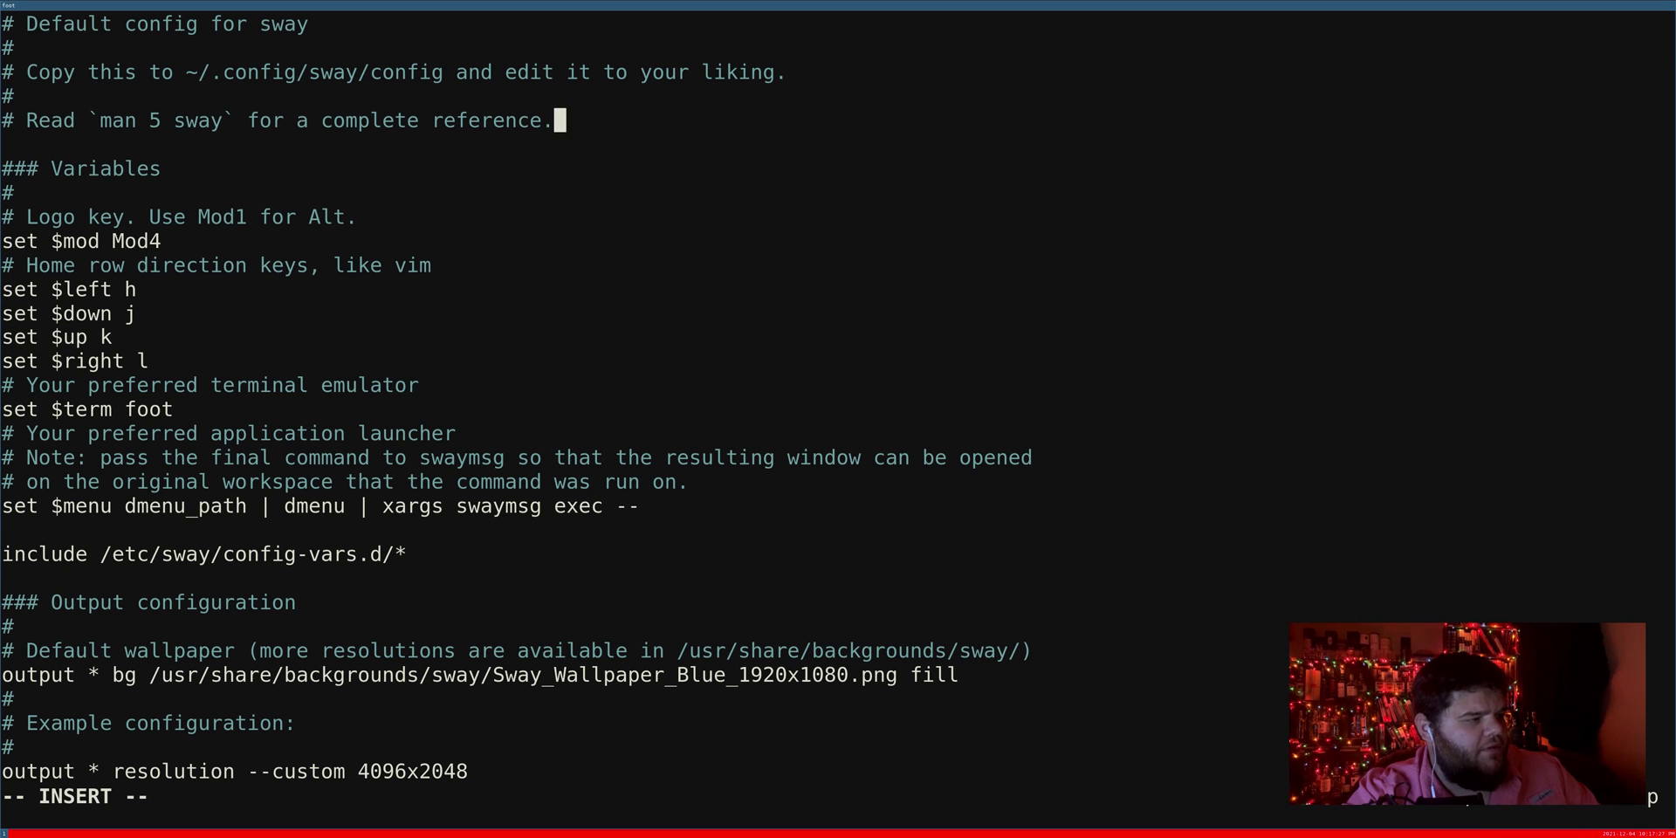
key(Return)
text(#)
key(Return)
key(Return)
text(gaps inner )
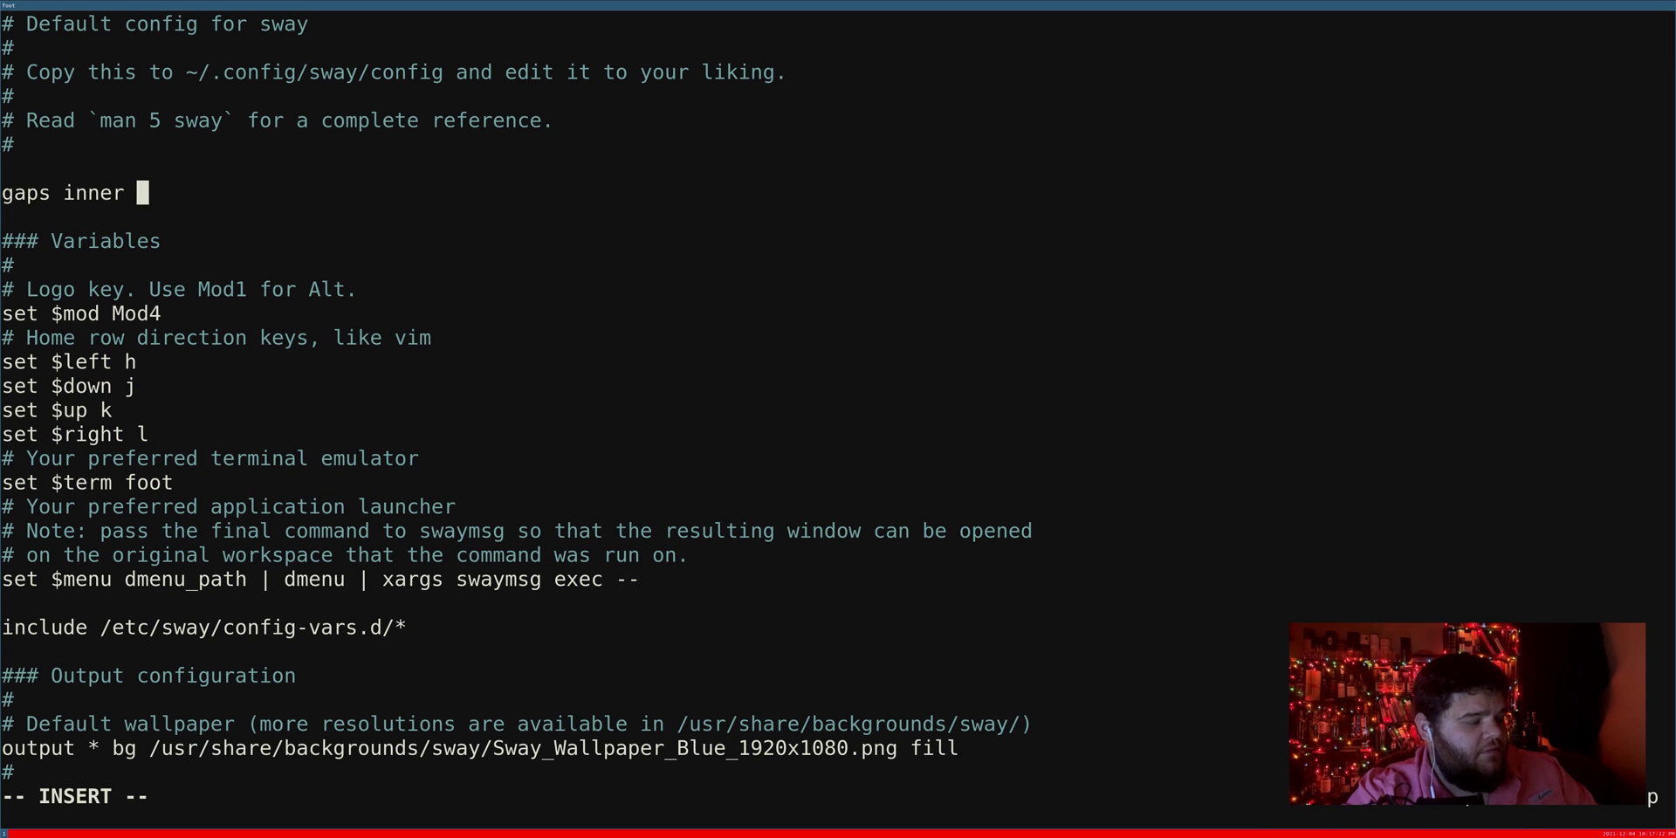
text(40)
key(BackSpace)
key(BackSpace)
text(50)
Step: Add a smart_gaps off line below gaps inner 50
key(Return)
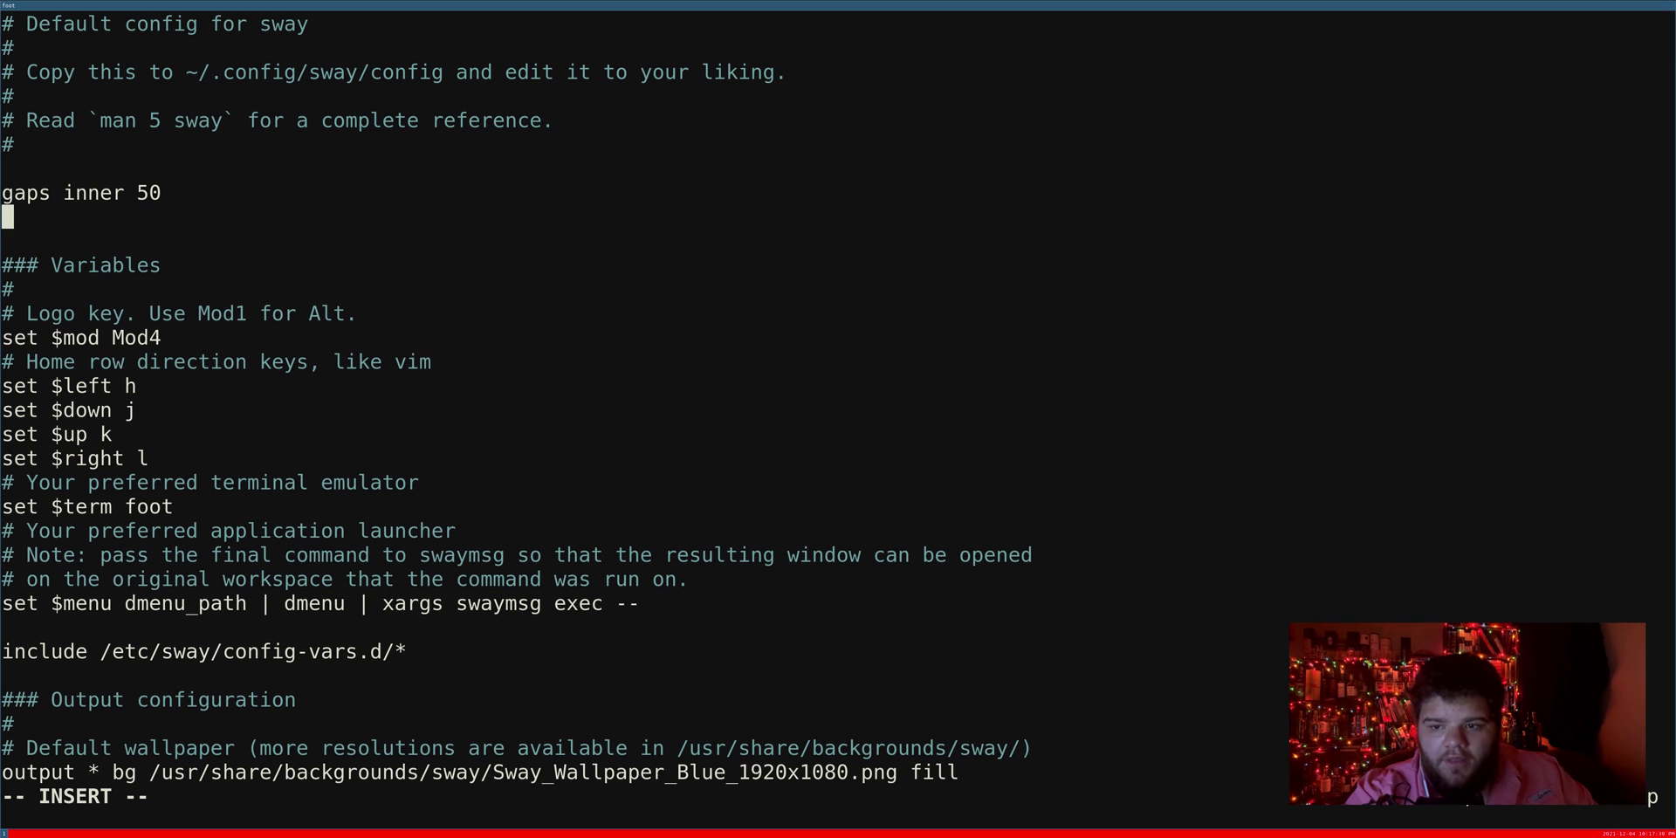
text(gaps)
key(BackSpace)
key(BackSpace)
key(BackSpace)
key(BackSpace)
key(BackSpace)
text(sm)
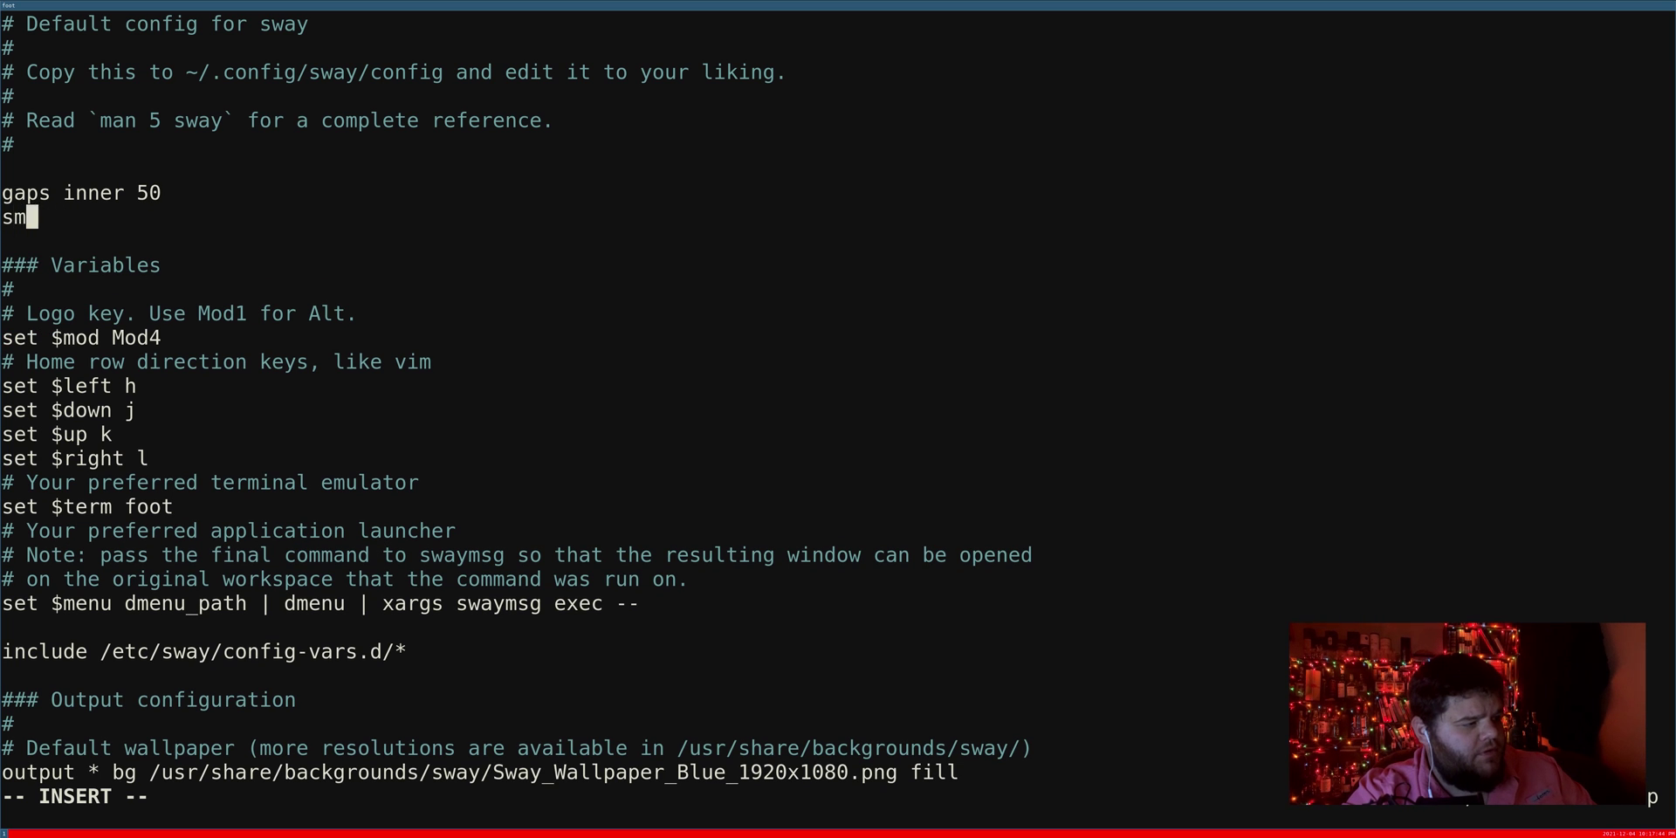
text(art gaps off)
key(Escape)
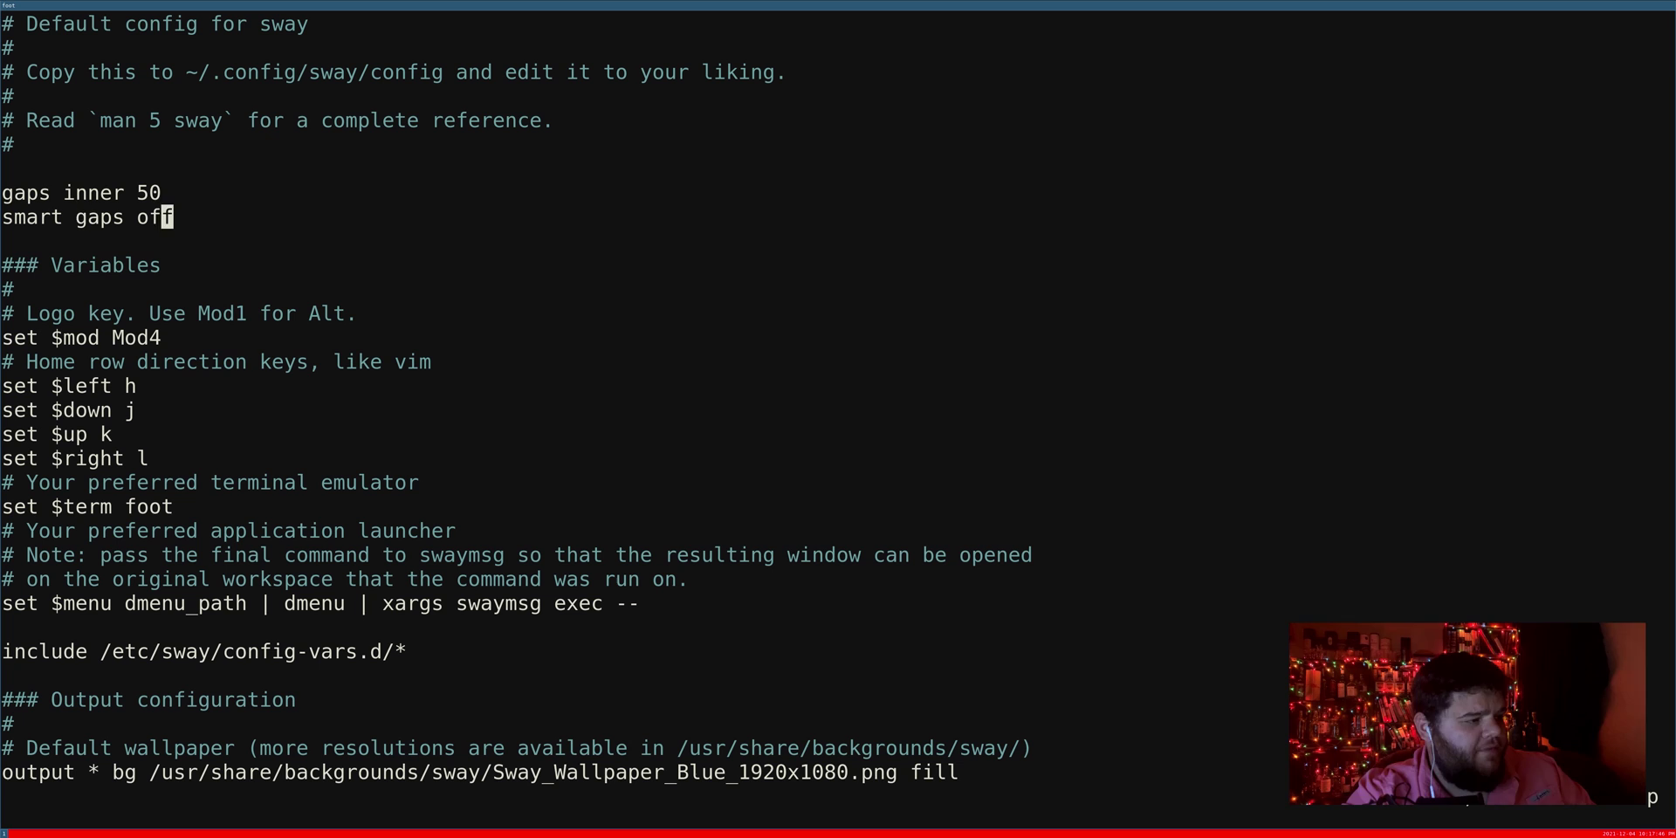
key(F)
key(space)
key(r)
key(underscore)
key(k)
key(k)
Step: Add a gaps outer line below gaps inner 50 and save the config with :wq
text(jogap)
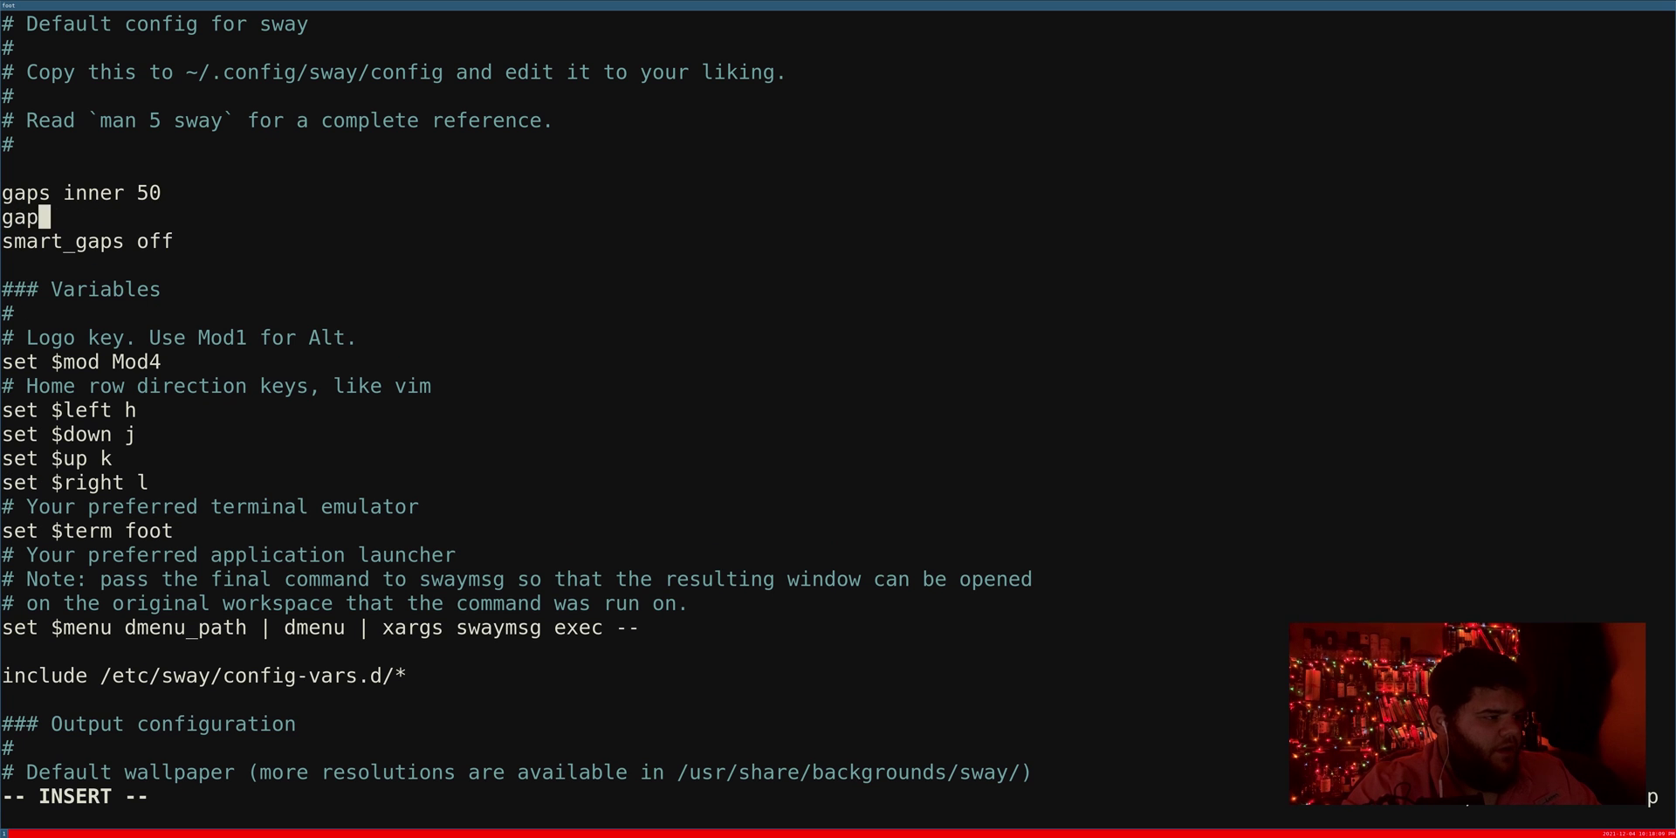
text(s outer 56)
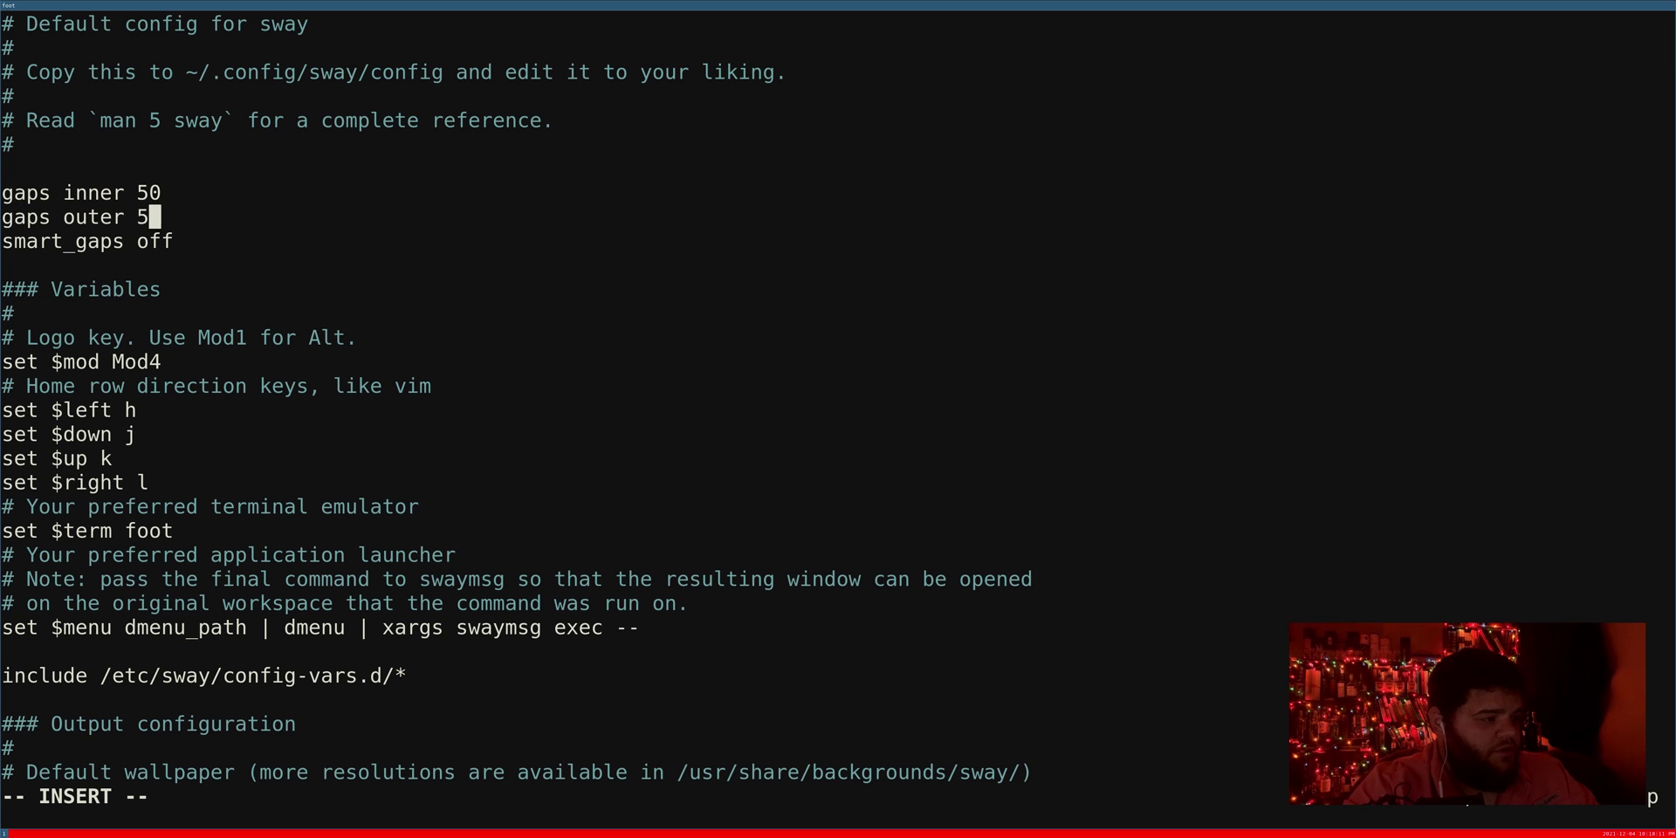
key(Escape)
text(:wq)
key(Return)
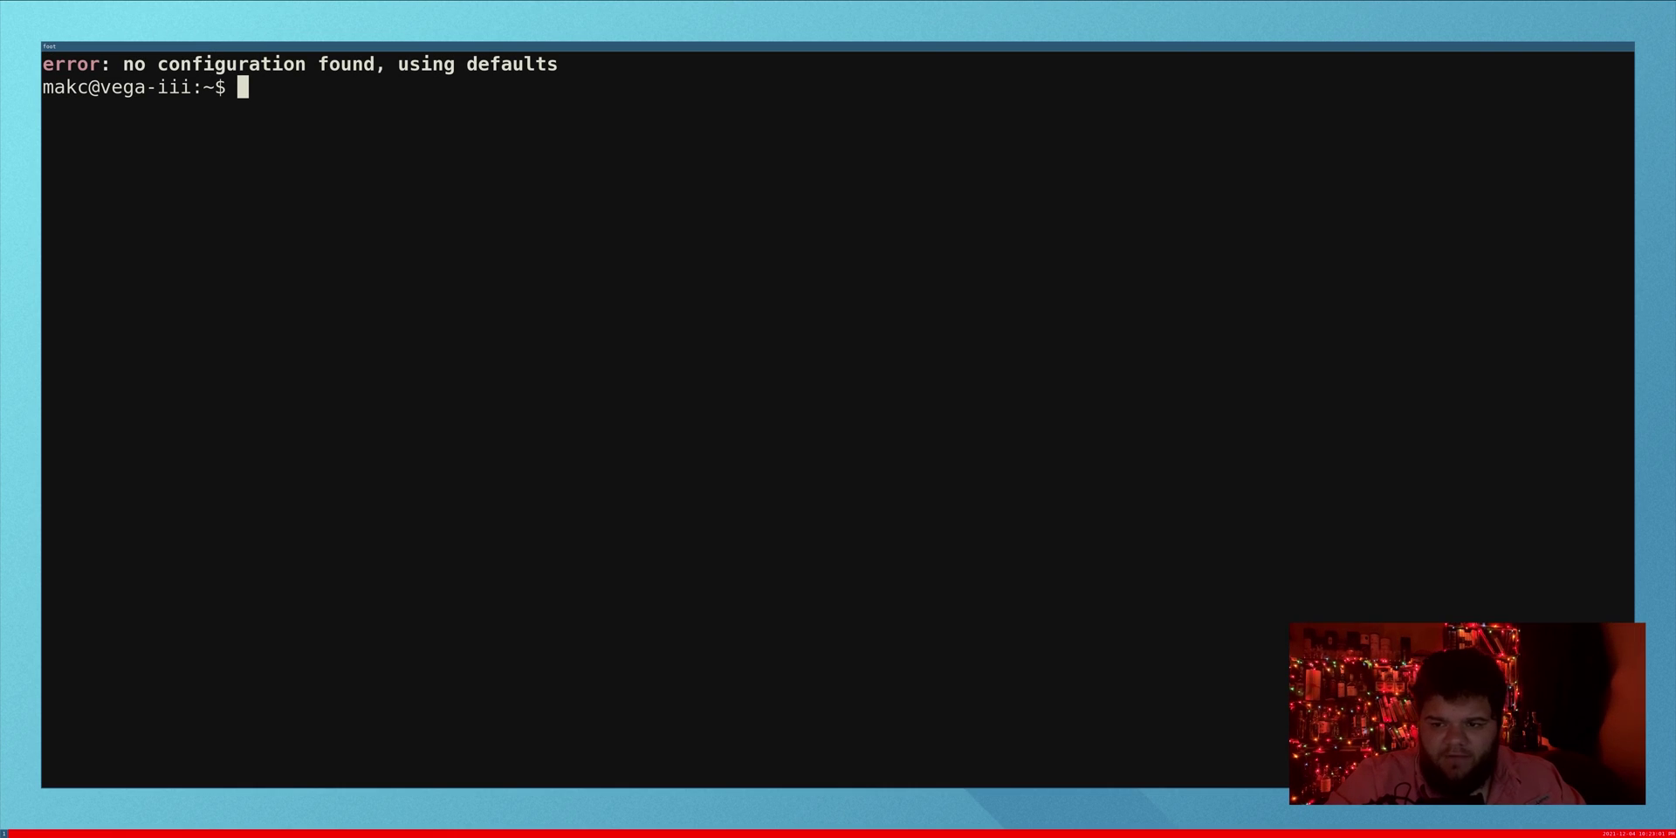
text(man sw)
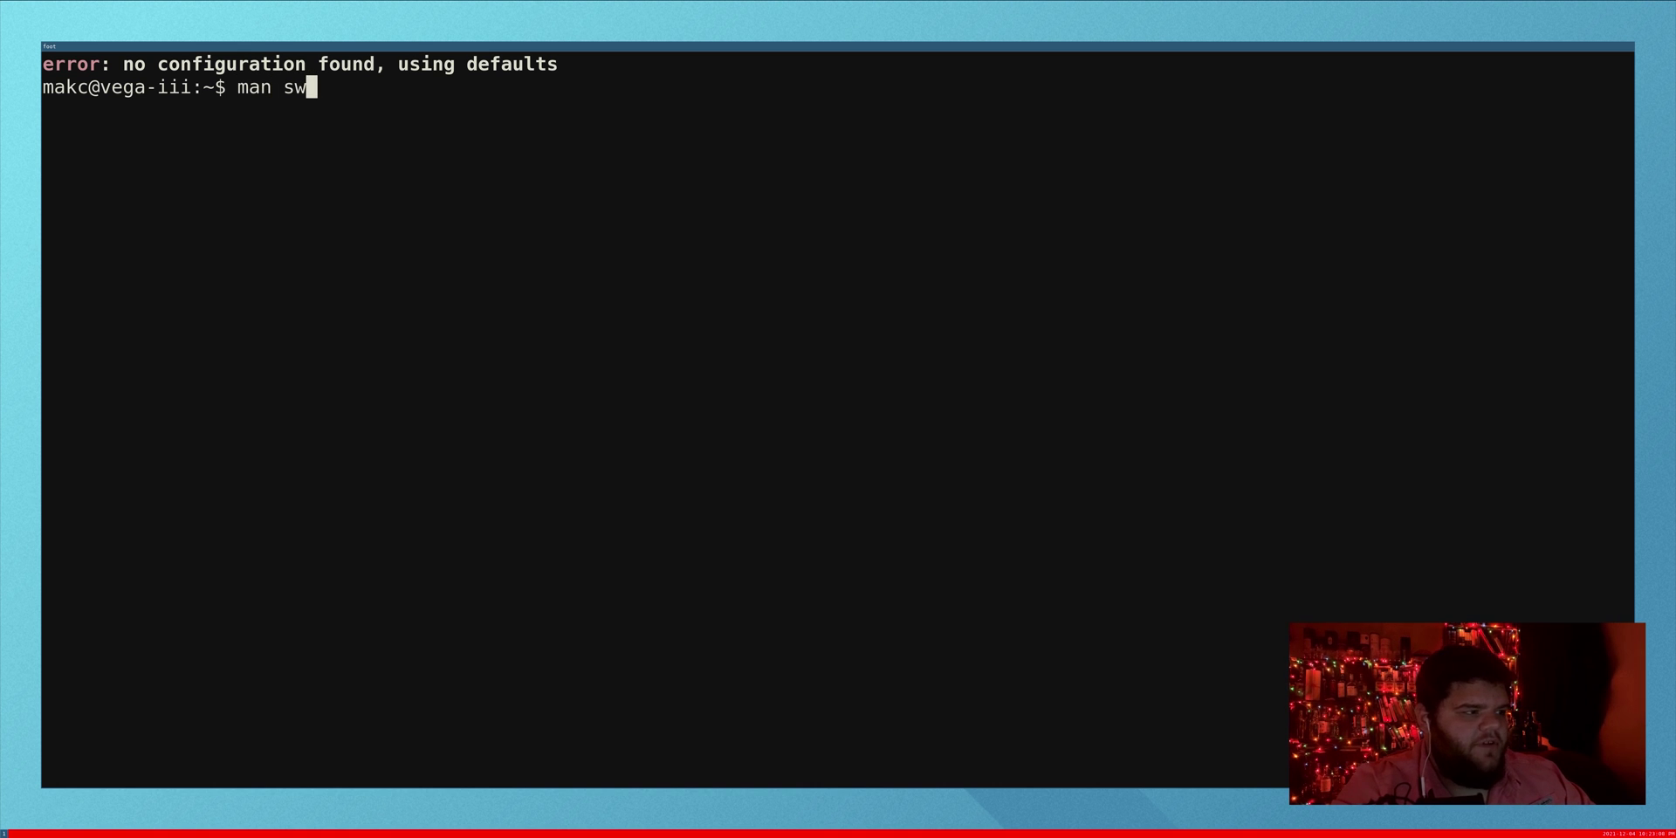
text(ay-bar)
key(Return)
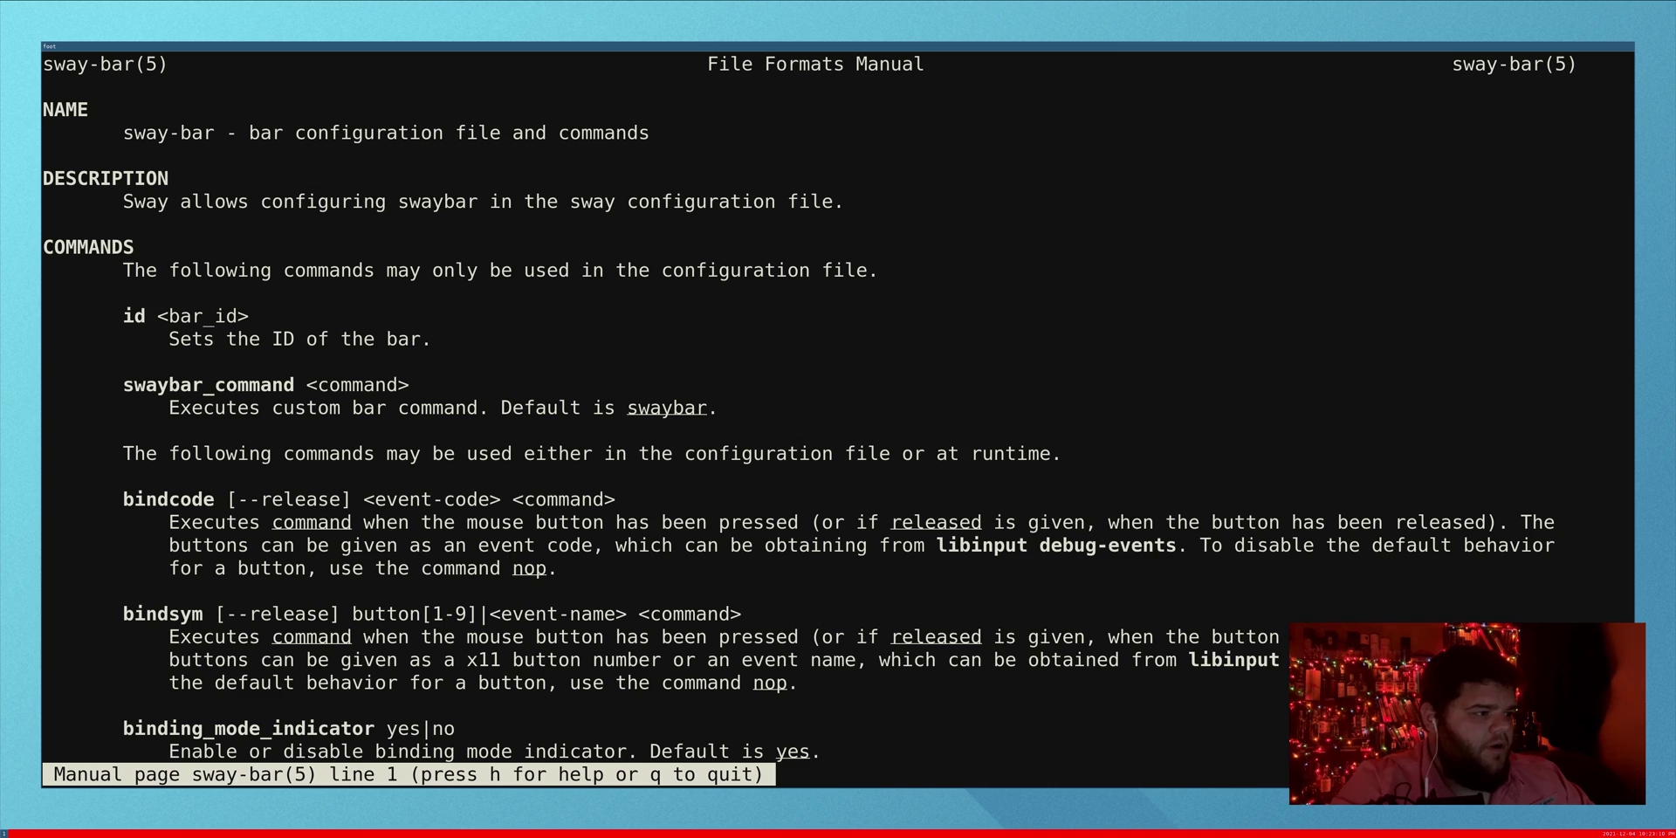
key(Down)
key(Down)
key(Down)
key(Down)
key(Down)
key(Down)
key(Down)
key(Down)
key(Down)
key(Down)
key(Down)
key(Down)
key(Down)
key(Down)
key(Down)
key(Down)
key(Down)
key(Down)
key(Down)
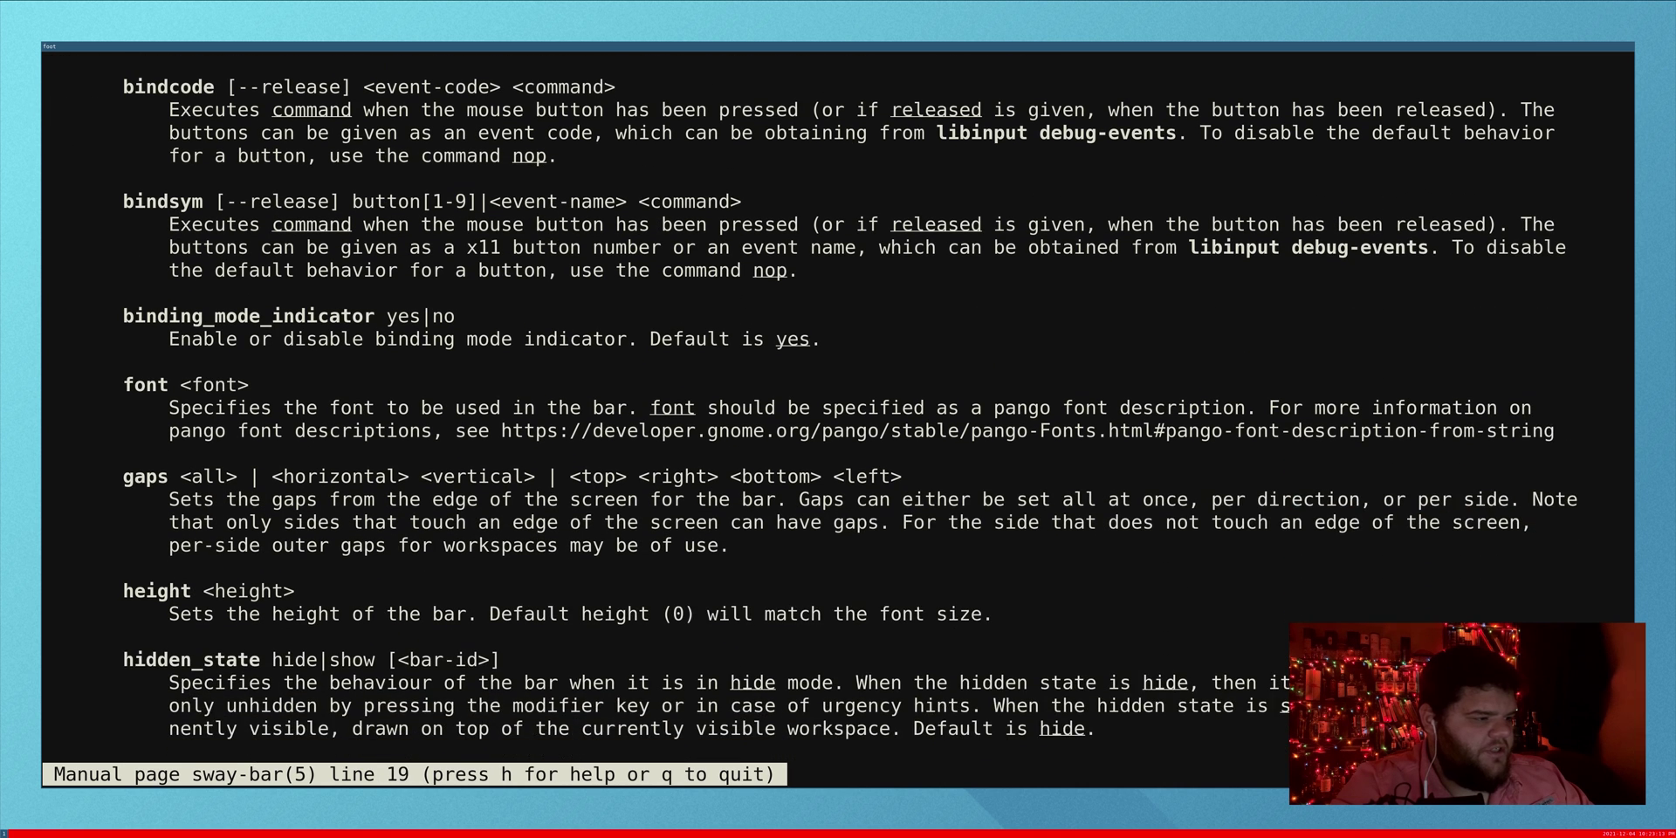
key(Up)
key(Up)
key(Down)
key(Down)
key(Down)
key(Down)
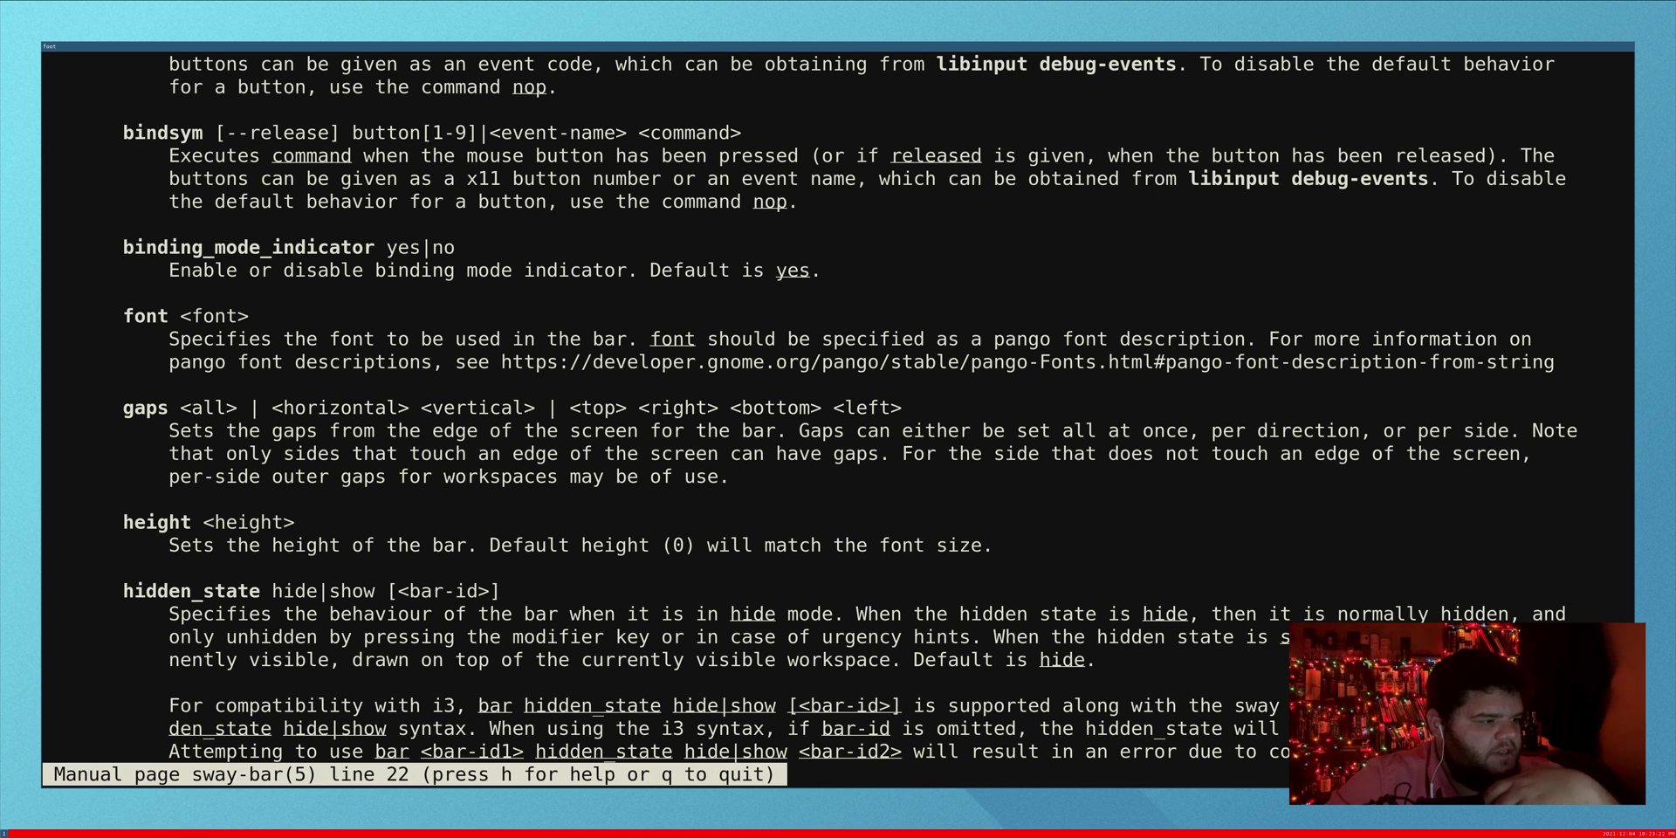
Step: Open .config/sway/config in Vim and add a font monospace line below smart_gaps off
text(q)
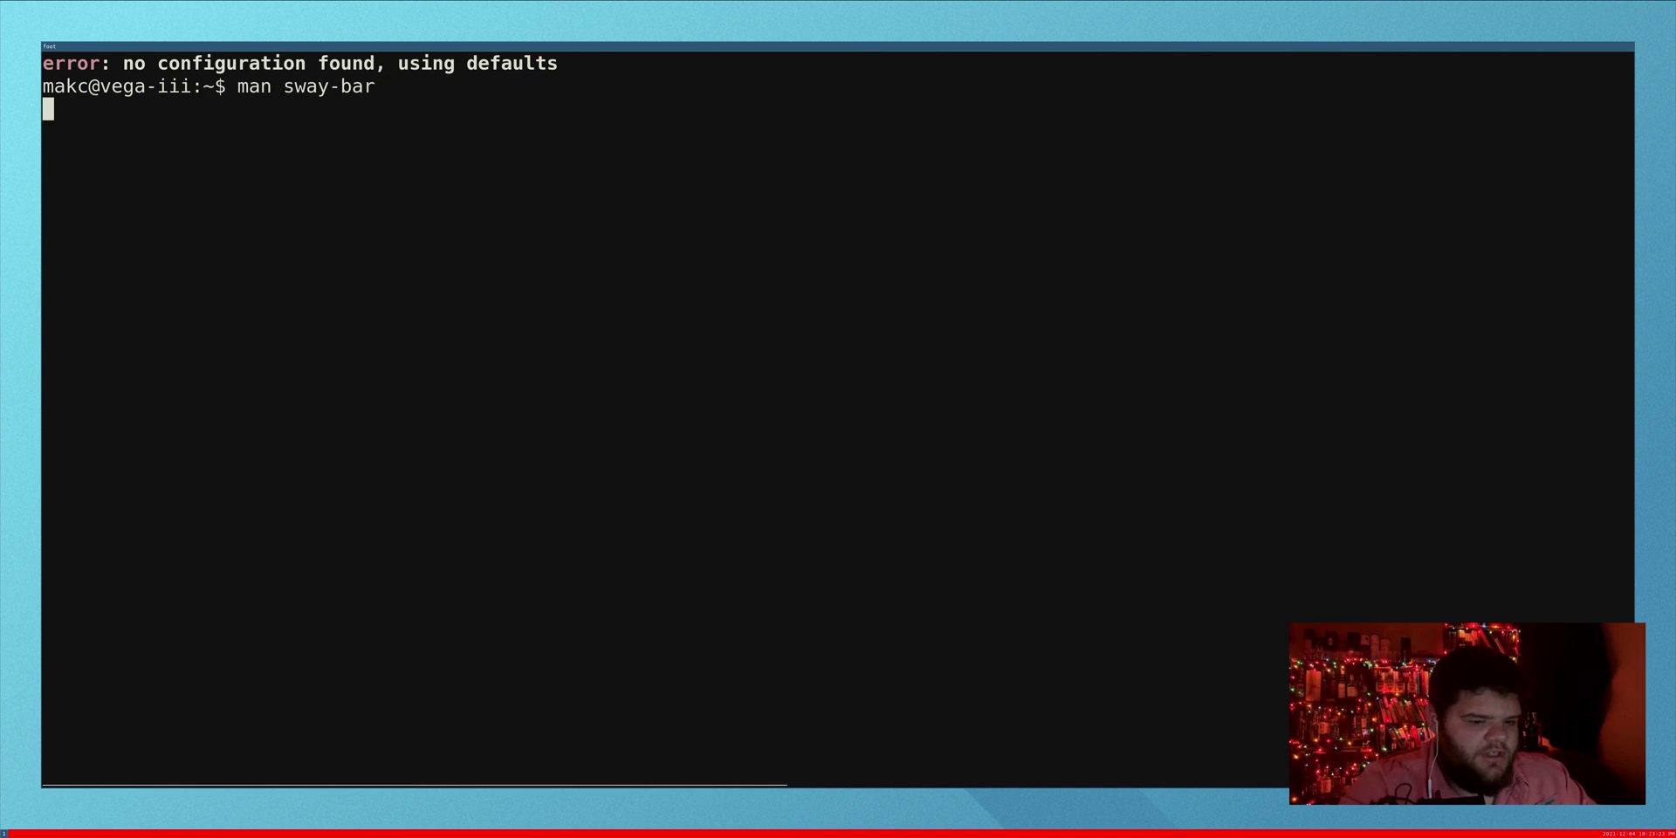
text(vim .config/)
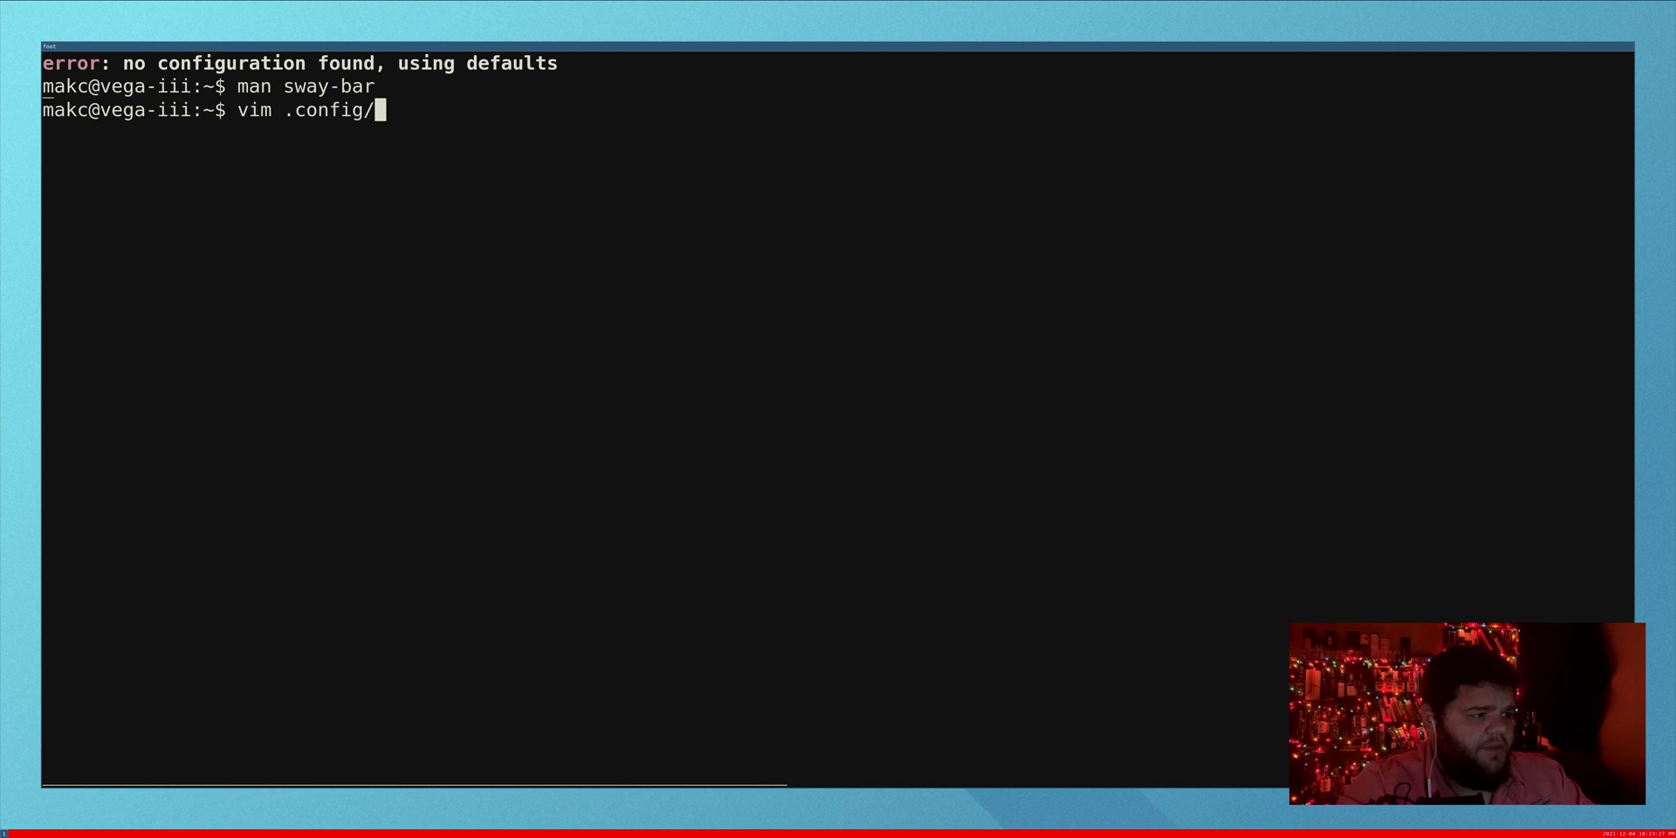
text(sway/config con)
key(BackSpace)
key(BackSpace)
key(BackSpace)
key(BackSpace)
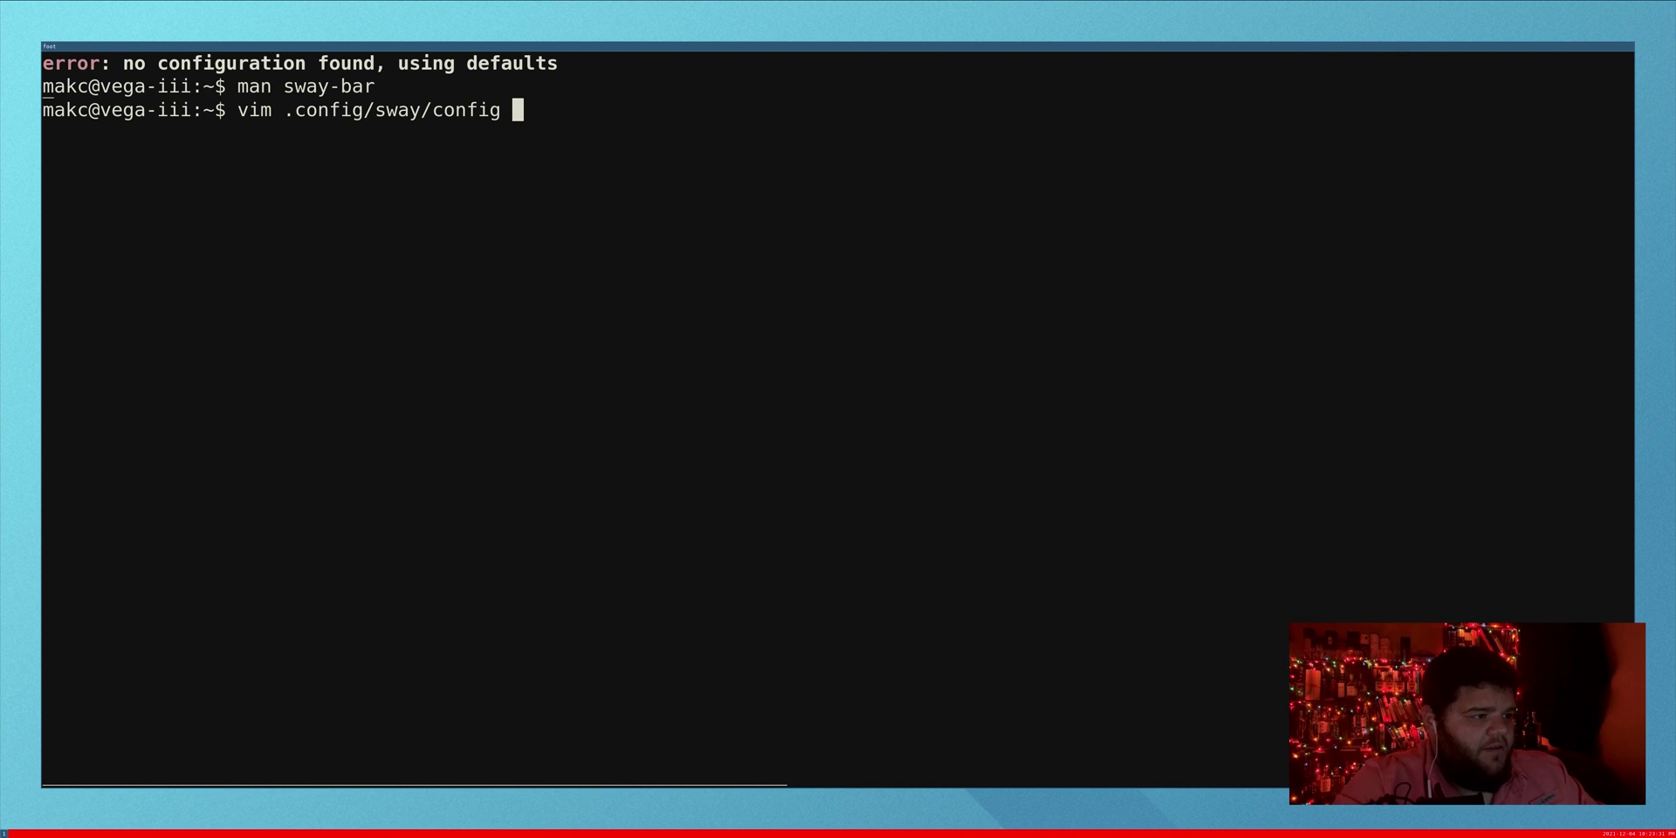
key(Return)
key(k)
key(A)
key(Return)
key(Return)
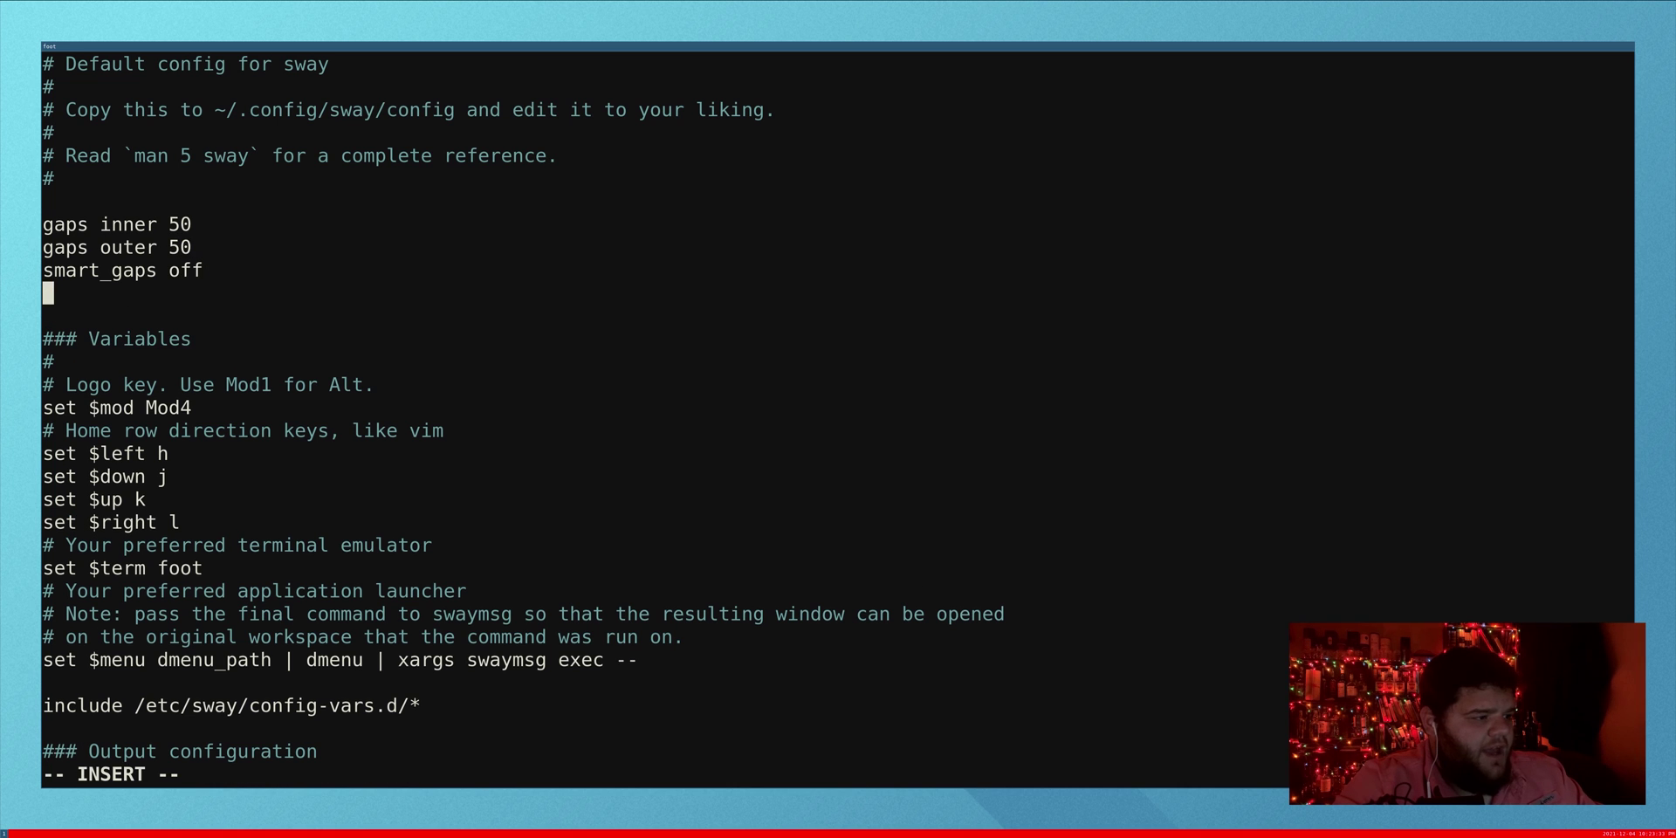
text(font )
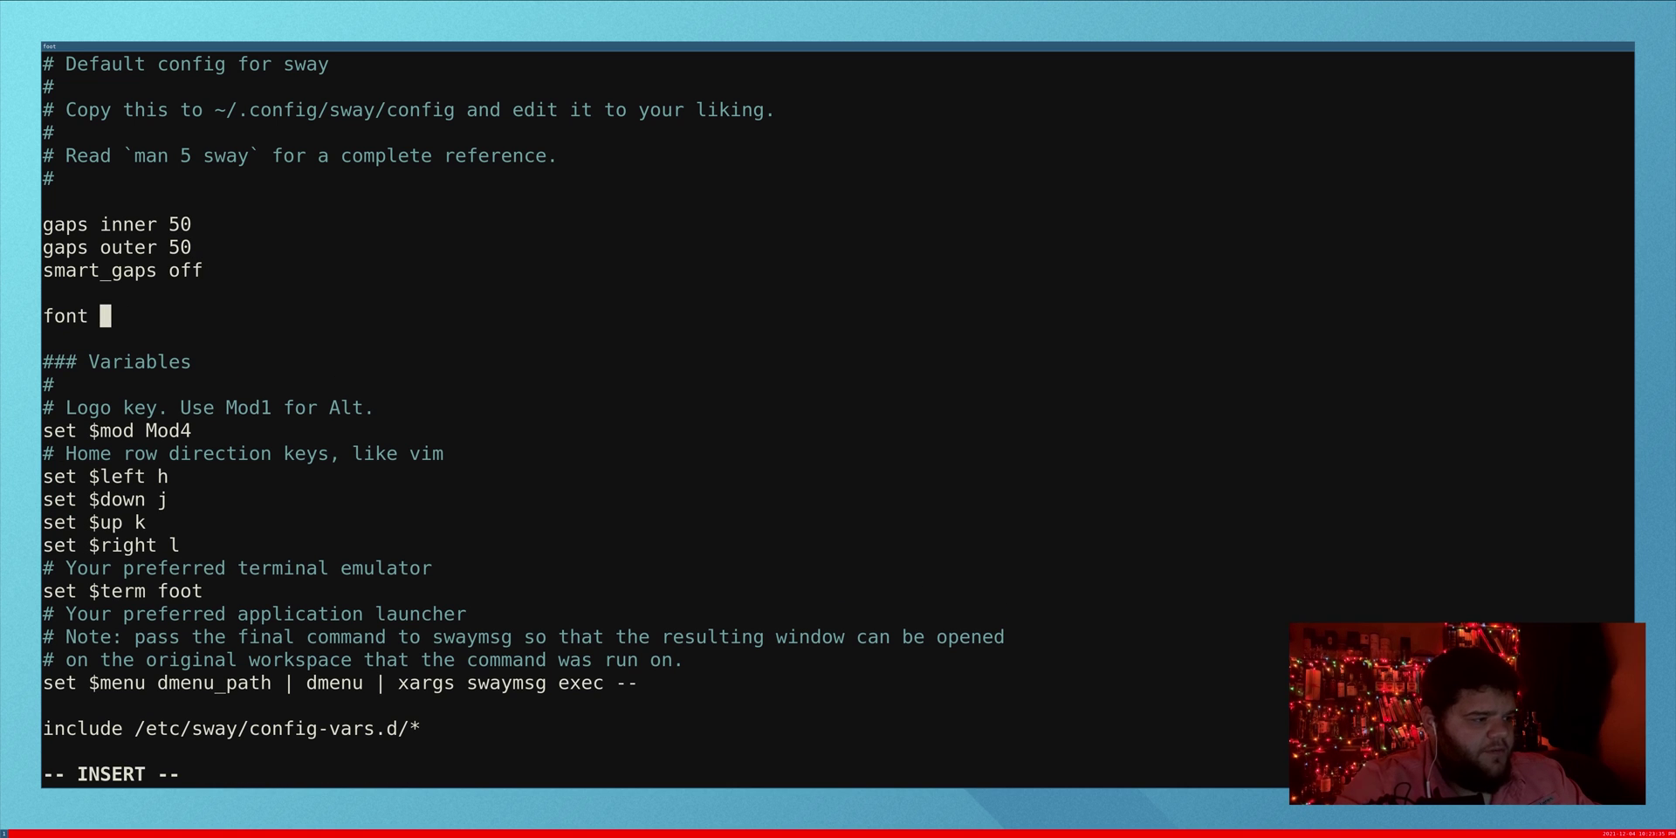
text(monospace 20)
key(Escape)
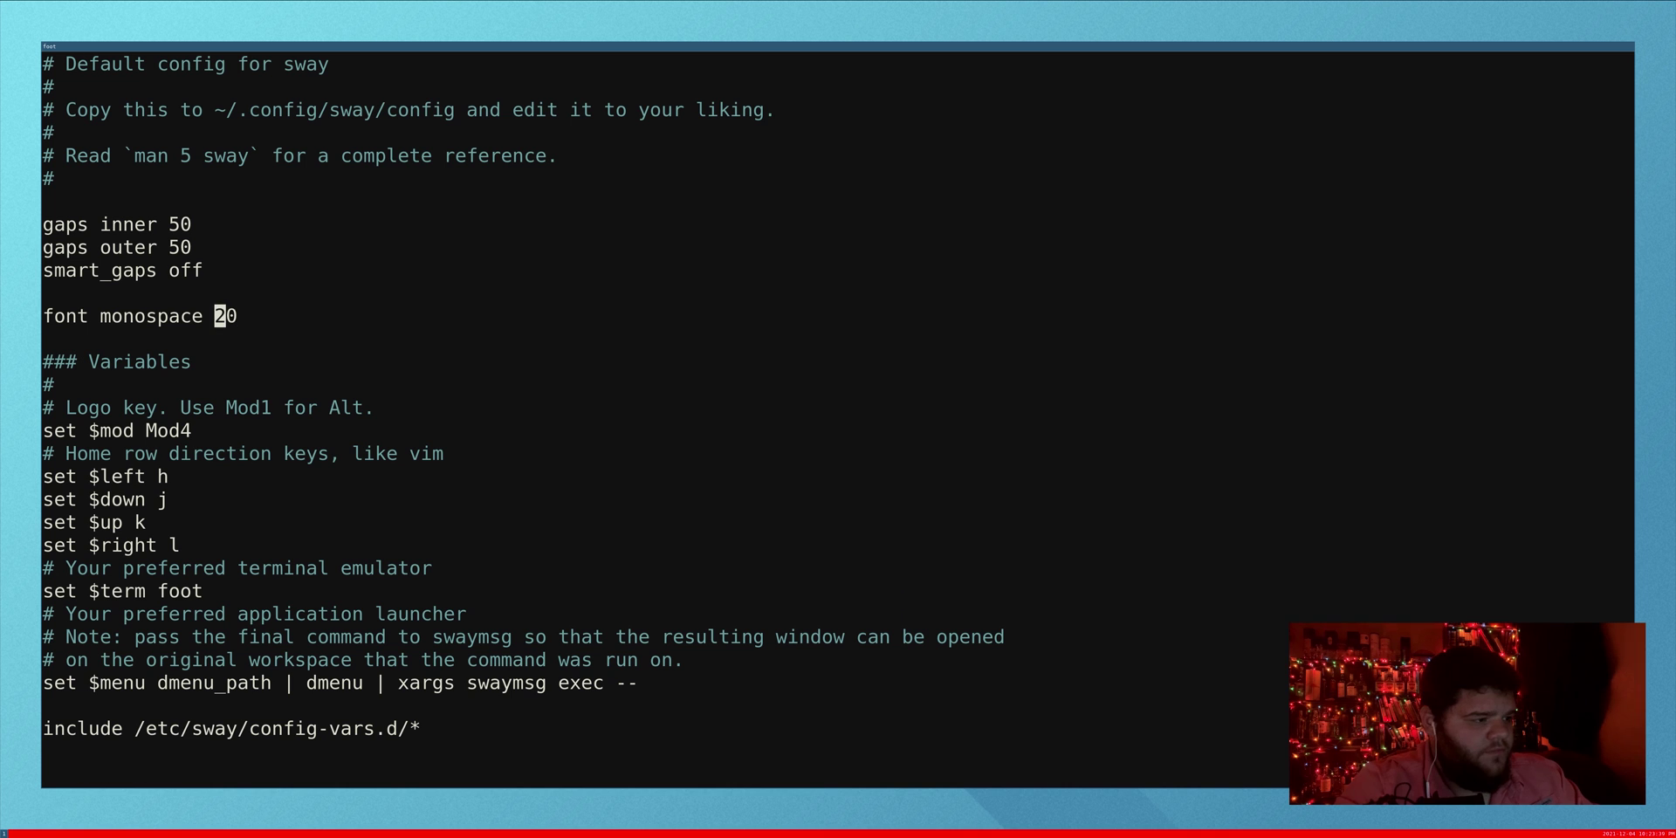
text(:wq)
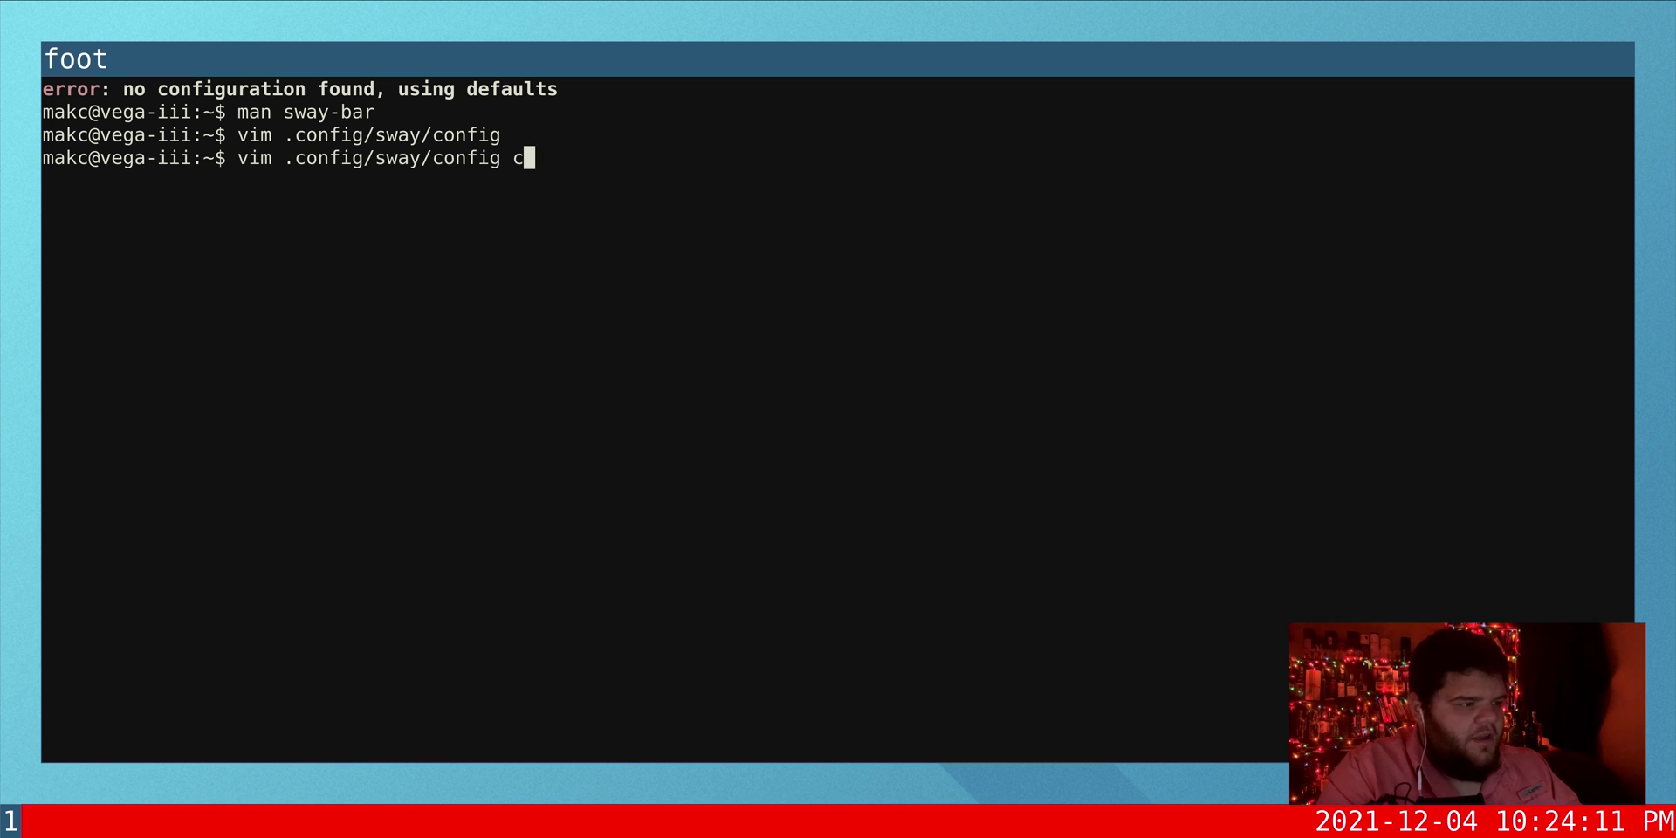
Step: Reopen the sway config in Vim to review the saved font setting
key(BackSpace)
key(Return)
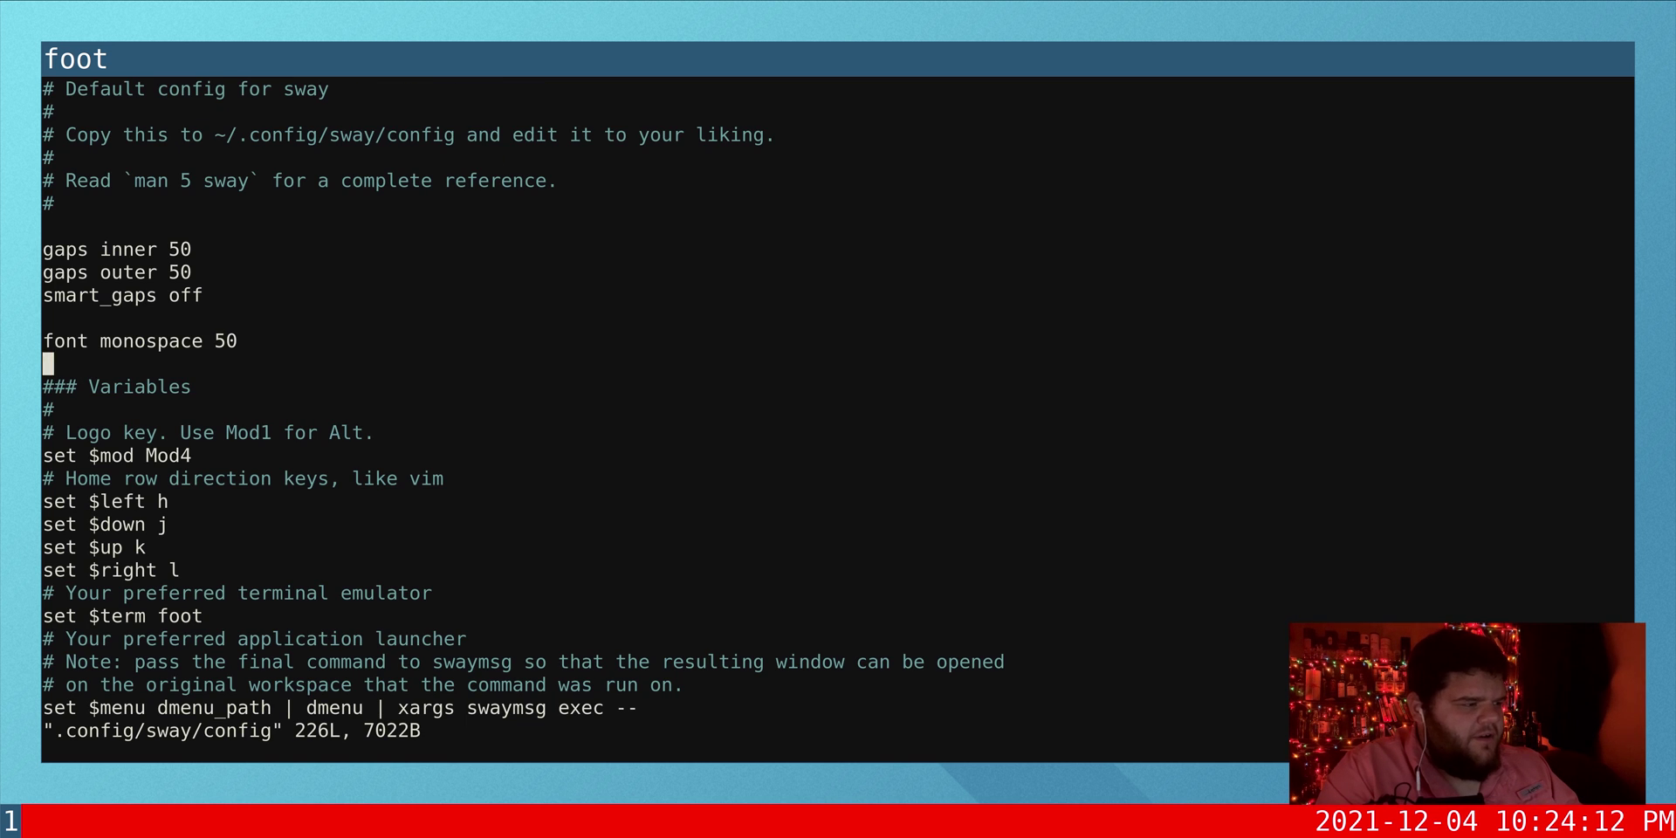